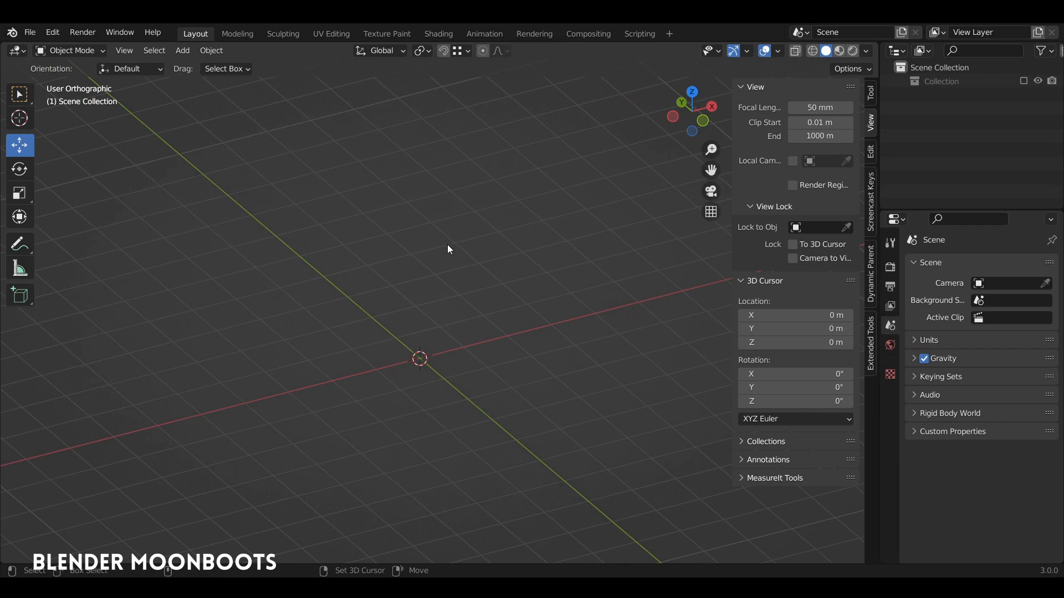
Step: Add a cylinder mesh with 32 vertices, a 1 m radius and a 2 m depth at the world origin
{"action": "key", "text": "shift+a"}
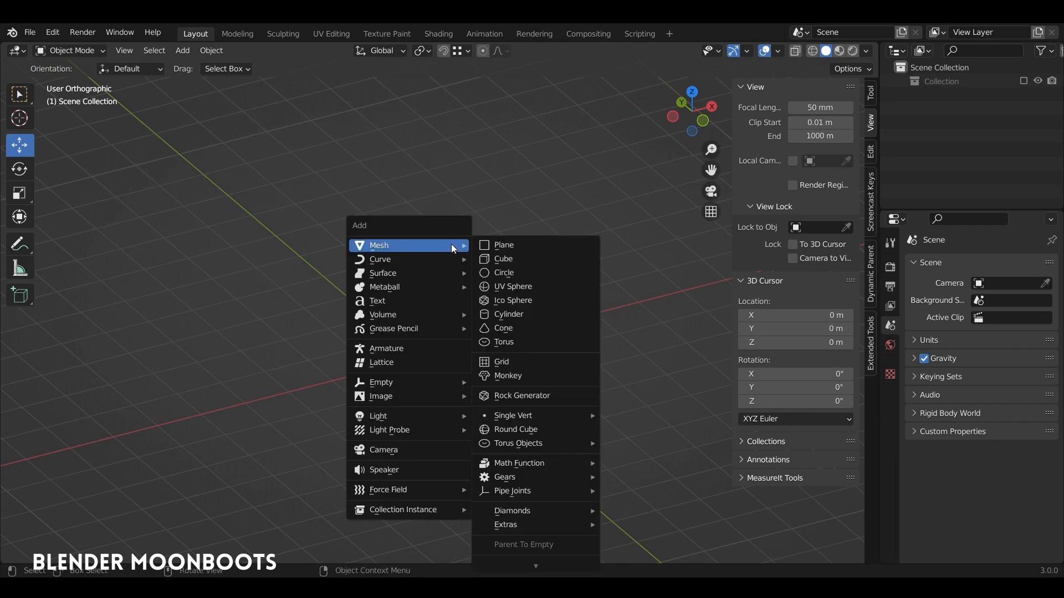
{"action": "left_click", "coordinate": [524, 312]}
{"action": "scroll", "coordinate": [454, 216], "scroll_direction": "down", "scroll_amount": 5, "text": "shift"}
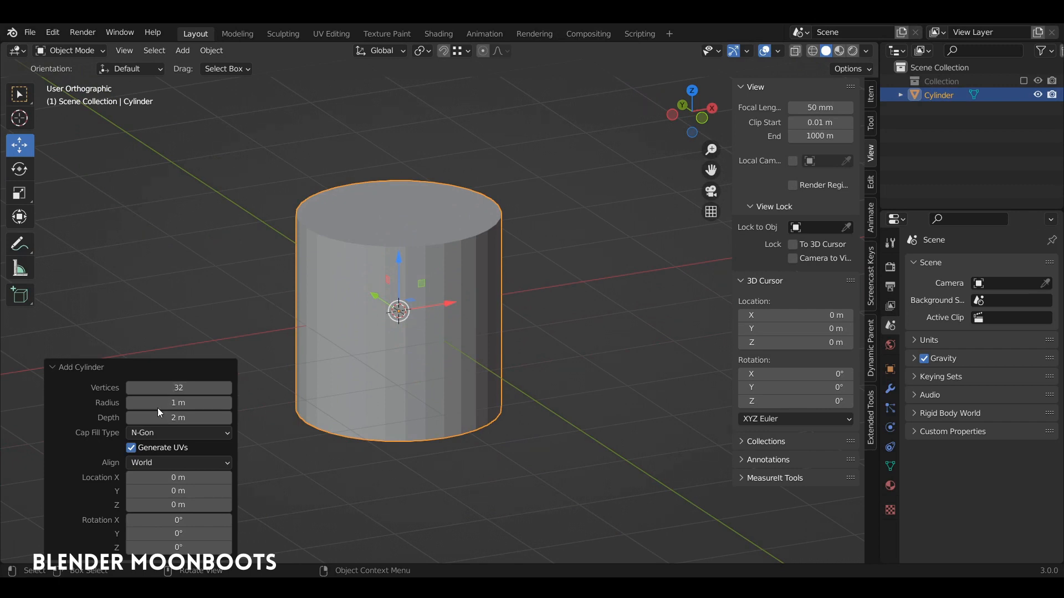
{"action": "scroll", "coordinate": [397, 288], "scroll_direction": "up", "scroll_amount": 3, "text": "ctrl"}
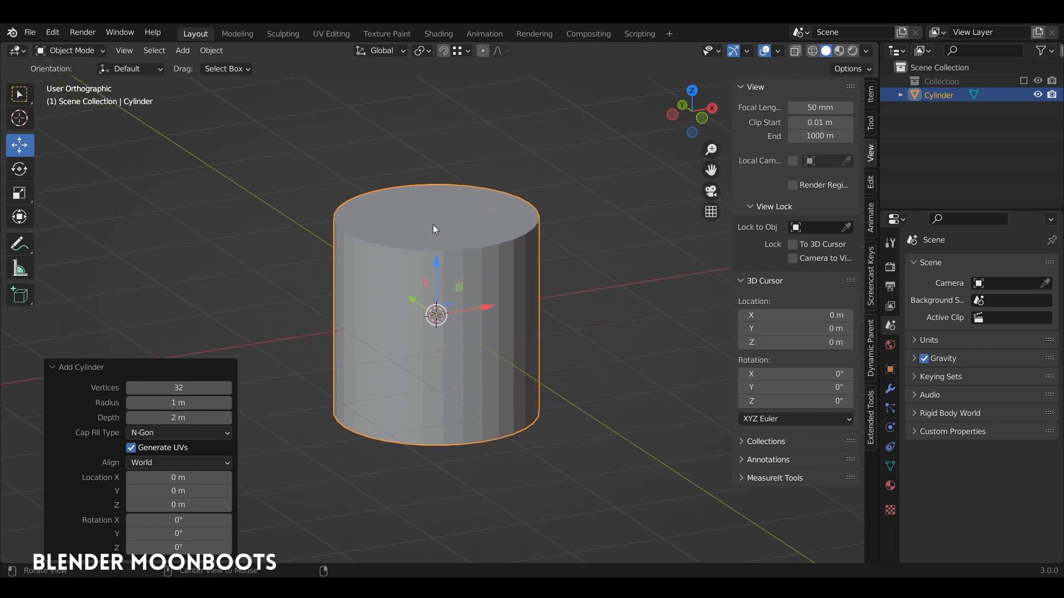
{"action": "middle_click_drag", "start_coordinate": [434, 228], "coordinate": [384, 333]}
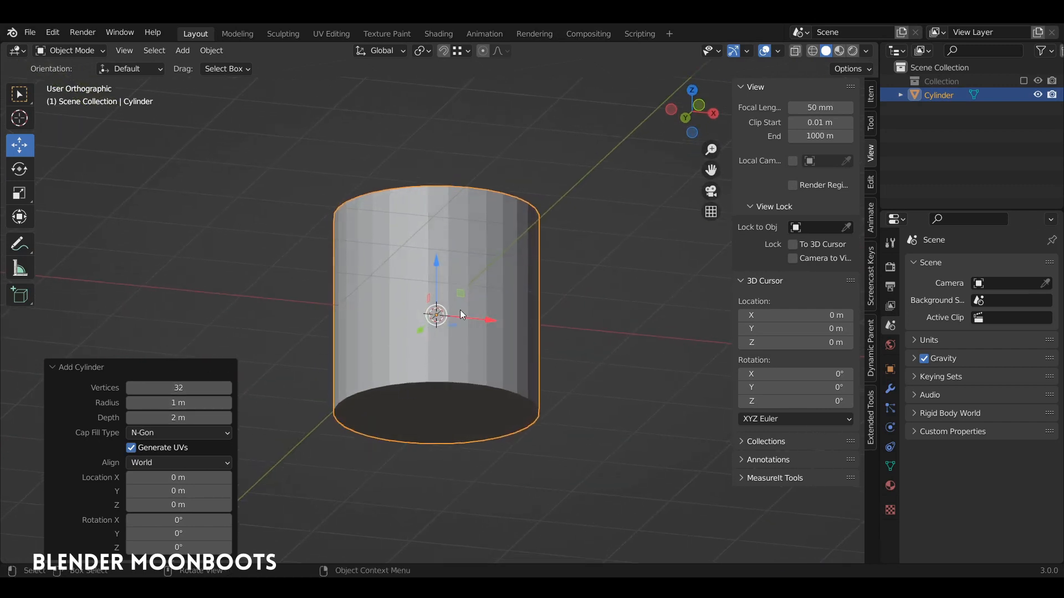
{"action": "mouse_move", "coordinate": [463, 314]}
{"action": "middle_mouse_down"}
{"action": "mouse_move", "coordinate": [482, 397]}
{"action": "mouse_move", "coordinate": [498, 351]}
{"action": "mouse_move", "coordinate": [486, 334]}
{"action": "middle_mouse_up"}
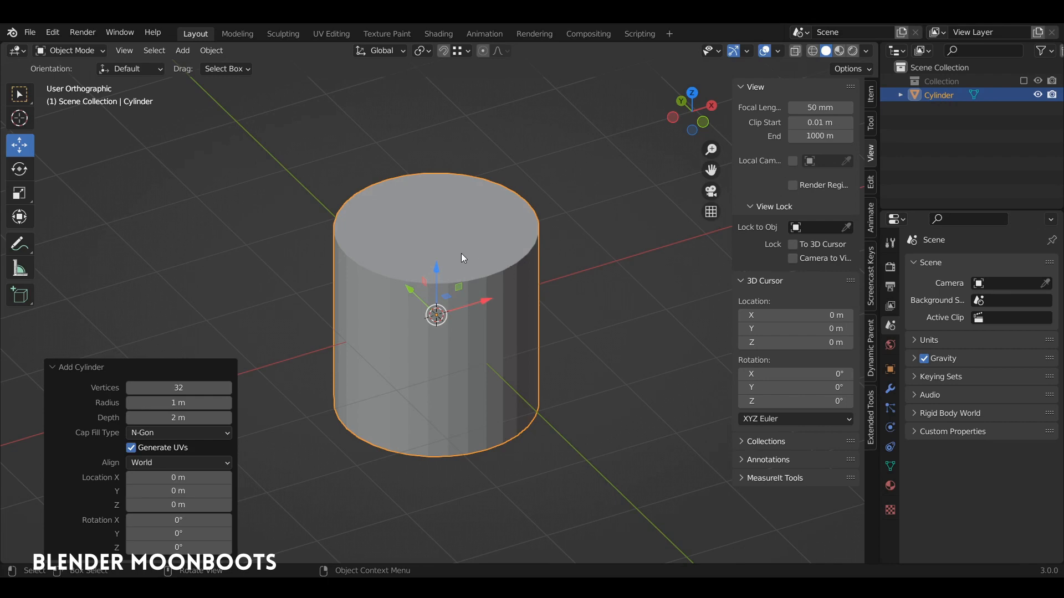
{"action": "middle_click_drag", "start_coordinate": [489, 283], "coordinate": [513, 261]}
Step: Add a UV sphere with 16 segments and 8 rings at the origin
{"action": "key", "text": "shift+a"}
{"action": "mouse_move", "coordinate": [500, 262]}
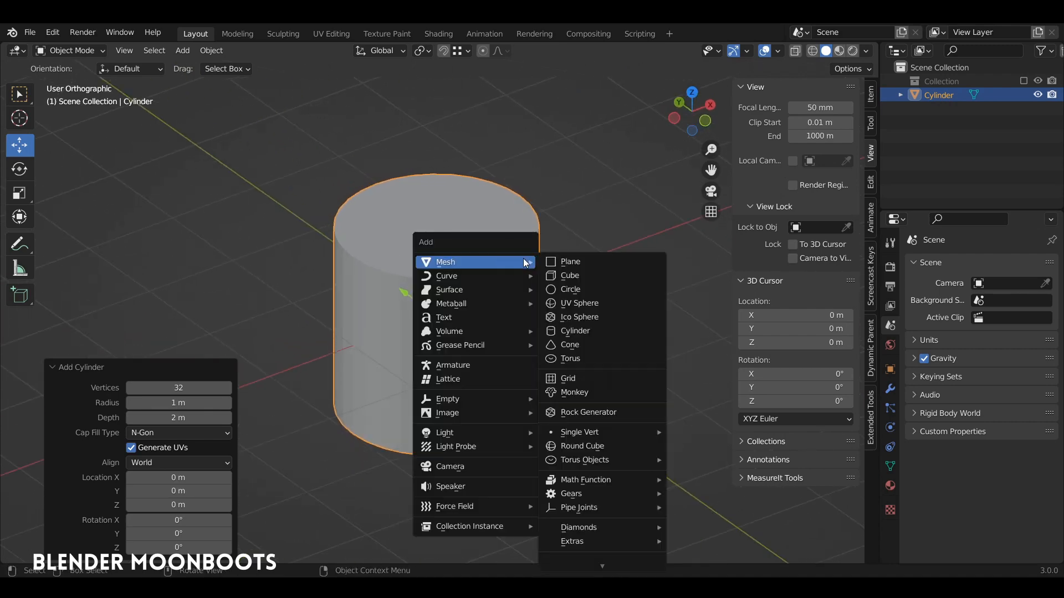
{"action": "left_click", "coordinate": [602, 304]}
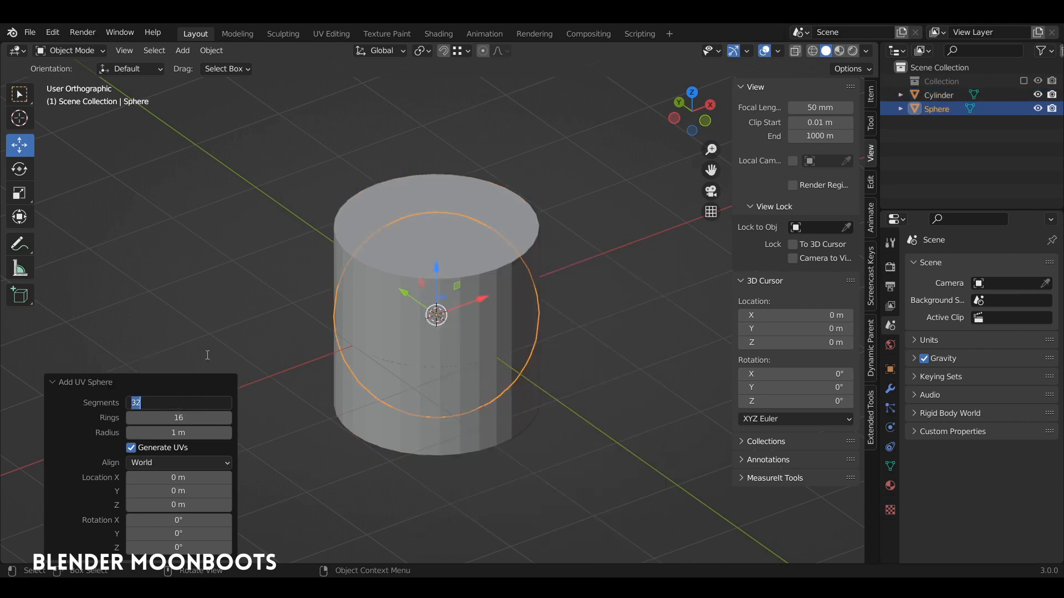
{"action": "key", "text": "Tab"}
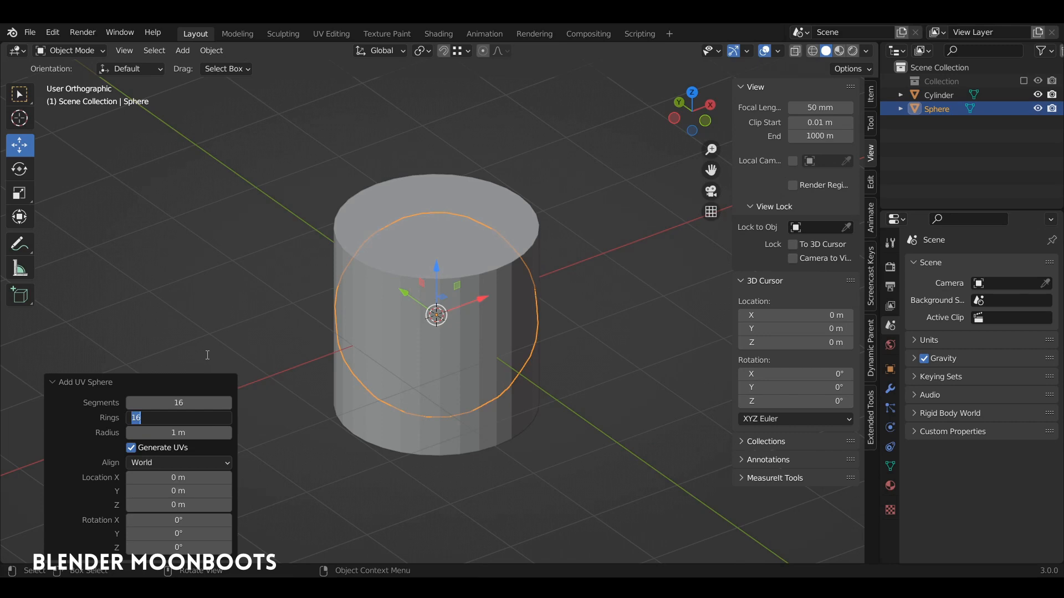
{"action": "type", "text": "8"}
{"action": "key", "text": "Return"}
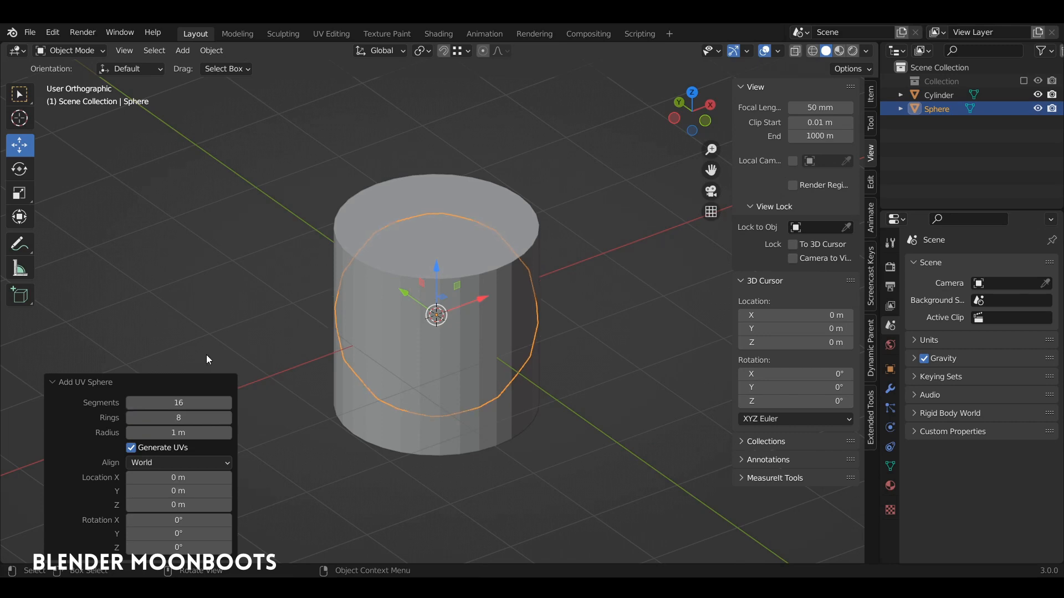
Step: Move the sphere up to the cylinder's top rim and about -0.93 m along Y
{"action": "middle_click_drag", "start_coordinate": [484, 210], "coordinate": [437, 265]}
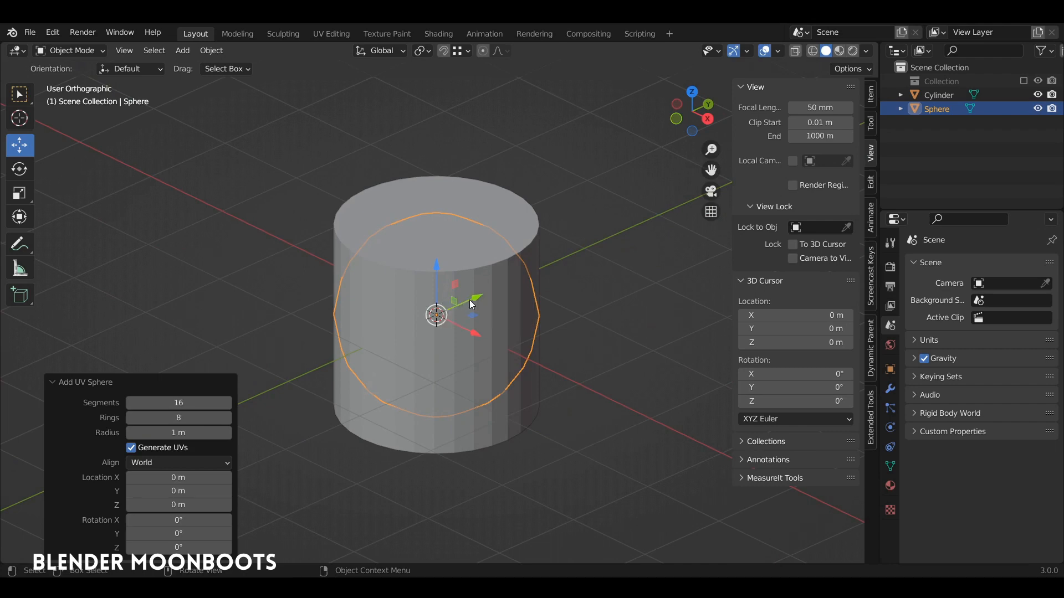
{"action": "key", "text": "shift+space"}
{"action": "left_click", "coordinate": [413, 299]}
{"action": "left_click_drag", "start_coordinate": [436, 261], "coordinate": [407, 227]}
{"action": "middle_click_drag", "start_coordinate": [407, 228], "coordinate": [561, 204]}
{"action": "middle_click_drag", "start_coordinate": [457, 226], "coordinate": [447, 170], "text": "ctrl"}
{"action": "middle_click_drag", "start_coordinate": [446, 192], "coordinate": [619, 257], "text": "shift"}
Step: Scale the sphere down uniformly to about 0.263
{"action": "key", "text": "s"}
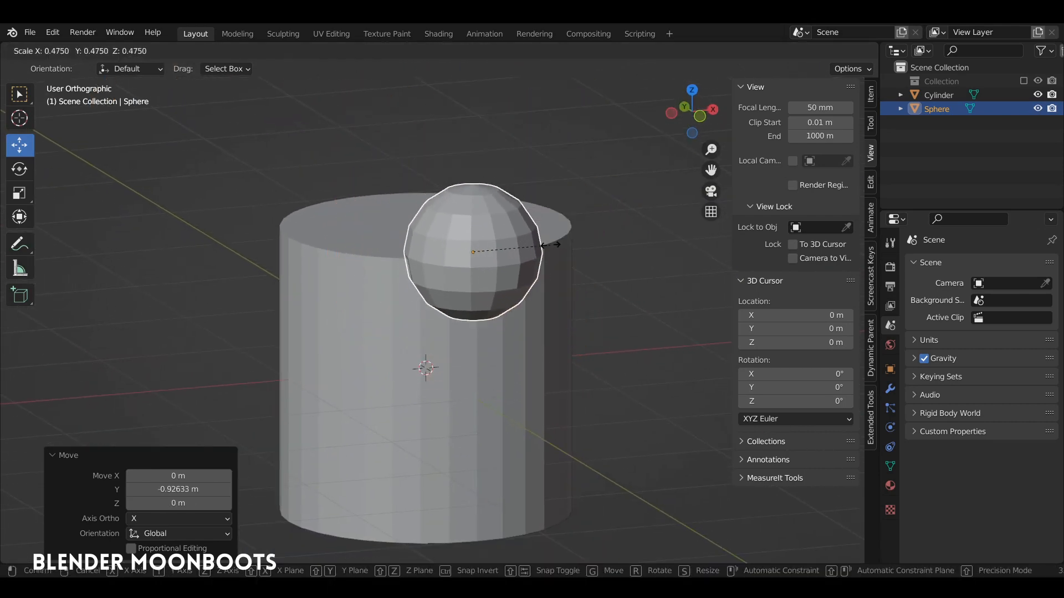
{"action": "left_click", "coordinate": [511, 259]}
{"action": "middle_click_drag", "start_coordinate": [511, 260], "coordinate": [439, 265]}
{"action": "middle_click_drag", "start_coordinate": [468, 269], "coordinate": [474, 221], "text": "ctrl"}
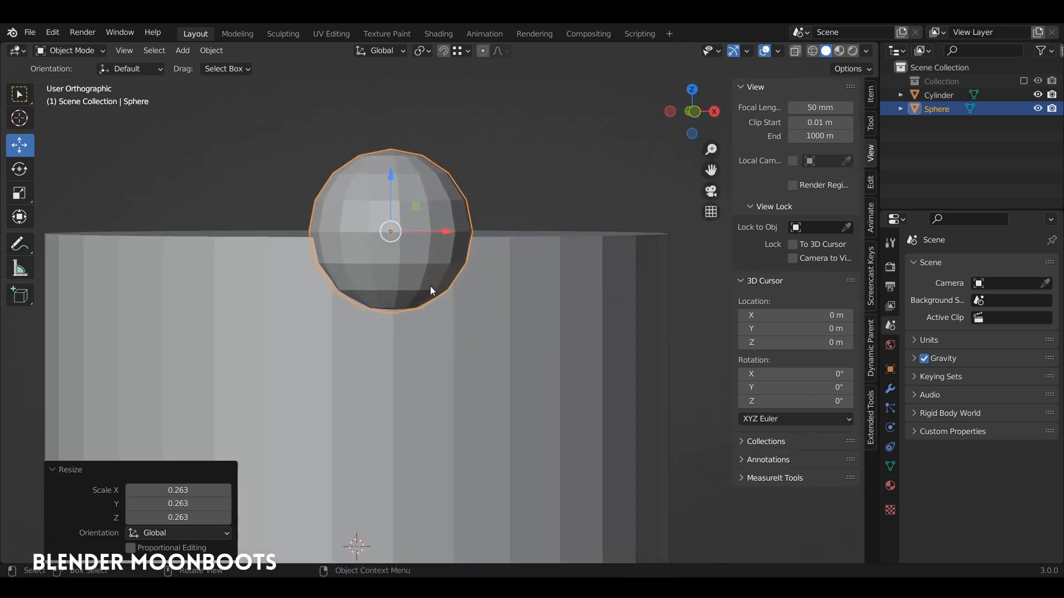
{"action": "middle_click_drag", "start_coordinate": [391, 294], "coordinate": [469, 271]}
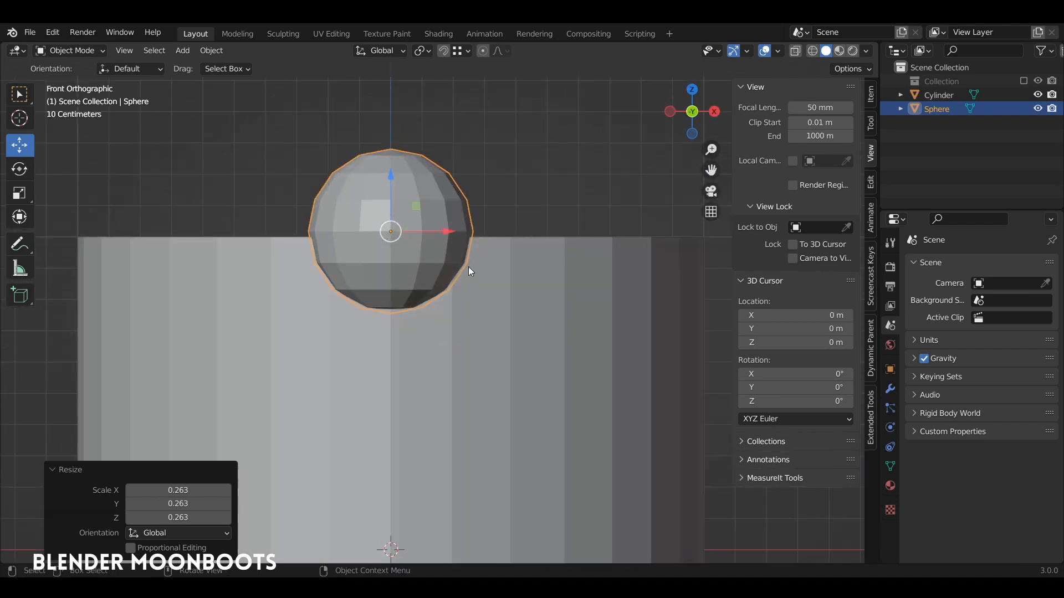
Step: In front view, lower the sphere by about 0.012 m and scale it up uniformly by about 1.234
{"action": "left_click_drag", "start_coordinate": [390, 171], "coordinate": [467, 236]}
{"action": "key", "text": "s"}
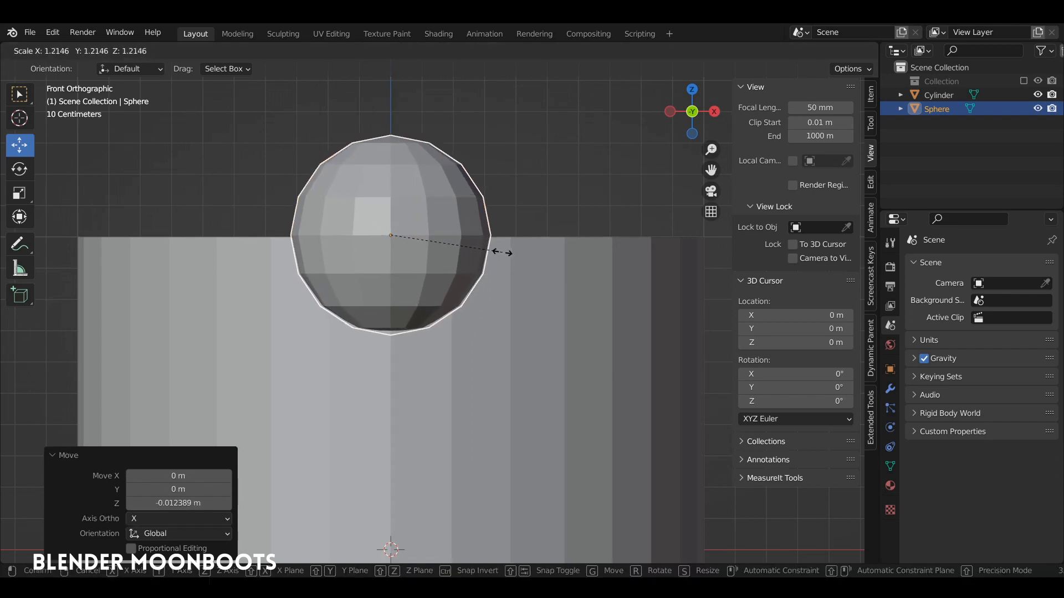
{"action": "left_click", "coordinate": [504, 253]}
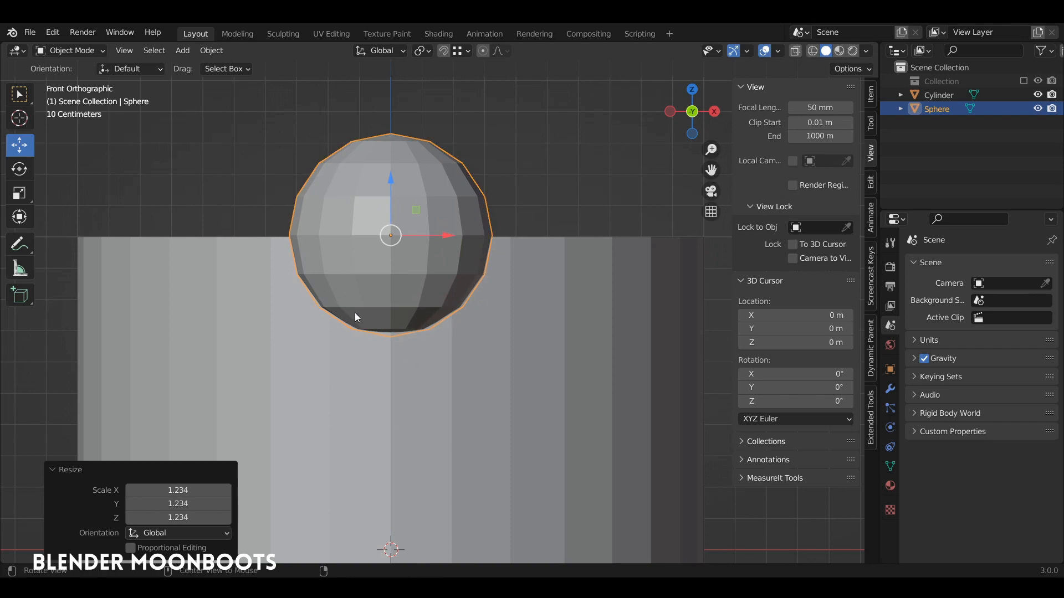
Step: In right view, move the sphere about -0.12 m along Y, outward from the cylinder's rim
{"action": "middle_click_drag", "start_coordinate": [355, 312], "coordinate": [348, 270]}
{"action": "key", "text": "KP_3"}
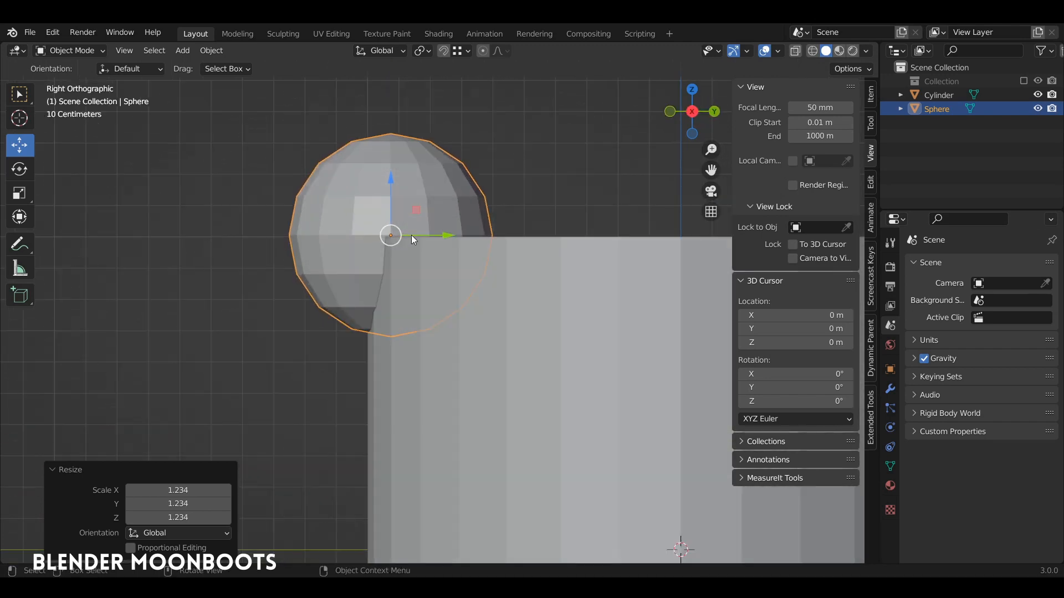
{"action": "left_click_drag", "start_coordinate": [444, 235], "coordinate": [399, 236]}
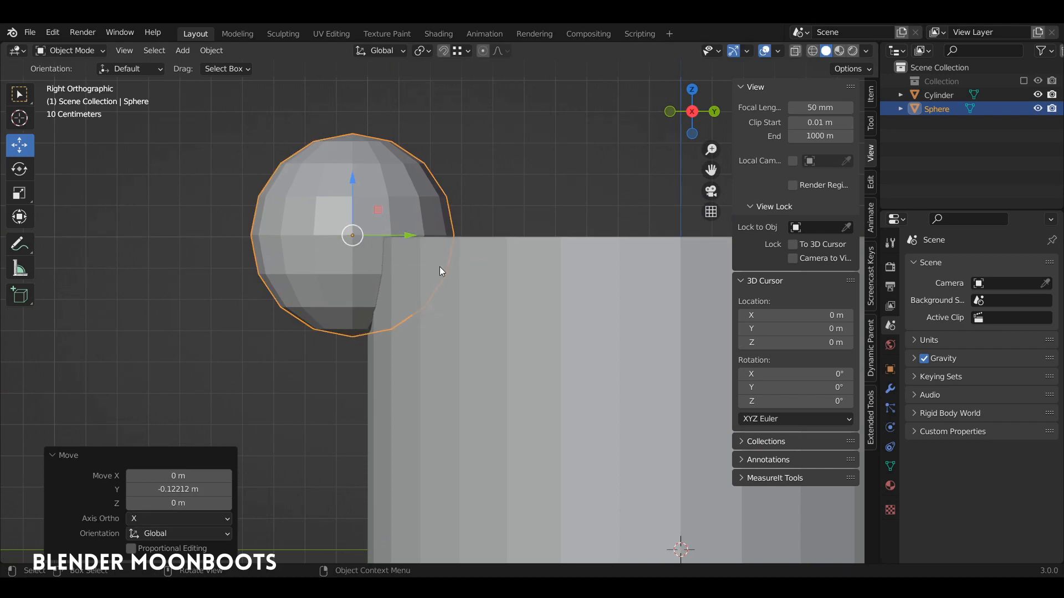
Step: Set the sphere's viewport display to Bounds
{"action": "middle_click_drag", "start_coordinate": [440, 267], "coordinate": [637, 241]}
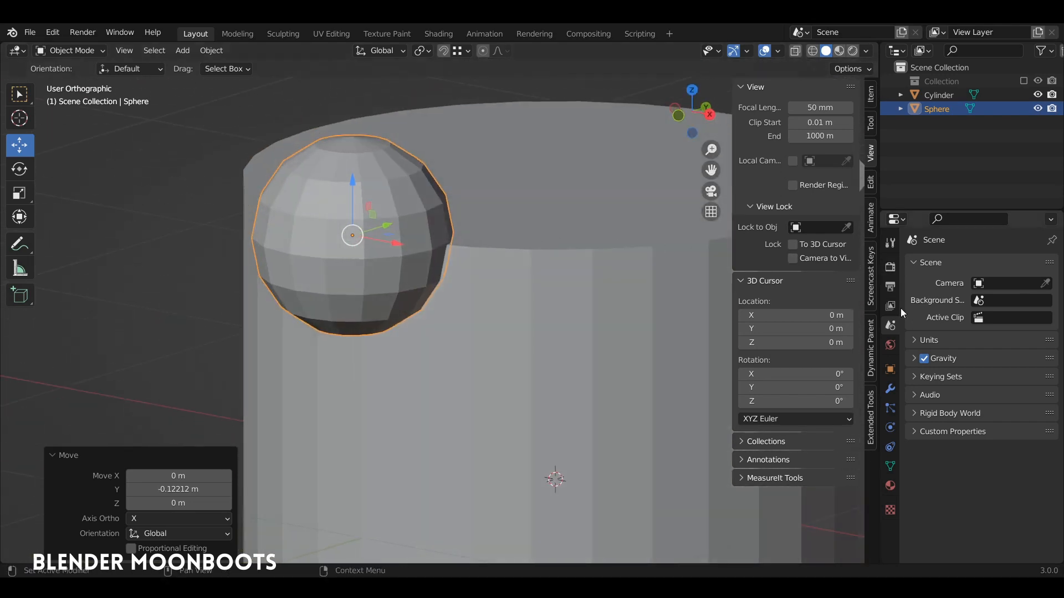
{"action": "left_click", "coordinate": [888, 370]}
{"action": "left_click", "coordinate": [915, 285]}
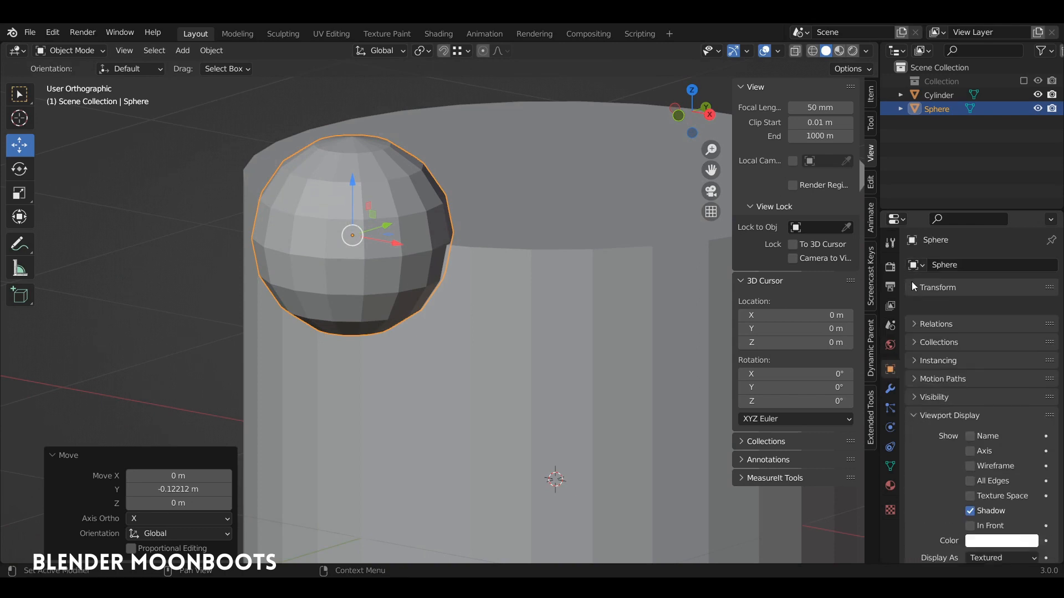
{"action": "scroll", "coordinate": [937, 410], "scroll_direction": "down", "scroll_amount": 2}
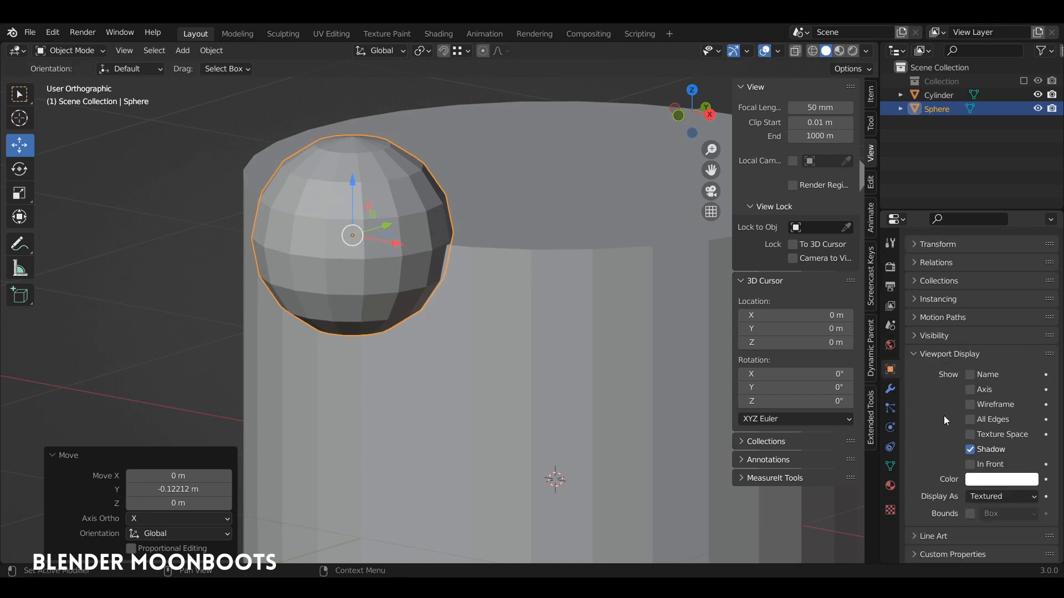
{"action": "left_click", "coordinate": [978, 496]}
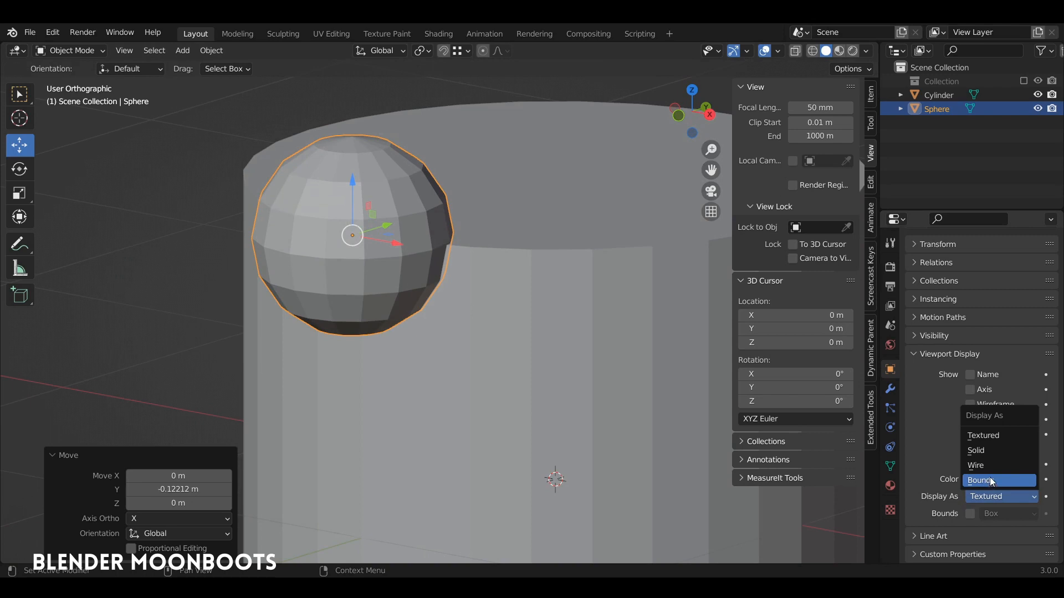
{"action": "left_click", "coordinate": [989, 477]}
Step: Add a Boolean modifier set to Difference on the cylinder, with the sphere as the cutting object
{"action": "mouse_move", "coordinate": [525, 277]}
{"action": "middle_mouse_down"}
{"action": "mouse_move", "coordinate": [570, 265]}
{"action": "mouse_move", "coordinate": [540, 257]}
{"action": "mouse_move", "coordinate": [524, 281]}
{"action": "mouse_move", "coordinate": [480, 285]}
{"action": "mouse_move", "coordinate": [404, 190]}
{"action": "mouse_move", "coordinate": [480, 206]}
{"action": "mouse_move", "coordinate": [521, 199]}
{"action": "mouse_move", "coordinate": [476, 225]}
{"action": "mouse_move", "coordinate": [513, 278]}
{"action": "middle_mouse_up"}
{"action": "middle_click_drag", "start_coordinate": [513, 278], "coordinate": [603, 263], "text": "shift"}
{"action": "left_click", "coordinate": [605, 250]}
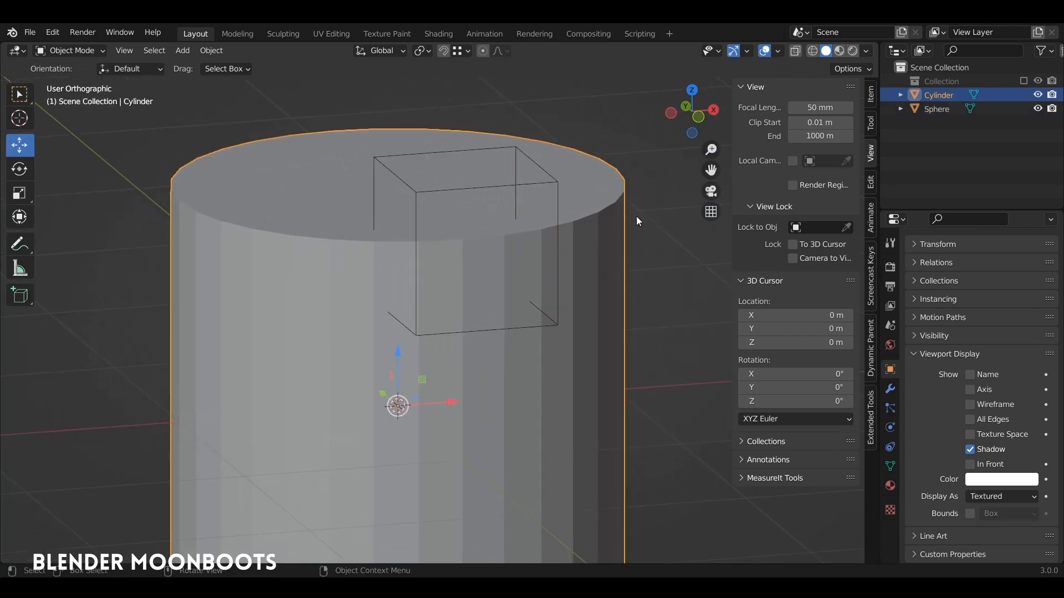
{"action": "left_click", "coordinate": [891, 390]}
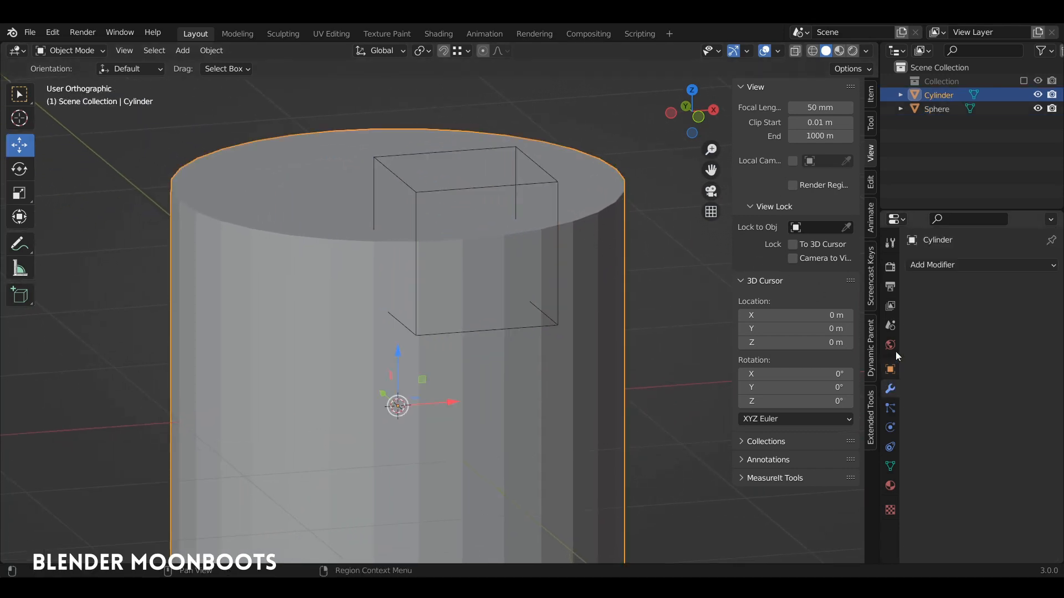
{"action": "left_click", "coordinate": [931, 266]}
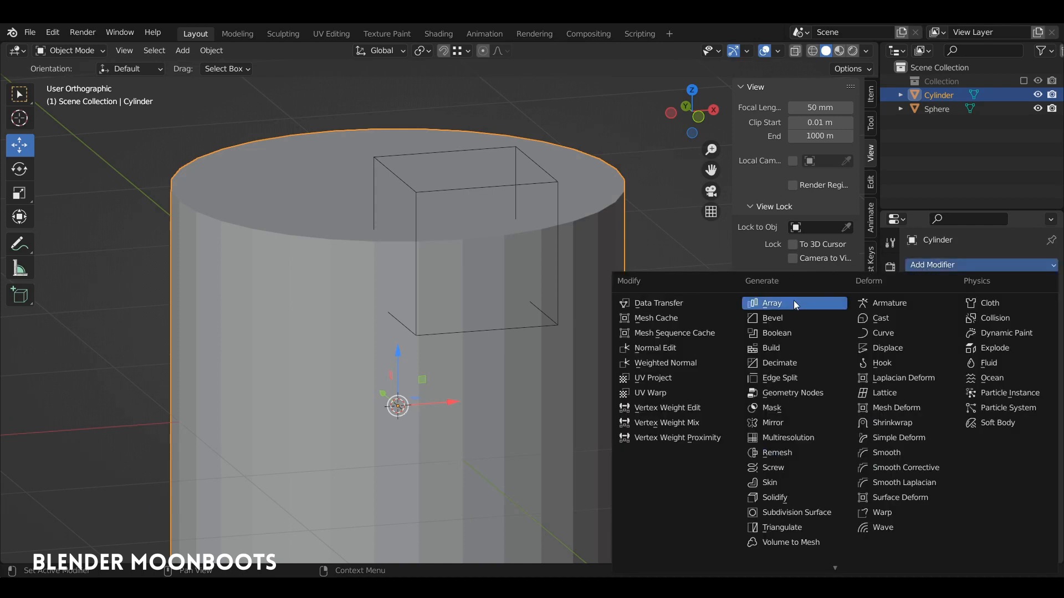
{"action": "left_click", "coordinate": [776, 333]}
{"action": "mouse_move", "coordinate": [630, 310]}
{"action": "middle_mouse_down"}
{"action": "mouse_move", "coordinate": [623, 298]}
{"action": "mouse_move", "coordinate": [529, 300]}
{"action": "middle_mouse_up"}
{"action": "left_click", "coordinate": [1032, 341]}
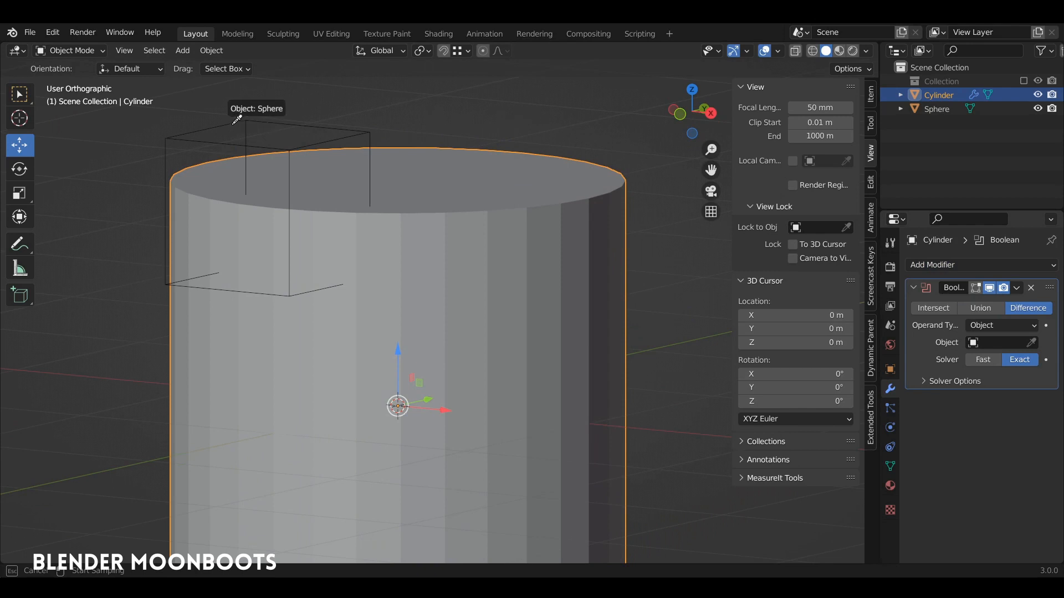
{"action": "left_click", "coordinate": [247, 124]}
Step: Fine-tune the cut by moving the sphere along Y about 0.005 m inward and about 0.036 m outward
{"action": "middle_click_drag", "start_coordinate": [247, 124], "coordinate": [558, 302]}
{"action": "scroll", "coordinate": [377, 221], "scroll_direction": "up", "scroll_amount": 3}
{"action": "left_click", "coordinate": [409, 202]}
{"action": "middle_click_drag", "start_coordinate": [427, 213], "coordinate": [434, 235]}
{"action": "scroll", "coordinate": [440, 233], "scroll_direction": "up", "scroll_amount": 2}
{"action": "left_click_drag", "start_coordinate": [438, 263], "coordinate": [427, 258]}
{"action": "middle_click_drag", "start_coordinate": [428, 258], "coordinate": [377, 241]}
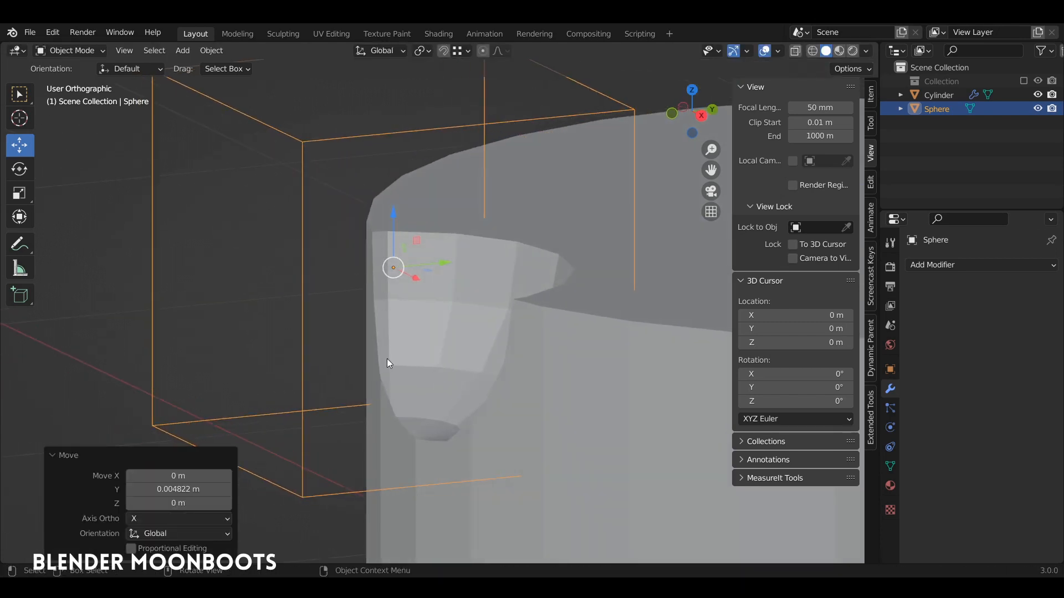
{"action": "middle_click_drag", "start_coordinate": [387, 363], "coordinate": [433, 294]}
{"action": "left_click_drag", "start_coordinate": [431, 257], "coordinate": [407, 262]}
{"action": "middle_click_drag", "start_coordinate": [407, 262], "coordinate": [487, 271]}
{"action": "scroll", "coordinate": [504, 357], "scroll_direction": "down", "scroll_amount": 3}
{"action": "middle_click_drag", "start_coordinate": [504, 357], "coordinate": [502, 313]}
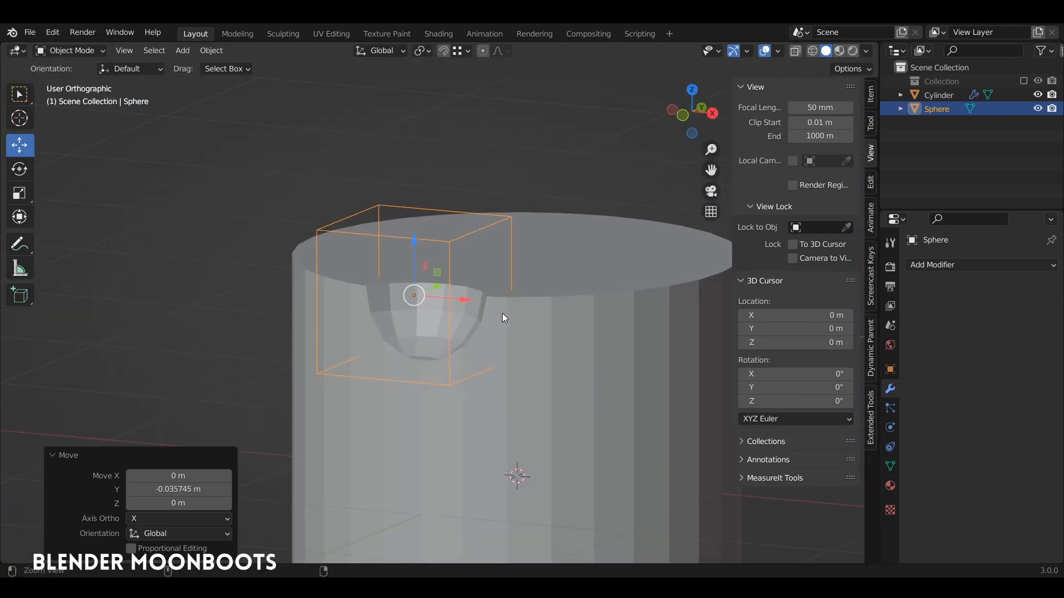
{"action": "scroll", "coordinate": [520, 239], "scroll_direction": "up", "scroll_amount": 4}
{"action": "scroll", "coordinate": [561, 238], "scroll_direction": "down", "scroll_amount": 6}
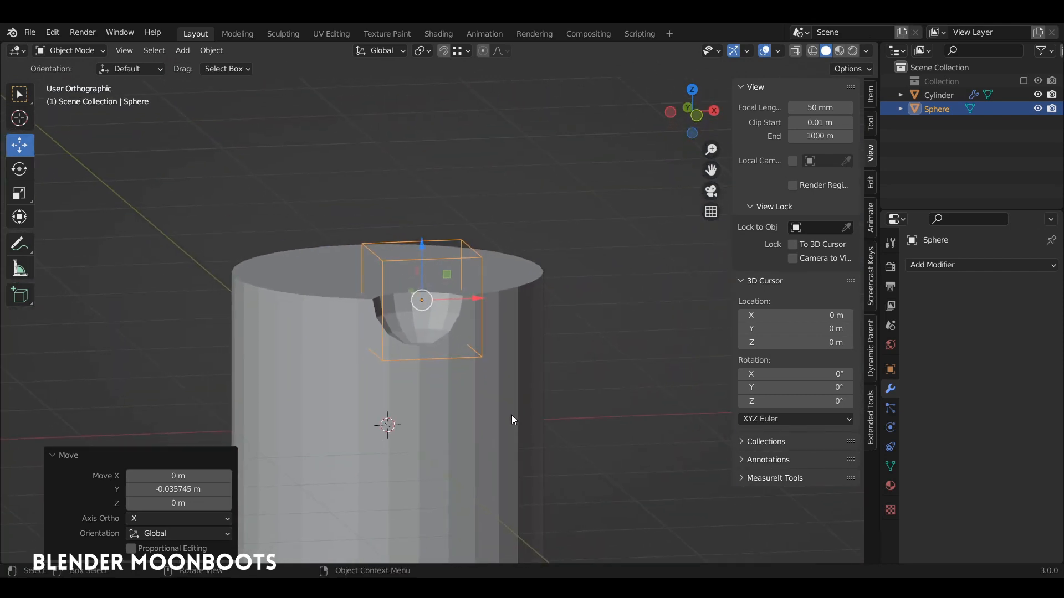
Step: Duplicate the cylinder together with its sphere and place the copies about -3.8 m along X
{"action": "left_click", "coordinate": [511, 367], "text": "shift"}
{"action": "middle_click_drag", "start_coordinate": [511, 368], "coordinate": [591, 338], "text": "shift"}
{"action": "key", "text": "shift+d"}
{"action": "key", "text": "x"}
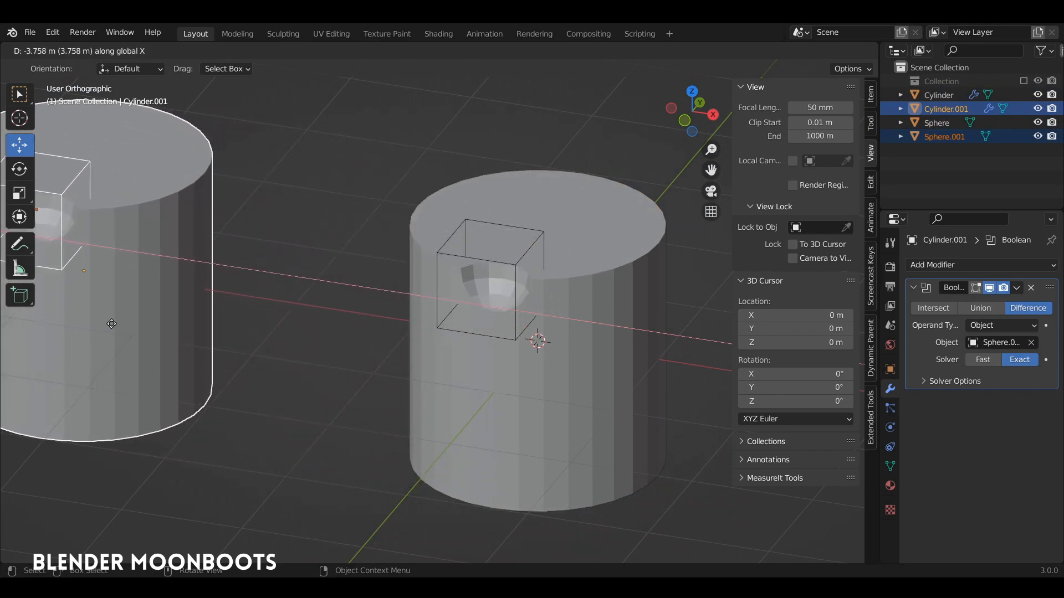
{"action": "left_click", "coordinate": [107, 323]}
Step: Apply the Boolean modifier on the original cylinder
{"action": "scroll", "coordinate": [404, 289], "scroll_direction": "up", "scroll_amount": 3}
{"action": "left_click", "coordinate": [447, 227]}
{"action": "middle_click_drag", "start_coordinate": [492, 228], "coordinate": [590, 222]}
{"action": "left_click", "coordinate": [1017, 288]}
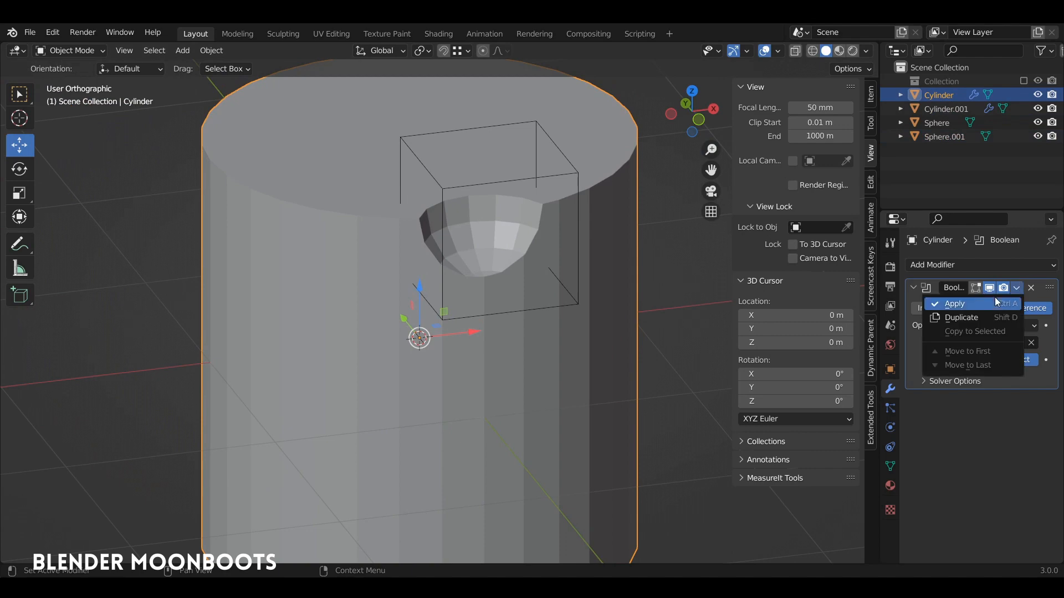
{"action": "left_click", "coordinate": [992, 298]}
{"action": "scroll", "coordinate": [419, 391], "scroll_direction": "down", "scroll_amount": 5}
{"action": "scroll", "coordinate": [419, 391], "scroll_direction": "down", "scroll_amount": 1}
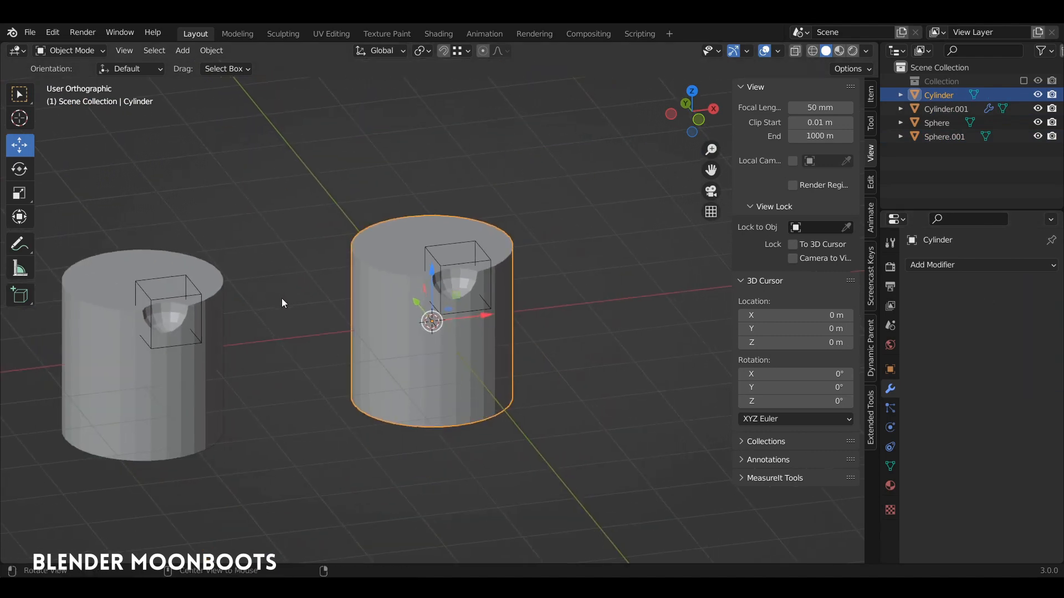
Step: Delete the original sphere used as the cutter
{"action": "middle_click_drag", "start_coordinate": [281, 298], "coordinate": [241, 303]}
{"action": "scroll", "coordinate": [364, 233], "scroll_direction": "up", "scroll_amount": 4}
{"action": "scroll", "coordinate": [363, 230], "scroll_direction": "up", "scroll_amount": 2}
{"action": "left_click", "coordinate": [363, 228]}
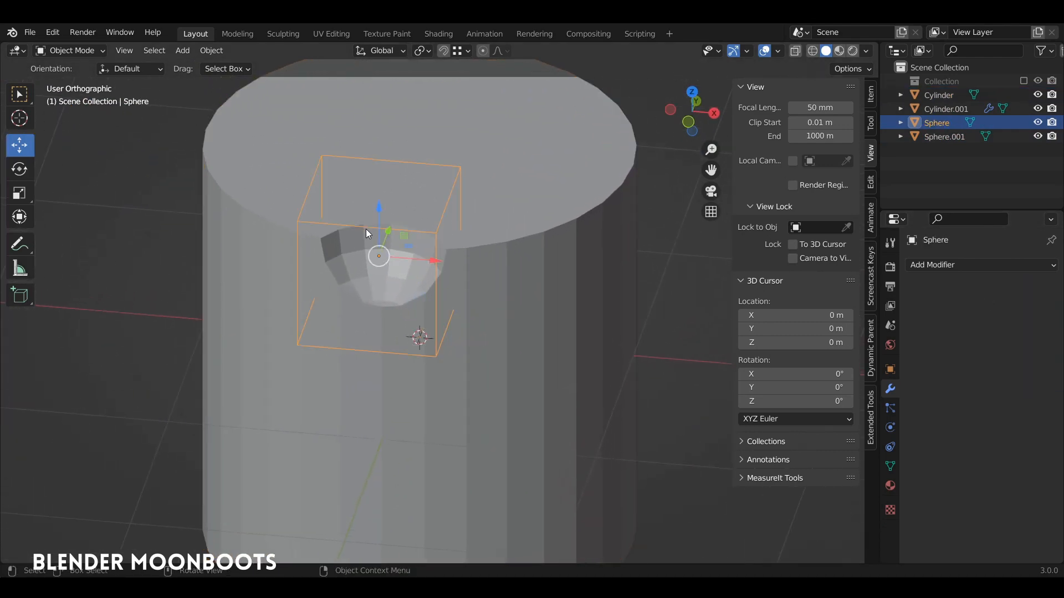
{"action": "key", "text": "x"}
{"action": "left_click", "coordinate": [403, 235]}
Step: Delete the top and bottom cap faces of the original cylinder in Edit Mode
{"action": "left_click", "coordinate": [445, 188]}
{"action": "scroll", "coordinate": [460, 255], "scroll_direction": "down", "scroll_amount": 4}
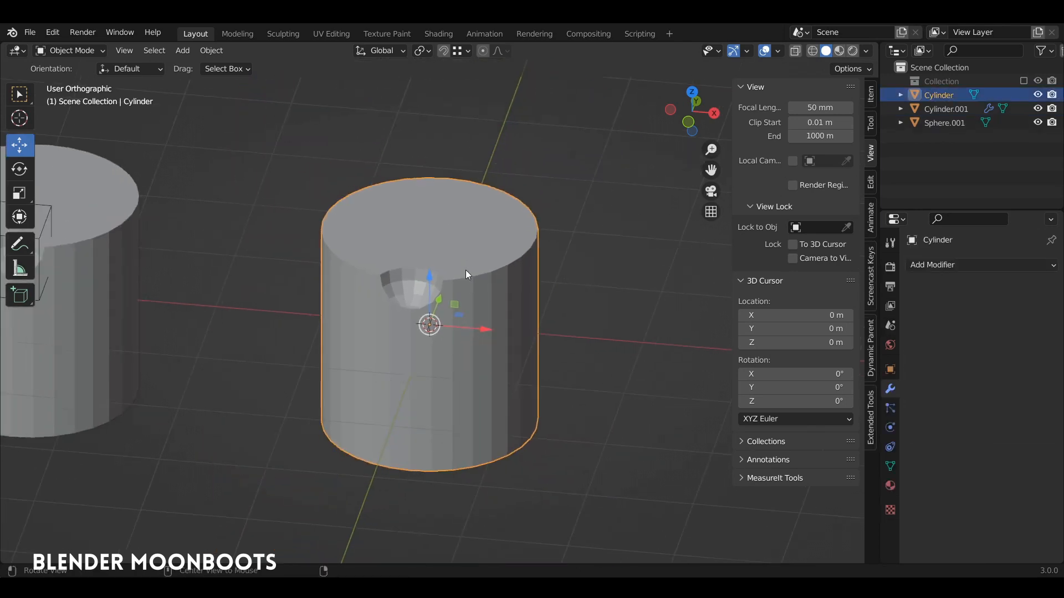
{"action": "key", "text": "Tab"}
{"action": "key", "text": "alt+a"}
{"action": "key", "text": "3"}
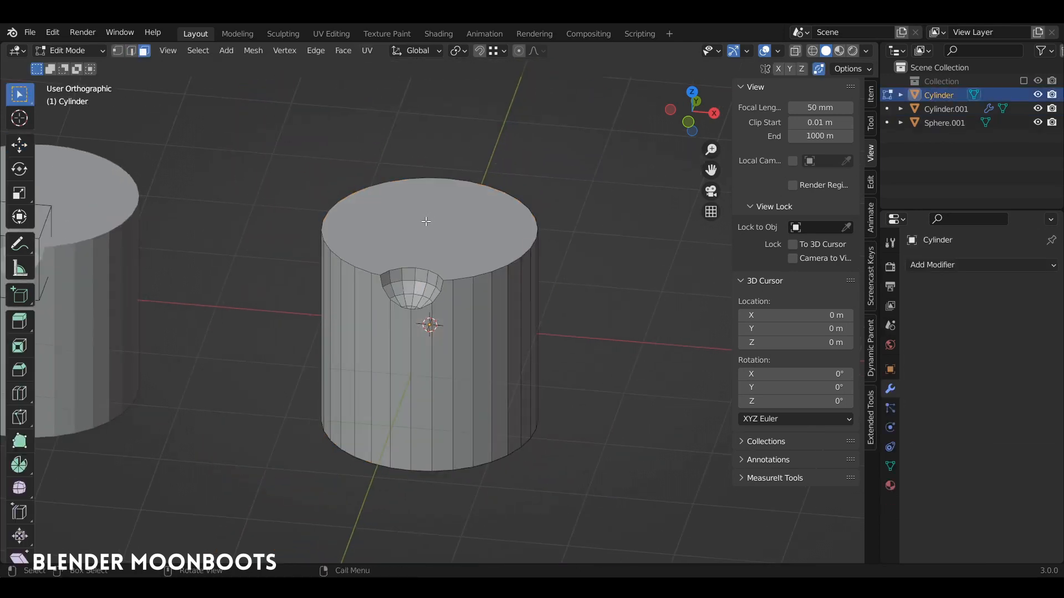
{"action": "left_click", "coordinate": [426, 219]}
{"action": "middle_click_drag", "start_coordinate": [426, 219], "coordinate": [445, 279]}
{"action": "left_click", "coordinate": [426, 421], "text": "shift"}
{"action": "middle_click_drag", "start_coordinate": [426, 421], "coordinate": [430, 319]}
{"action": "key", "text": "x"}
{"action": "left_click", "coordinate": [420, 292]}
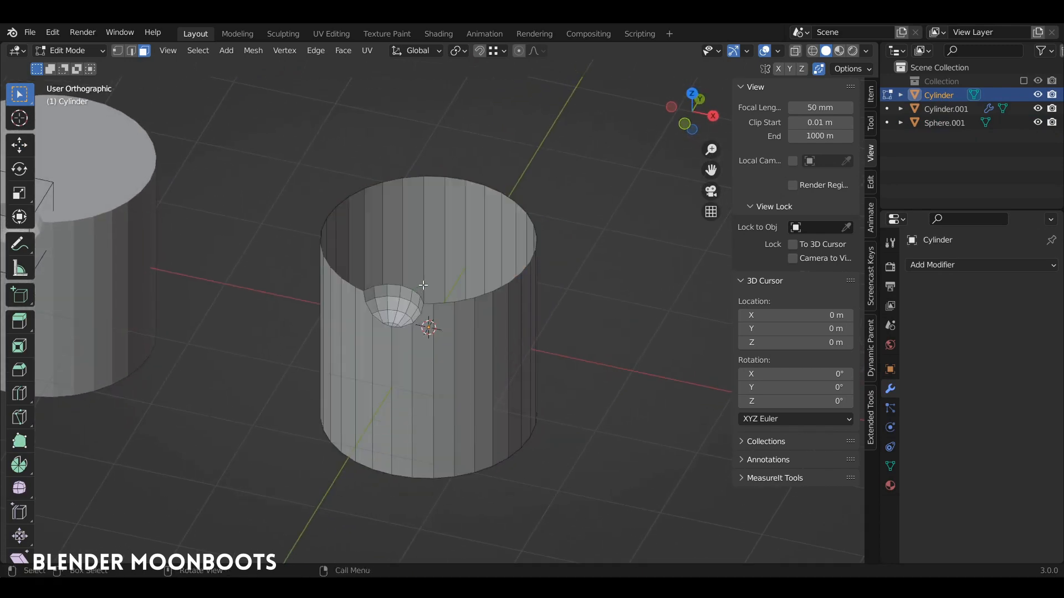
Step: Examine the vertices and edges around the cylinder's spherical notch in vertex selection mode
{"action": "scroll", "coordinate": [421, 233], "scroll_direction": "up", "scroll_amount": 6}
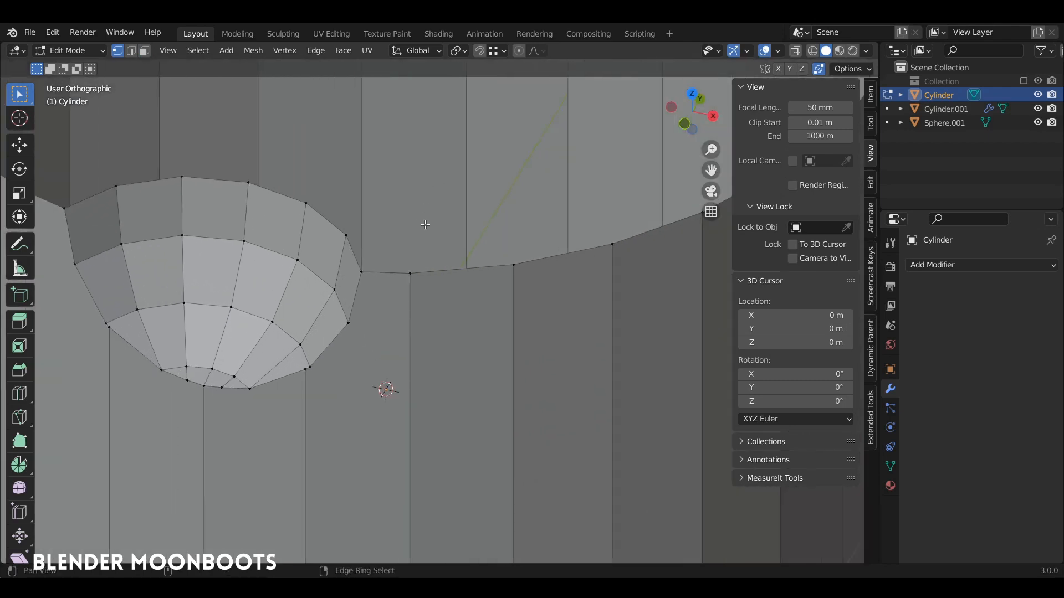
{"action": "middle_click_drag", "start_coordinate": [428, 225], "coordinate": [383, 264]}
{"action": "middle_click_drag", "start_coordinate": [433, 255], "coordinate": [431, 288], "text": "ctrl"}
{"action": "middle_click_drag", "start_coordinate": [431, 288], "coordinate": [407, 275]}
{"action": "scroll", "coordinate": [408, 275], "scroll_direction": "up", "scroll_amount": 3}
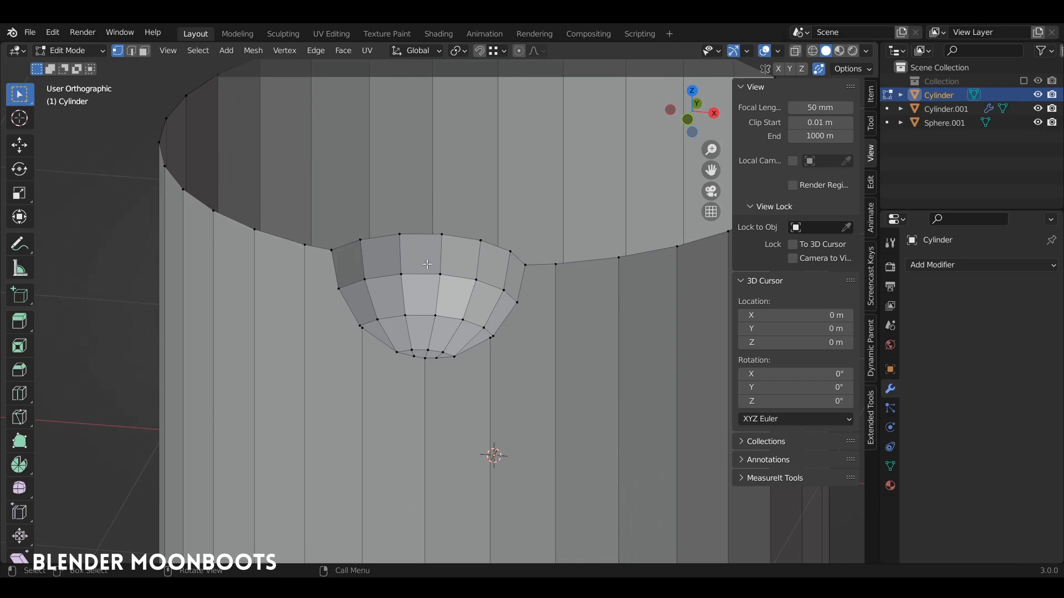
Step: In front view, knife-cut a horizontal line through the whole cylinder at the notch's first vertex row below the rim
{"action": "key", "text": "KP_1"}
{"action": "middle_click_drag", "start_coordinate": [427, 279], "coordinate": [442, 309], "text": "ctrl"}
{"action": "middle_click_drag", "start_coordinate": [441, 308], "coordinate": [488, 229], "text": "shift"}
{"action": "mouse_move", "coordinate": [483, 277]}
{"action": "middle_mouse_down", "text": "ctrl"}
{"action": "mouse_move", "coordinate": [479, 253]}
{"action": "mouse_move", "coordinate": [474, 275]}
{"action": "middle_mouse_up", "text": "ctrl"}
{"action": "middle_click_drag", "start_coordinate": [475, 275], "coordinate": [420, 259], "text": "shift"}
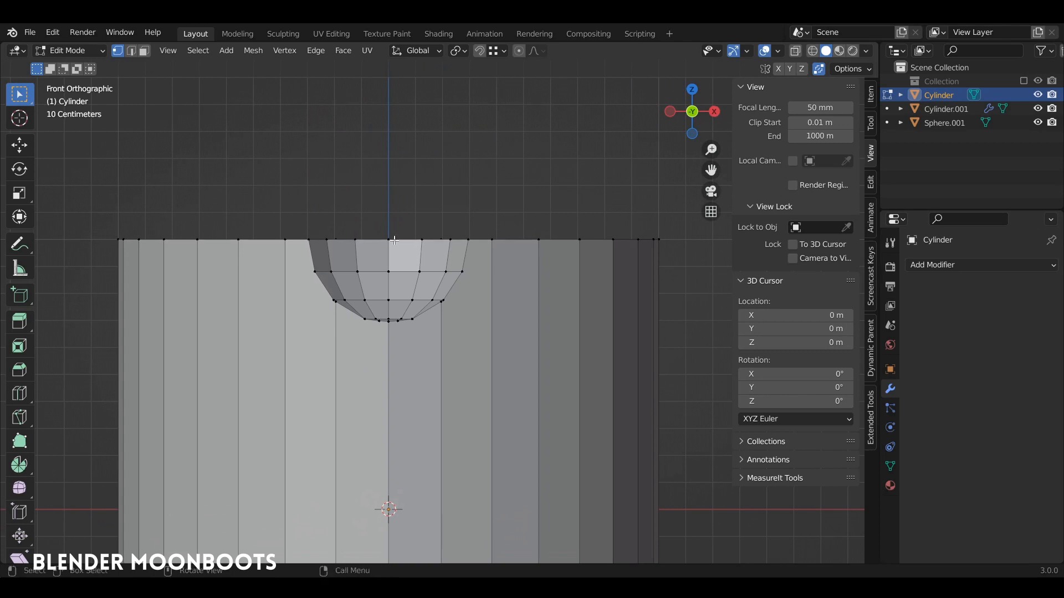
{"action": "key", "text": "n"}
{"action": "middle_click_drag", "start_coordinate": [537, 253], "coordinate": [626, 237], "text": "shift"}
{"action": "middle_click_drag", "start_coordinate": [621, 239], "coordinate": [522, 223], "text": "ctrl"}
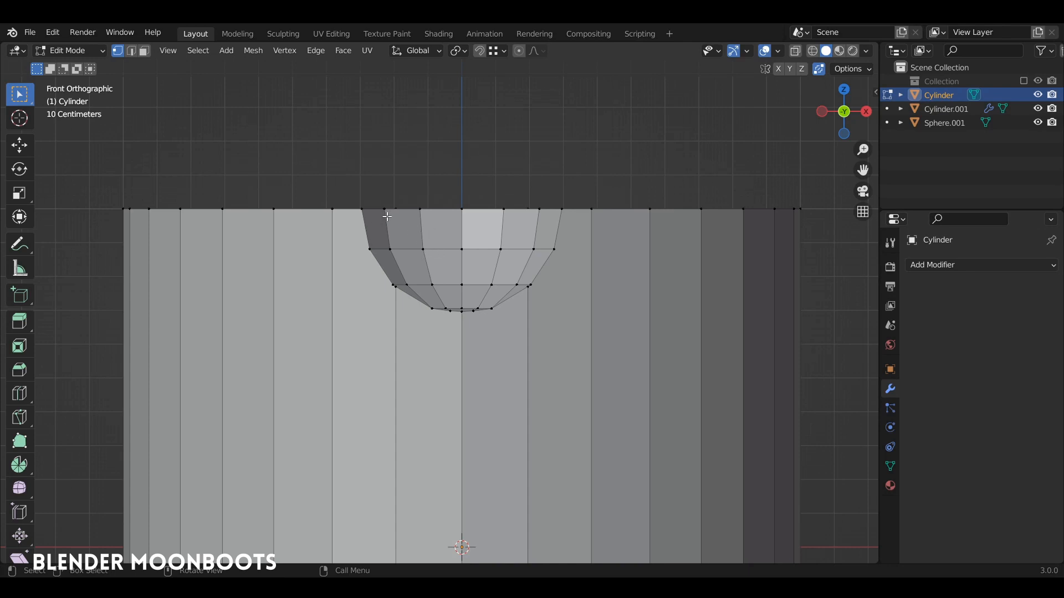
{"action": "key", "text": "k"}
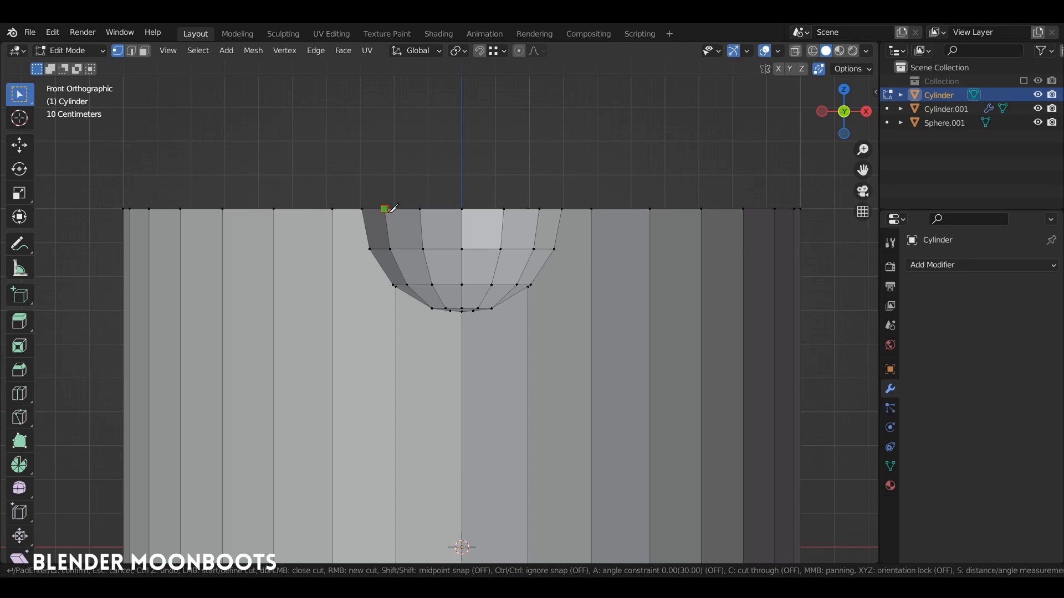
{"action": "left_click", "coordinate": [370, 248]}
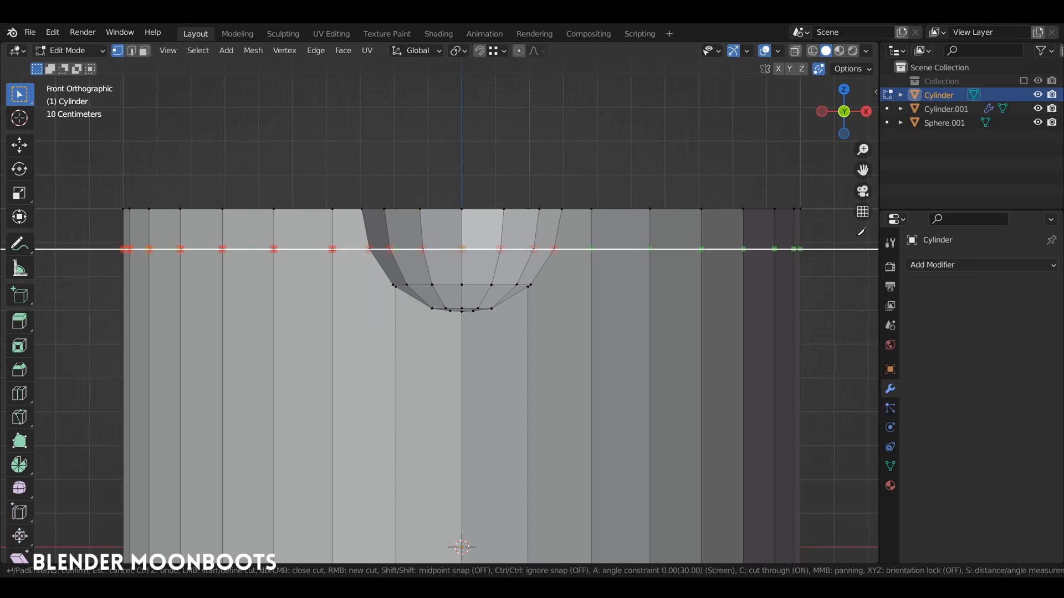
{"action": "left_click", "coordinate": [878, 249]}
{"action": "key", "text": "Return"}
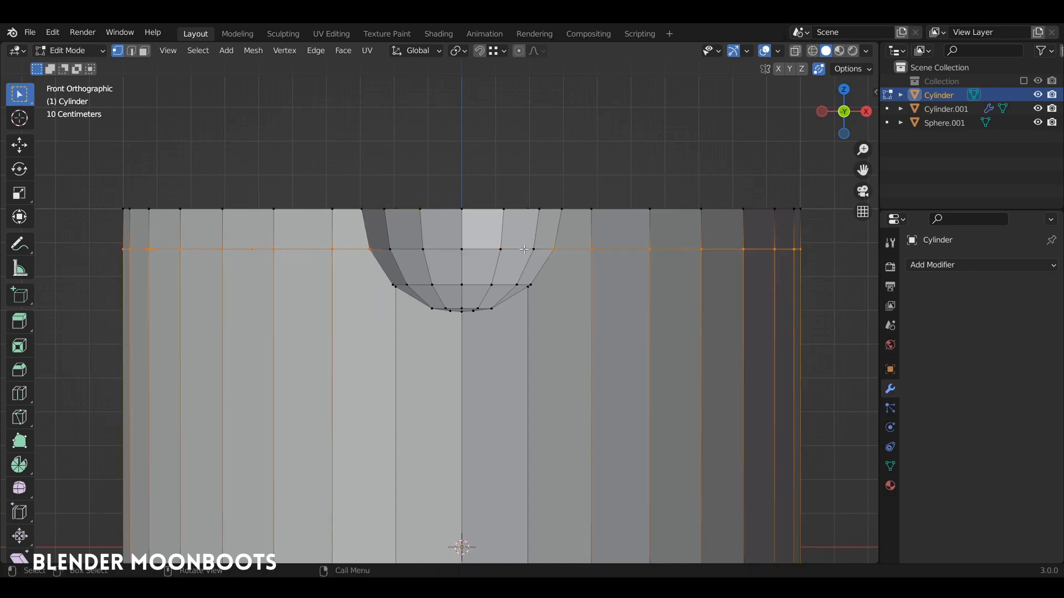
Step: Knife-cut a second angle-constrained horizontal line through the whole cylinder at the notch's next lower corner vertex
{"action": "key", "text": "k"}
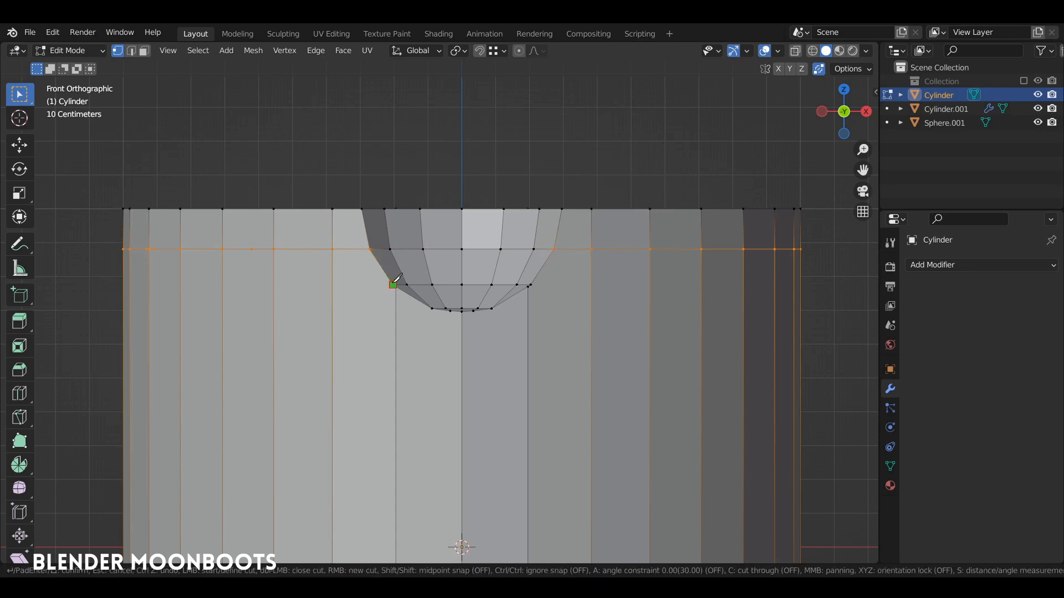
{"action": "key", "text": "a"}
{"action": "left_click", "coordinate": [394, 284]}
{"action": "key", "text": "c"}
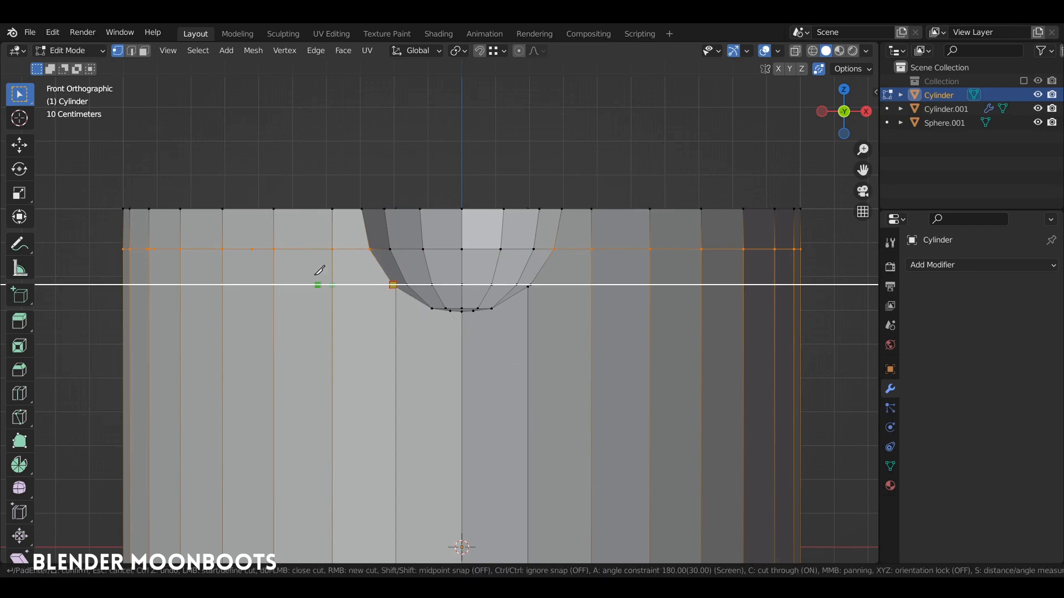
{"action": "left_click", "coordinate": [129, 280]}
{"action": "left_click", "coordinate": [861, 273]}
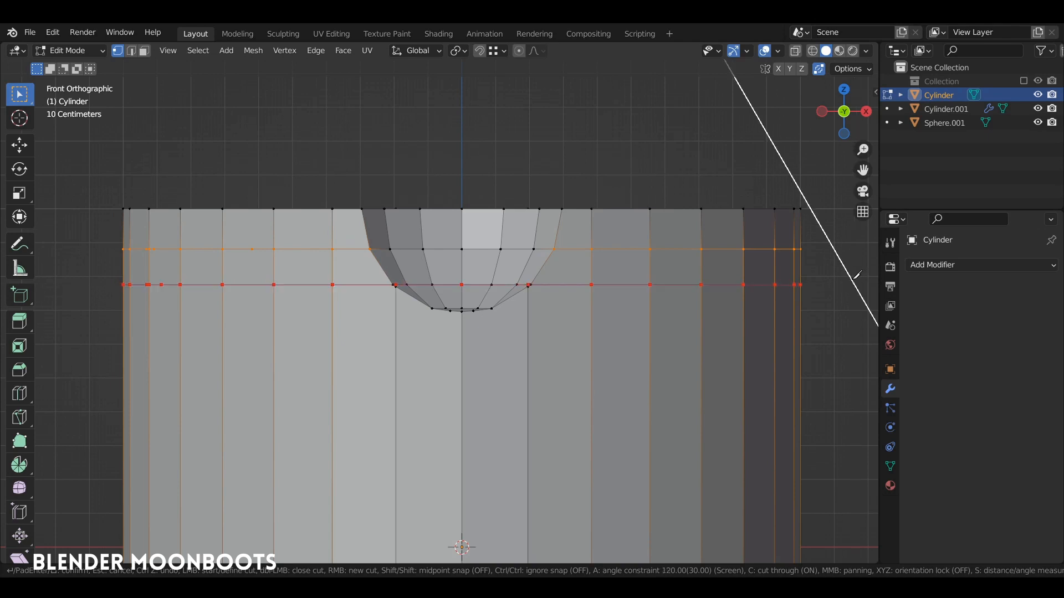
{"action": "key", "text": "Return"}
Step: Knife-cut a third horizontal line through the whole cylinder at the row of vertices near the notch's bottom
{"action": "key", "text": "k"}
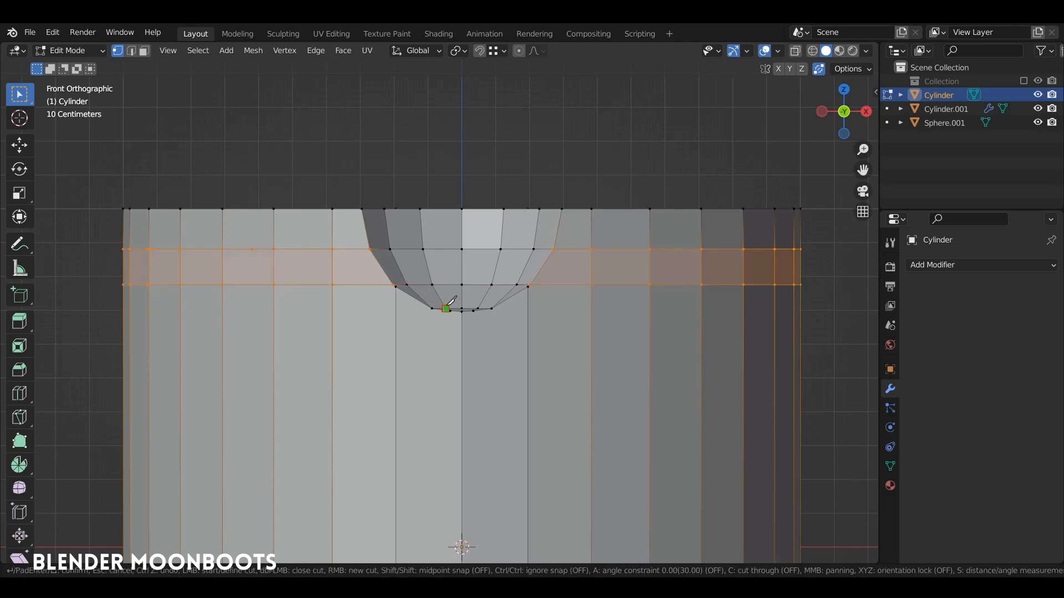
{"action": "key", "text": "a"}
{"action": "key", "text": "c"}
{"action": "left_click", "coordinate": [432, 308]}
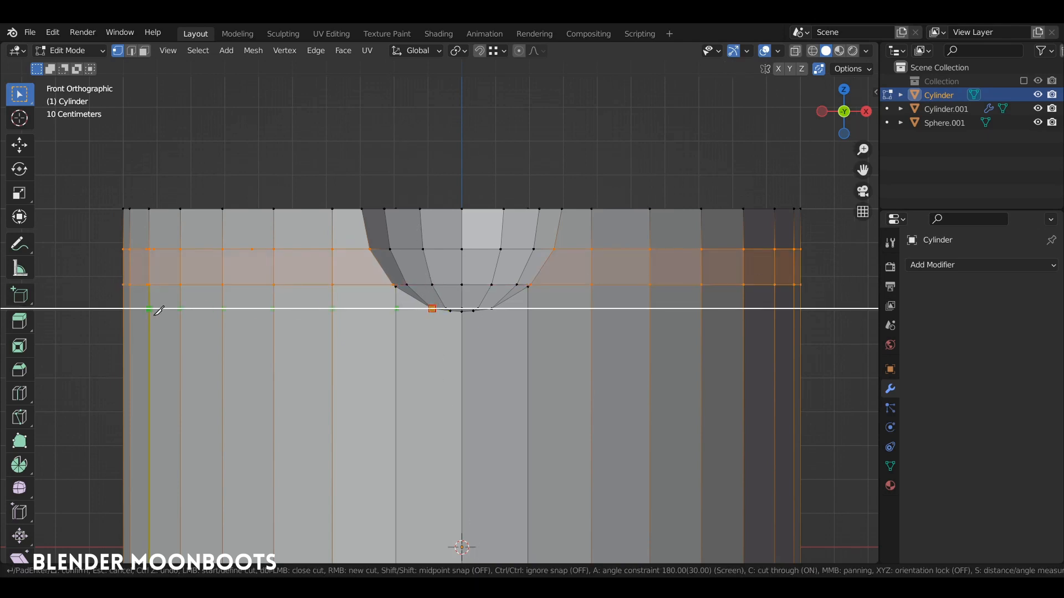
{"action": "left_click", "coordinate": [83, 309]}
{"action": "left_click", "coordinate": [840, 308]}
{"action": "key", "text": "Return"}
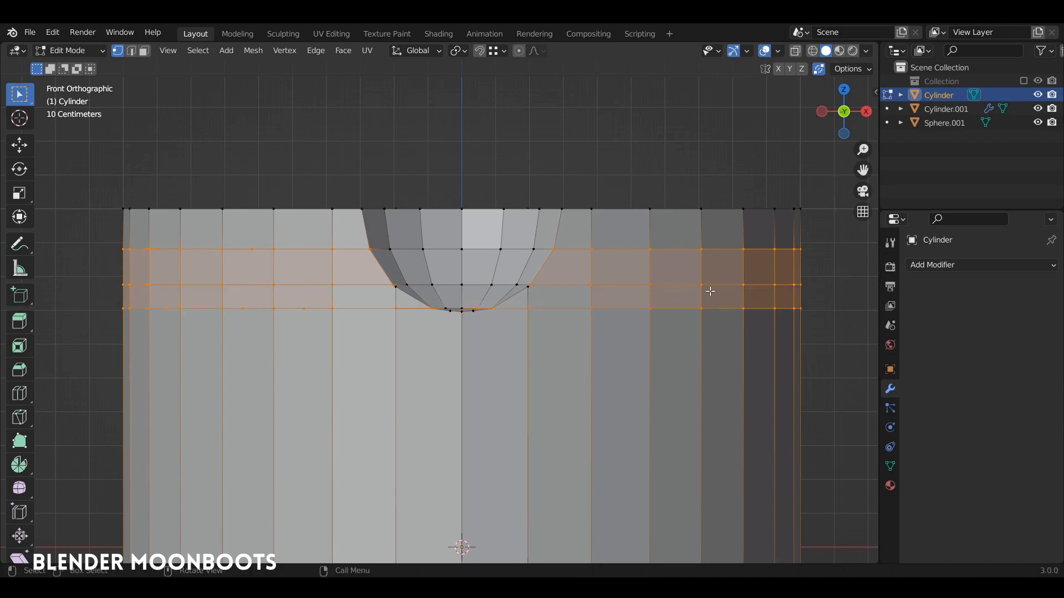
Step: Dissolve the stray knife-cut vertices lying between the vertical edges on the cylinder's inner wall
{"action": "middle_click_drag", "start_coordinate": [708, 290], "coordinate": [351, 232]}
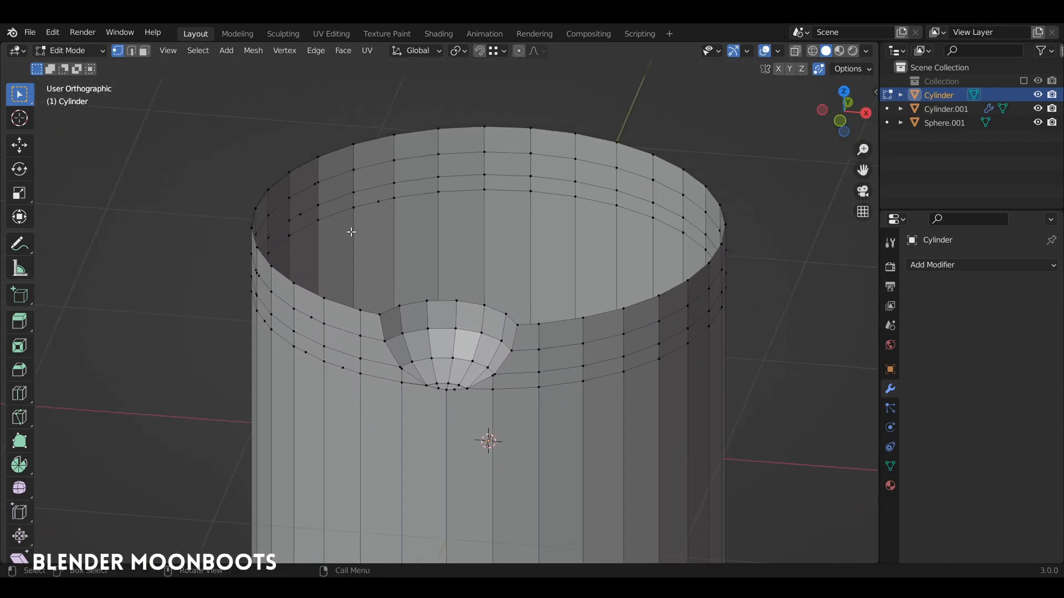
{"action": "middle_click_drag", "start_coordinate": [573, 191], "coordinate": [510, 196]}
{"action": "scroll", "coordinate": [502, 191], "scroll_direction": "up", "scroll_amount": 3}
{"action": "left_click", "coordinate": [502, 192]}
{"action": "scroll", "coordinate": [521, 177], "scroll_direction": "down", "scroll_amount": 1}
{"action": "left_click", "coordinate": [524, 160], "text": "shift"}
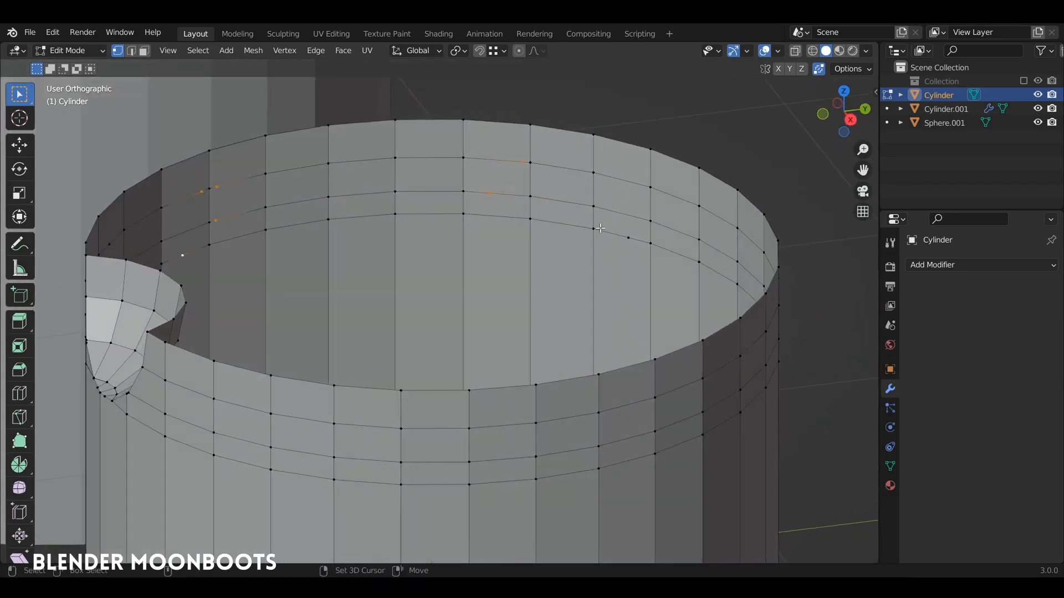
{"action": "key", "text": "ctrl+x"}
Step: Dissolve the stray knife-cut vertices on the cylinder's outer wall to the left of the notch
{"action": "middle_click_drag", "start_coordinate": [580, 246], "coordinate": [468, 255]}
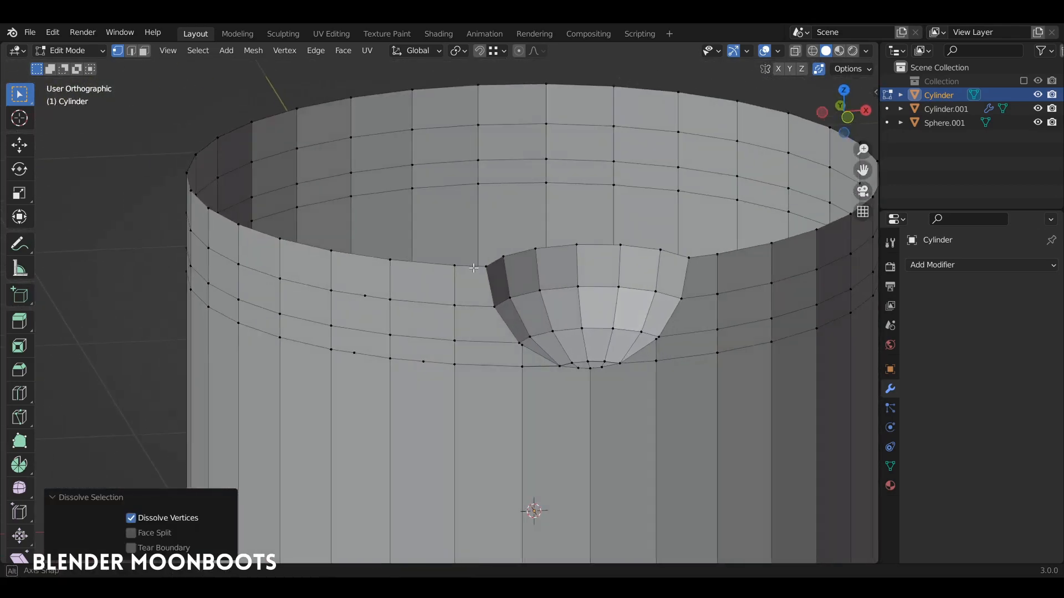
{"action": "left_click", "coordinate": [393, 290]}
{"action": "left_click", "coordinate": [326, 286], "text": "shift"}
{"action": "left_click", "coordinate": [336, 226], "text": "shift"}
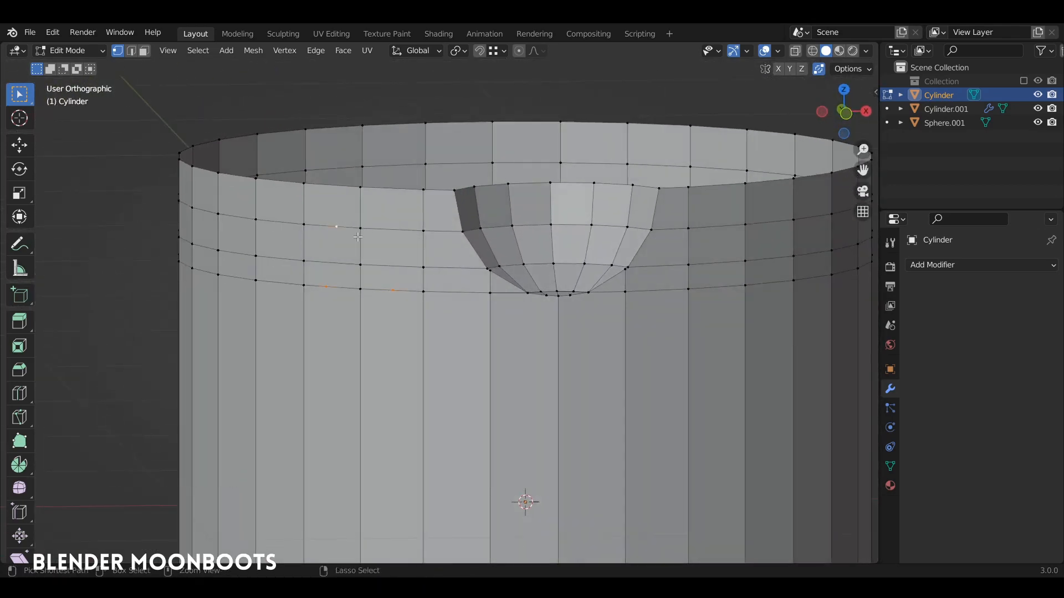
{"action": "key", "text": "ctrl+x"}
Step: Turn on snapping with Vertex as the snap target
{"action": "middle_click_drag", "start_coordinate": [358, 237], "coordinate": [462, 278]}
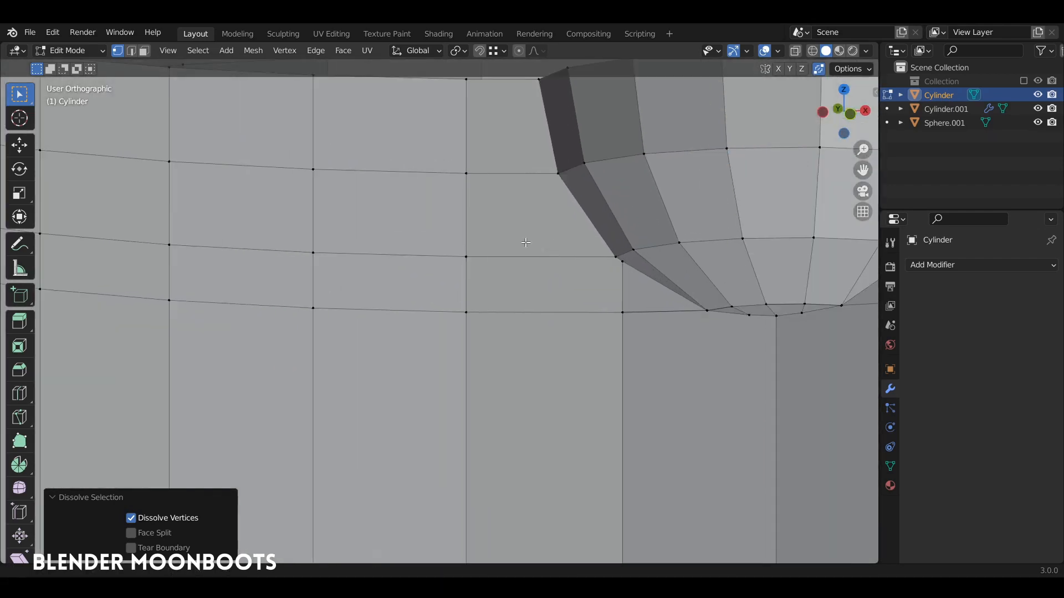
{"action": "middle_click_drag", "start_coordinate": [463, 279], "coordinate": [424, 288]}
{"action": "middle_click_drag", "start_coordinate": [424, 288], "coordinate": [794, 219], "text": "shift"}
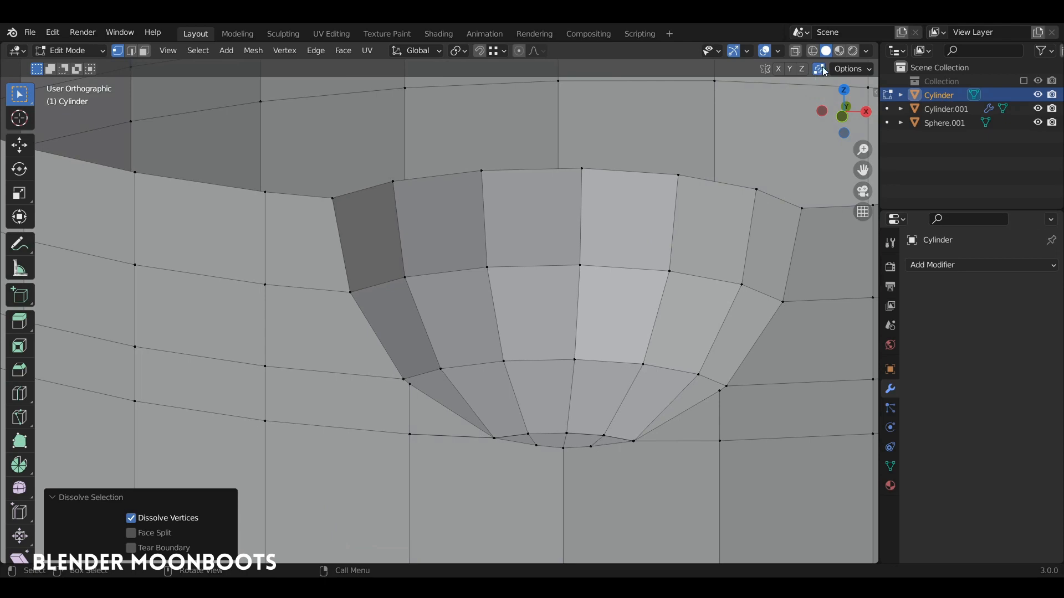
{"action": "left_click", "coordinate": [496, 52]}
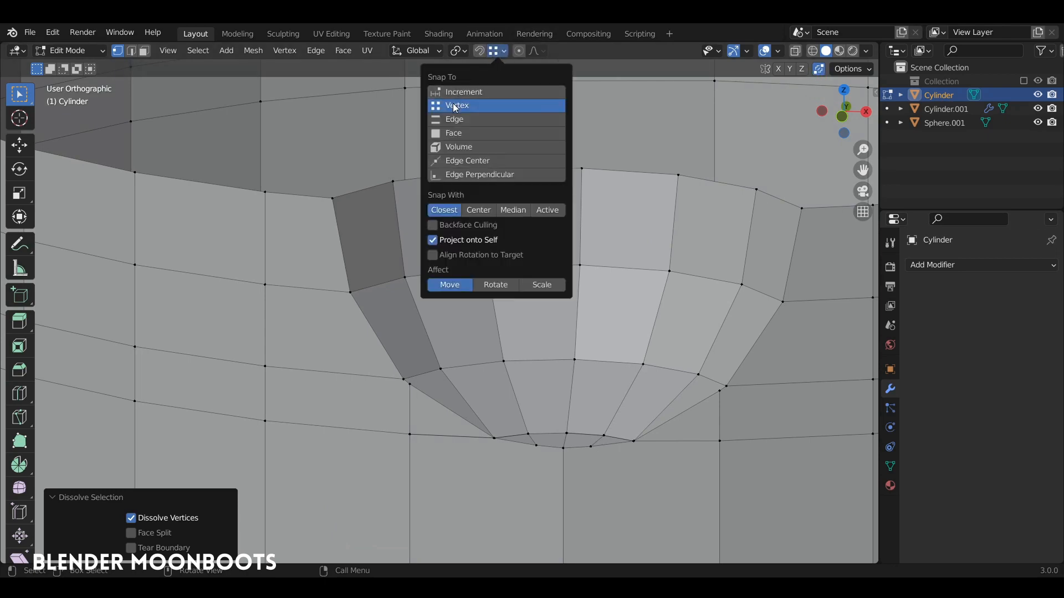
{"action": "left_click", "coordinate": [480, 52]}
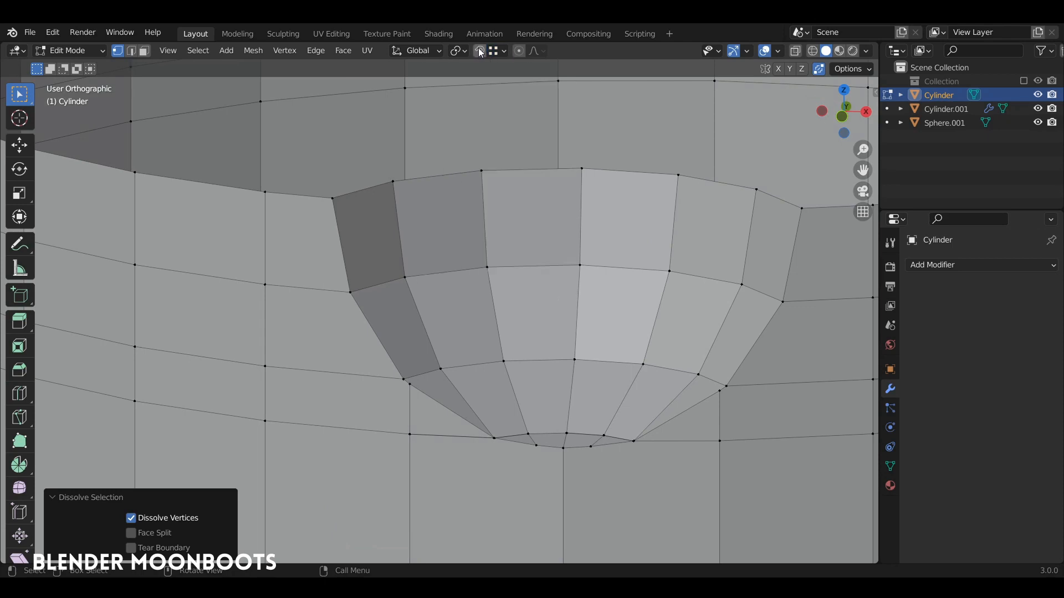
Step: Snap the stray vertex just below the notch's lower-left corner onto that corner vertex
{"action": "middle_click_drag", "start_coordinate": [426, 358], "coordinate": [476, 285]}
{"action": "scroll", "coordinate": [476, 285], "scroll_direction": "up", "scroll_amount": 5}
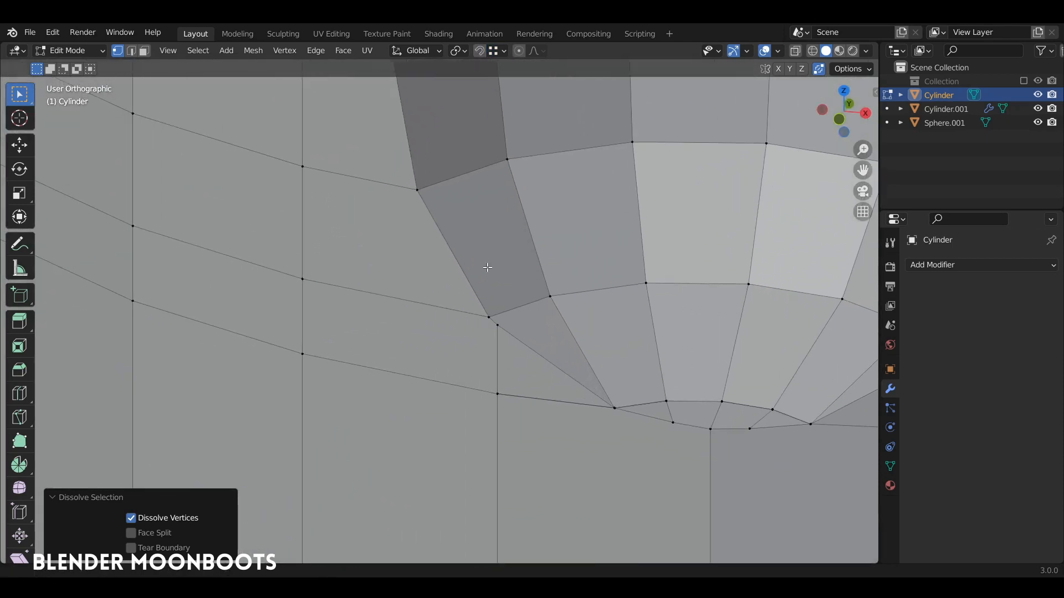
{"action": "left_click", "coordinate": [509, 307]}
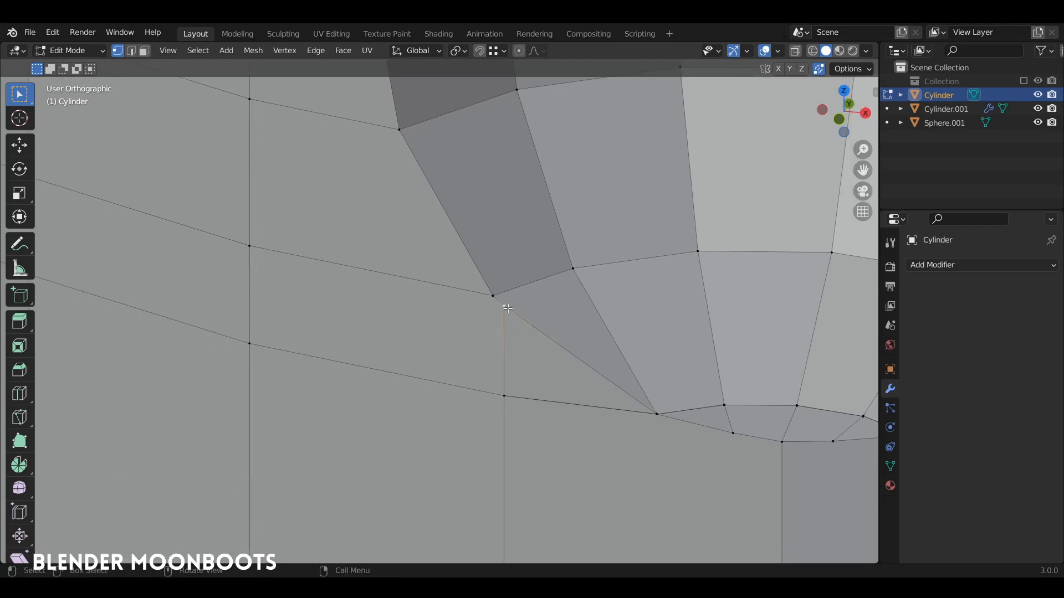
{"action": "key", "text": "g"}
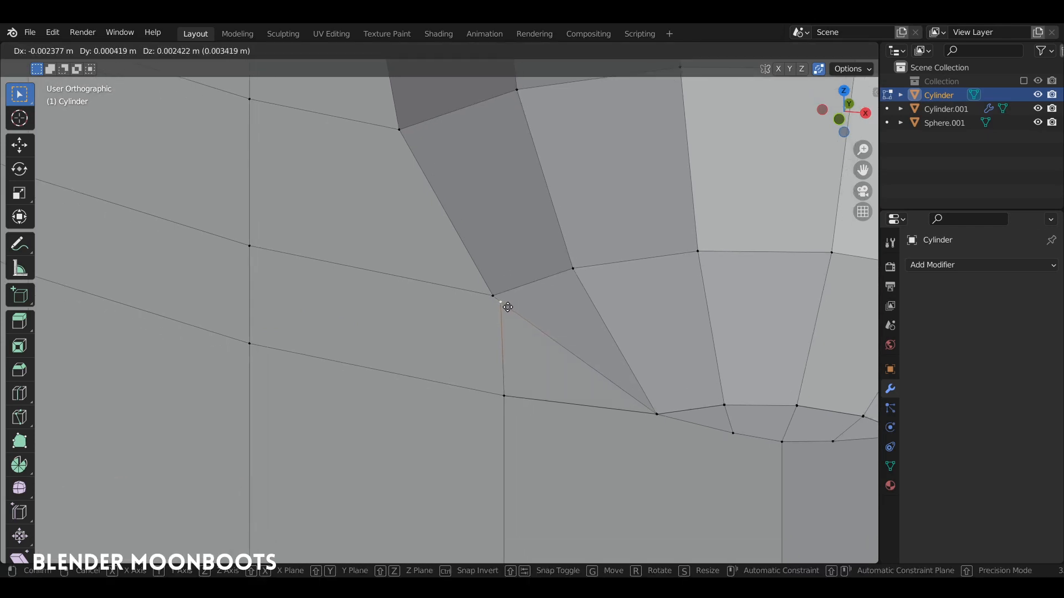
{"action": "left_click", "coordinate": [492, 297]}
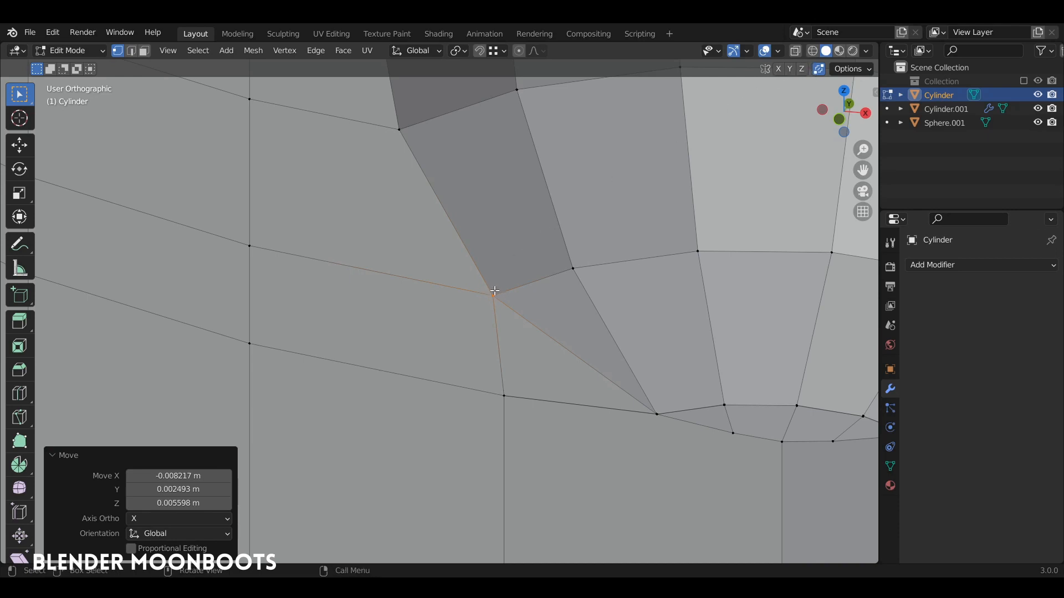
Step: Snap the matching stray vertex at the notch's lower-right corner onto its neighbouring corner vertex
{"action": "middle_click_drag", "start_coordinate": [494, 291], "coordinate": [427, 281]}
{"action": "middle_click_drag", "start_coordinate": [714, 267], "coordinate": [561, 342], "text": "shift"}
{"action": "left_click", "coordinate": [592, 318]}
{"action": "key", "text": "g"}
{"action": "left_click", "coordinate": [600, 313]}
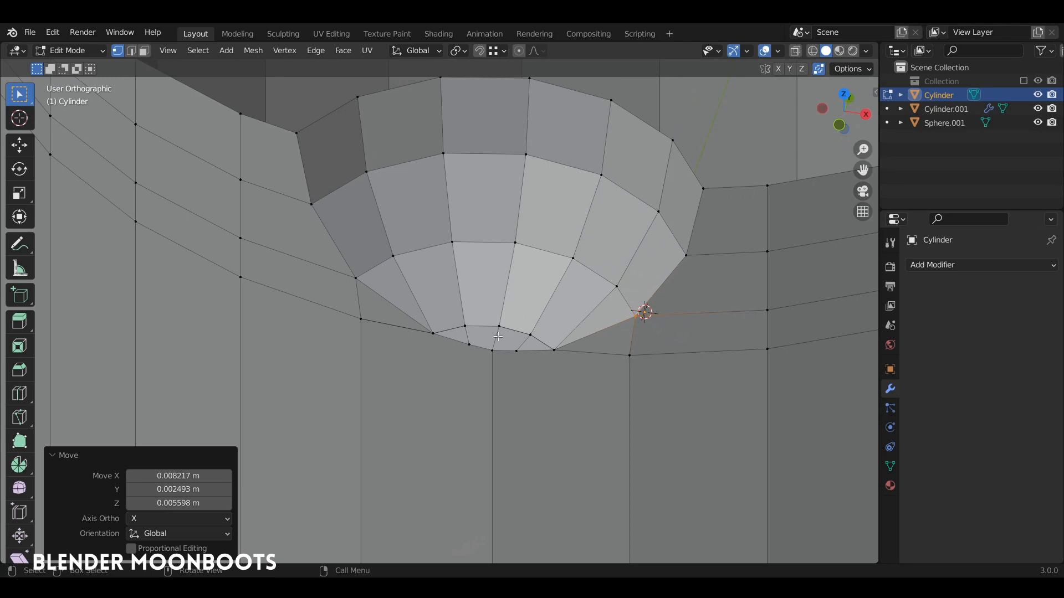
Step: Knife-cut an edge from the central vertical edge below the notch up to the lowest ring's nearest vertex on the left
{"action": "middle_click_drag", "start_coordinate": [497, 337], "coordinate": [413, 305]}
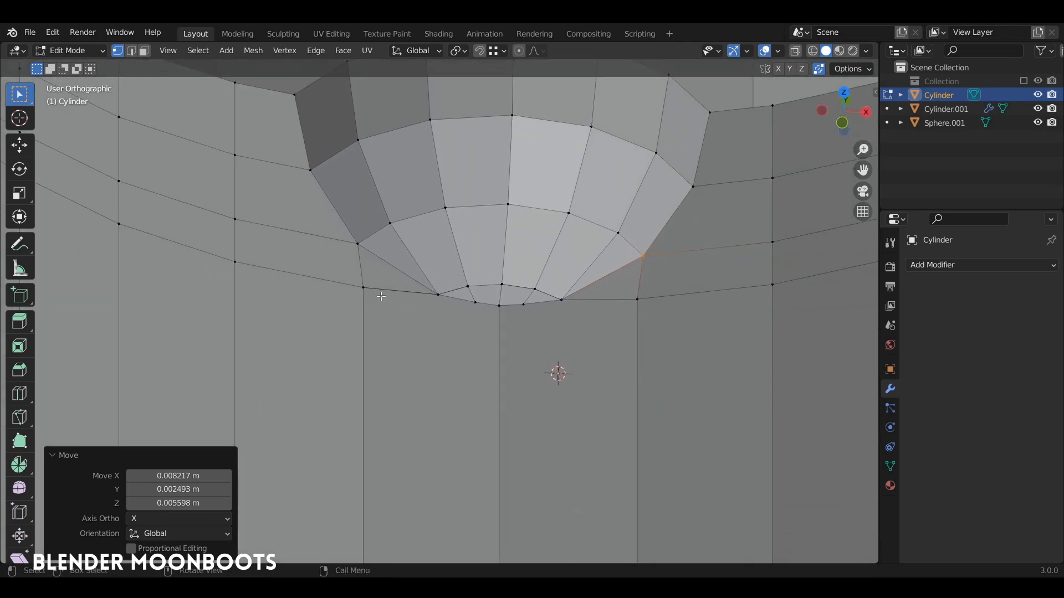
{"action": "key", "text": "k"}
{"action": "left_click", "coordinate": [499, 357]}
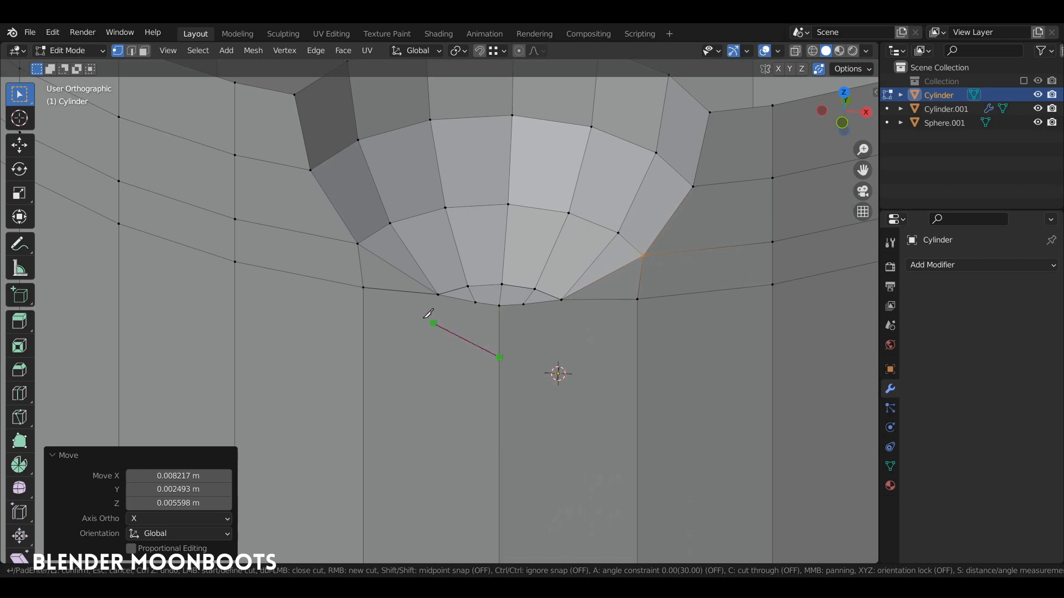
{"action": "left_click", "coordinate": [364, 288]}
{"action": "key", "text": "Return"}
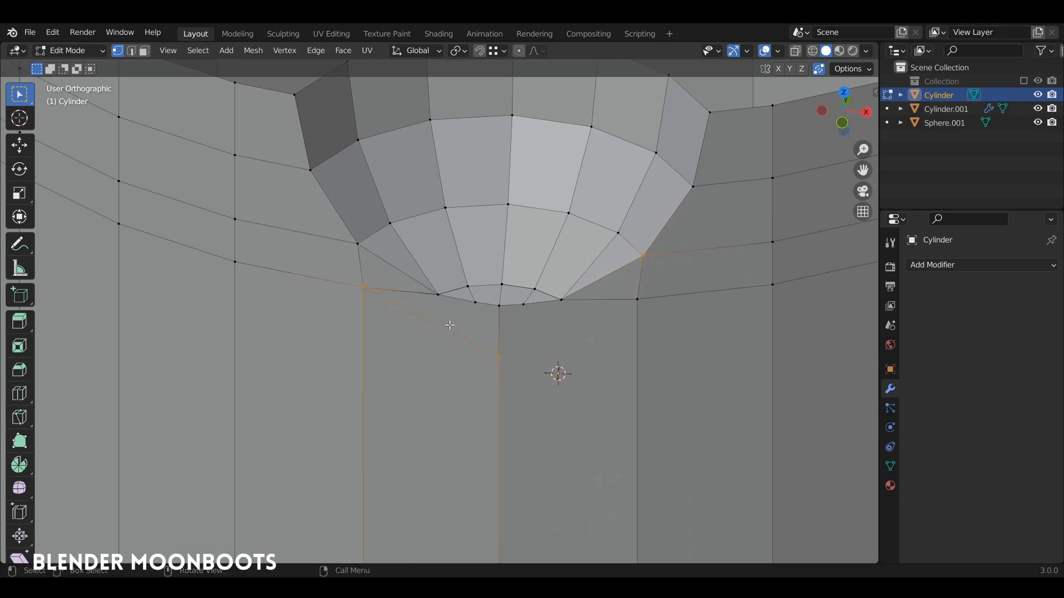
Step: Knife-cut an edge from the new central vertex up to the lowest ring's nearest vertex on the right, and clear the selection
{"action": "key", "text": "k"}
{"action": "left_click", "coordinate": [499, 358]}
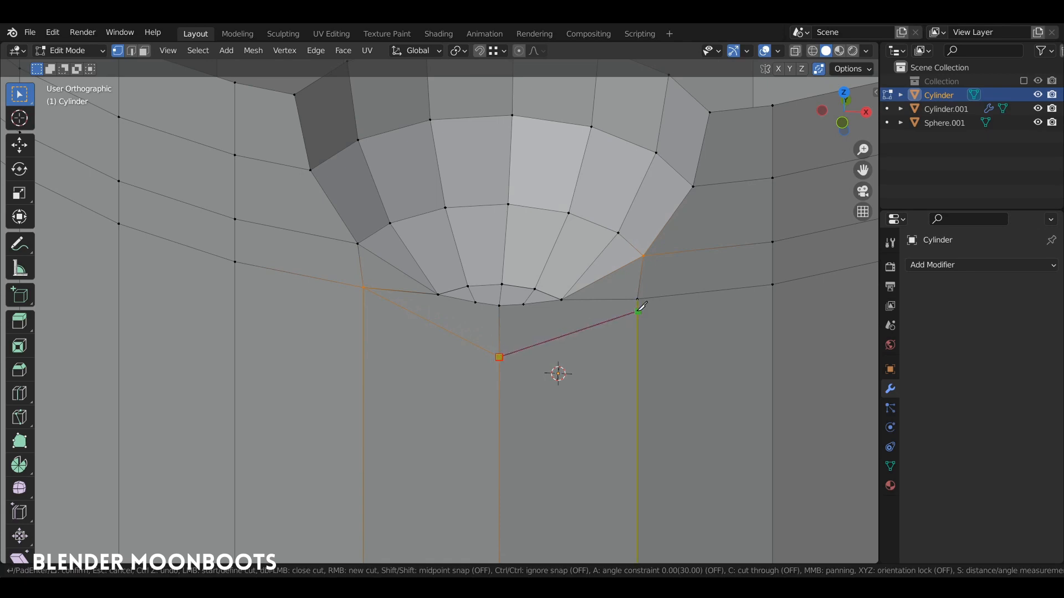
{"action": "left_click", "coordinate": [637, 299]}
{"action": "key", "text": "Return"}
{"action": "key", "text": "alt+a"}
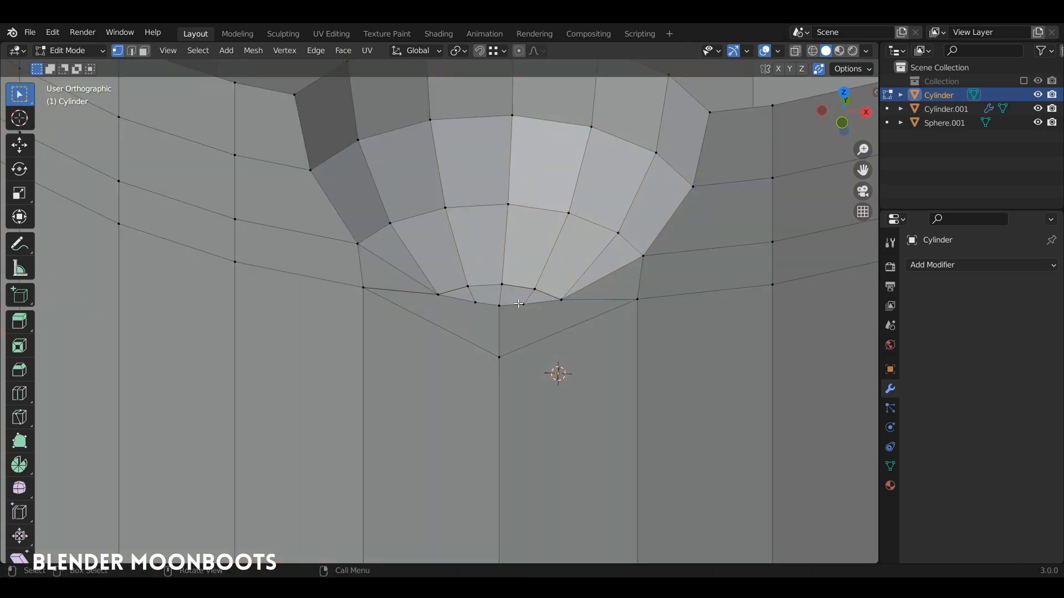
Step: Dissolve the two short ring edges joining the notch's bottom corners to the adjacent vertical edges, and return to vertex selection
{"action": "middle_click_drag", "start_coordinate": [550, 297], "coordinate": [460, 296]}
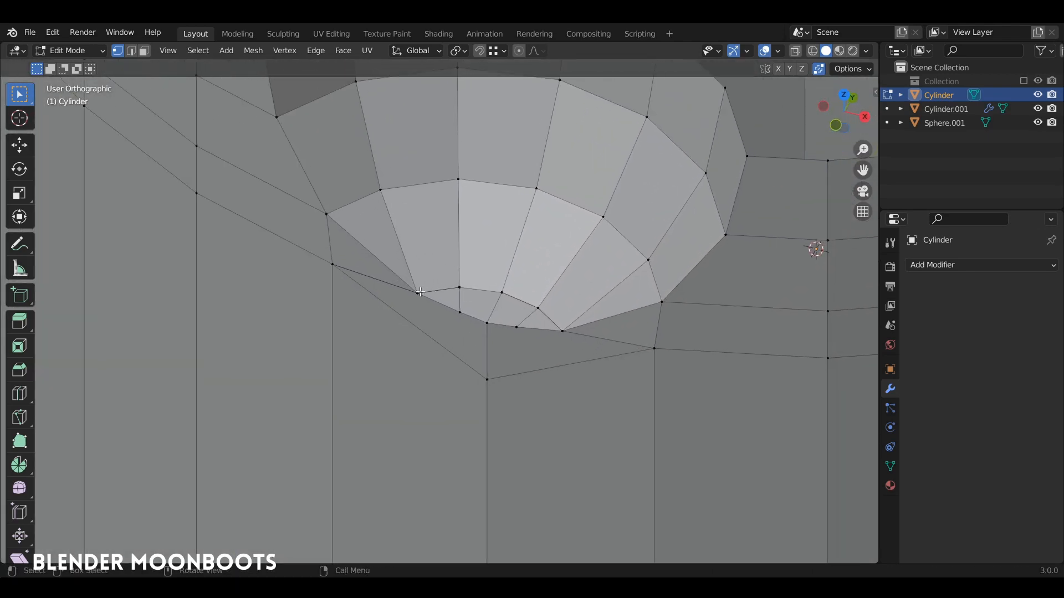
{"action": "key", "text": "2"}
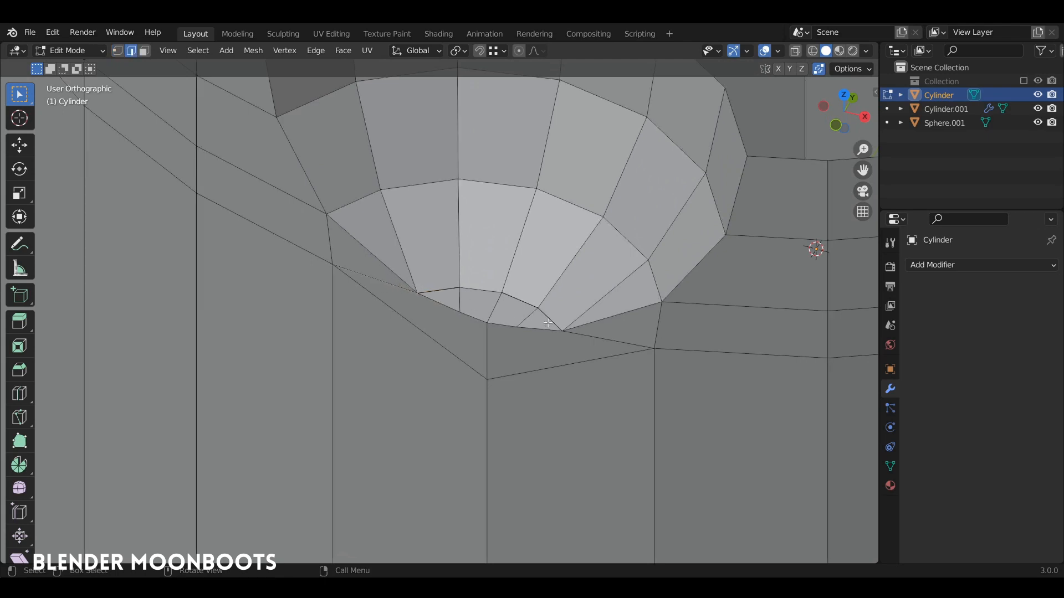
{"action": "left_click", "coordinate": [589, 336]}
{"action": "left_click", "coordinate": [374, 278], "text": "shift"}
{"action": "key", "text": "ctrl+x"}
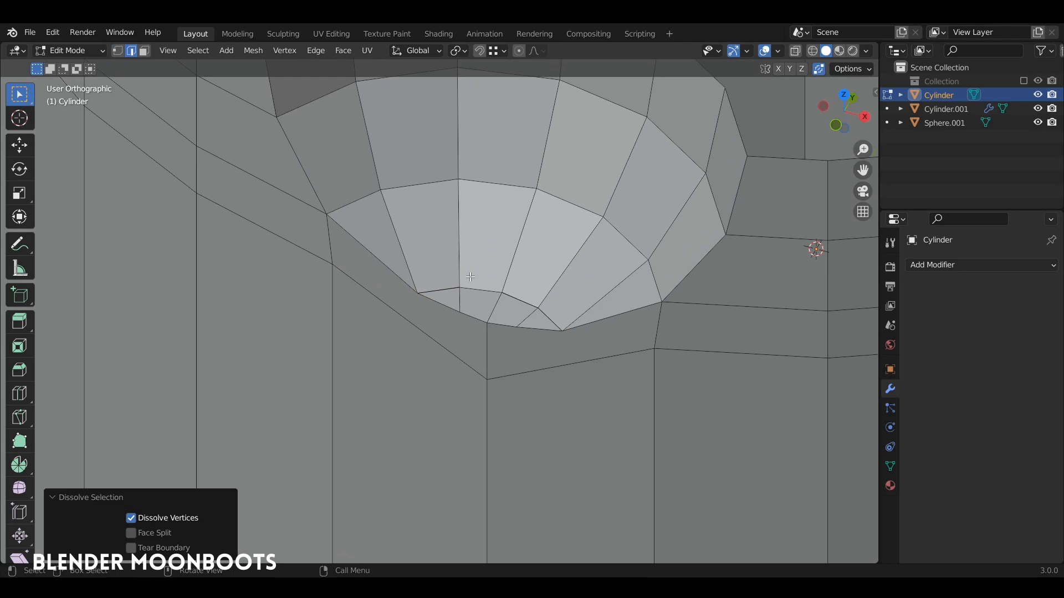
{"action": "key", "text": "1"}
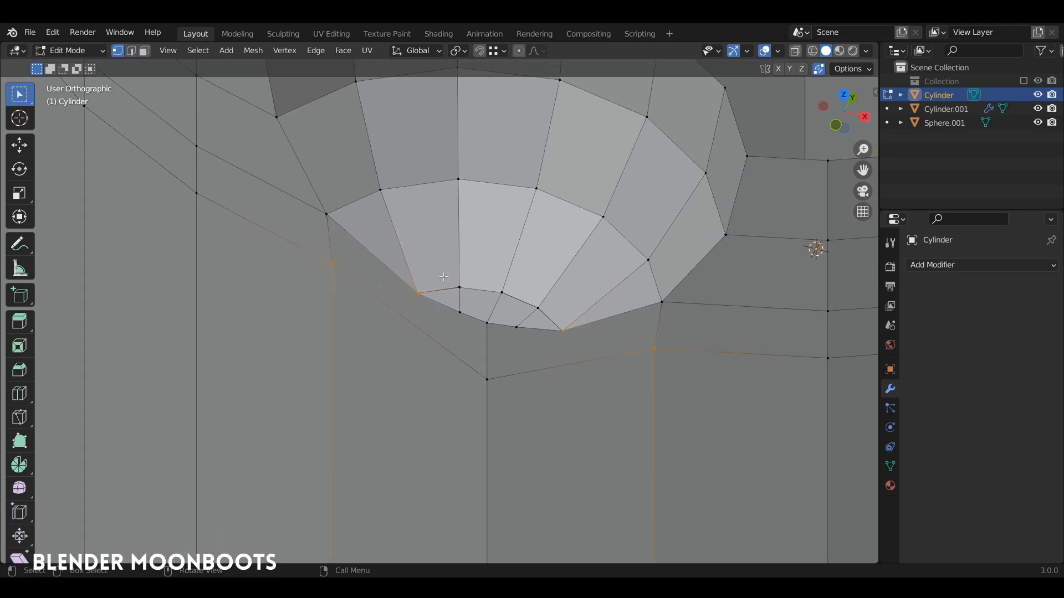
Step: Merge all of the cylinder's vertices by distance, using a merge distance of 0.0101 m
{"action": "left_click_drag", "start_coordinate": [471, 277], "coordinate": [472, 263], "text": "ctrl+alt"}
{"action": "left_click_drag", "start_coordinate": [472, 264], "coordinate": [521, 315], "text": "alt+shift"}
{"action": "left_click", "coordinate": [469, 331]}
{"action": "left_click", "coordinate": [443, 358]}
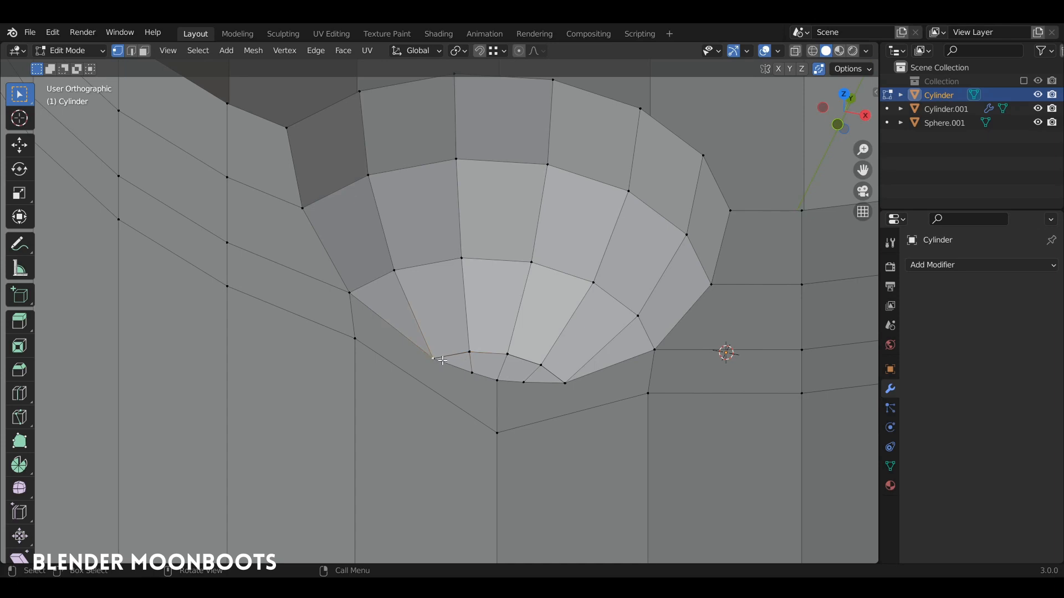
{"action": "left_click_drag", "start_coordinate": [470, 352], "coordinate": [470, 249], "text": "ctrl+alt"}
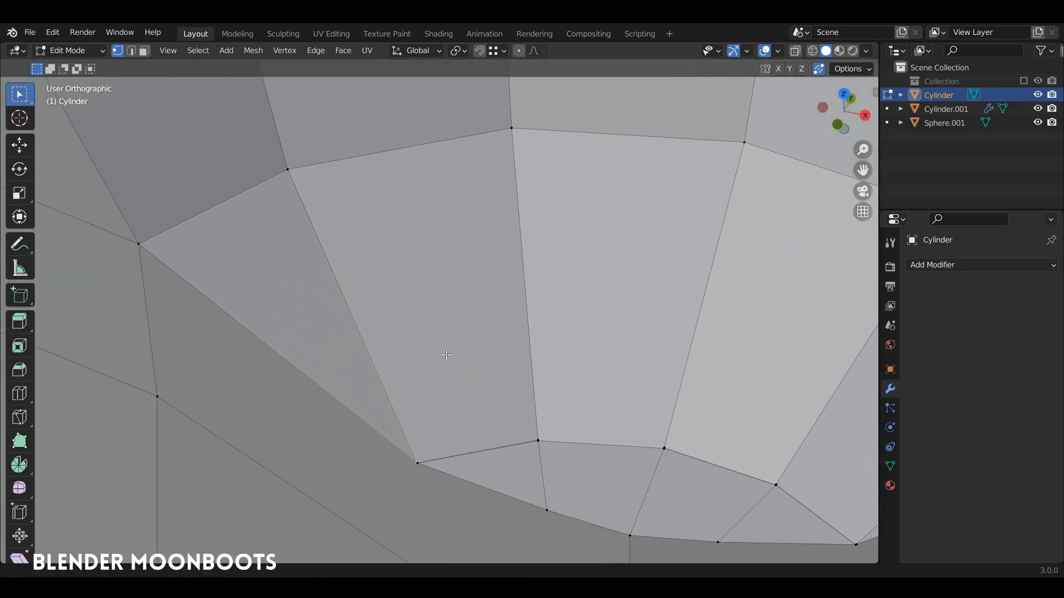
{"action": "left_click_drag", "start_coordinate": [424, 478], "coordinate": [440, 327], "text": "alt+shift"}
{"action": "key", "text": "a"}
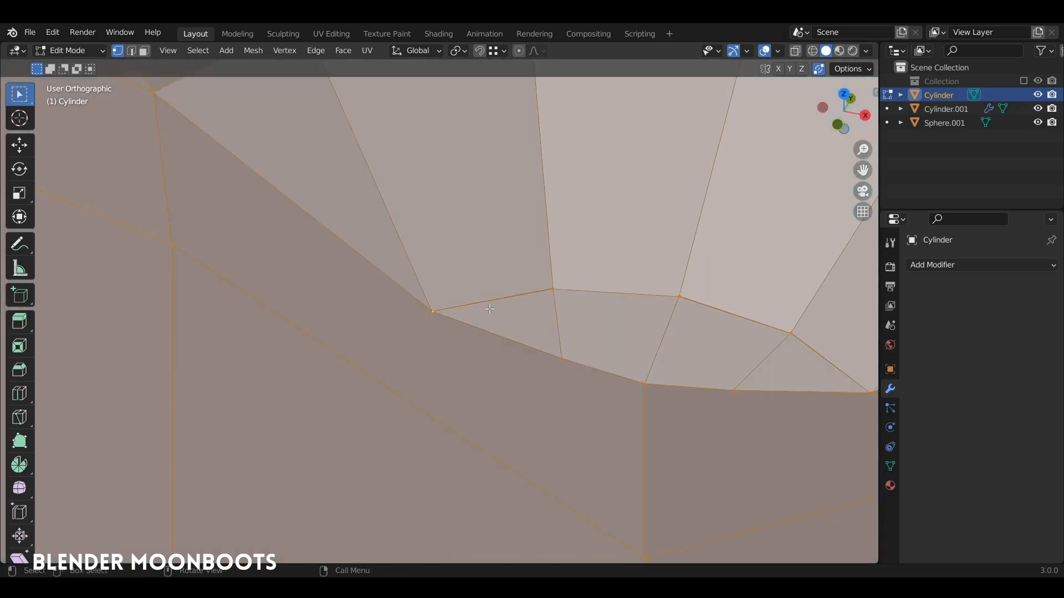
{"action": "key", "text": "m"}
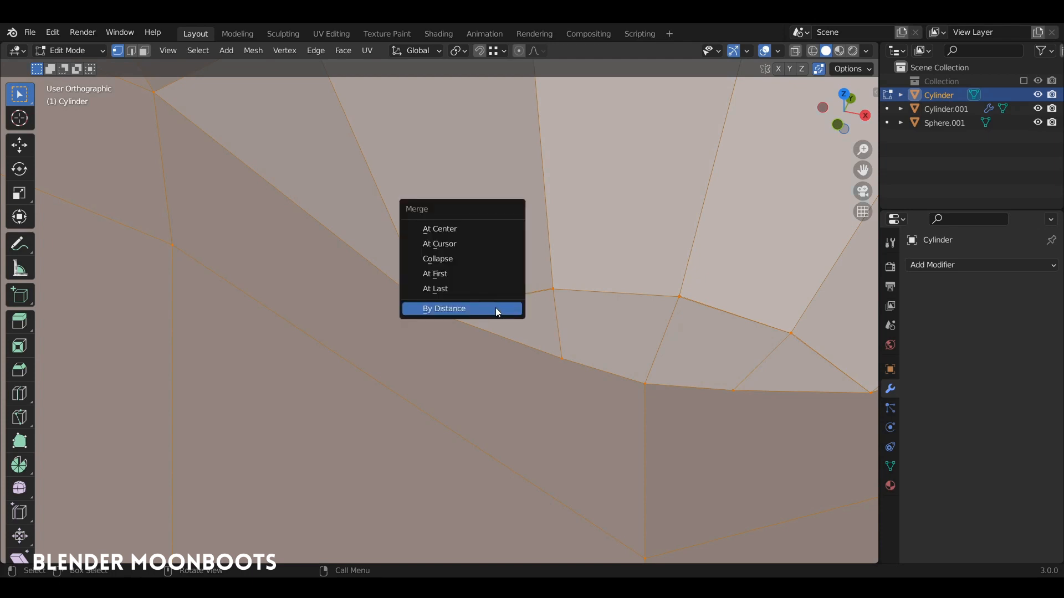
{"action": "left_click", "coordinate": [495, 308]}
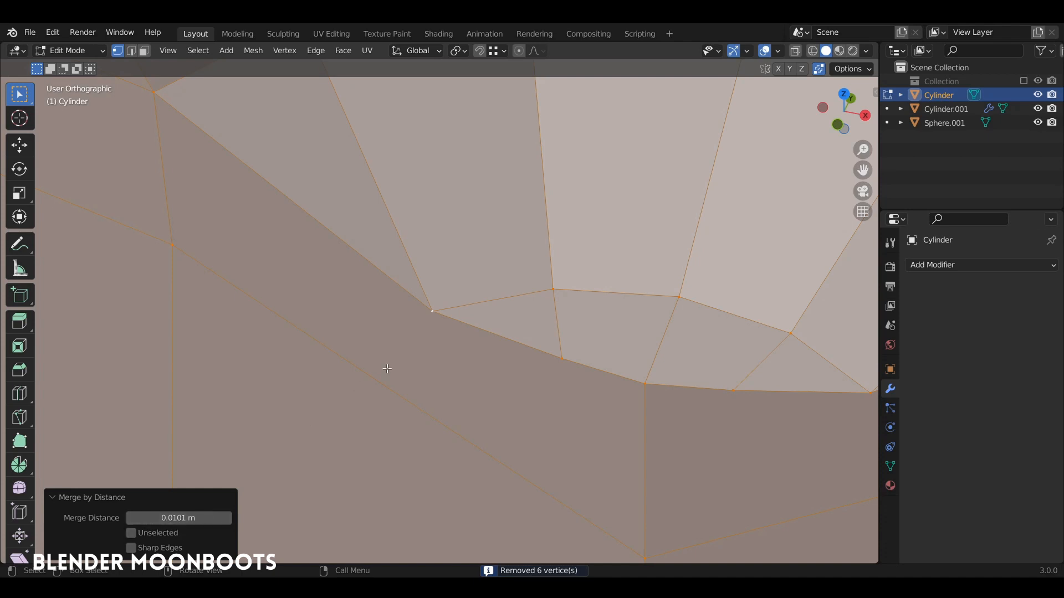
Step: Try moving the notch's lower-left corner vertex with the Move tool to test the merge, and undo the move
{"action": "left_click", "coordinate": [434, 312]}
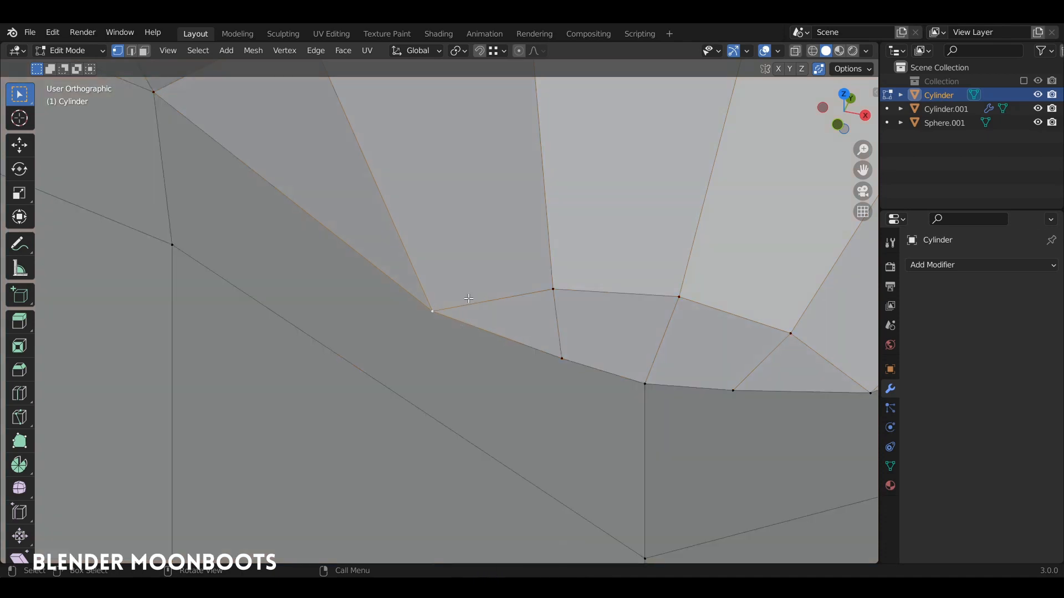
{"action": "key", "text": "shift+space"}
{"action": "left_click", "coordinate": [564, 291]}
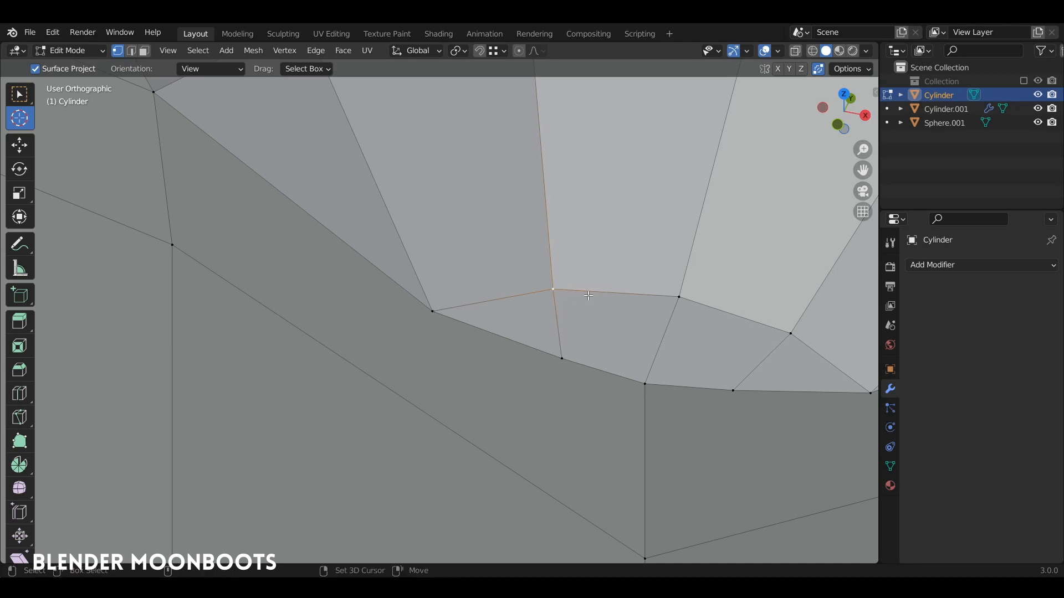
{"action": "key", "text": "shift+space"}
{"action": "key", "text": "g"}
{"action": "right_click", "coordinate": [592, 290]}
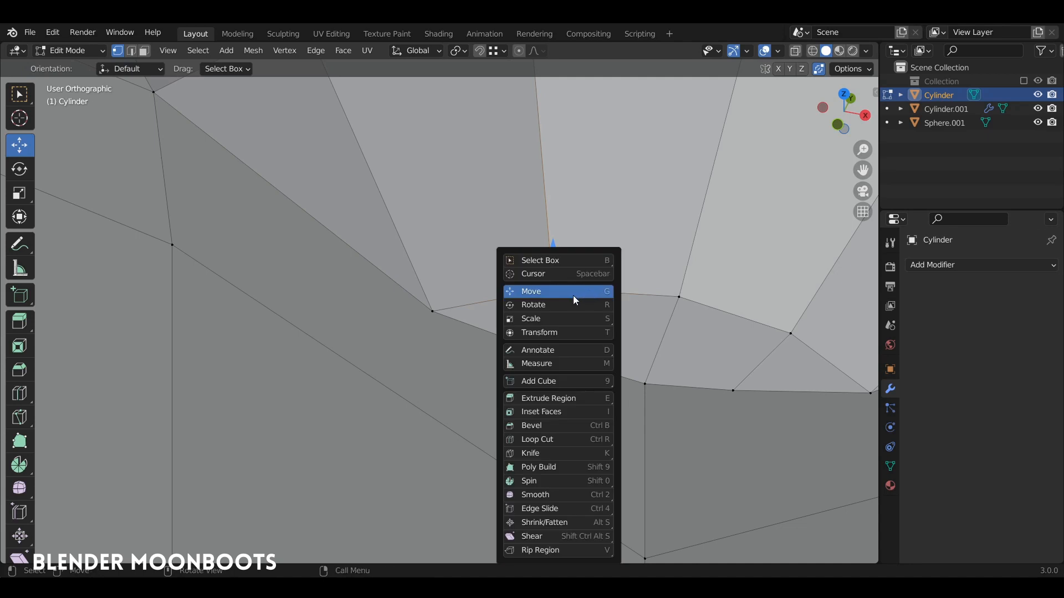
{"action": "left_click", "coordinate": [432, 304]}
{"action": "left_click_drag", "start_coordinate": [501, 318], "coordinate": [533, 304]}
{"action": "key", "text": "ctrl+z"}
Step: Connect the second-outermost vertex on each side of the notch's lower ring diagonally to the nearest end vertex of the short bottom row
{"action": "scroll", "coordinate": [542, 396], "scroll_direction": "down", "scroll_amount": 3}
{"action": "middle_click_drag", "start_coordinate": [567, 358], "coordinate": [532, 397], "text": "shift"}
{"action": "left_click", "coordinate": [393, 167]}
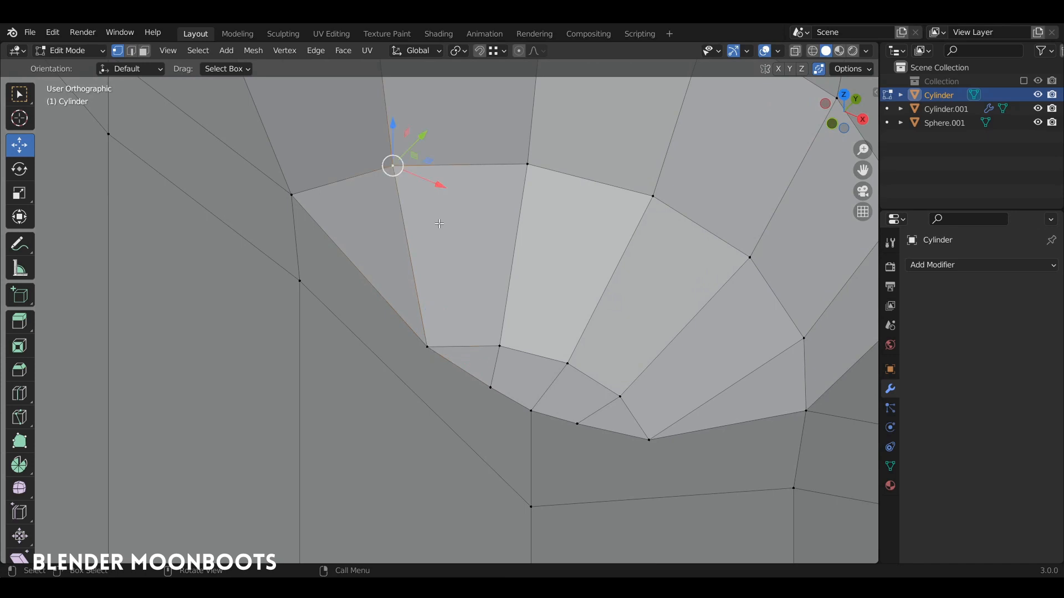
{"action": "left_click", "coordinate": [498, 345], "text": "ctrl"}
{"action": "left_click", "coordinate": [568, 363]}
{"action": "middle_click_drag", "start_coordinate": [567, 361], "coordinate": [672, 373]}
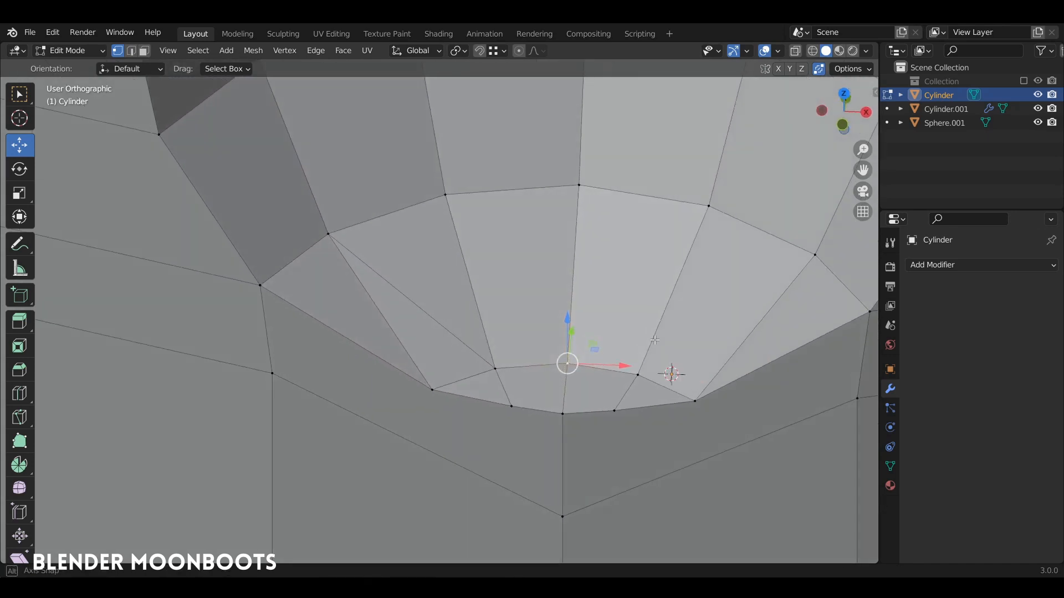
{"action": "left_click", "coordinate": [710, 215], "text": "ctrl"}
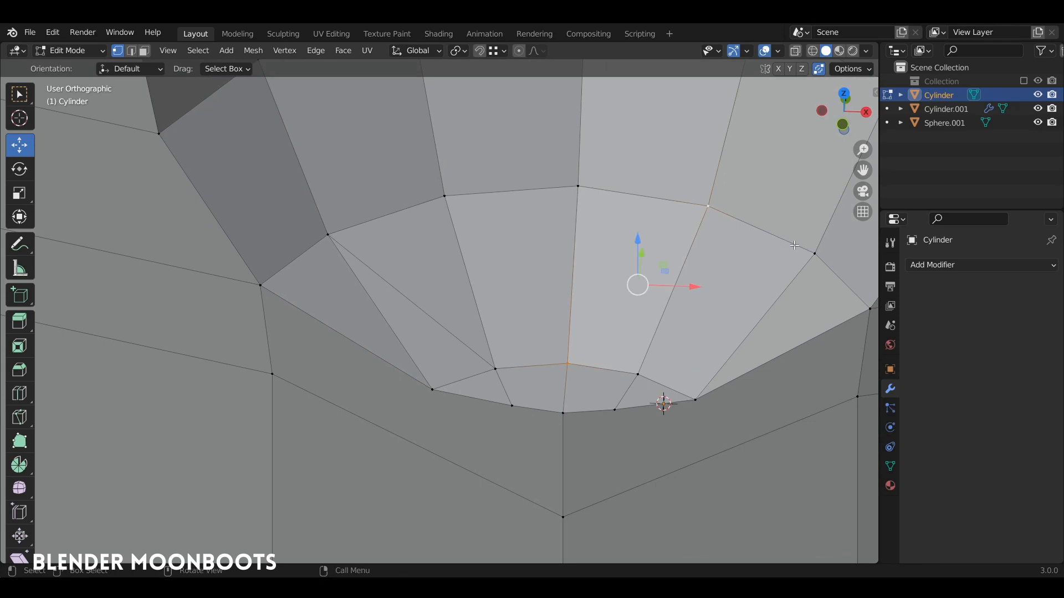
{"action": "left_click", "coordinate": [814, 253], "text": "shift"}
{"action": "left_click", "coordinate": [638, 371], "text": "shift"}
Step: Dissolve the old side edges running to the notch's bottom corners and the short edges joining those corners to the bottom row
{"action": "key", "text": "2"}
{"action": "left_click", "coordinate": [395, 325], "text": "shift"}
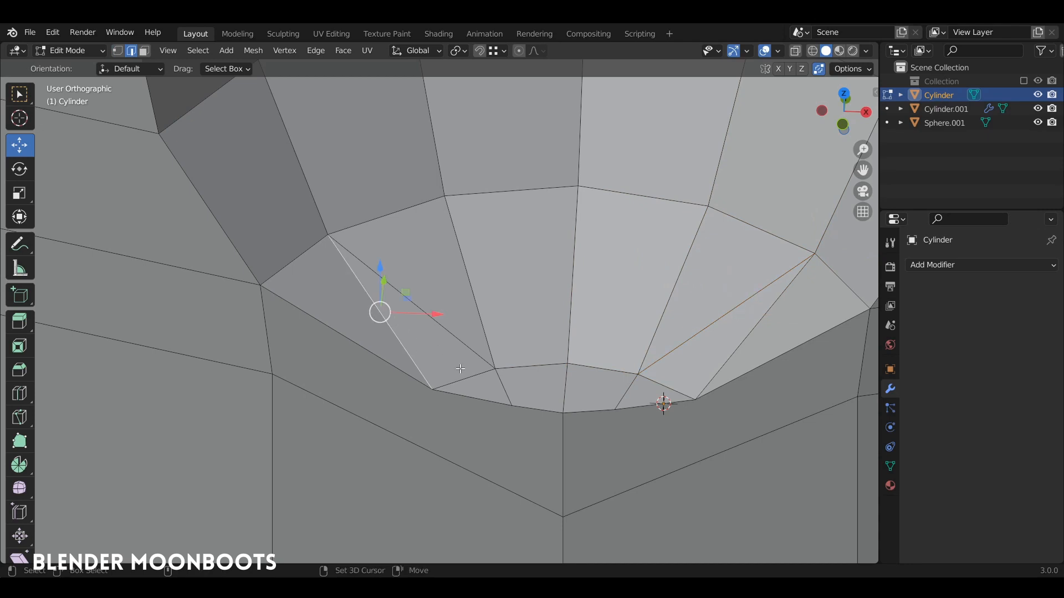
{"action": "left_click", "coordinate": [471, 377], "text": "shift"}
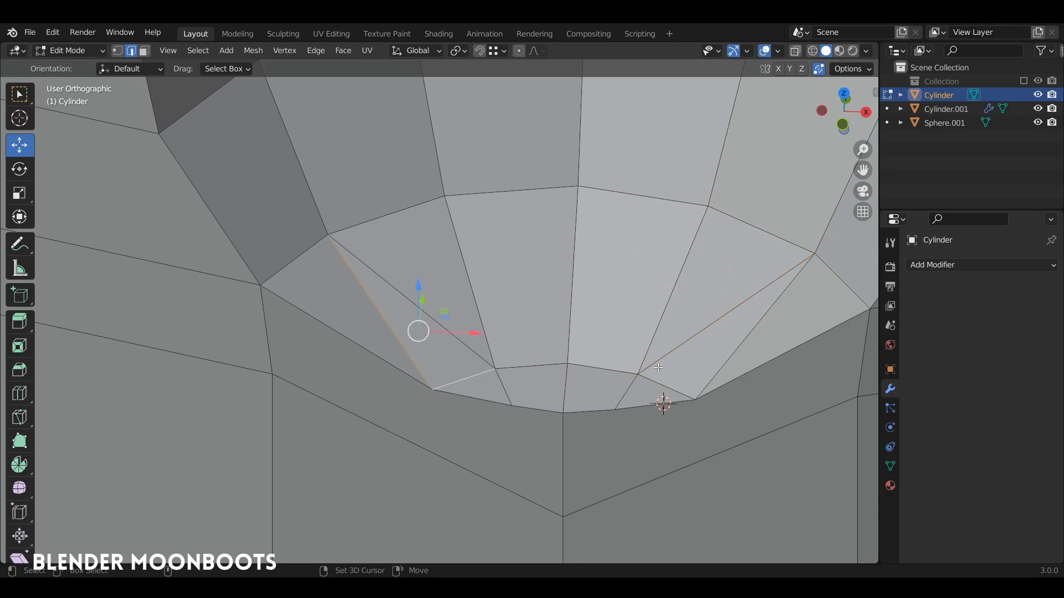
{"action": "left_click", "coordinate": [735, 350], "text": "shift"}
{"action": "key", "text": "ctrl+x"}
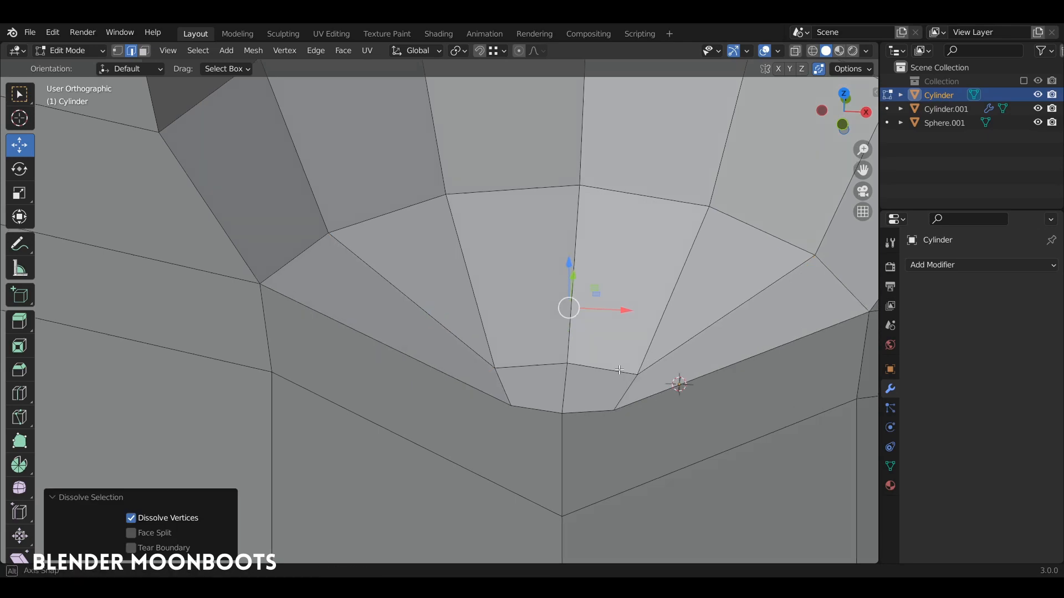
Step: Knife-cut from the lower ring's vertex left of centre to the central edge, and connect the new vertex to the matching right-hand vertex
{"action": "middle_click_drag", "start_coordinate": [619, 370], "coordinate": [595, 401]}
{"action": "scroll", "coordinate": [587, 378], "scroll_direction": "down", "scroll_amount": 2}
{"action": "middle_click_drag", "start_coordinate": [596, 401], "coordinate": [555, 333]}
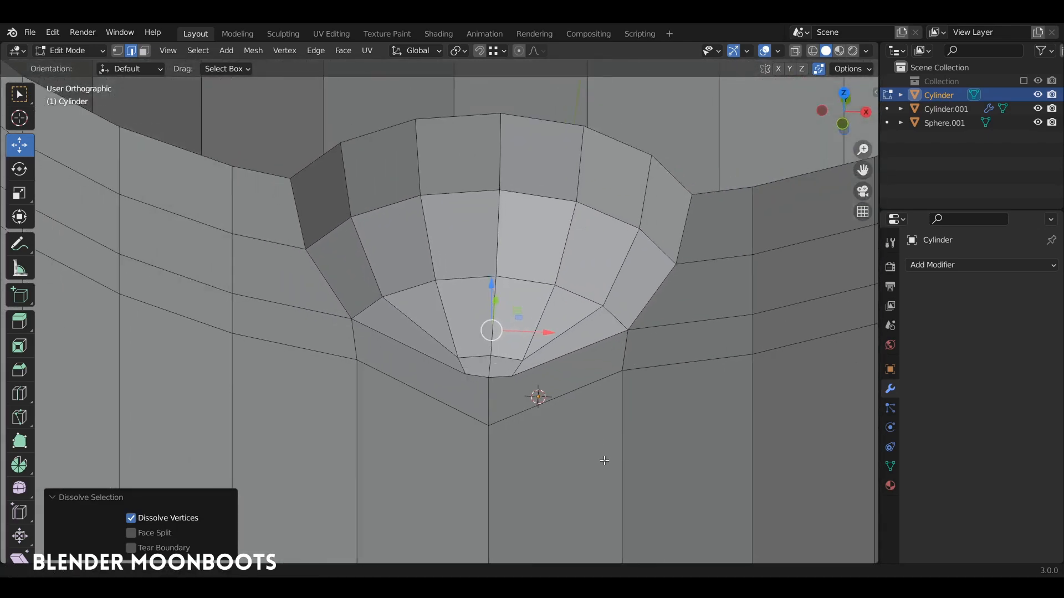
{"action": "key", "text": "k"}
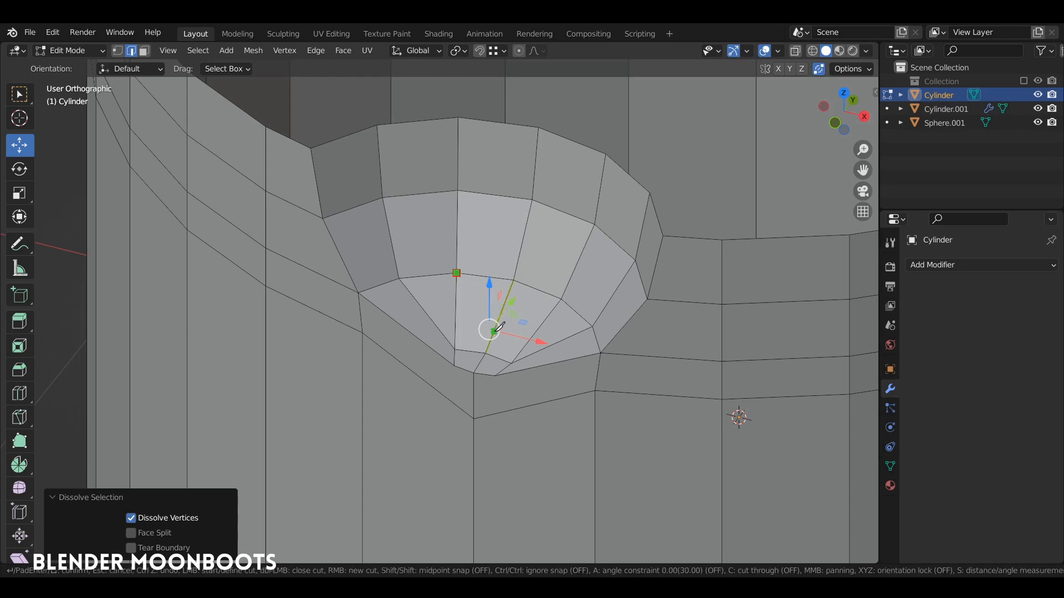
{"action": "key", "text": "Return"}
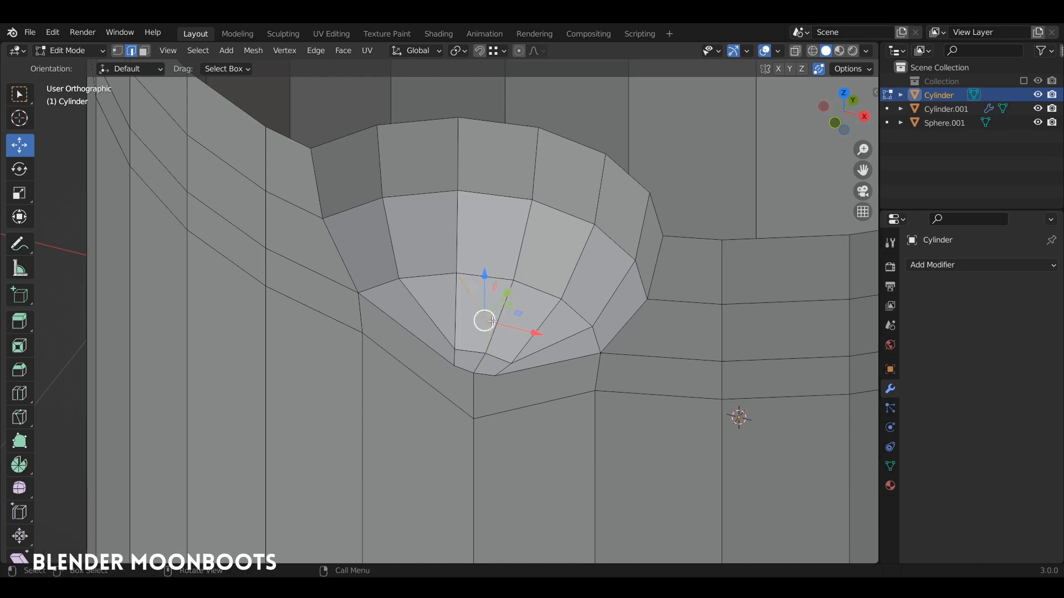
{"action": "key", "text": "1"}
{"action": "left_click", "coordinate": [563, 299], "text": "shift"}
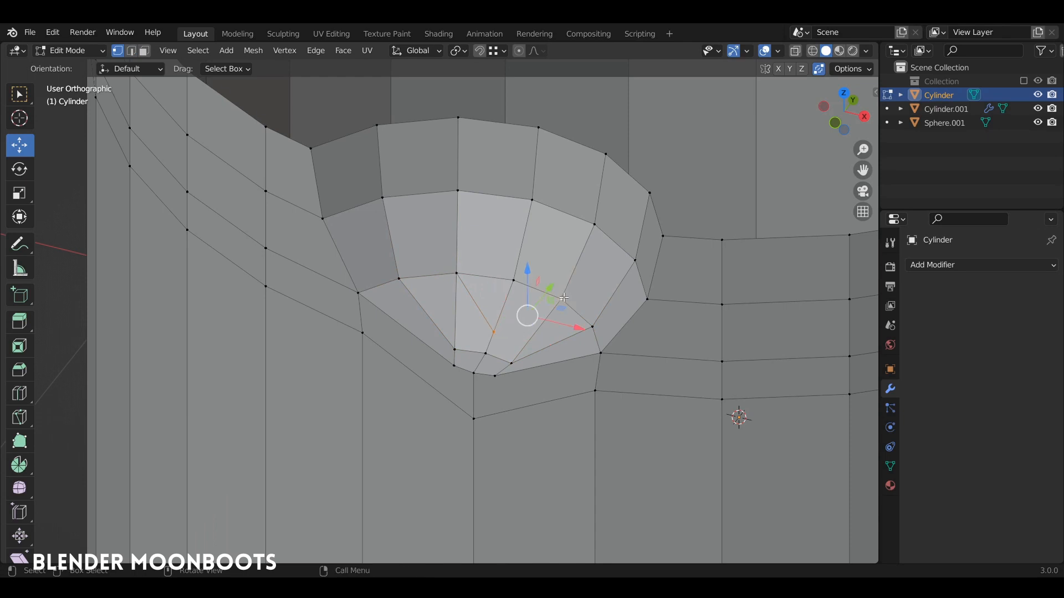
{"action": "middle_click_drag", "start_coordinate": [570, 298], "coordinate": [552, 320]}
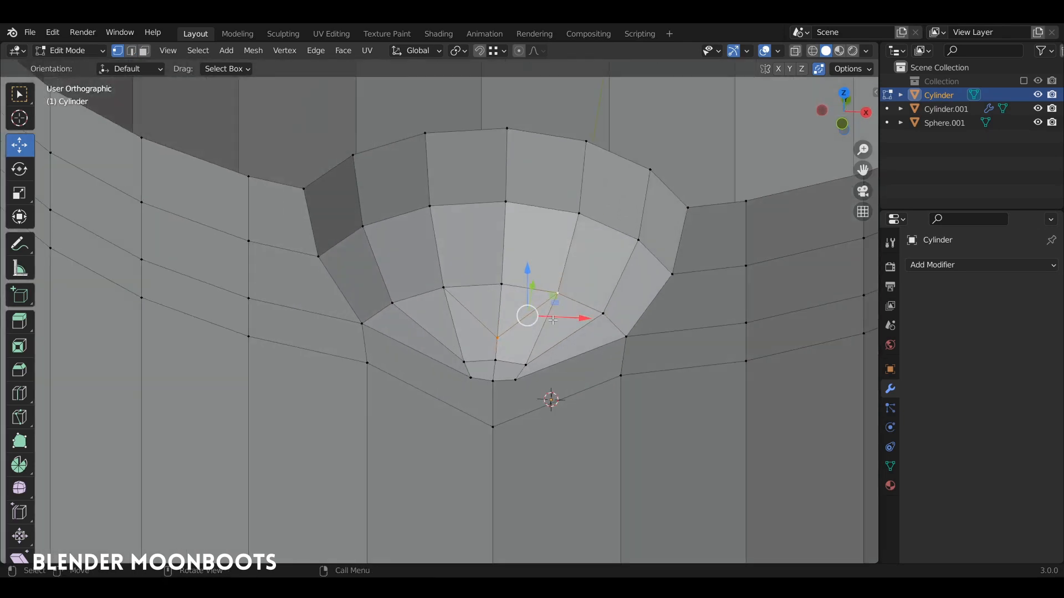
Step: Dissolve the two vertical edges beside the centre below the new V-shaped cut, and the leftover short side edges at the notch's bottom
{"action": "key", "text": "2"}
{"action": "left_click", "coordinate": [463, 328]}
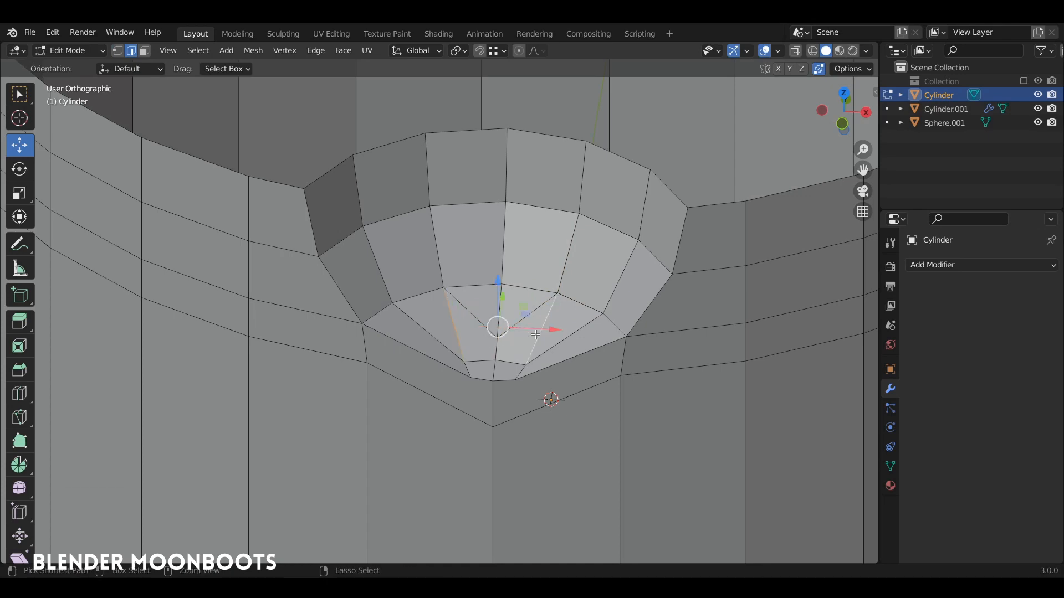
{"action": "key", "text": "ctrl+x"}
{"action": "middle_click_drag", "start_coordinate": [524, 340], "coordinate": [573, 331]}
{"action": "left_click", "coordinate": [460, 364]}
{"action": "key", "text": "ctrl+x"}
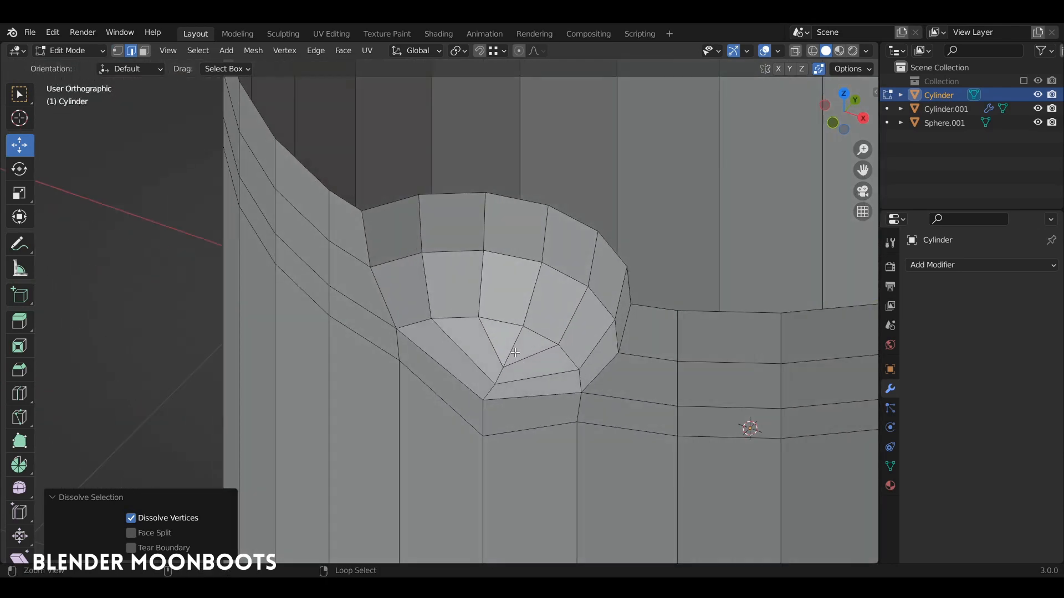
Step: Dissolve the two lower-ring edges on either side of the notch's central edge, above the V-shaped cut
{"action": "scroll", "coordinate": [512, 326], "scroll_direction": "up", "scroll_amount": 2}
{"action": "left_click", "coordinate": [533, 331]}
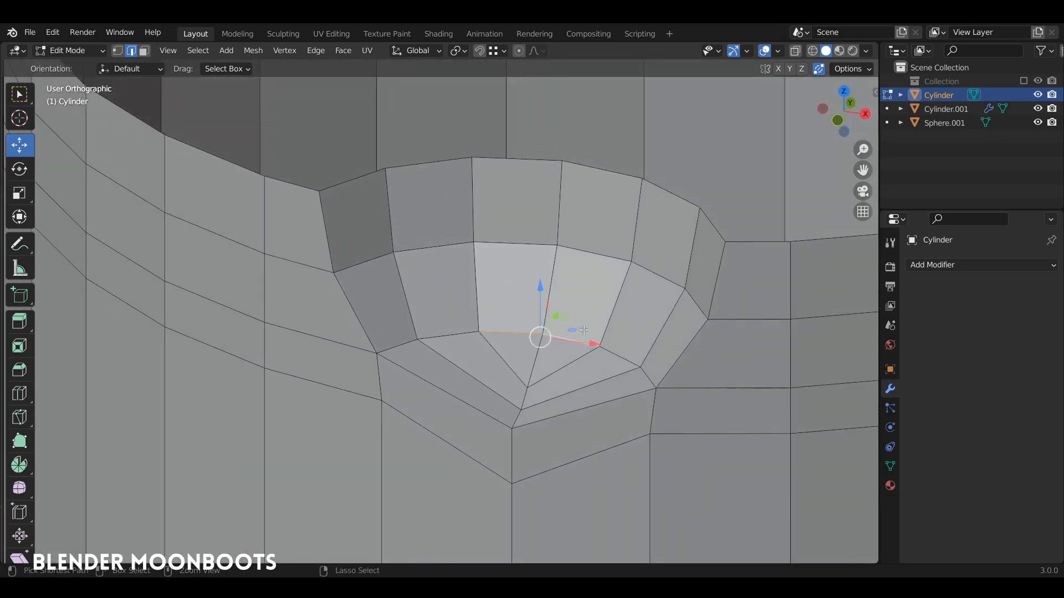
{"action": "key", "text": "ctrl+x"}
Step: Vertex-slide the V-shaped cut's central vertex up along the notch's central edge by about 0.19
{"action": "middle_click_drag", "start_coordinate": [612, 354], "coordinate": [590, 363]}
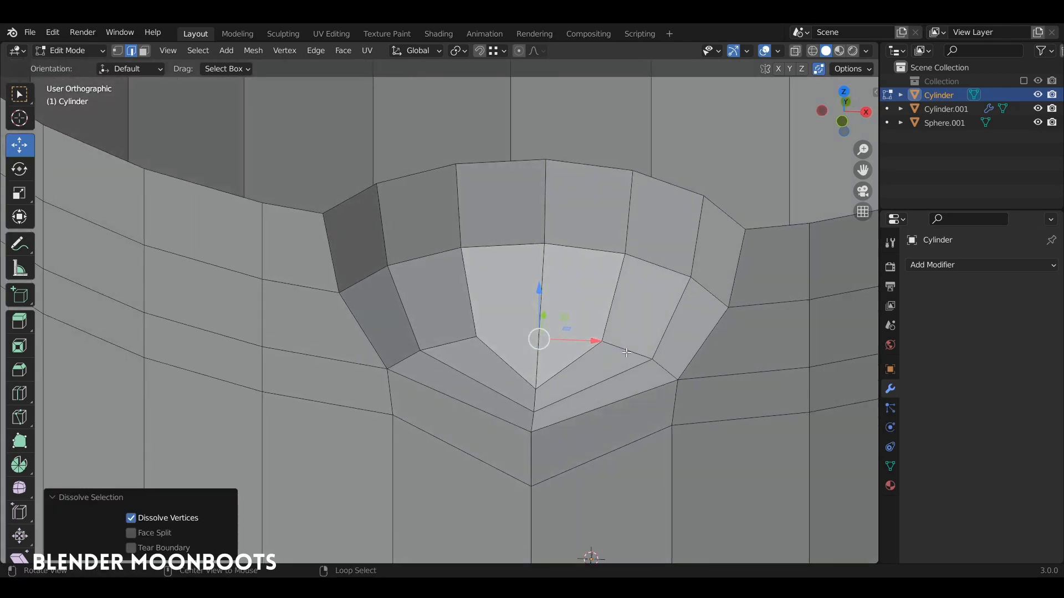
{"action": "key", "text": "1"}
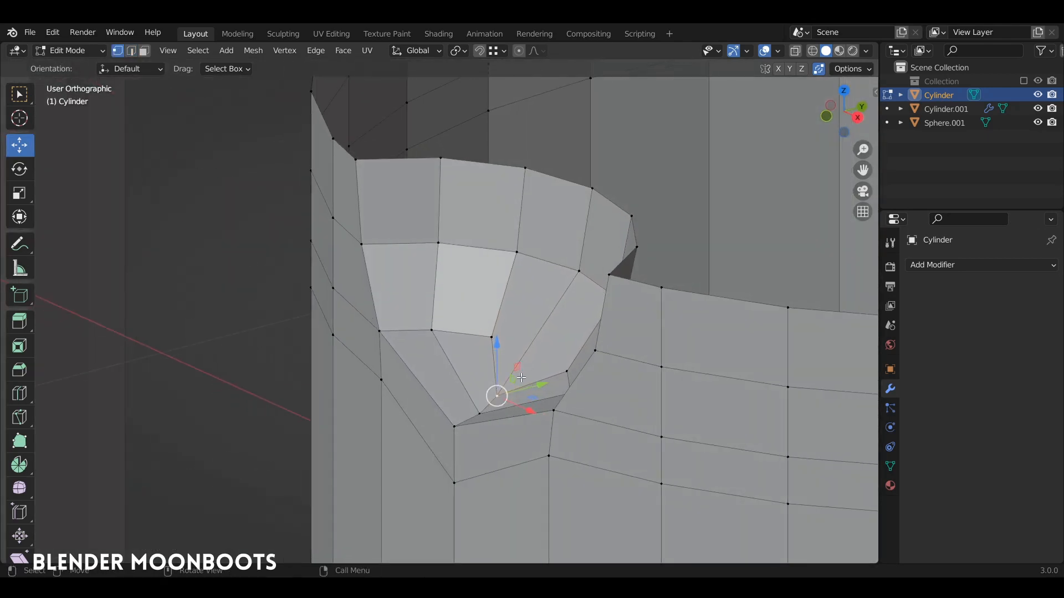
{"action": "key", "text": "g"}
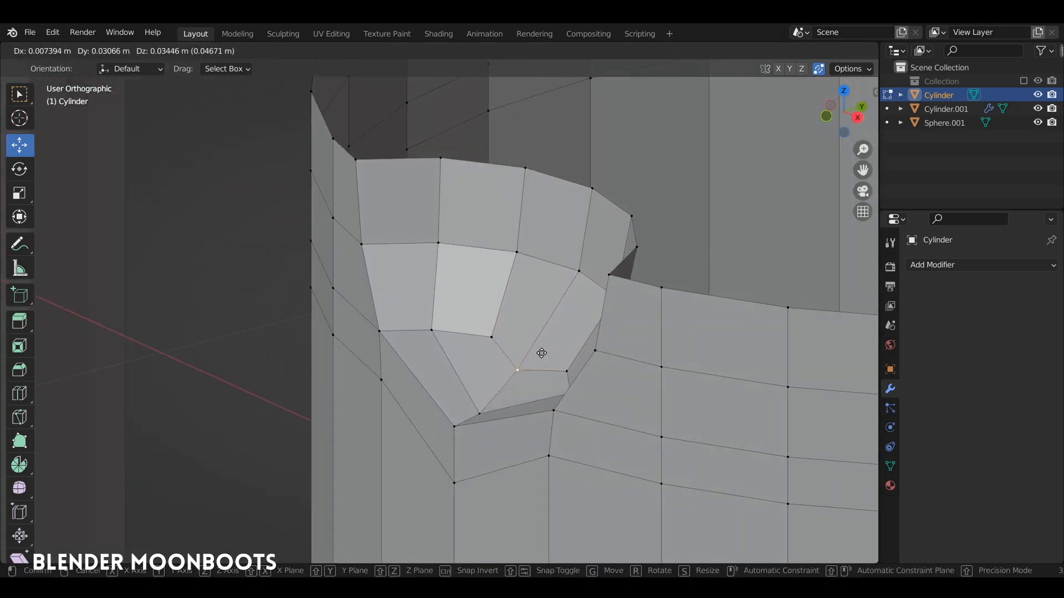
{"action": "key", "text": "g"}
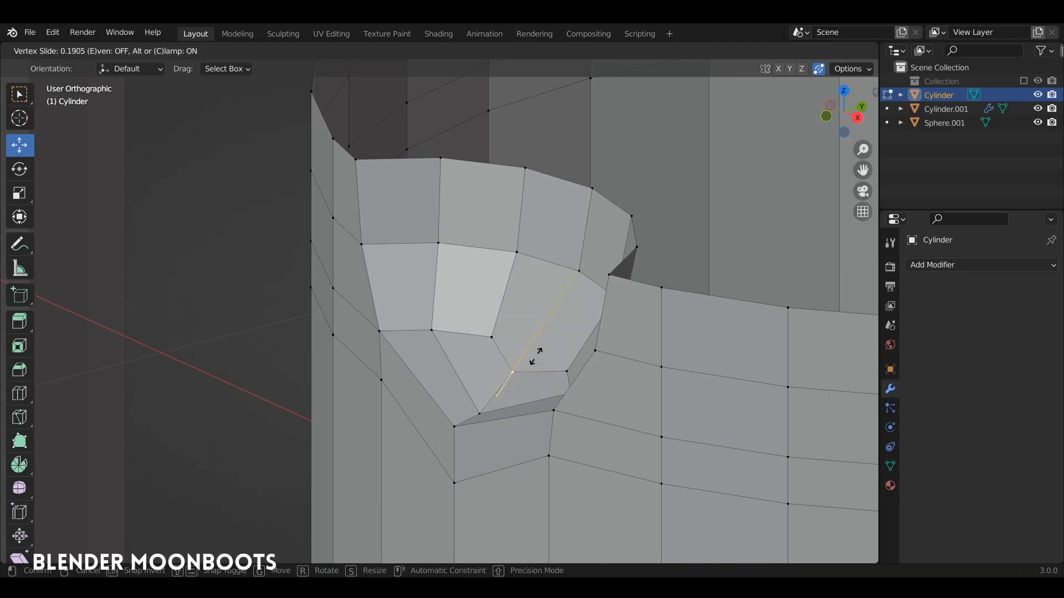
{"action": "left_click", "coordinate": [541, 352]}
Step: Vertex-slide the next central vertex below up along the central edge by about 0.24, and clear the selection
{"action": "middle_click_drag", "start_coordinate": [541, 352], "coordinate": [496, 407]}
{"action": "key", "text": "g"}
{"action": "key", "text": "g"}
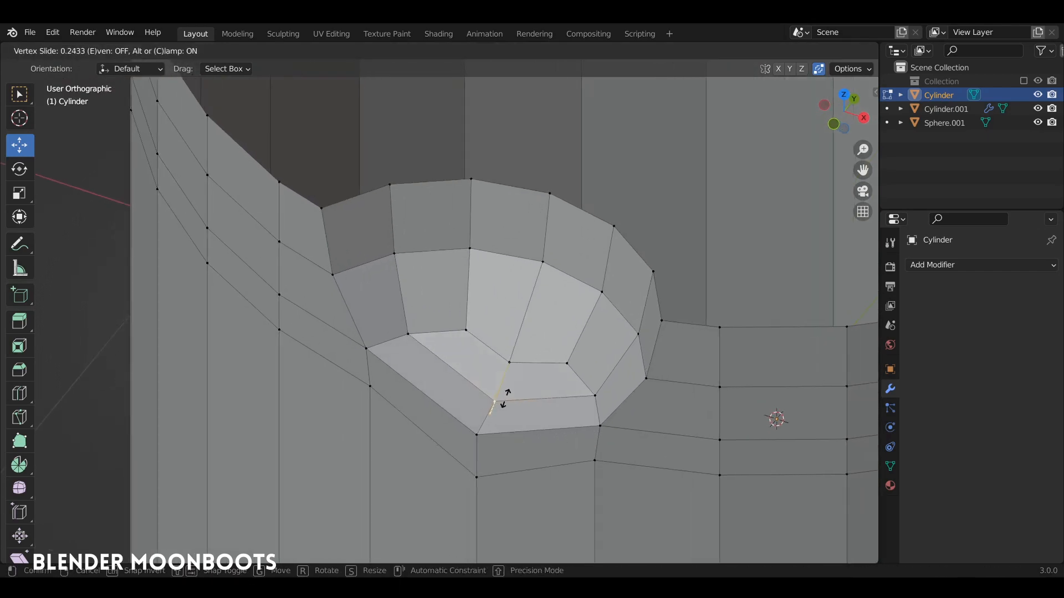
{"action": "left_click", "coordinate": [503, 394]}
{"action": "key", "text": "a"}
{"action": "key", "text": "a"}
Step: Extrude all of the cylinder's faces inward along their normals with an offset of -0.112 m and even offset enabled
{"action": "middle_click_drag", "start_coordinate": [543, 372], "coordinate": [602, 437]}
{"action": "scroll", "coordinate": [518, 327], "scroll_direction": "down", "scroll_amount": 4}
{"action": "scroll", "coordinate": [615, 372], "scroll_direction": "up", "scroll_amount": 4}
{"action": "scroll", "coordinate": [602, 437], "scroll_direction": "down", "scroll_amount": 3}
{"action": "middle_click_drag", "start_coordinate": [582, 482], "coordinate": [580, 428]}
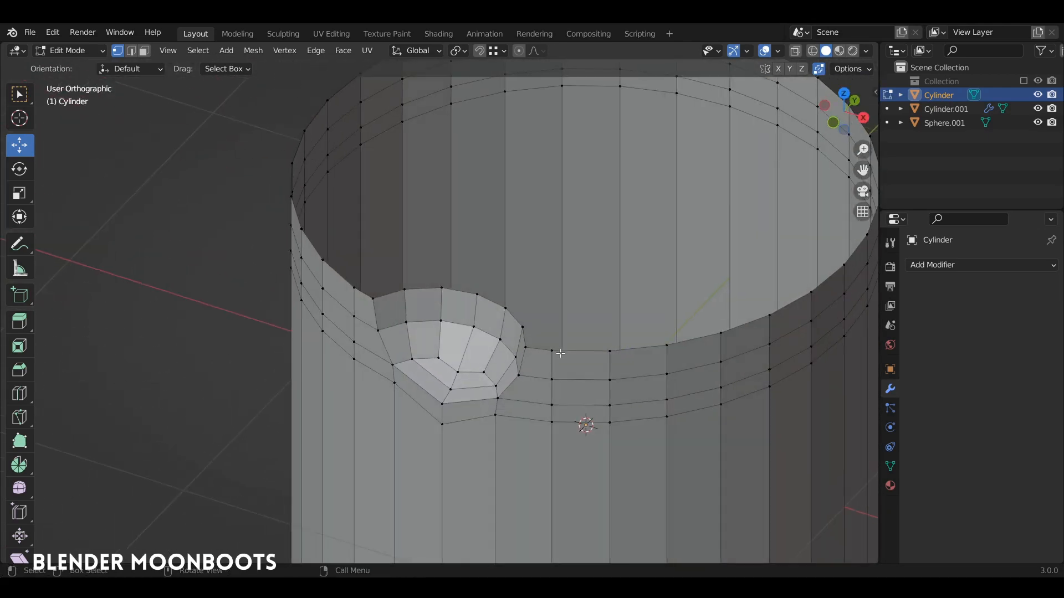
{"action": "scroll", "coordinate": [580, 427], "scroll_direction": "up", "scroll_amount": 3}
{"action": "key", "text": "a"}
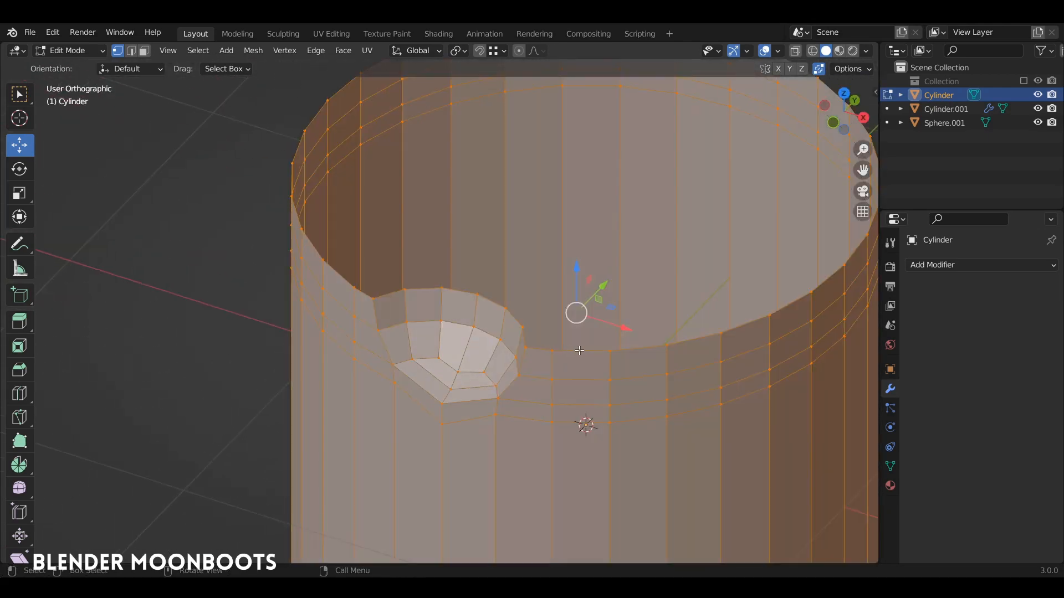
{"action": "key", "text": "alt+e"}
{"action": "left_click", "coordinate": [692, 303]}
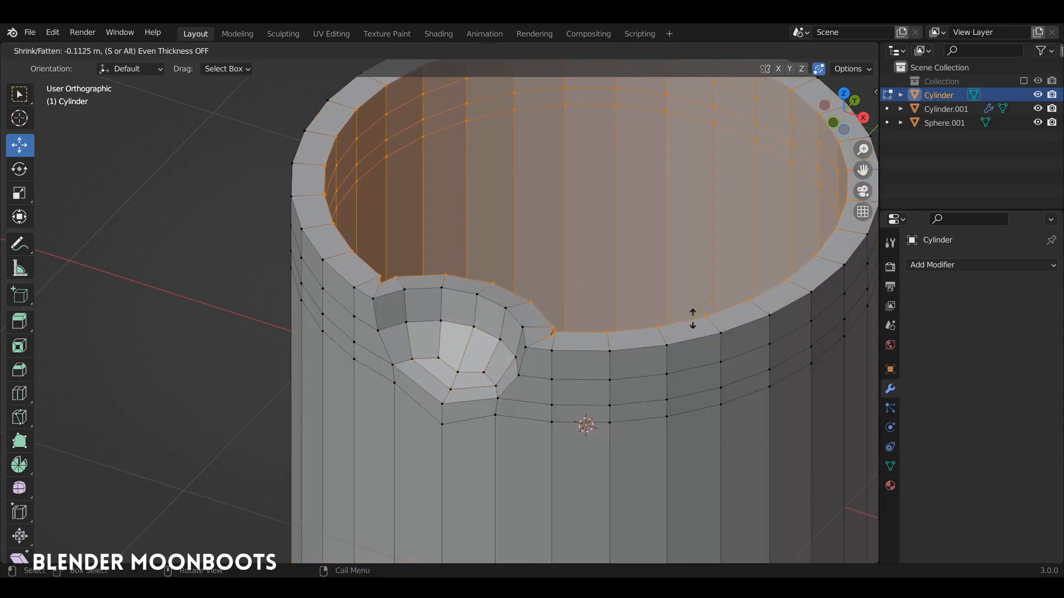
{"action": "left_click", "coordinate": [692, 319]}
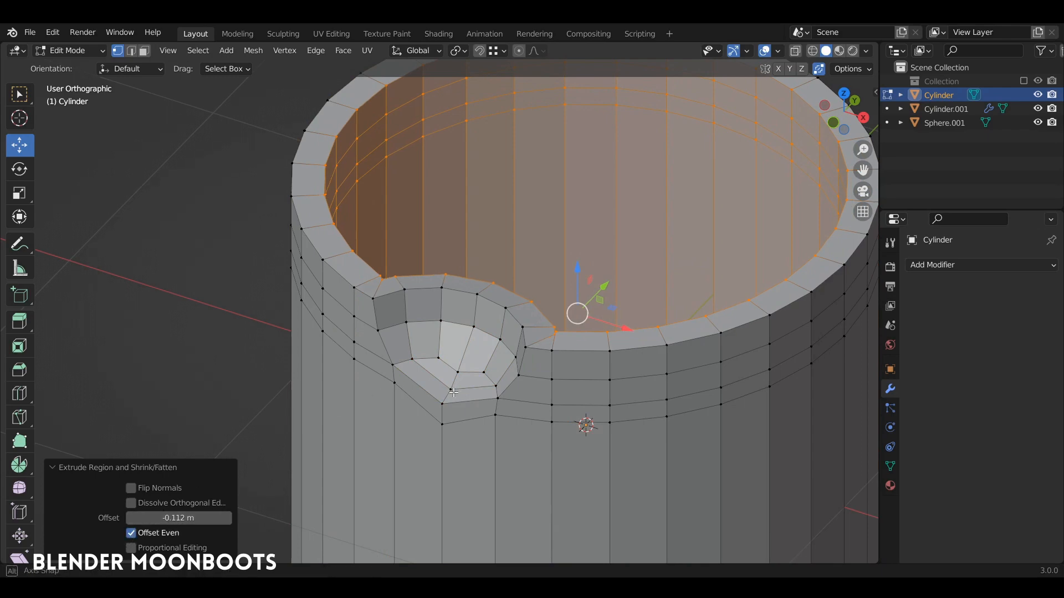
Step: Select the vertices along the notch's inner upper rim and raise them 0.015412 m along global Z
{"action": "middle_click_drag", "start_coordinate": [453, 393], "coordinate": [674, 353]}
{"action": "left_click", "coordinate": [672, 353]}
{"action": "left_click_drag", "start_coordinate": [621, 353], "coordinate": [456, 387], "text": "alt"}
{"action": "left_click_drag", "start_coordinate": [210, 333], "coordinate": [460, 344], "text": "alt+shift"}
{"action": "left_click", "coordinate": [460, 344], "text": "ctrl"}
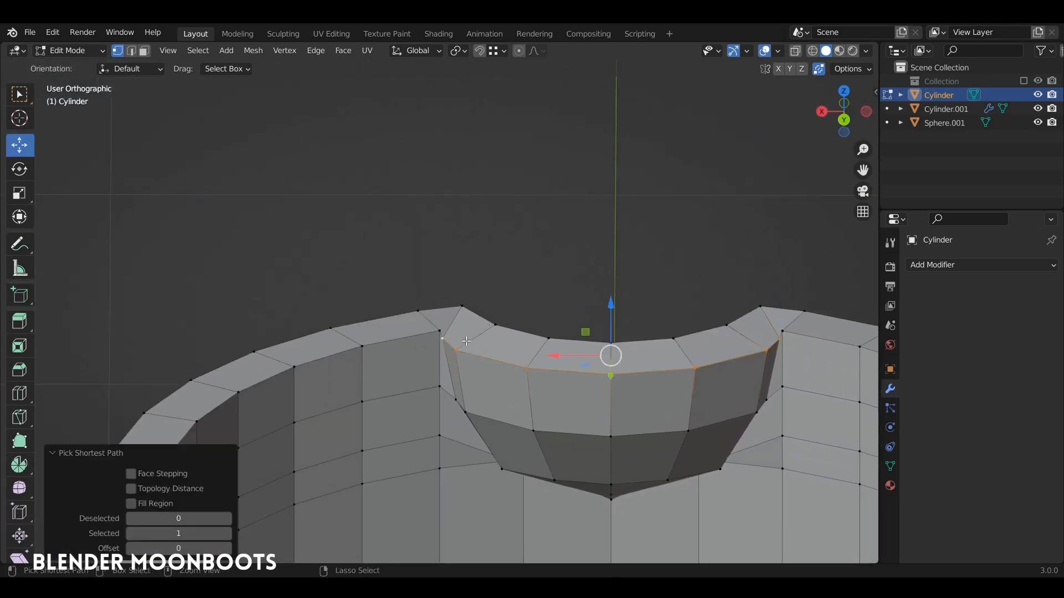
{"action": "middle_click_drag", "start_coordinate": [459, 344], "coordinate": [608, 374]}
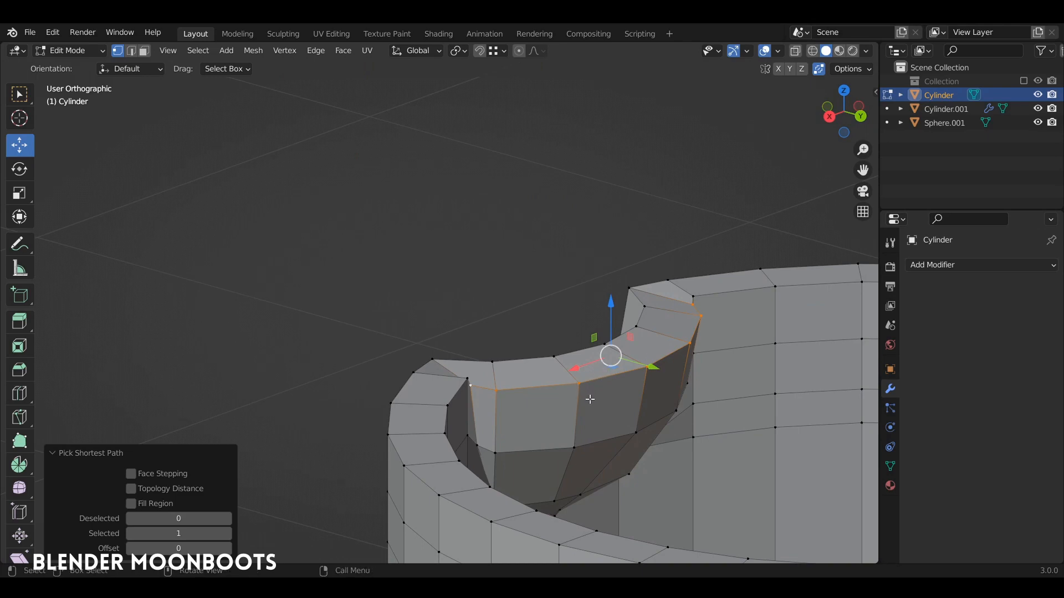
{"action": "key", "text": "g"}
{"action": "key", "text": "z"}
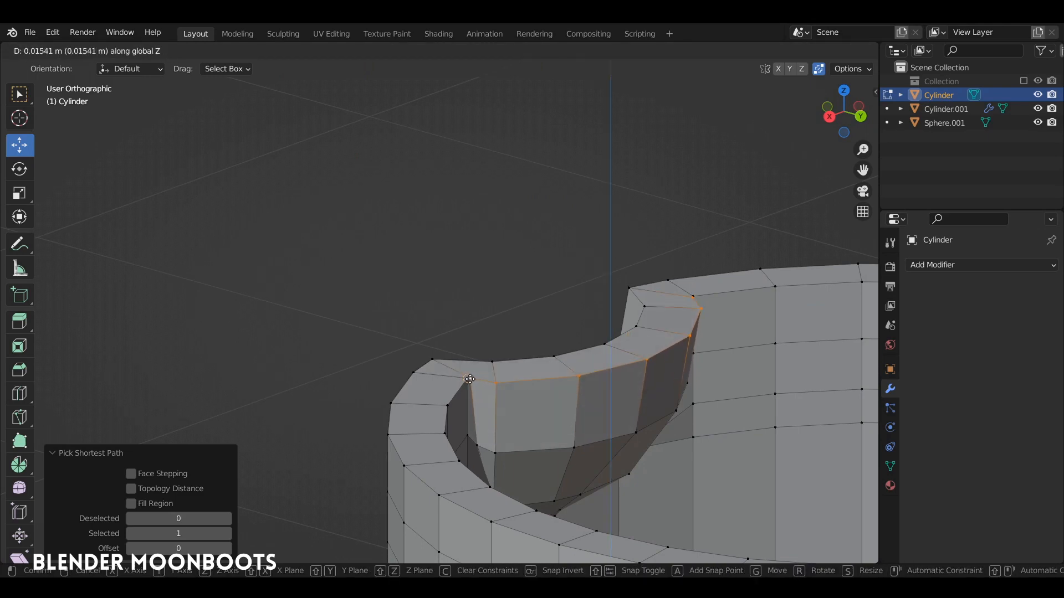
{"action": "left_click", "coordinate": [515, 385]}
Step: Select all vertices along the cylinder's top rim, including those hidden behind, and flatten them by scaling to 0 along global Z
{"action": "left_click_drag", "start_coordinate": [516, 384], "coordinate": [711, 353], "text": "alt"}
{"action": "key", "text": "alt+z"}
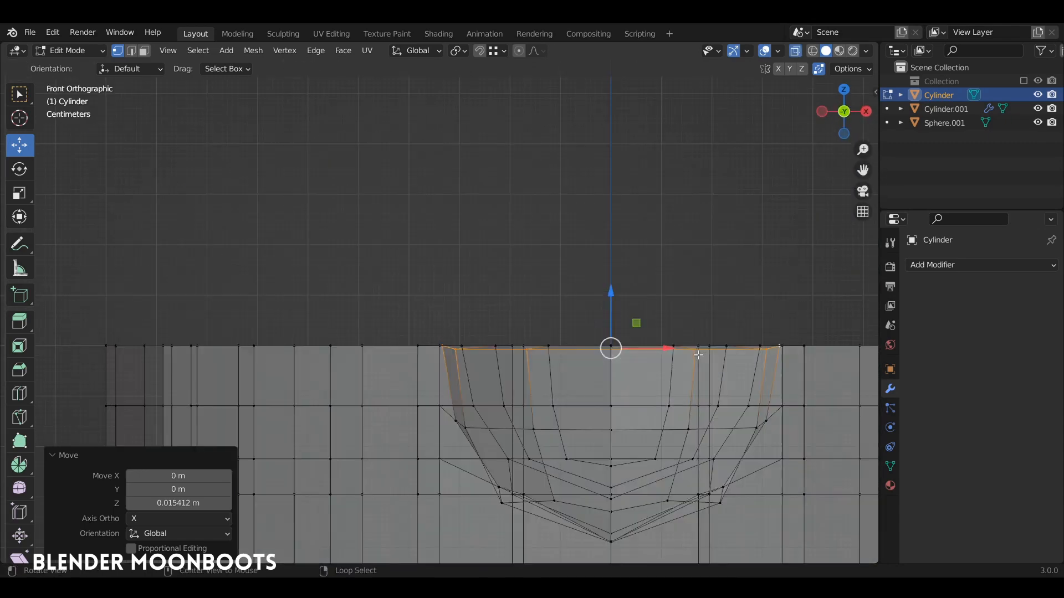
{"action": "scroll", "coordinate": [466, 313], "scroll_direction": "down", "scroll_amount": 3}
{"action": "key", "text": "alt+a"}
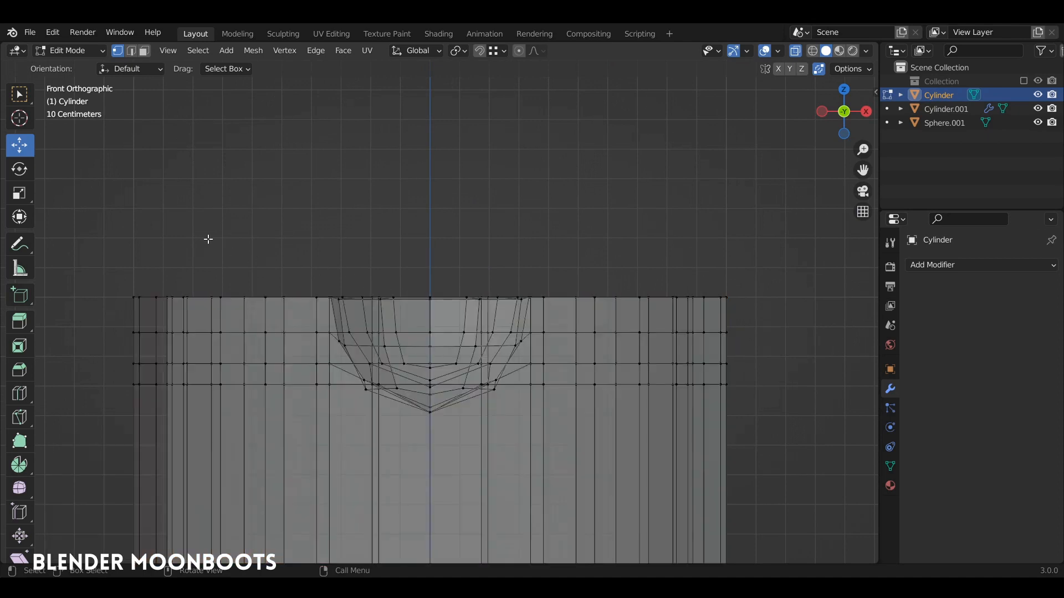
{"action": "key", "text": "b"}
{"action": "left_click_drag", "start_coordinate": [116, 255], "coordinate": [794, 309]}
{"action": "key", "text": "s"}
{"action": "key", "text": "z"}
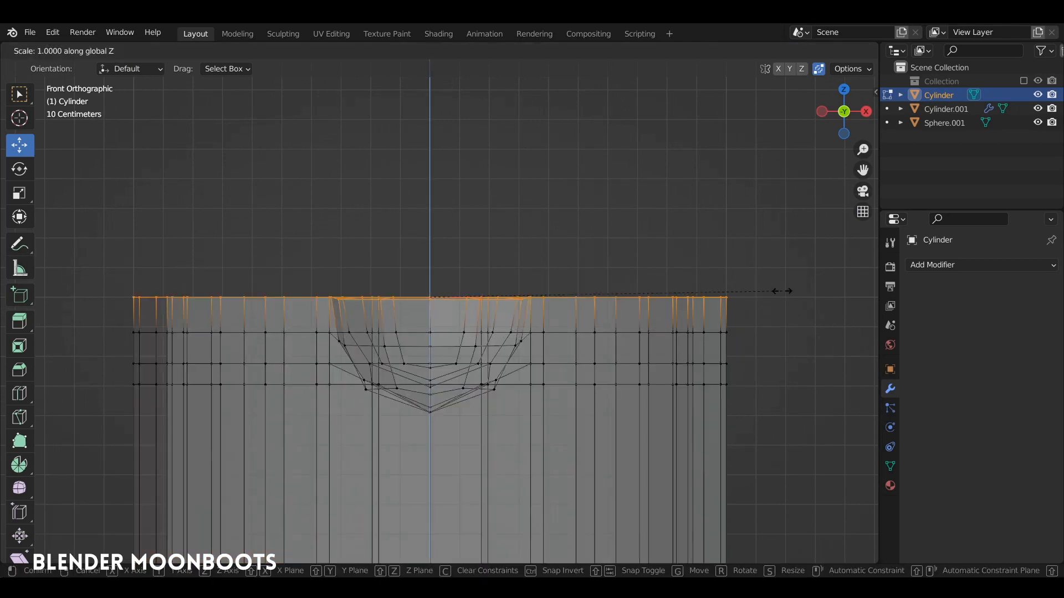
{"action": "key", "text": "Return"}
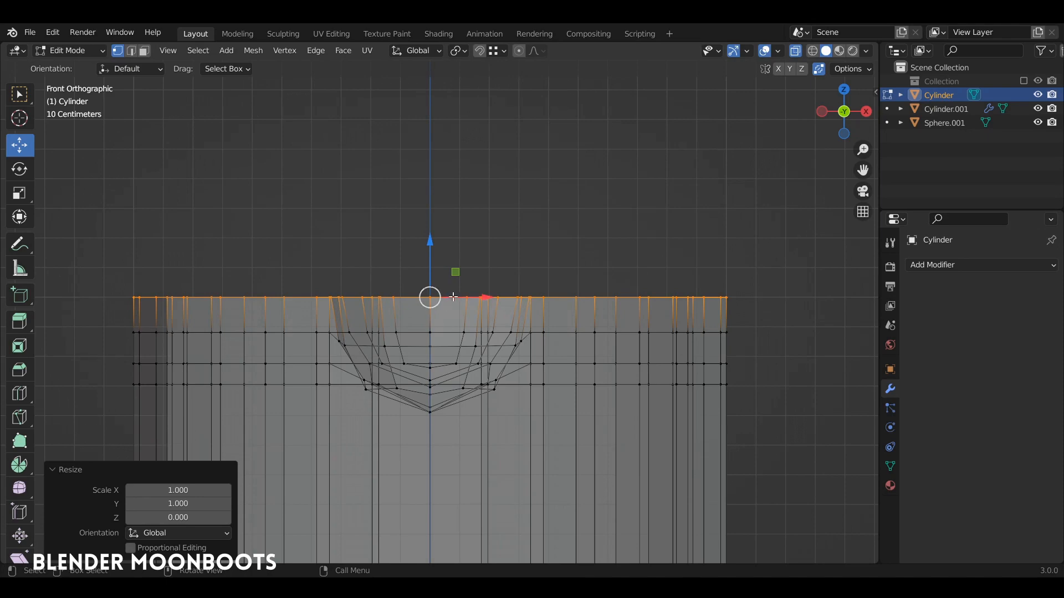
{"action": "key", "text": "alt+z"}
Step: Add a level 2 Subdivision modifier to the cylinder in Object Mode and shade it smooth
{"action": "middle_click_drag", "start_coordinate": [506, 302], "coordinate": [583, 273]}
{"action": "scroll", "coordinate": [582, 272], "scroll_direction": "down", "scroll_amount": 3}
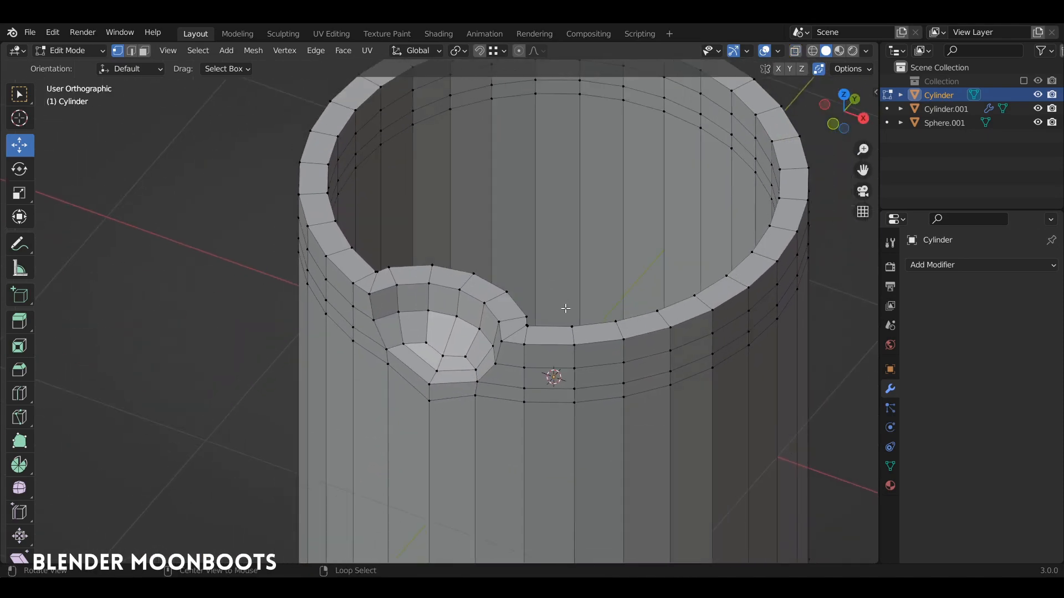
{"action": "key", "text": "Tab"}
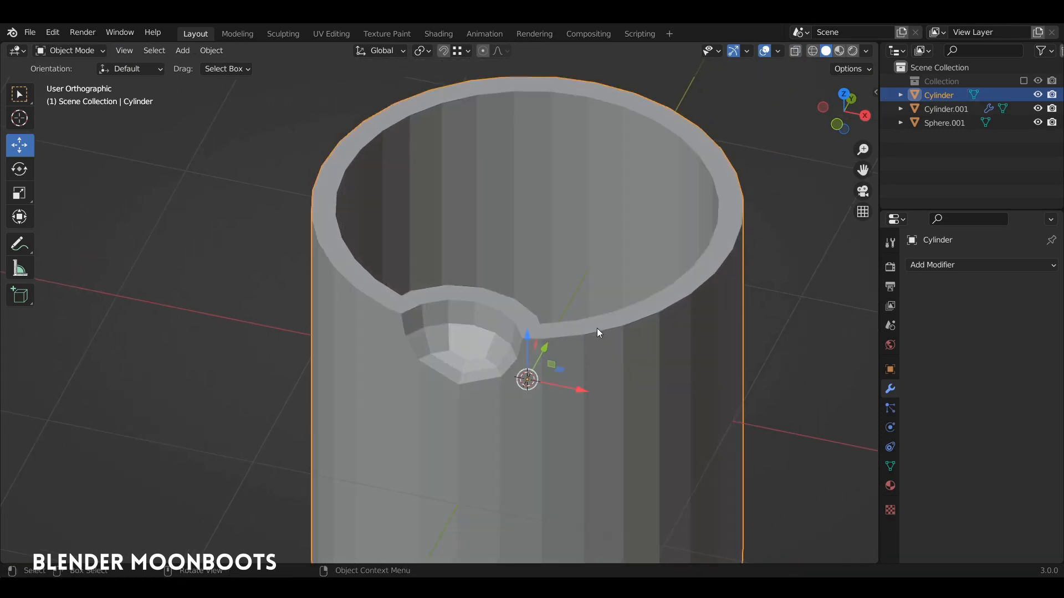
{"action": "key", "text": "ctrl+2"}
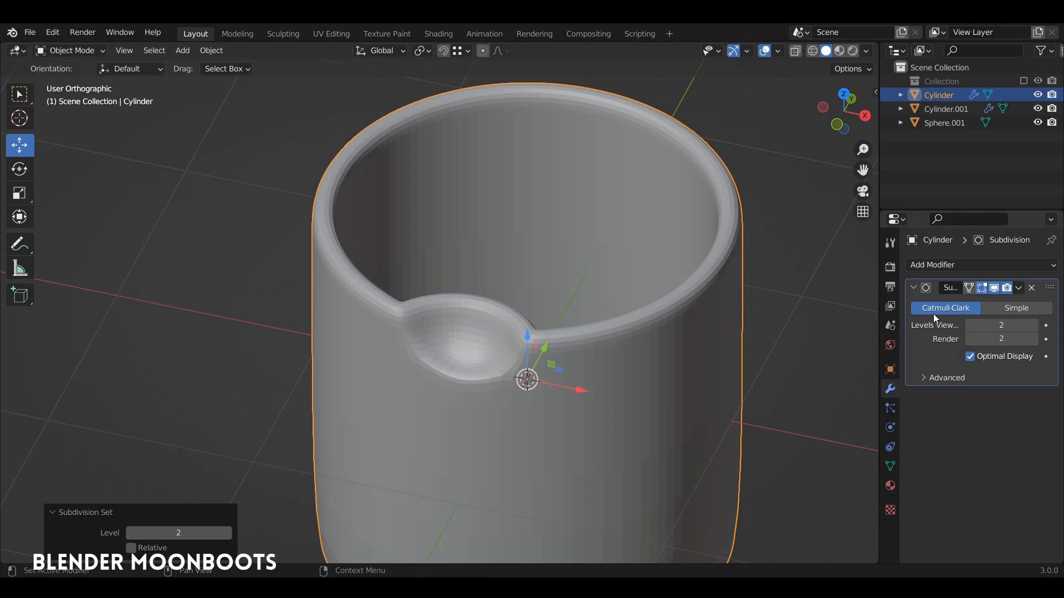
{"action": "mouse_move", "coordinate": [670, 356]}
{"action": "left_mouse_down", "text": "ctrl+alt"}
{"action": "mouse_move", "coordinate": [640, 401]}
{"action": "mouse_move", "coordinate": [656, 357]}
{"action": "left_mouse_up", "text": "ctrl+alt"}
{"action": "left_click_drag", "start_coordinate": [656, 357], "coordinate": [646, 331], "text": "alt"}
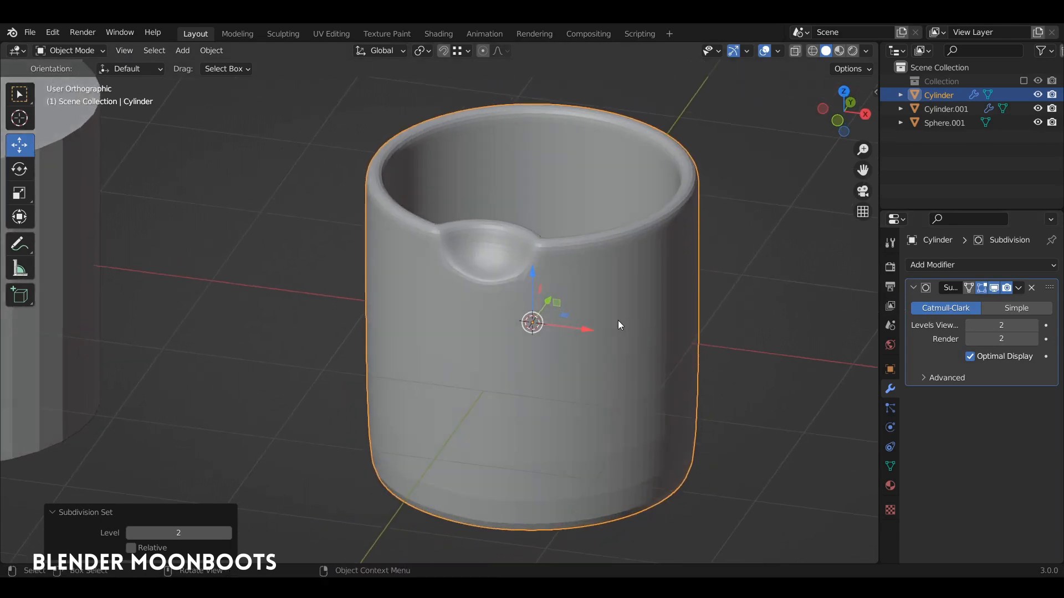
{"action": "right_click", "coordinate": [599, 303]}
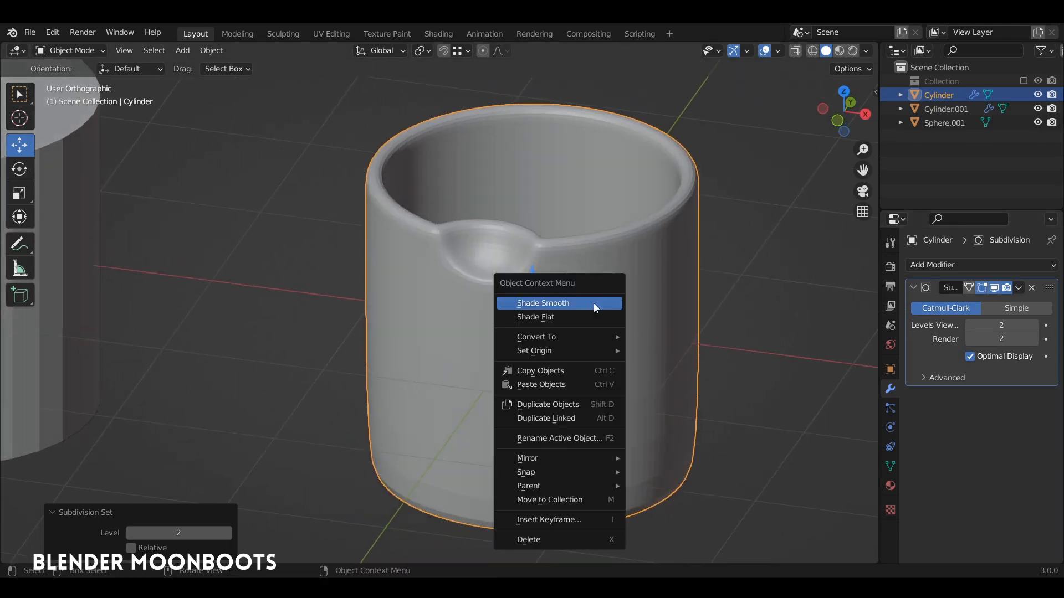
{"action": "left_click", "coordinate": [593, 303]}
Step: Hide the Subdivision modifier in the viewport and bevel the inner and outer rim edge loops, including the notch outline, by about 0.014 m with 2 segments
{"action": "left_click_drag", "start_coordinate": [586, 308], "coordinate": [591, 298], "text": "alt"}
{"action": "middle_click_drag", "start_coordinate": [591, 300], "coordinate": [583, 316], "text": "ctrl"}
{"action": "middle_click_drag", "start_coordinate": [594, 319], "coordinate": [541, 344], "text": "ctrl"}
{"action": "key", "text": "Tab"}
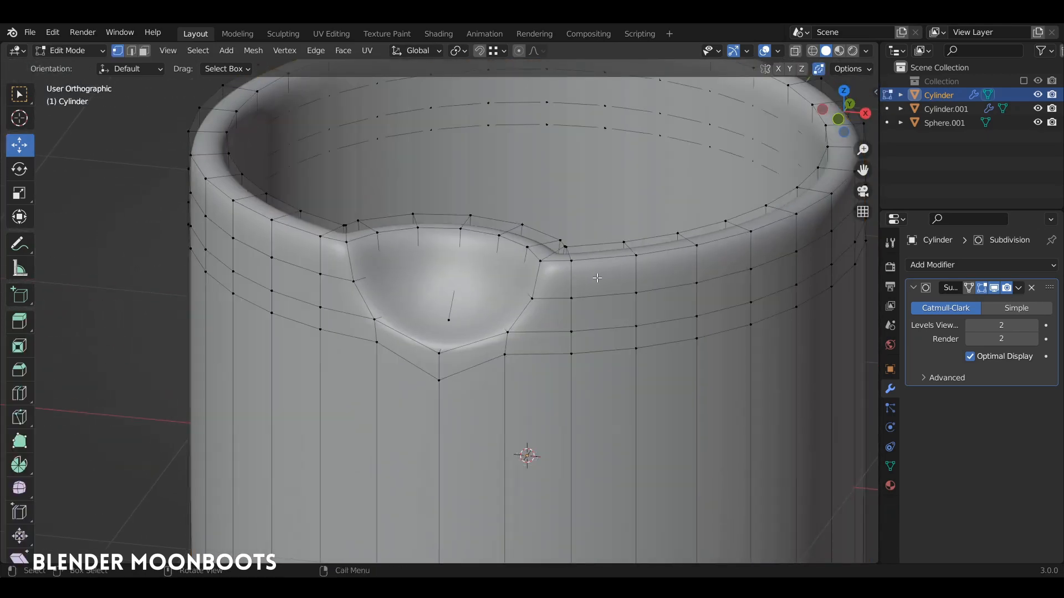
{"action": "middle_click_drag", "start_coordinate": [596, 277], "coordinate": [580, 361], "text": "ctrl"}
{"action": "middle_click_drag", "start_coordinate": [580, 410], "coordinate": [612, 286], "text": "shift"}
{"action": "middle_click_drag", "start_coordinate": [528, 376], "coordinate": [527, 192]}
{"action": "key", "text": "2"}
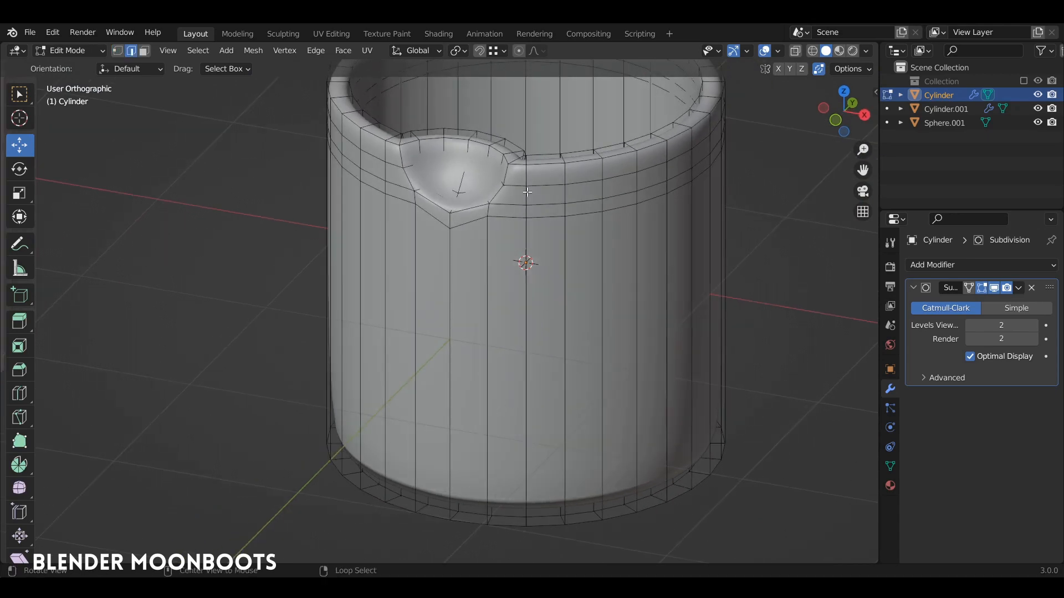
{"action": "left_click", "coordinate": [541, 161], "text": "alt"}
{"action": "left_click", "coordinate": [553, 154], "text": "alt+shift"}
{"action": "middle_click_drag", "start_coordinate": [553, 154], "coordinate": [608, 354]}
{"action": "left_click", "coordinate": [994, 287]}
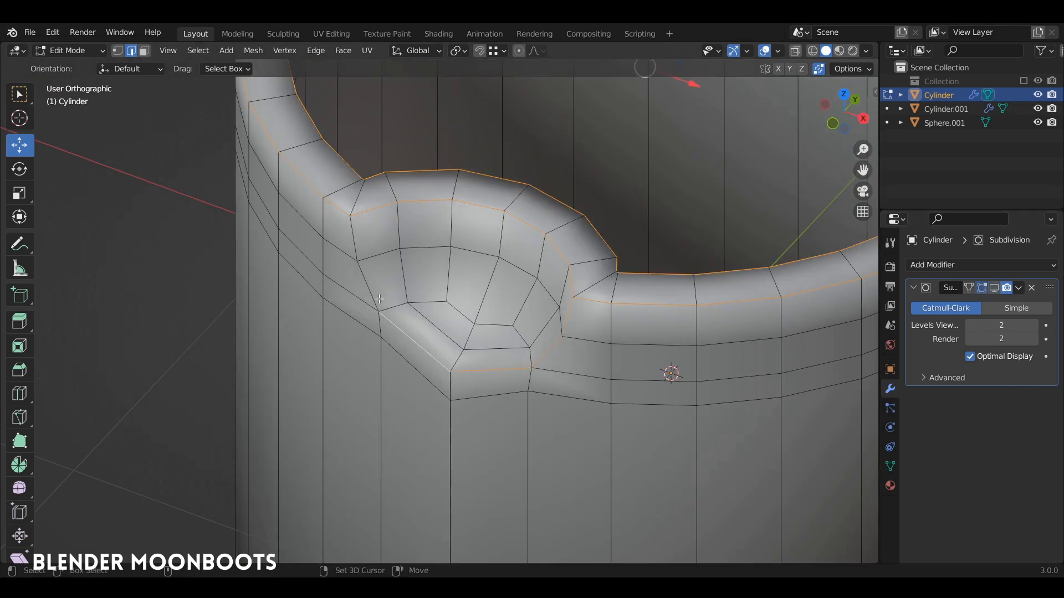
{"action": "middle_click_drag", "start_coordinate": [363, 239], "coordinate": [476, 459], "text": "ctrl"}
{"action": "middle_click_drag", "start_coordinate": [482, 465], "coordinate": [540, 385]}
{"action": "middle_click_drag", "start_coordinate": [541, 385], "coordinate": [536, 322], "text": "shift"}
{"action": "left_click", "coordinate": [528, 298], "text": "alt+shift"}
{"action": "left_click", "coordinate": [525, 309], "text": "alt+shift"}
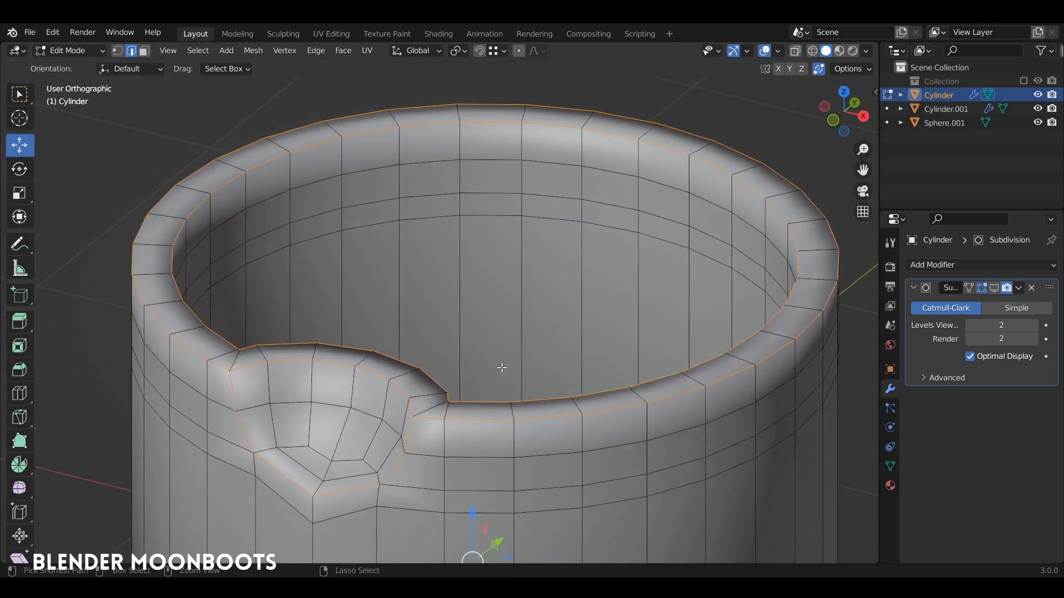
{"action": "key", "text": "ctrl+b"}
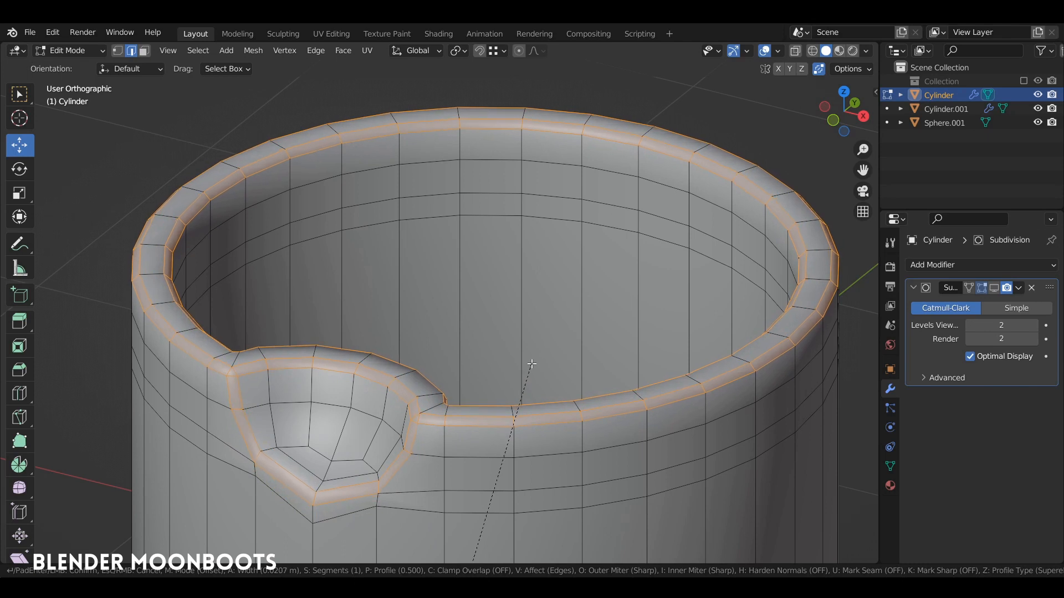
{"action": "scroll", "coordinate": [531, 364], "scroll_direction": "up", "scroll_amount": 1}
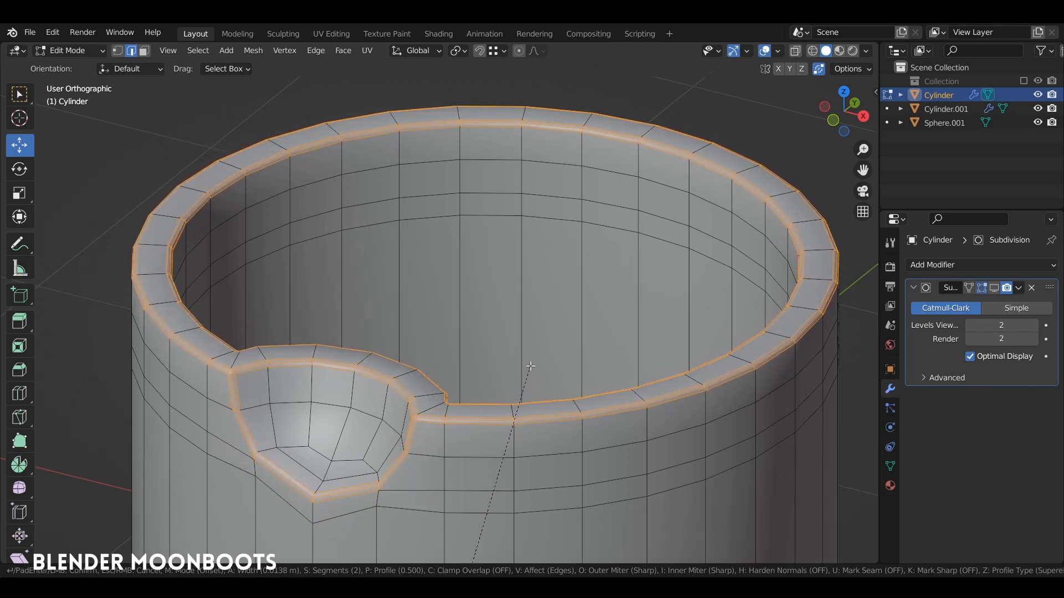
{"action": "left_click", "coordinate": [531, 366]}
Step: Return the cylinder to Object Mode and turn the Subdivision modifier's viewport display back on
{"action": "key", "text": "Tab"}
{"action": "middle_click_drag", "start_coordinate": [532, 365], "coordinate": [710, 403]}
{"action": "scroll", "coordinate": [673, 318], "scroll_direction": "down", "scroll_amount": 2}
{"action": "left_click", "coordinate": [996, 286]}
{"action": "scroll", "coordinate": [660, 354], "scroll_direction": "down", "scroll_amount": 3}
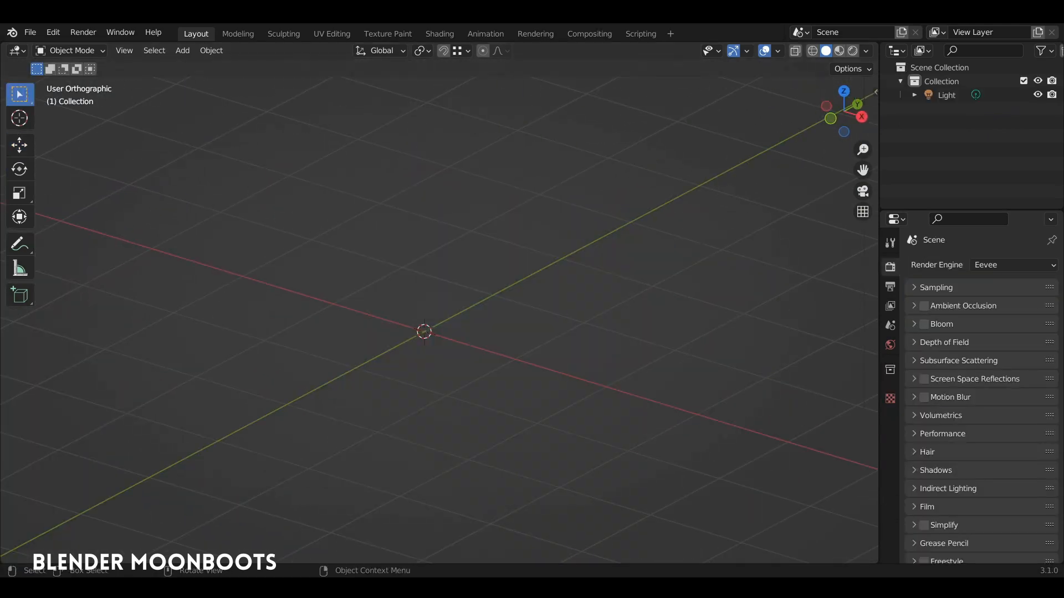
Step: Add a mesh cylinder with 16 vertices, 1 m radius and 2 m depth at the origin of the empty scene
{"action": "key", "text": "shift+a"}
{"action": "mouse_move", "coordinate": [420, 257]}
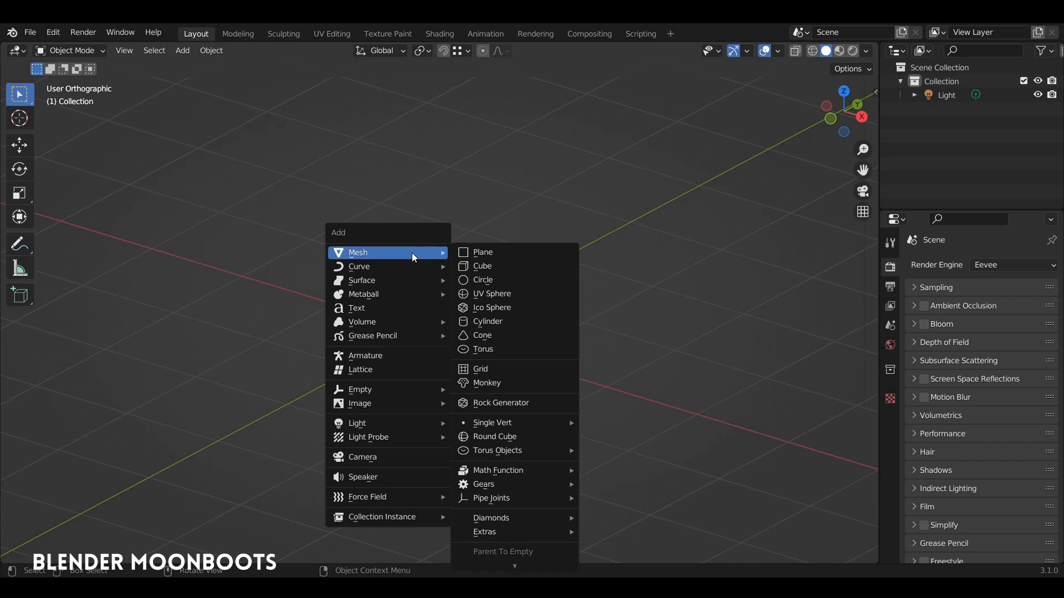
{"action": "left_click", "coordinate": [497, 321]}
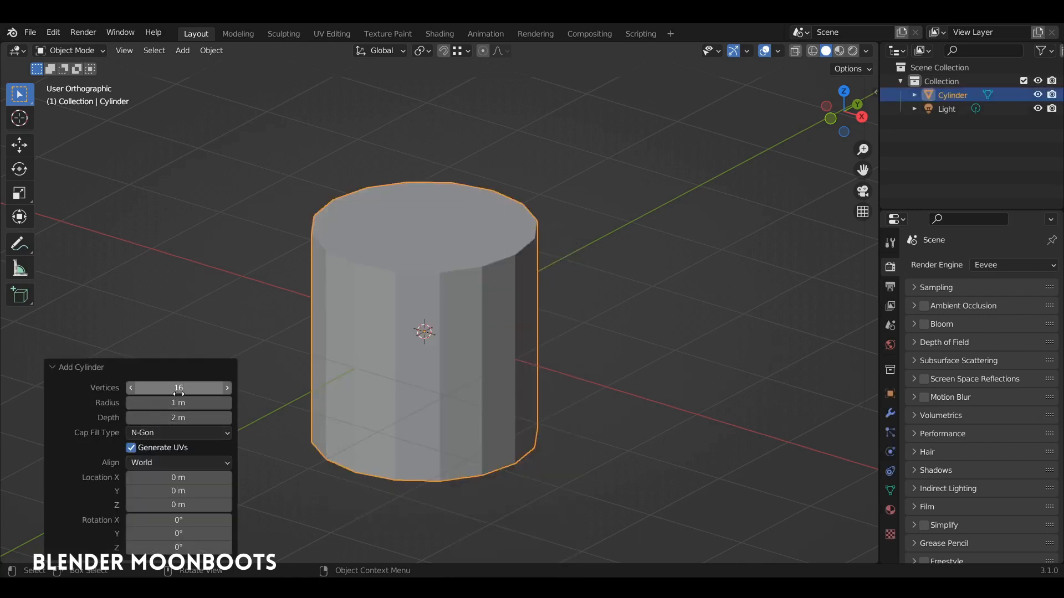
Step: Stretch the cylinder's whole mesh along global Z by a factor of 1.430 in Edit Mode
{"action": "middle_click_drag", "start_coordinate": [454, 328], "coordinate": [435, 311]}
{"action": "key", "text": "Tab"}
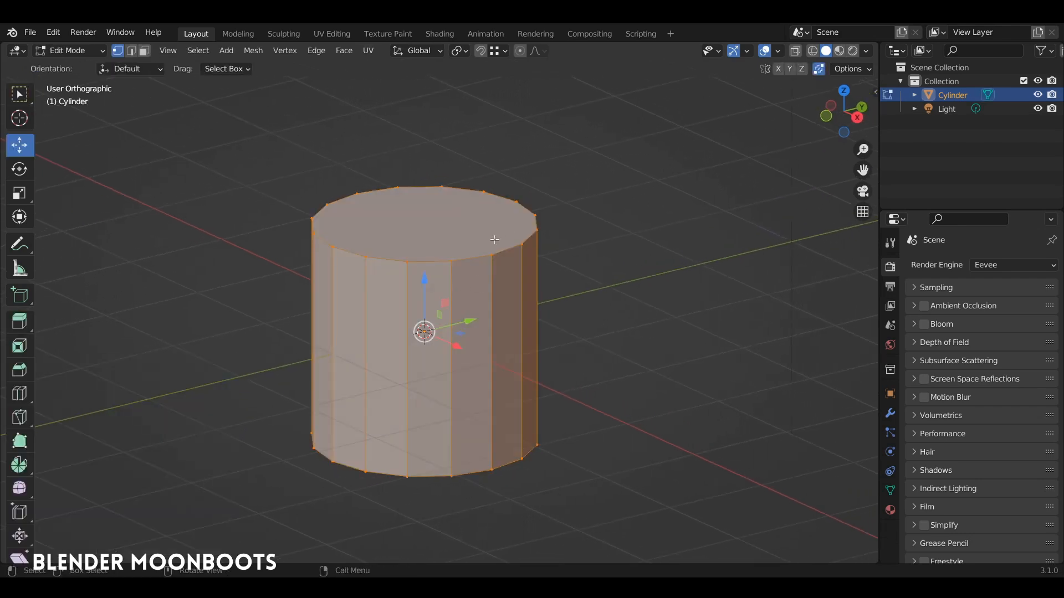
{"action": "key", "text": "s"}
{"action": "key", "text": "z"}
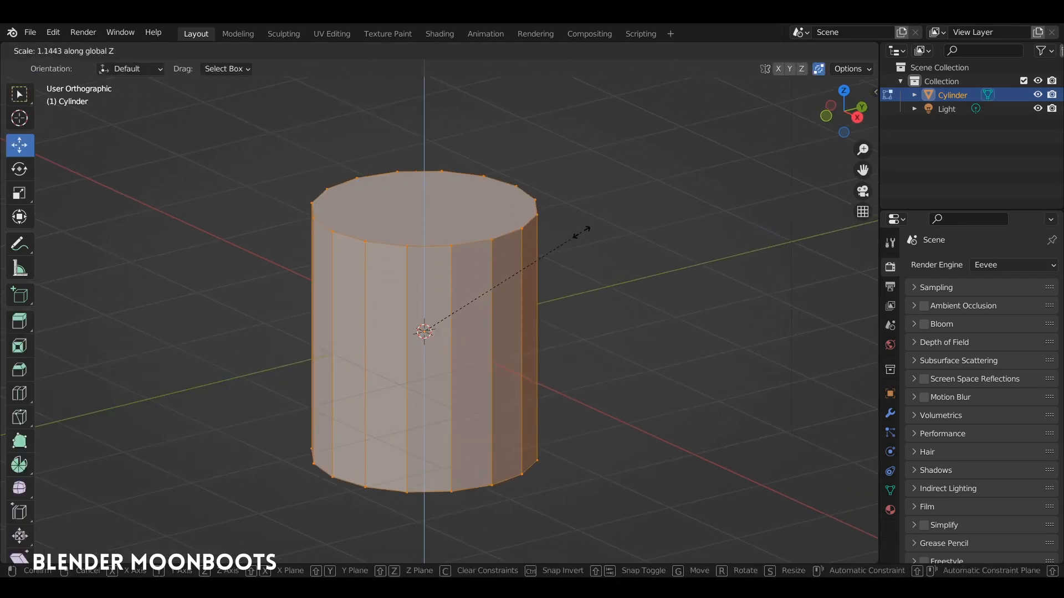
{"action": "left_click", "coordinate": [610, 207]}
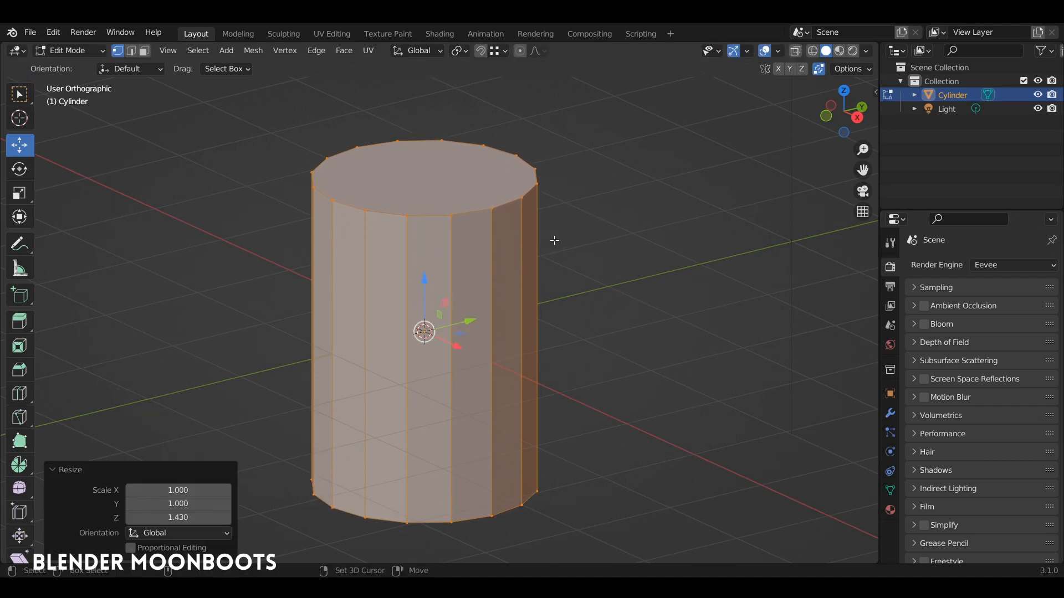
Step: Duplicate the cylinder mesh in place and position the copy rotated 90° about global X and shifted 1.0595 m along X
{"action": "key", "text": "shift+d"}
{"action": "right_click", "coordinate": [554, 240]}
{"action": "key", "text": "KP_1"}
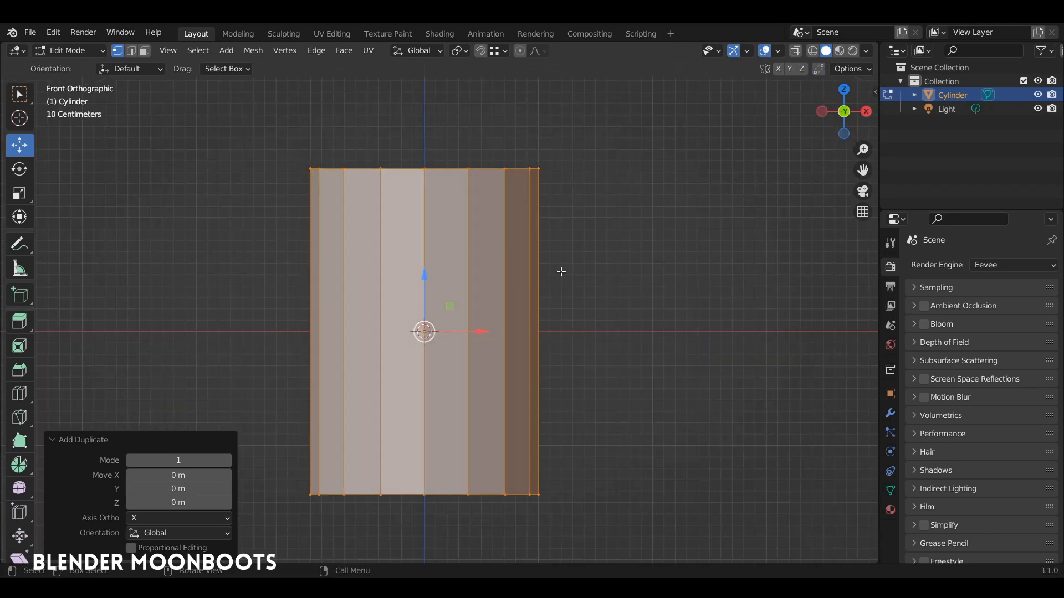
{"action": "type", "text": "rx"}
{"action": "type", "text": "90"}
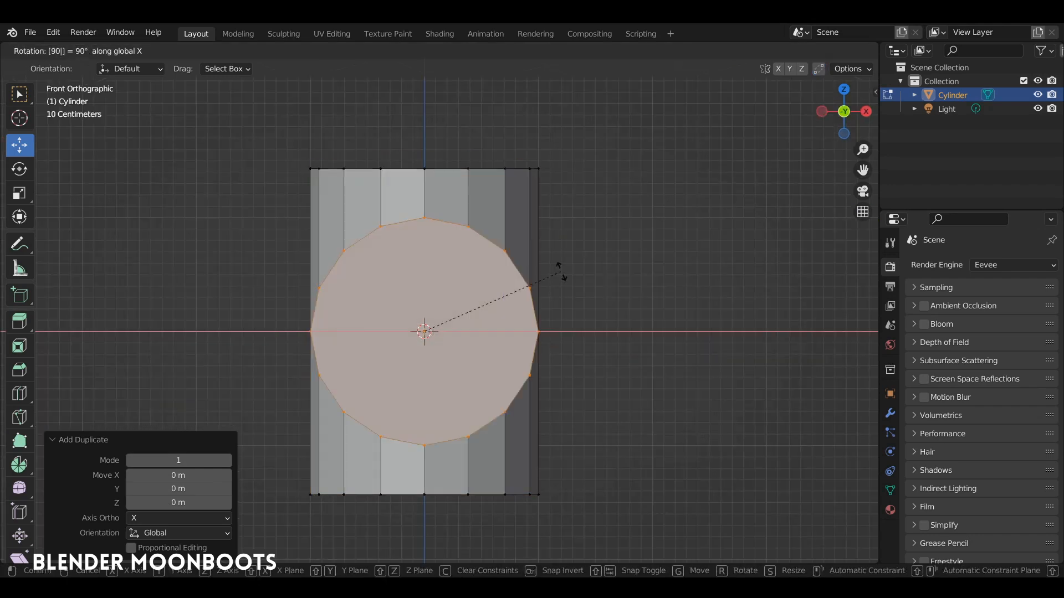
{"action": "key", "text": "Return"}
{"action": "left_click_drag", "start_coordinate": [480, 331], "coordinate": [608, 341]}
Step: Cut the horizontal cylinder out of the upright one with Intersect (Boolean), using Difference and the Exact solver
{"action": "middle_click_drag", "start_coordinate": [608, 340], "coordinate": [562, 345]}
{"action": "left_click", "coordinate": [344, 50]}
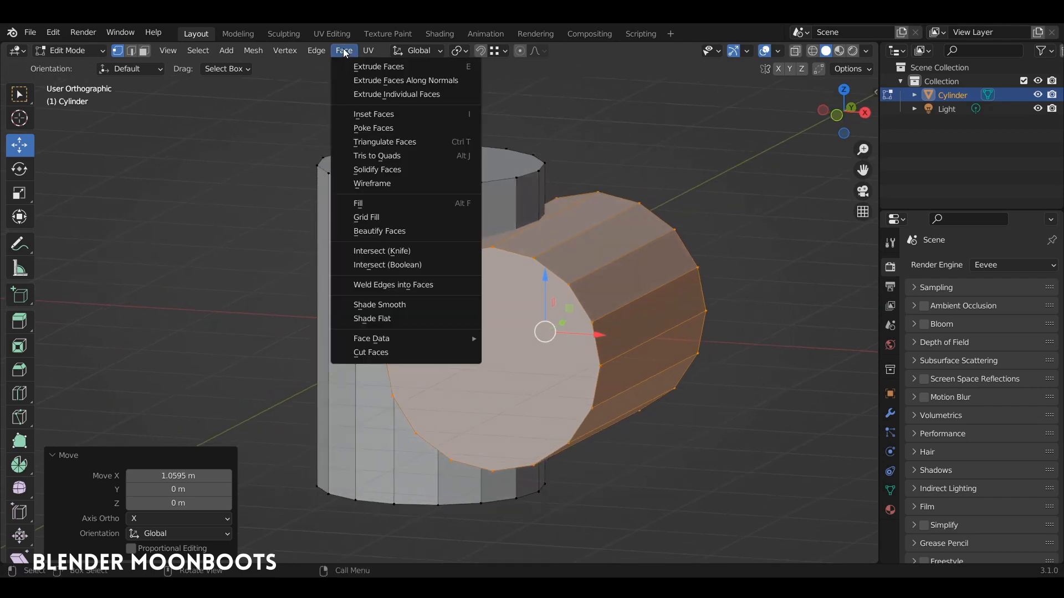
{"action": "left_click", "coordinate": [433, 265]}
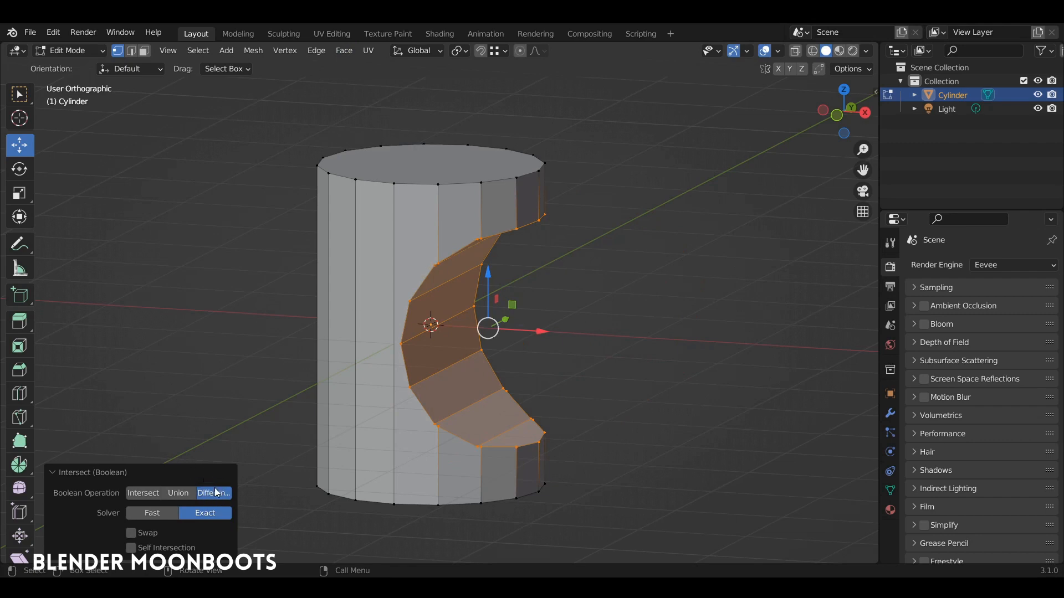
Step: With Vertex as the snap target, snap the stray vertex at the cut's upper front edge onto the adjacent vertical edge's endpoint
{"action": "middle_click_drag", "start_coordinate": [438, 309], "coordinate": [429, 192]}
{"action": "left_click_drag", "start_coordinate": [491, 474], "coordinate": [508, 268], "text": "alt"}
{"action": "left_click_drag", "start_coordinate": [416, 174], "coordinate": [469, 247], "text": "alt+shift"}
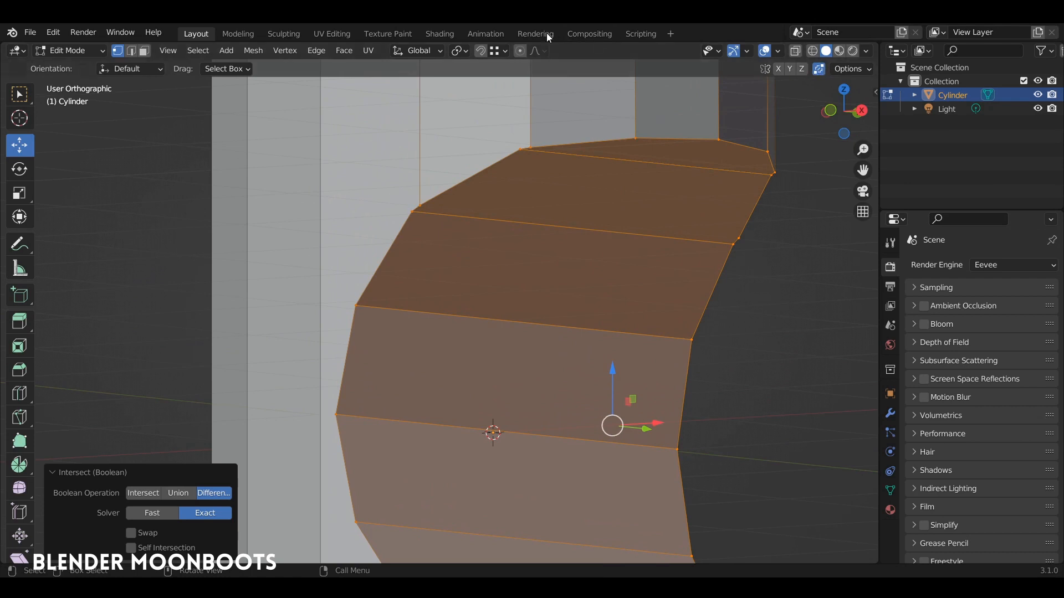
{"action": "left_click", "coordinate": [496, 51]}
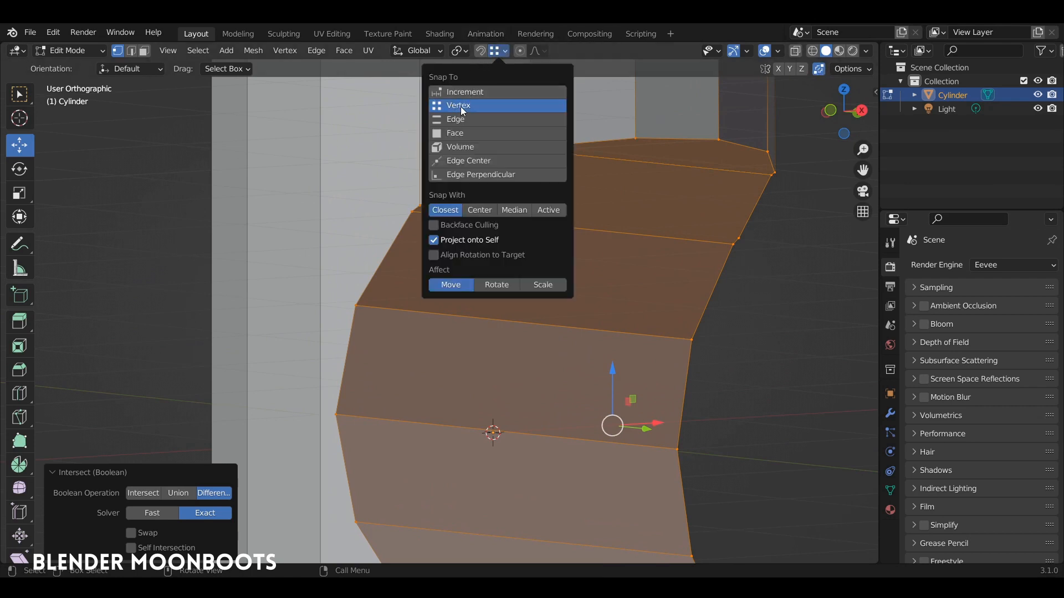
{"action": "left_click", "coordinate": [412, 213]}
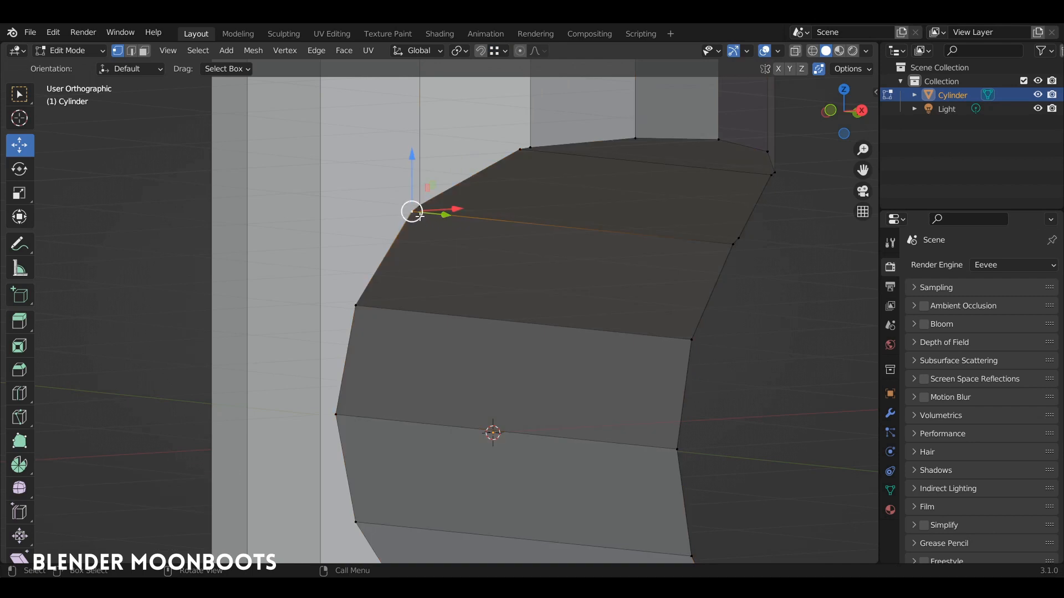
{"action": "middle_click_drag", "start_coordinate": [425, 220], "coordinate": [419, 217]}
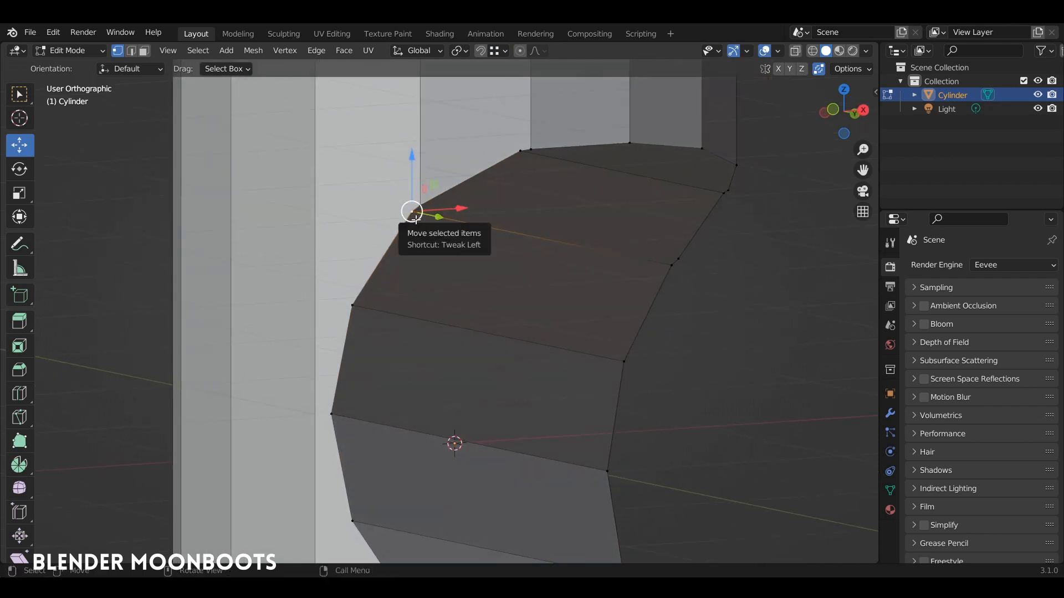
{"action": "left_click_drag", "start_coordinate": [415, 219], "coordinate": [420, 212]}
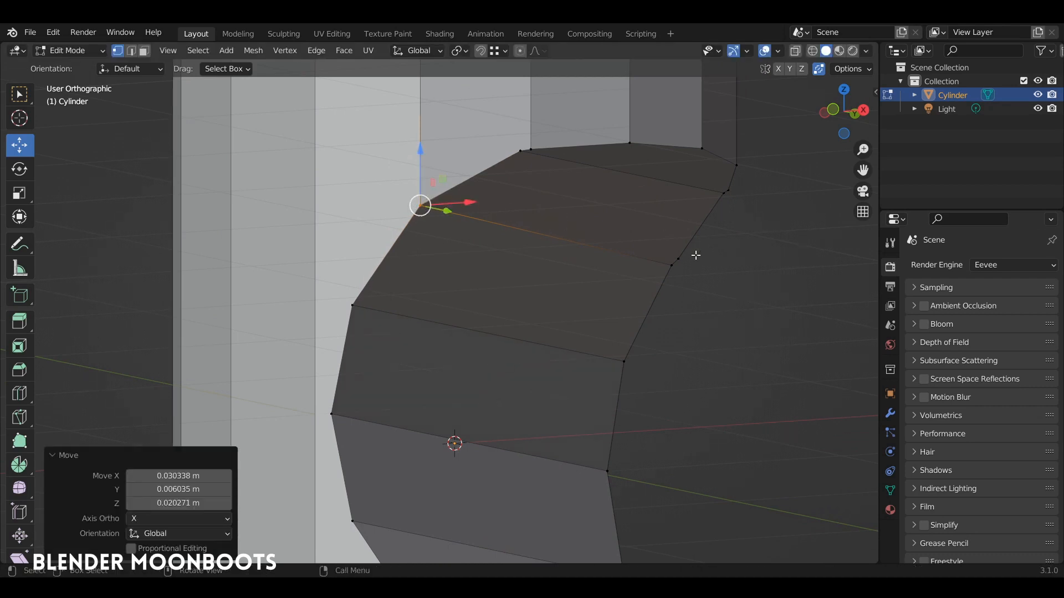
Step: Snap the three remaining stray vertices on the cut's upper half onto their adjacent vertices, one at the rear and one pair above
{"action": "left_click", "coordinate": [678, 259]}
{"action": "left_click_drag", "start_coordinate": [678, 260], "coordinate": [677, 258]}
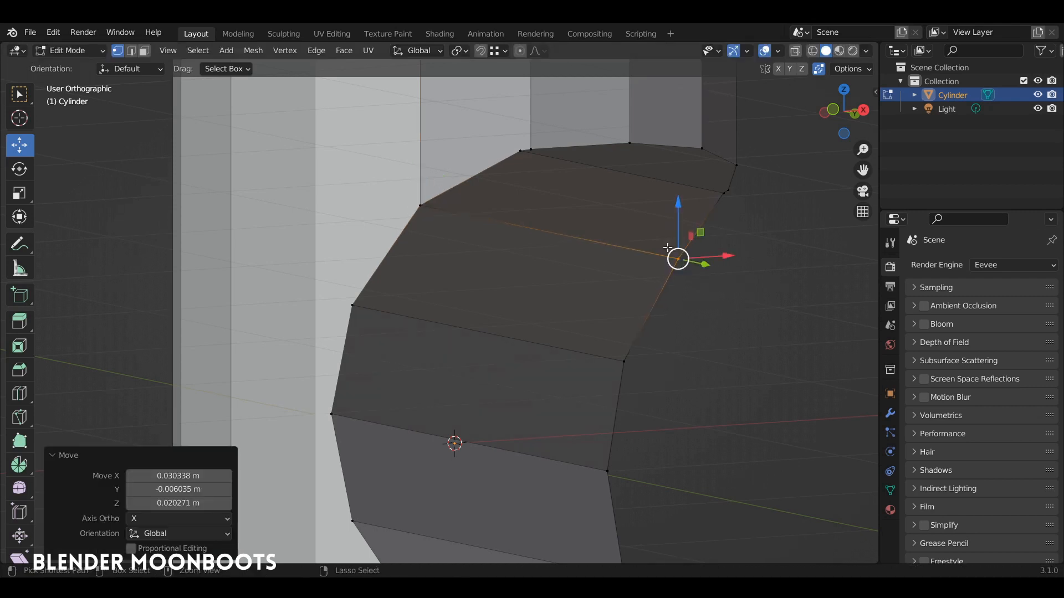
{"action": "left_click", "coordinate": [519, 151]}
{"action": "left_click_drag", "start_coordinate": [520, 150], "coordinate": [531, 149]}
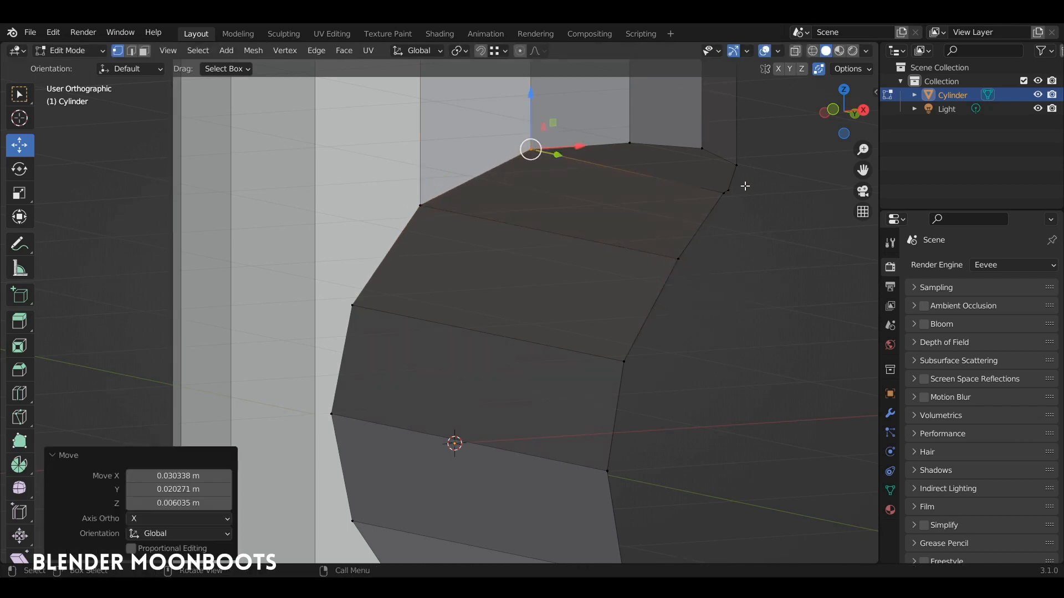
{"action": "left_click", "coordinate": [727, 196]}
{"action": "left_click_drag", "start_coordinate": [724, 195], "coordinate": [728, 191]}
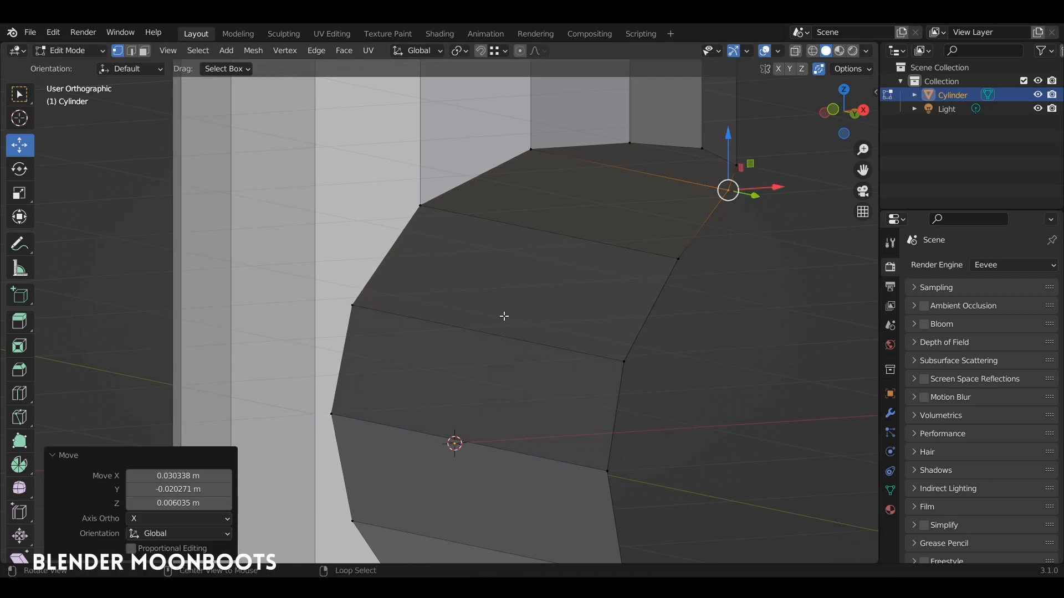
Step: Snap the four stray vertices on the cut's lower half onto their adjacent vertices, two at the front and two at the rear
{"action": "left_click_drag", "start_coordinate": [460, 417], "coordinate": [497, 161], "text": "alt+shift"}
{"action": "middle_click_drag", "start_coordinate": [496, 161], "coordinate": [423, 373]}
{"action": "left_click", "coordinate": [413, 395]}
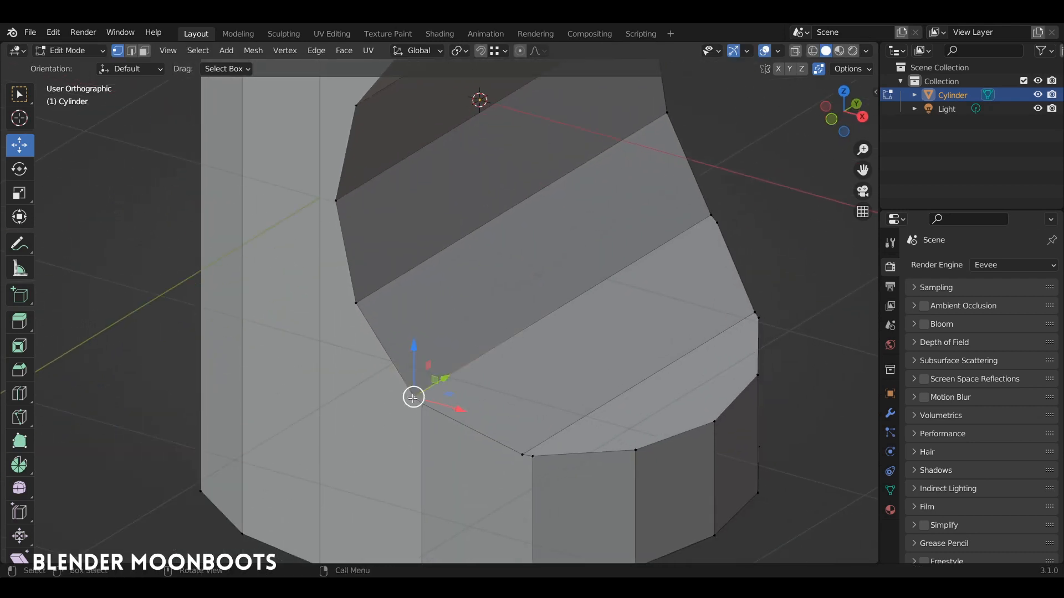
{"action": "left_click_drag", "start_coordinate": [415, 396], "coordinate": [422, 403]}
{"action": "left_click", "coordinate": [522, 454]}
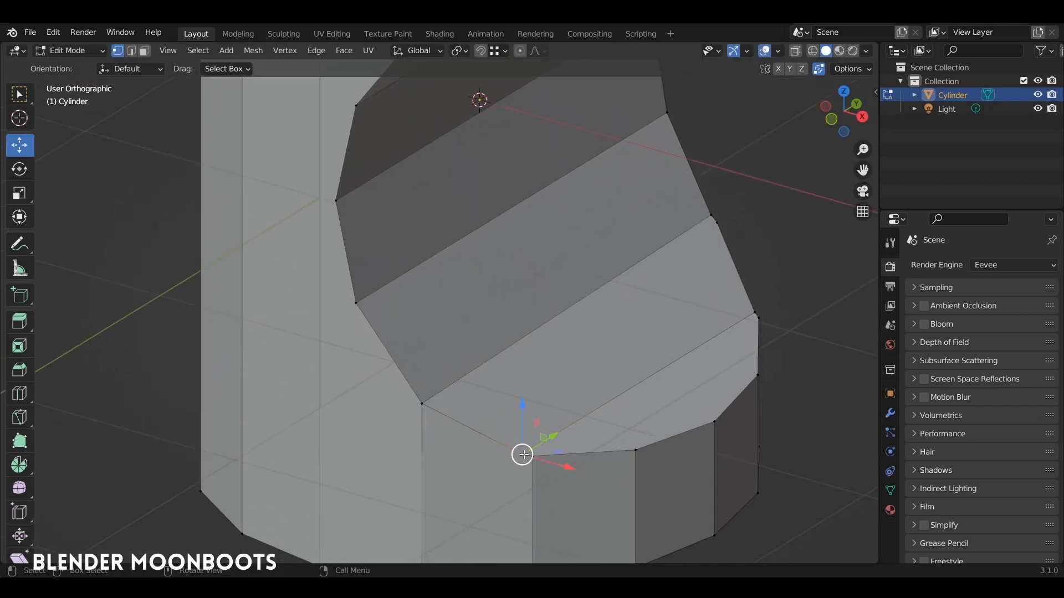
{"action": "left_click_drag", "start_coordinate": [522, 454], "coordinate": [533, 456]}
{"action": "left_click", "coordinate": [712, 214]}
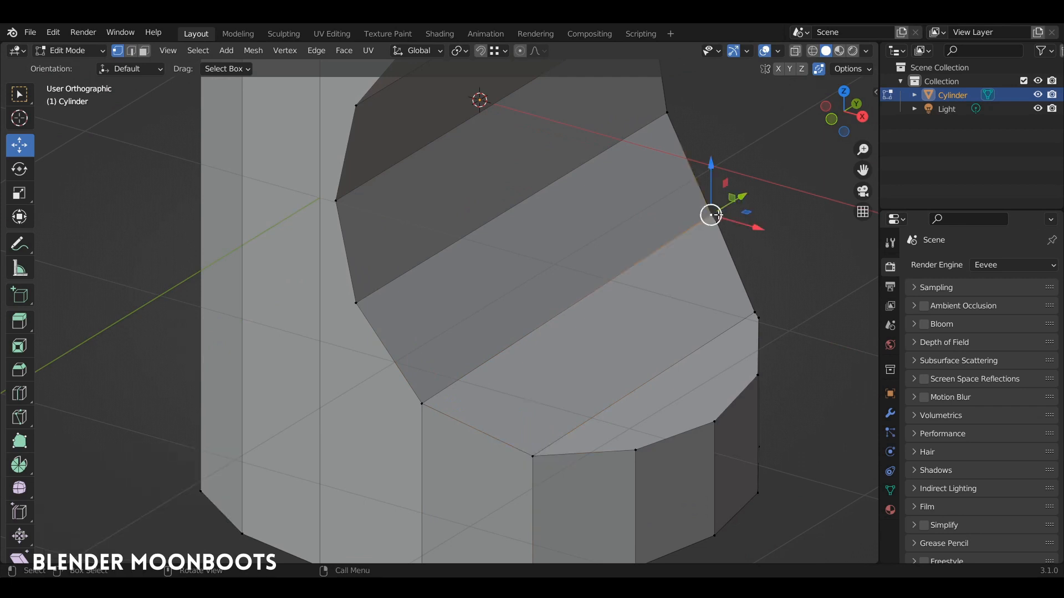
{"action": "left_click_drag", "start_coordinate": [712, 214], "coordinate": [716, 221]}
{"action": "left_click", "coordinate": [754, 311]}
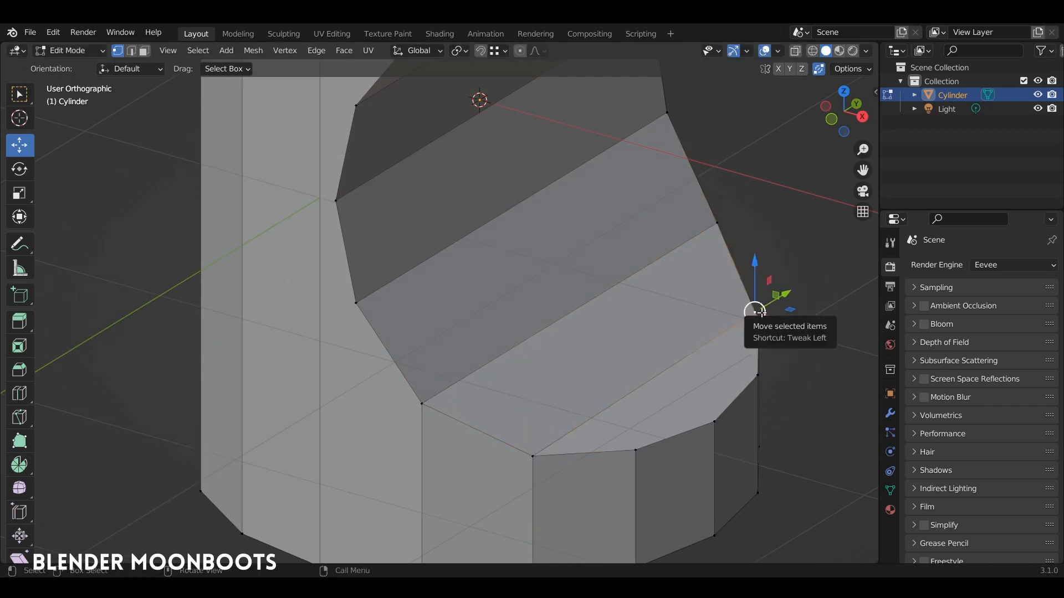
{"action": "left_click_drag", "start_coordinate": [755, 312], "coordinate": [757, 314]}
Step: Add three evenly spaced loop cuts running along the curve of the cut's inner surface, without sliding them
{"action": "middle_click_drag", "start_coordinate": [757, 314], "coordinate": [467, 295]}
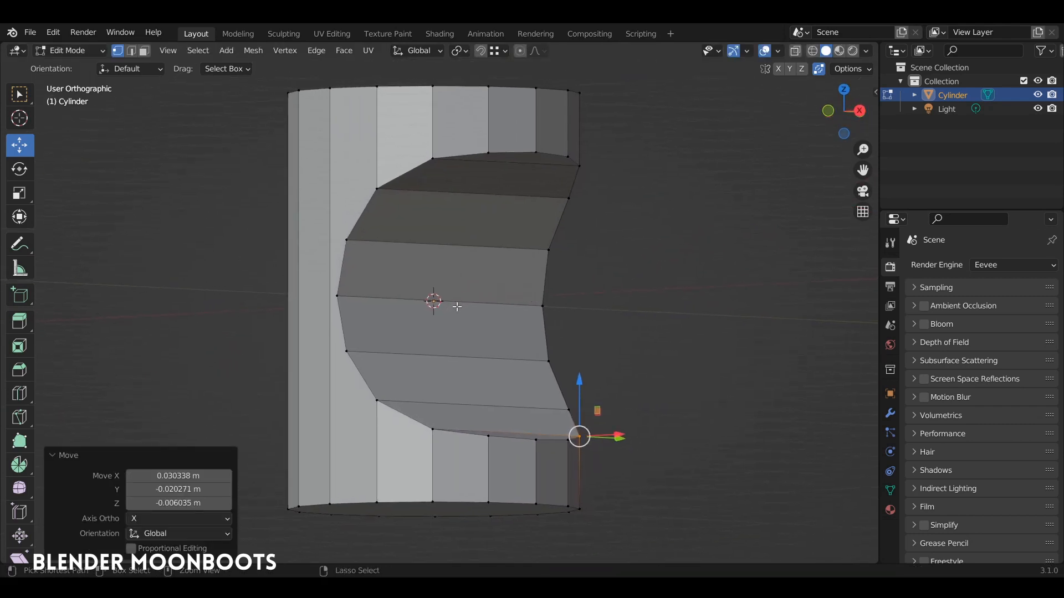
{"action": "key", "text": "ctrl+r"}
{"action": "scroll", "coordinate": [457, 306], "scroll_direction": "up", "scroll_amount": 2}
{"action": "left_click", "coordinate": [458, 306]}
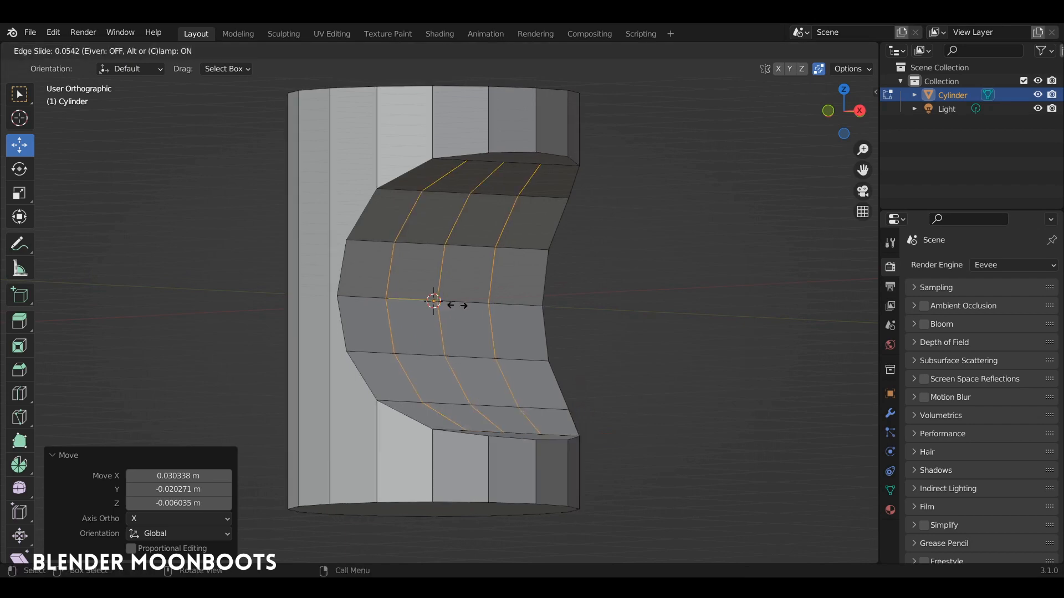
{"action": "right_click", "coordinate": [457, 305]}
Step: Connect the end vertices of the three loop cuts to the neighbouring rim vertices at the cut's upper and lower ends
{"action": "middle_click_drag", "start_coordinate": [457, 306], "coordinate": [482, 350]}
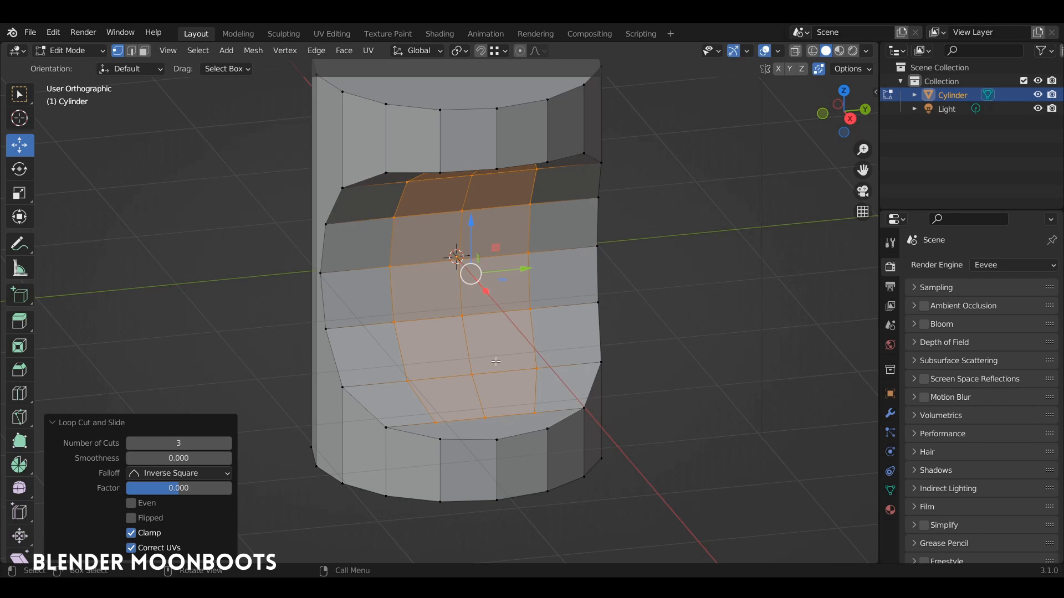
{"action": "middle_click_drag", "start_coordinate": [492, 363], "coordinate": [487, 200]}
{"action": "left_click", "coordinate": [458, 184]}
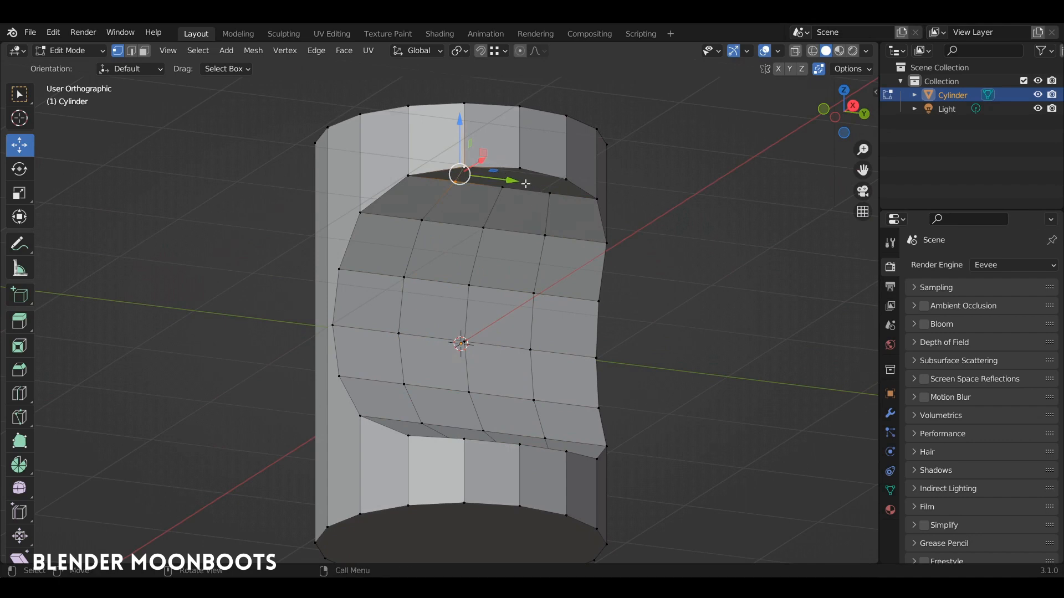
{"action": "left_click_drag", "start_coordinate": [506, 189], "coordinate": [579, 253]}
{"action": "middle_click_drag", "start_coordinate": [552, 275], "coordinate": [477, 377]}
{"action": "left_click", "coordinate": [455, 379]}
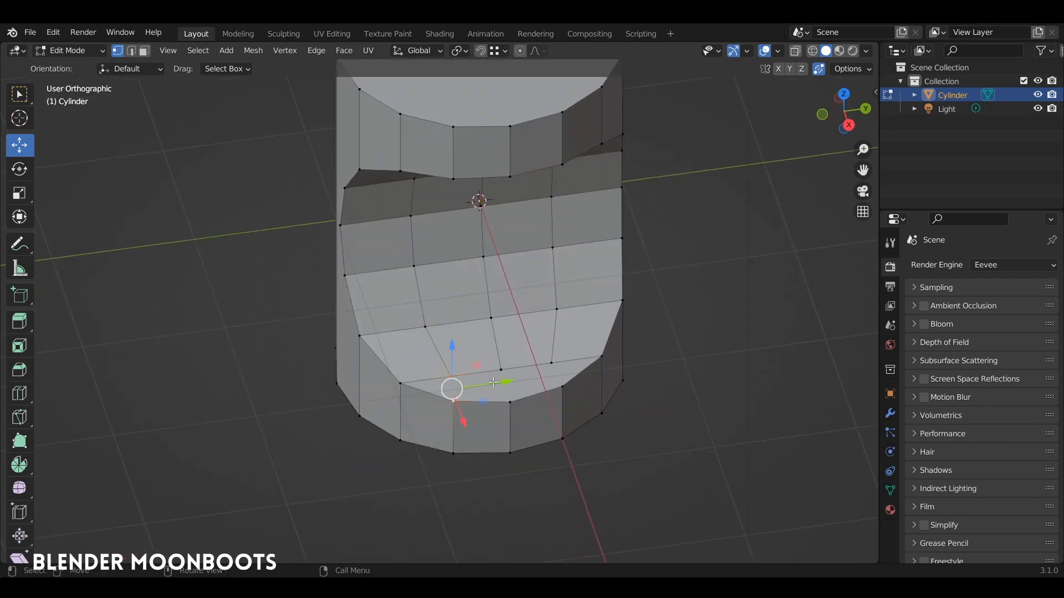
{"action": "left_click", "coordinate": [509, 399]}
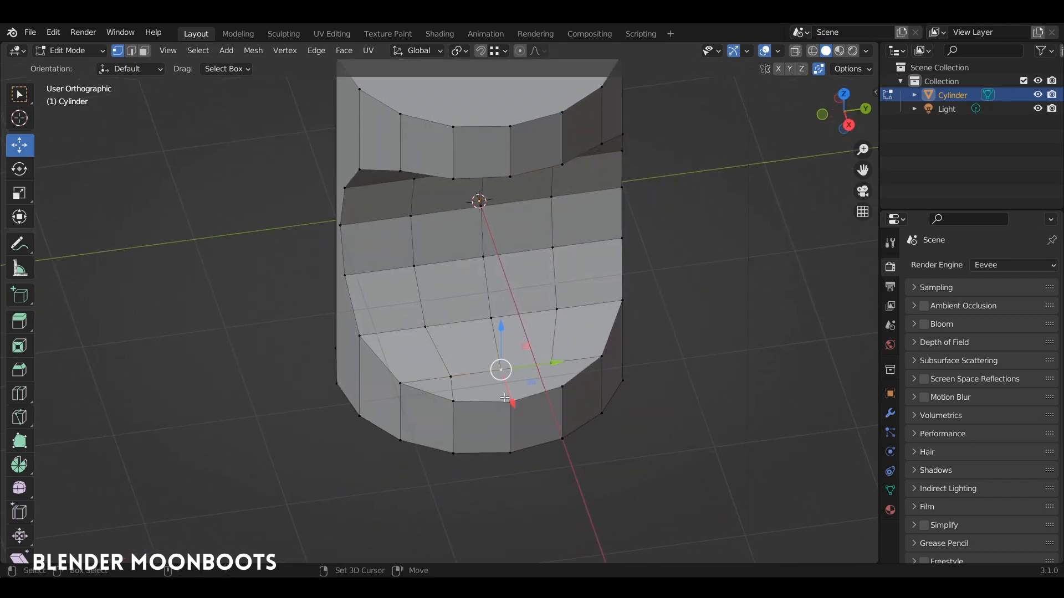
{"action": "left_click", "coordinate": [552, 368]}
Step: In front X-ray view, knife horizontally from the cut's upper vertex past the cylinder's far side, with angle constraint and cut-through enabled
{"action": "middle_click_drag", "start_coordinate": [561, 340], "coordinate": [584, 314]}
{"action": "key", "text": "KP_1"}
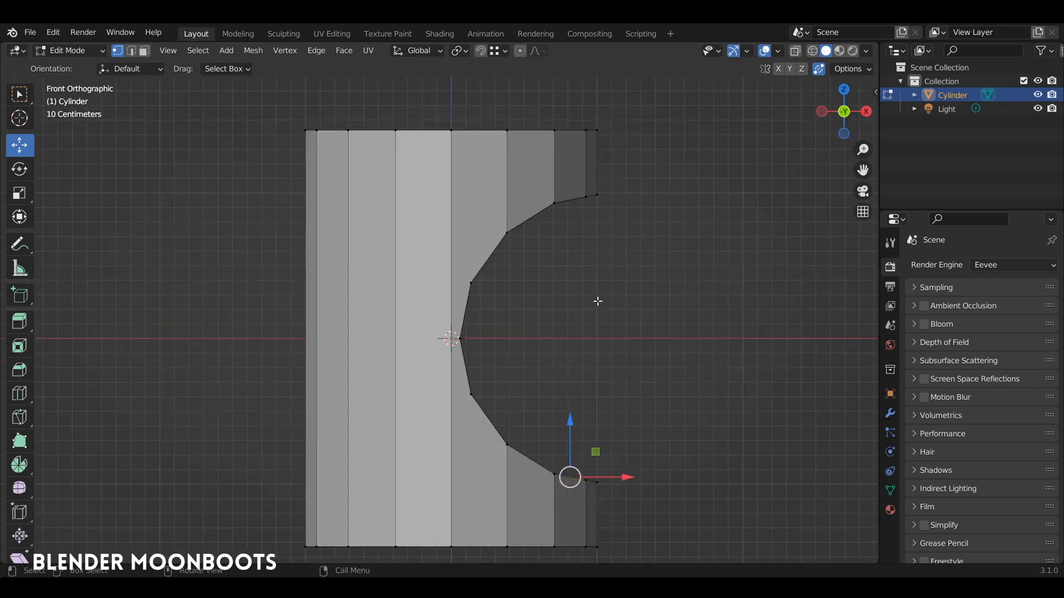
{"action": "scroll", "coordinate": [536, 275], "scroll_direction": "up", "scroll_amount": 1}
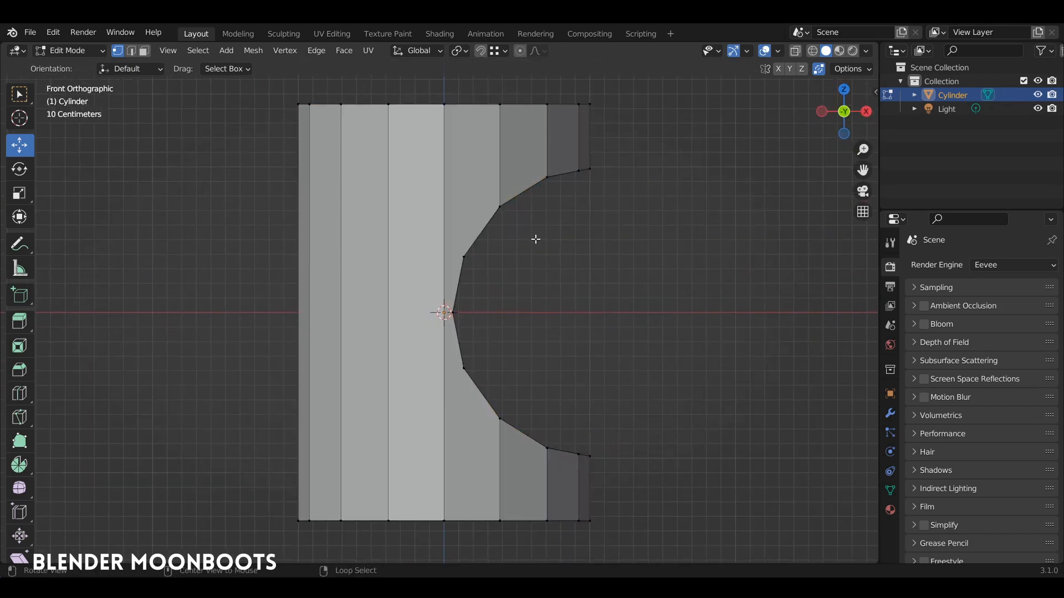
{"action": "key", "text": "alt+z"}
{"action": "scroll", "coordinate": [541, 234], "scroll_direction": "down", "scroll_amount": 1}
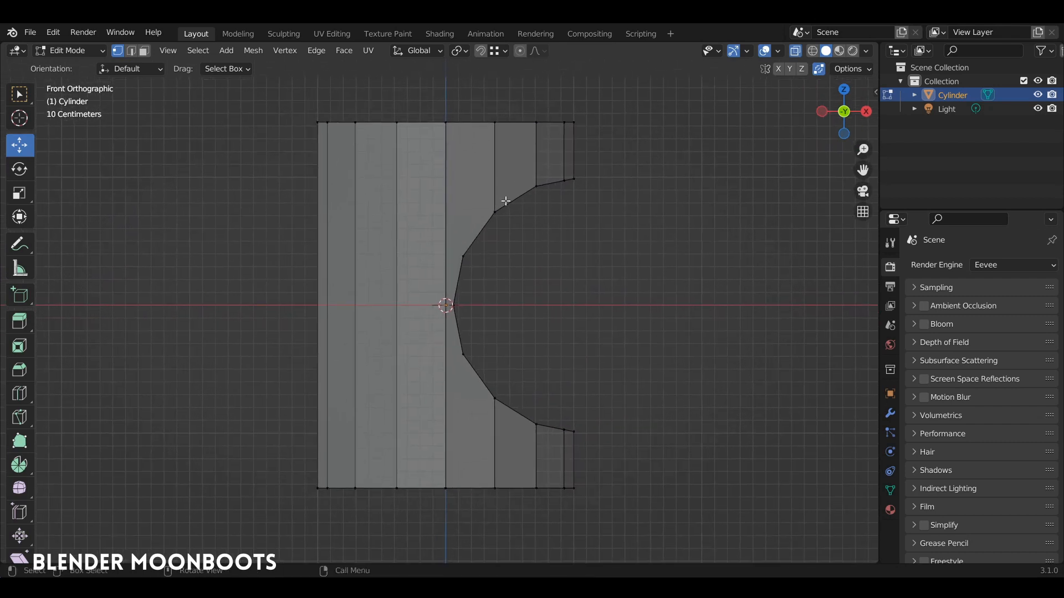
{"action": "key", "text": "k"}
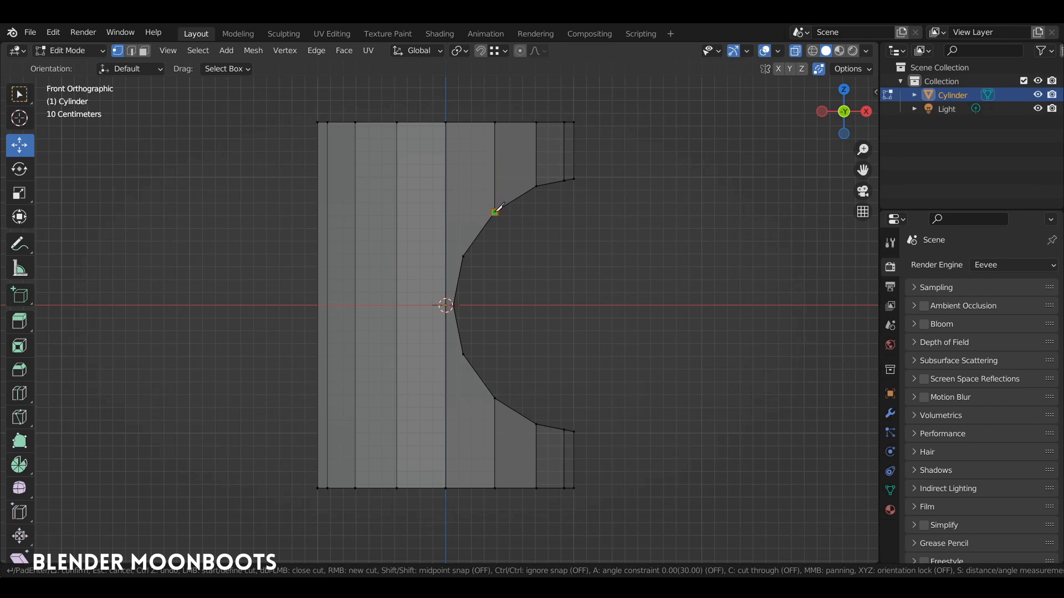
{"action": "key", "text": "a"}
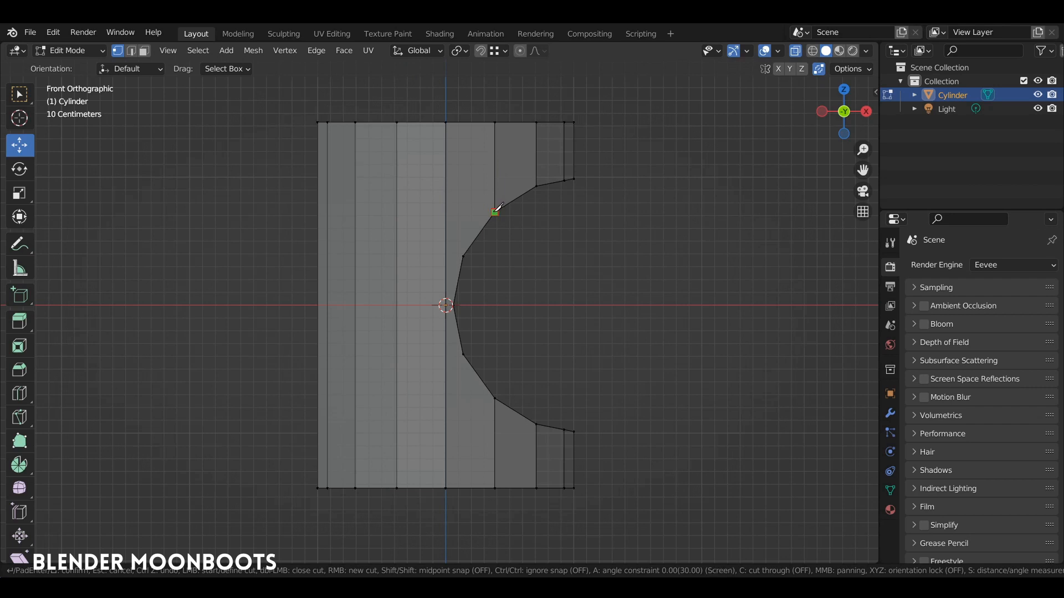
{"action": "left_click", "coordinate": [495, 212]}
{"action": "key", "text": "c"}
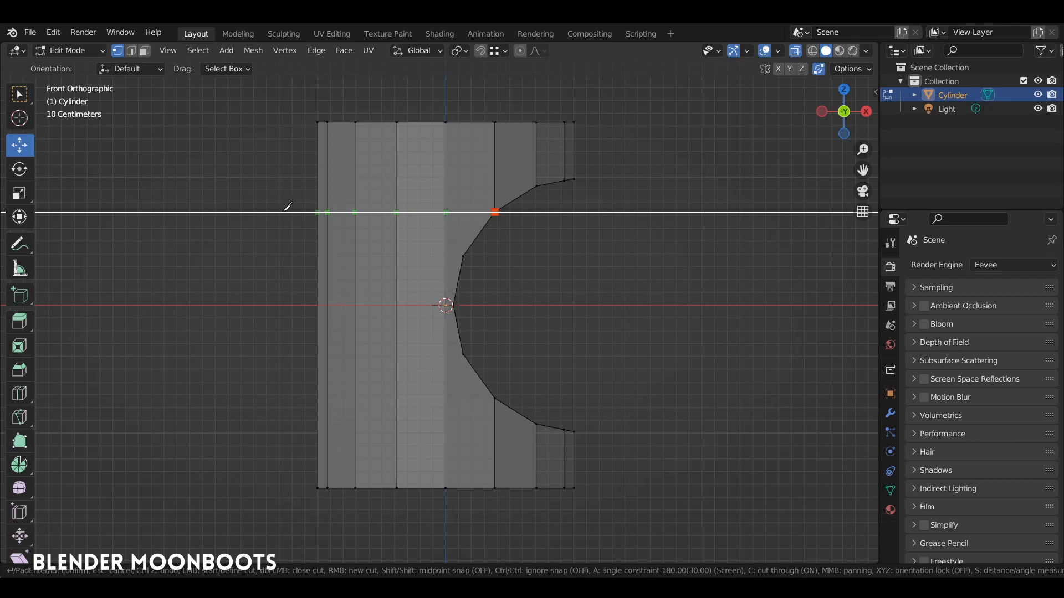
{"action": "left_click", "coordinate": [287, 208]}
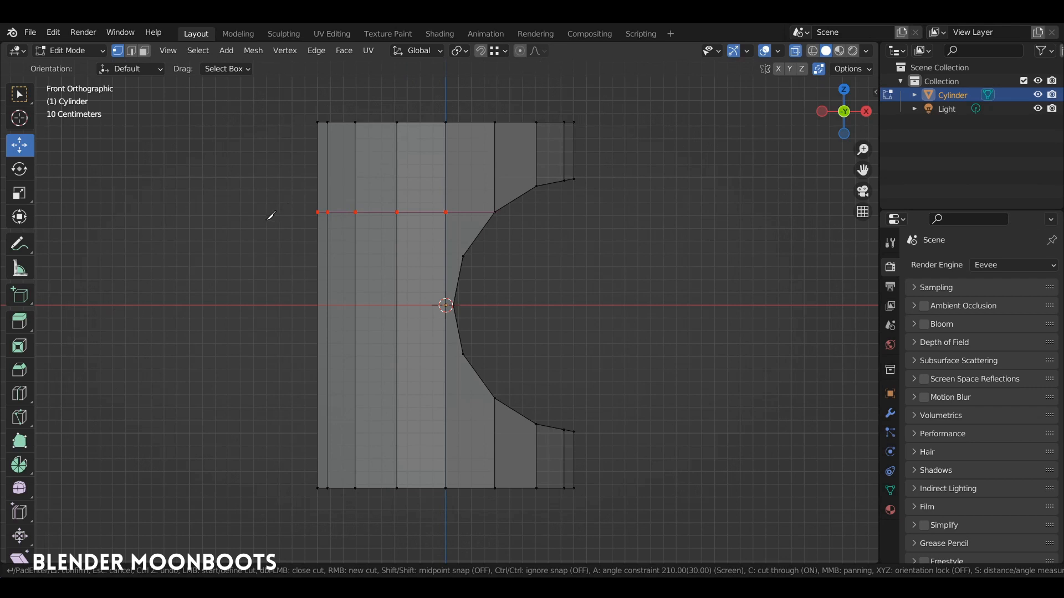
Step: Knife two more horizontal cuts through the cylinder, from the next lower profile vertex and from the profile's middle vertex
{"action": "left_click", "coordinate": [464, 256]}
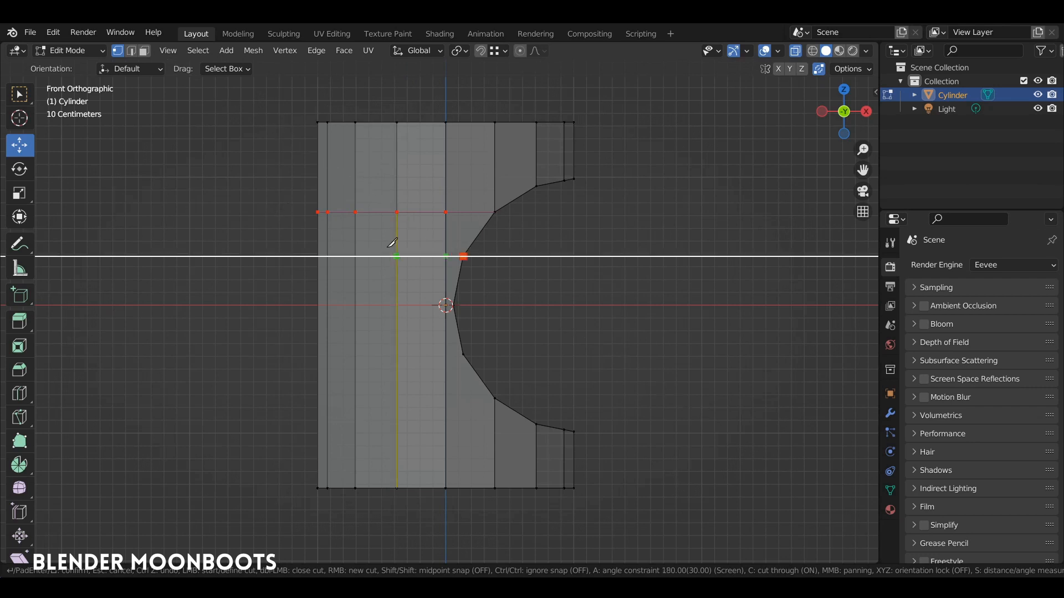
{"action": "left_click", "coordinate": [285, 249]}
{"action": "right_click", "coordinate": [419, 283]}
{"action": "left_click", "coordinate": [454, 304]}
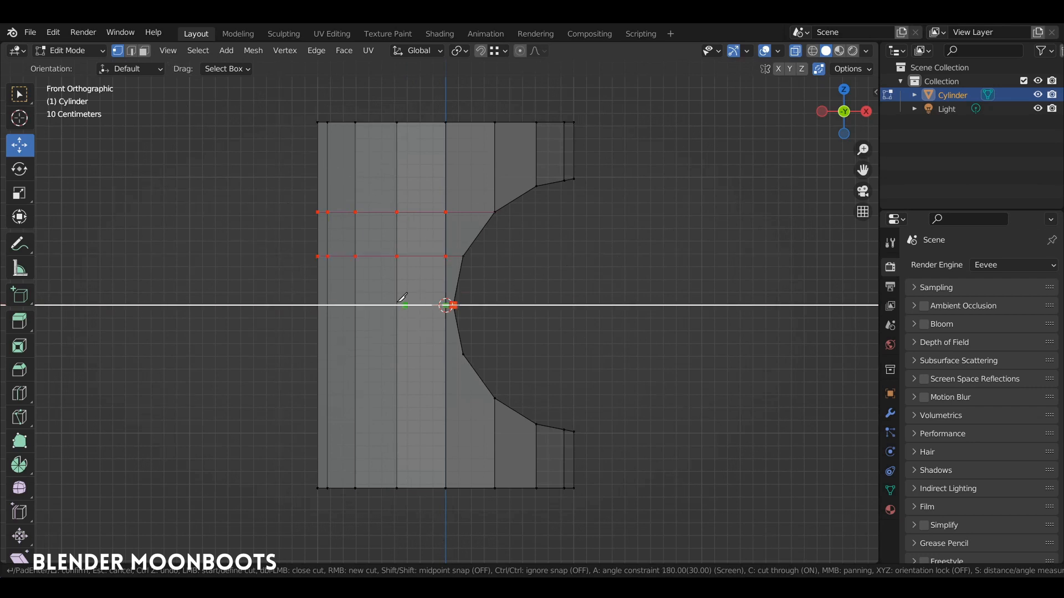
{"action": "left_click", "coordinate": [295, 302]}
{"action": "right_click", "coordinate": [282, 309]}
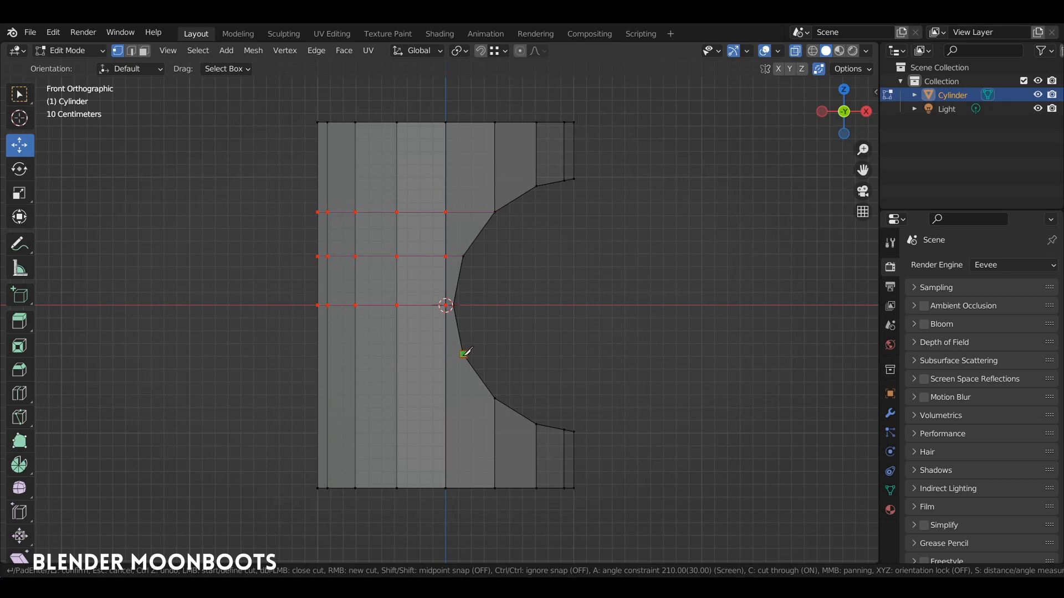
Step: Knife two horizontal cuts through the cylinder from the two profile vertices below the middle, and apply the knife cuts
{"action": "left_click", "coordinate": [465, 355]}
{"action": "left_click", "coordinate": [285, 361]}
{"action": "right_click", "coordinate": [279, 364]}
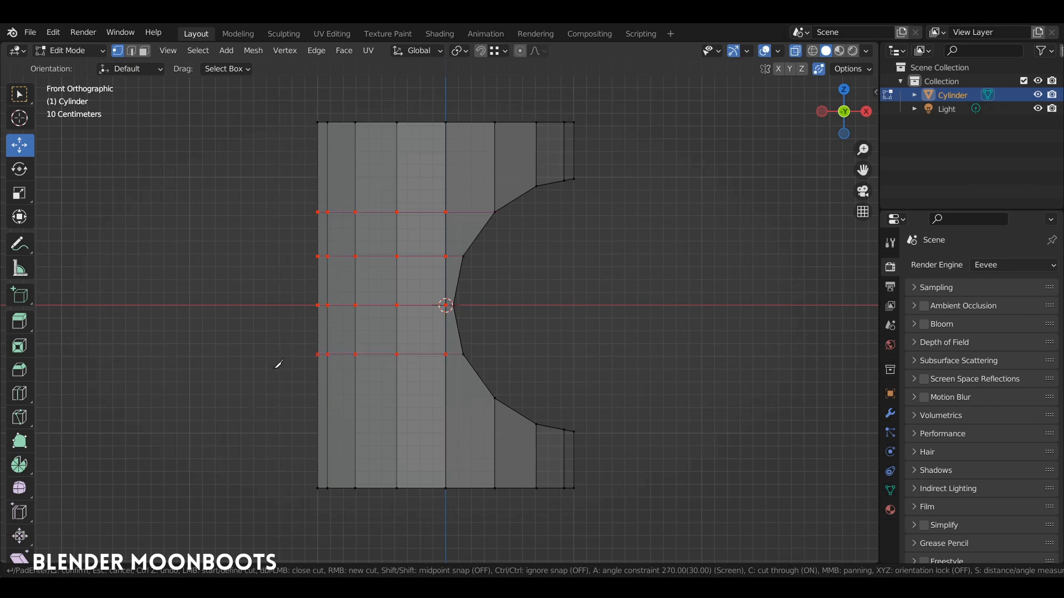
{"action": "left_click", "coordinate": [494, 397]}
{"action": "left_click", "coordinate": [285, 398]}
{"action": "right_click", "coordinate": [268, 396]}
{"action": "key", "text": "Return"}
Step: In face select mode, select the upper and middle faces of the cut's curved inner surface
{"action": "middle_click_drag", "start_coordinate": [377, 327], "coordinate": [430, 253]}
{"action": "key", "text": "3"}
{"action": "left_click", "coordinate": [438, 149]}
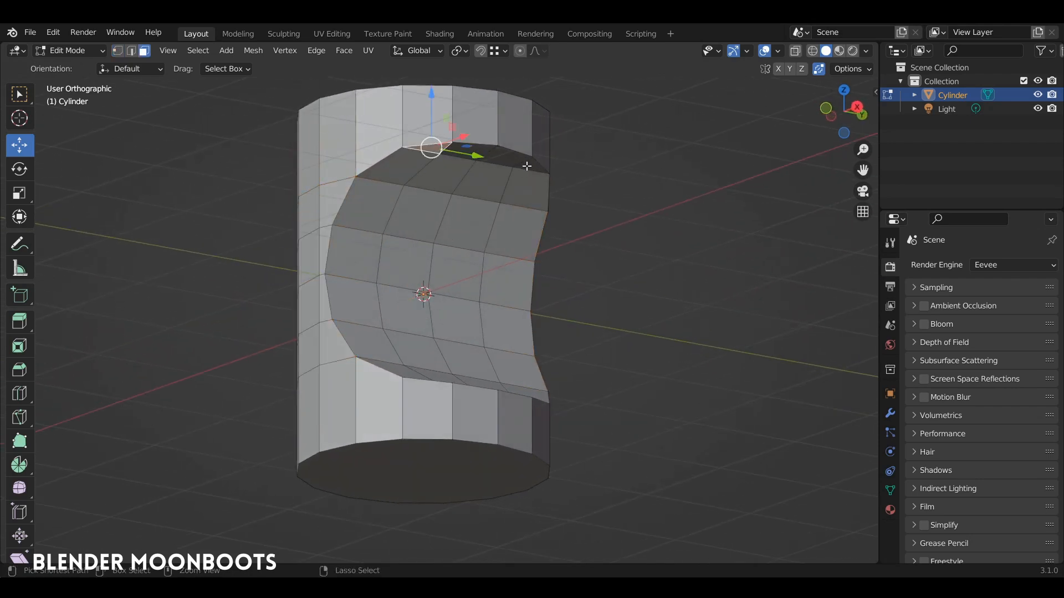
{"action": "left_click", "coordinate": [510, 160], "text": "ctrl"}
{"action": "middle_click_drag", "start_coordinate": [510, 161], "coordinate": [420, 169]}
{"action": "mouse_move", "coordinate": [419, 169]}
{"action": "right_mouse_down", "text": "ctrl"}
{"action": "mouse_move", "coordinate": [394, 319]}
{"action": "mouse_move", "coordinate": [539, 340]}
{"action": "mouse_move", "coordinate": [529, 225]}
{"action": "right_mouse_up", "text": "ctrl"}
{"action": "middle_click_drag", "start_coordinate": [530, 225], "coordinate": [535, 184]}
{"action": "right_click_drag", "start_coordinate": [534, 184], "coordinate": [554, 171], "text": "ctrl"}
Step: Add the six remaining lower faces of the cut's inner surface to the selection
{"action": "middle_click_drag", "start_coordinate": [532, 239], "coordinate": [504, 353]}
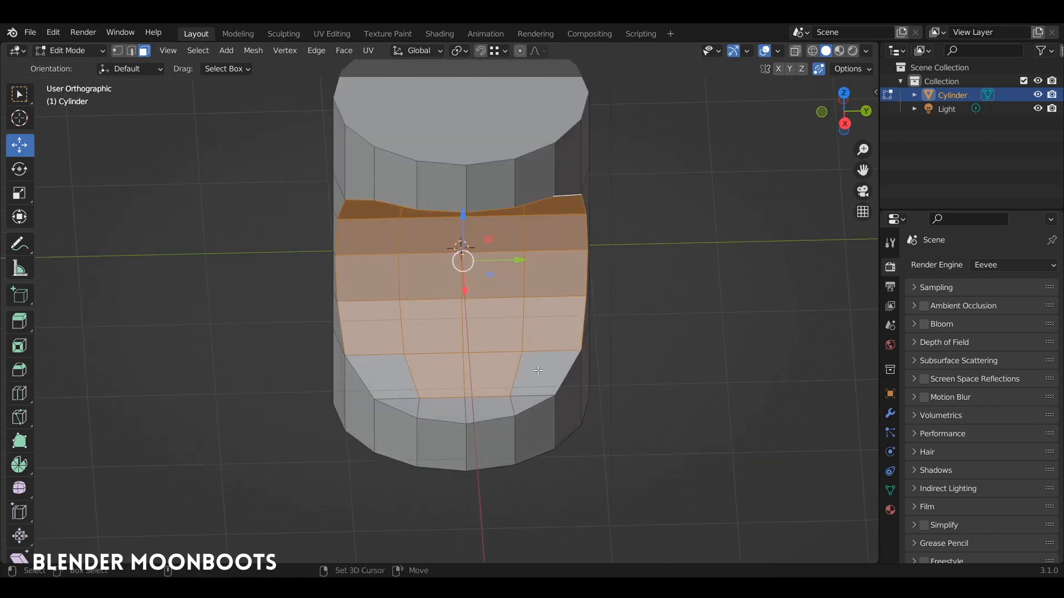
{"action": "left_click", "coordinate": [540, 375], "text": "shift"}
{"action": "left_click", "coordinate": [527, 402], "text": "shift"}
{"action": "left_click", "coordinate": [490, 408], "text": "shift"}
{"action": "left_click", "coordinate": [444, 408], "text": "shift"}
{"action": "left_click", "coordinate": [407, 404], "text": "shift"}
{"action": "left_click", "coordinate": [394, 379], "text": "shift"}
Step: Extrude the selected inner faces of the cut along their normals by about 0.234 m
{"action": "middle_click_drag", "start_coordinate": [394, 379], "coordinate": [535, 269]}
{"action": "key", "text": "alt+e"}
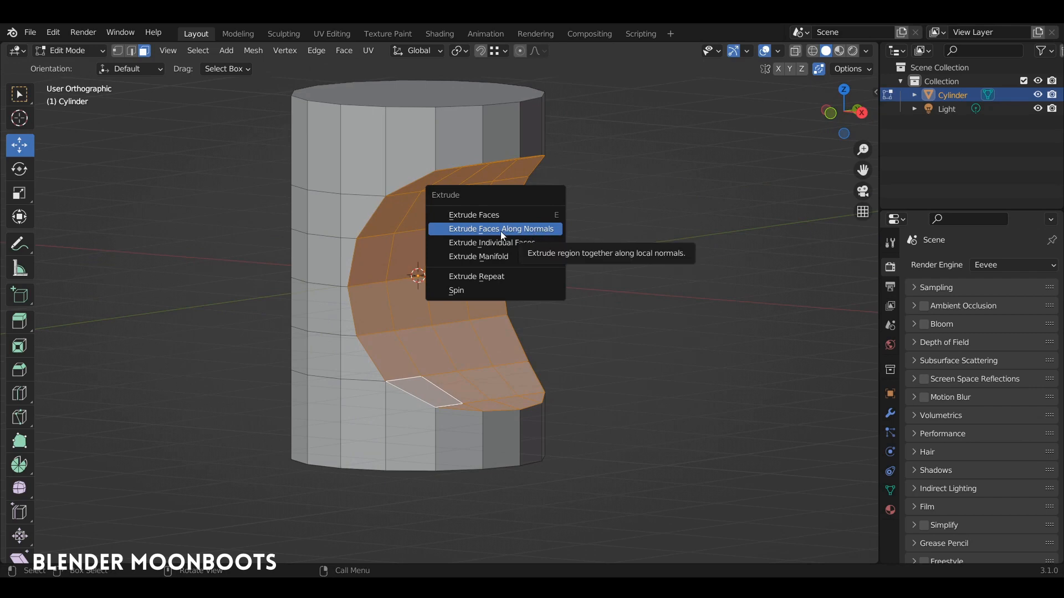
{"action": "left_click", "coordinate": [530, 232]}
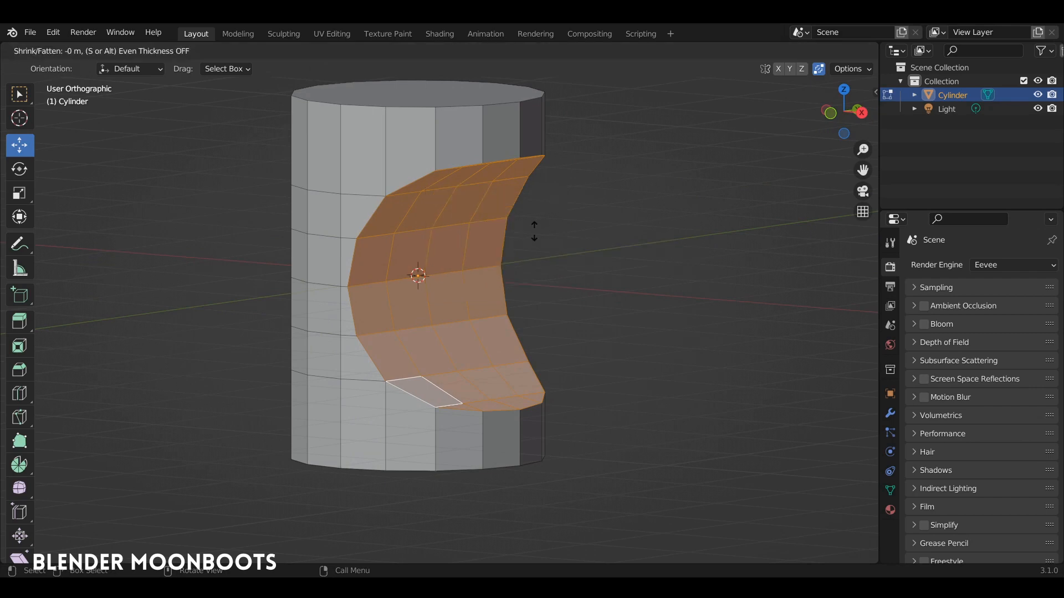
{"action": "left_click", "coordinate": [442, 216]}
Step: Move the extruded faces about -0.039 m along X and scale them to about 0.910 along Y
{"action": "key", "text": "KP_1"}
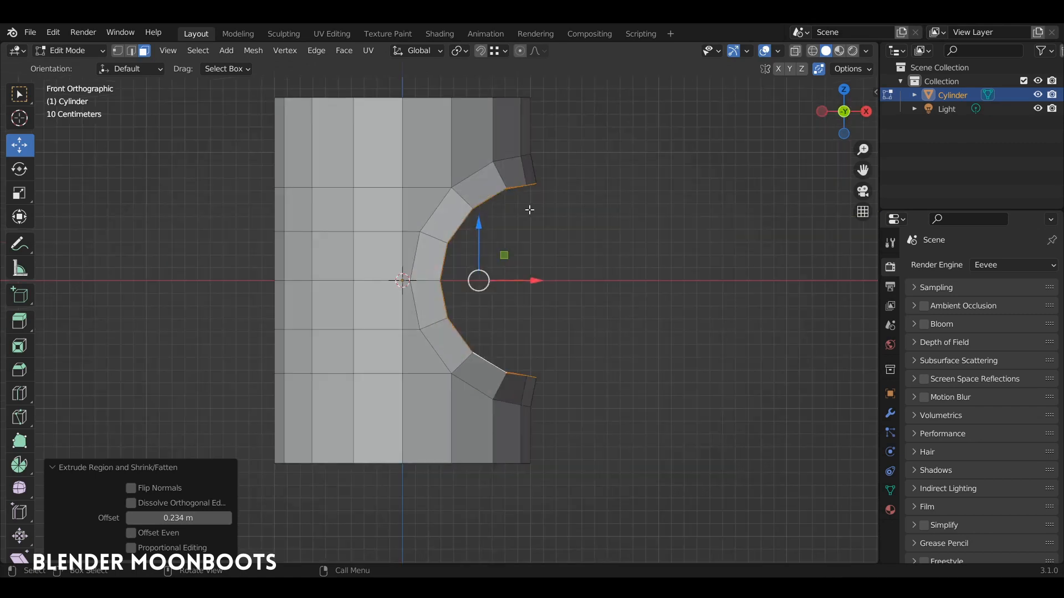
{"action": "mouse_move", "coordinate": [534, 279]}
{"action": "left_mouse_down"}
{"action": "mouse_move", "coordinate": [520, 281]}
{"action": "mouse_move", "coordinate": [531, 269]}
{"action": "left_mouse_up"}
{"action": "key", "text": "KP_3"}
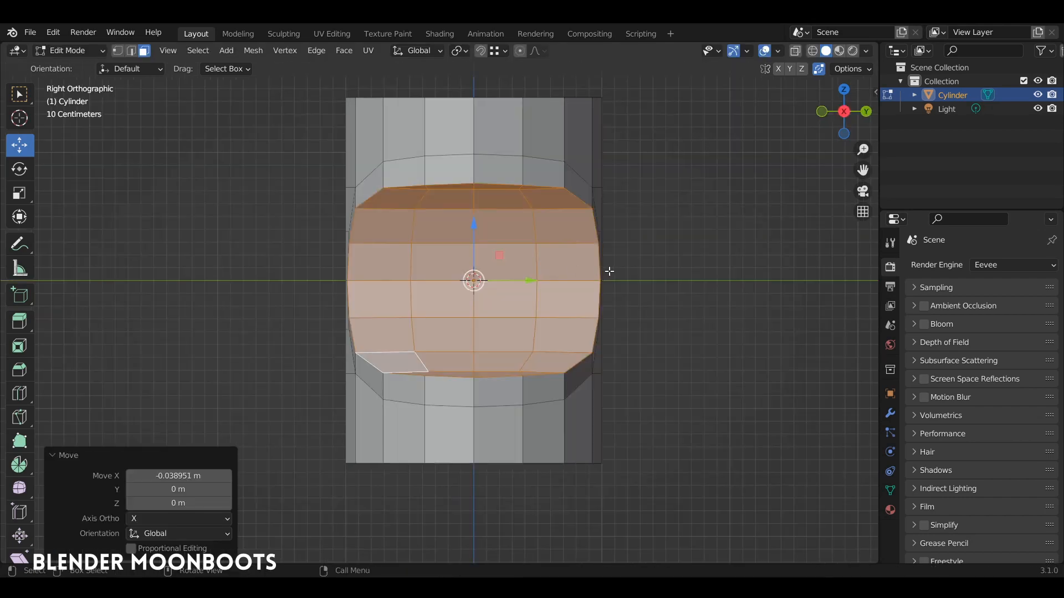
{"action": "key", "text": "s"}
{"action": "key", "text": "y"}
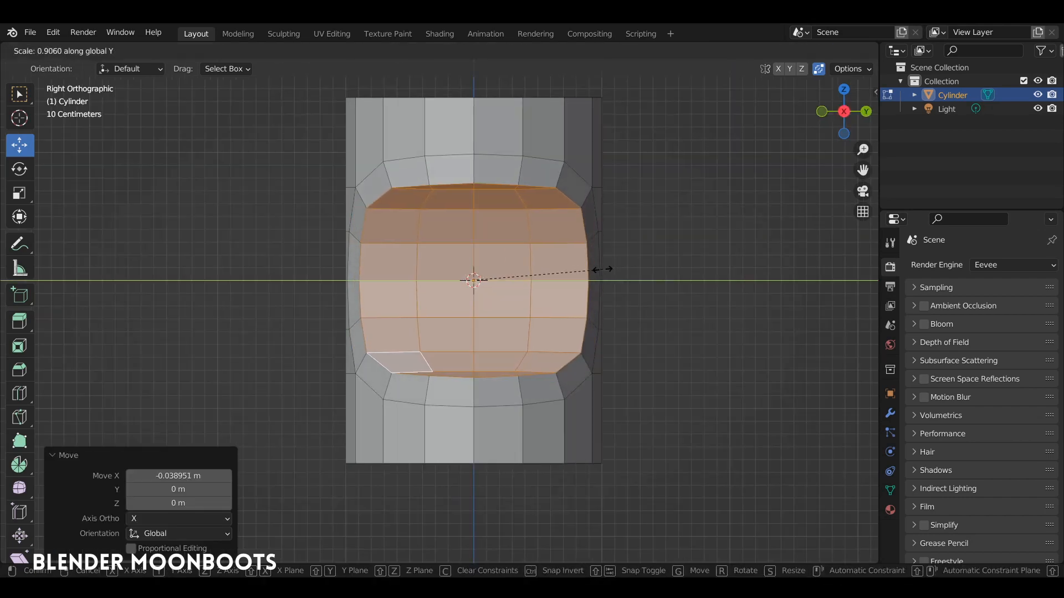
{"action": "left_click", "coordinate": [603, 270]}
Step: Bevel the outer edge loop around the cut on the cylinder wall, with a width of about 0.0283 m and one segment
{"action": "left_click_drag", "start_coordinate": [602, 270], "coordinate": [722, 283], "text": "alt"}
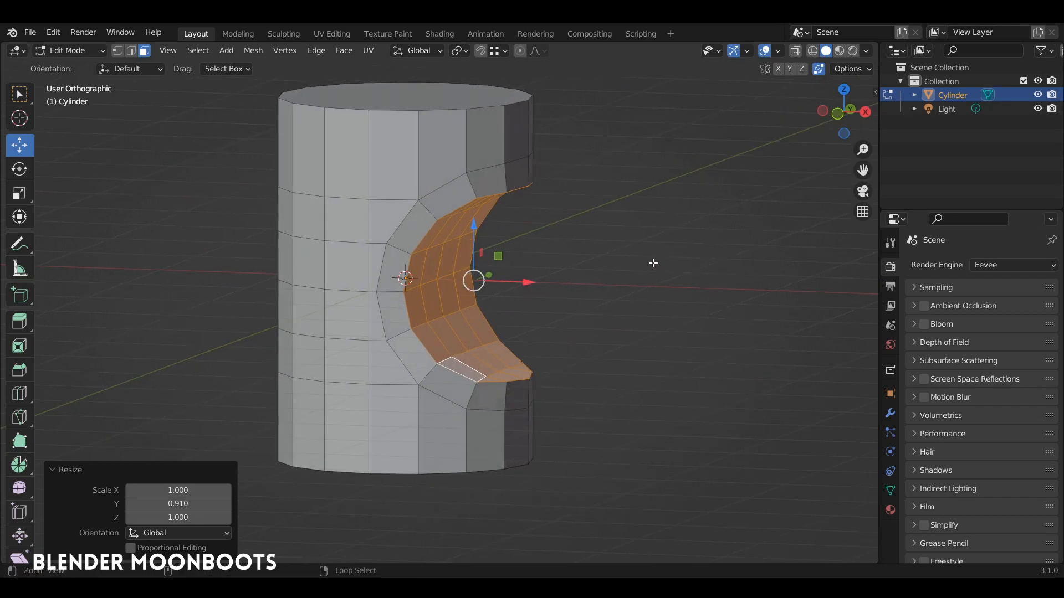
{"action": "left_click_drag", "start_coordinate": [647, 248], "coordinate": [634, 248], "text": "alt"}
{"action": "key", "text": "2"}
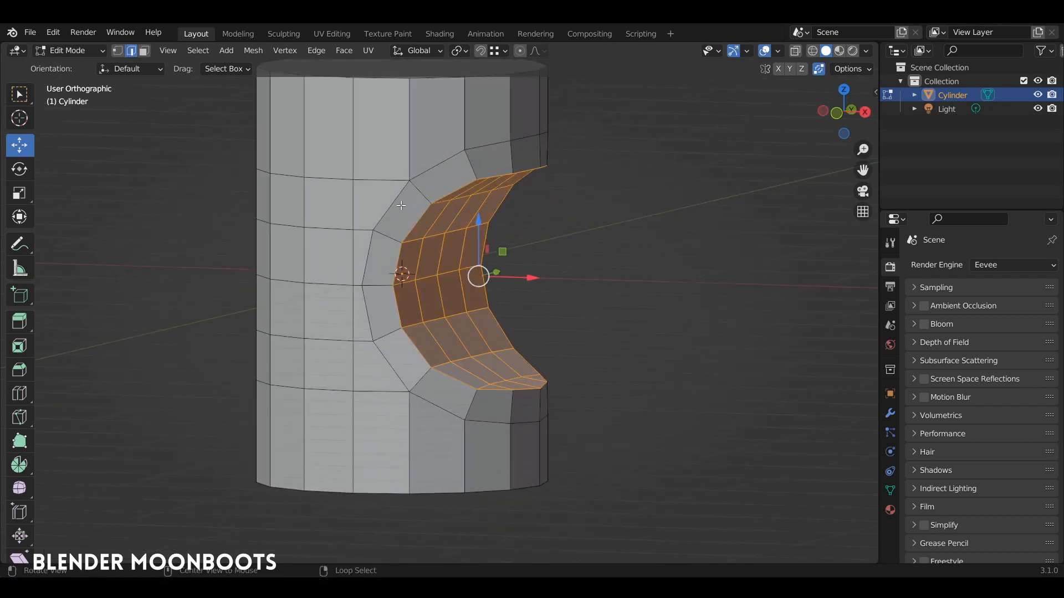
{"action": "right_click", "coordinate": [406, 195], "text": "alt"}
{"action": "right_click", "coordinate": [442, 165], "text": "alt"}
{"action": "left_click_drag", "start_coordinate": [442, 165], "coordinate": [360, 175], "text": "alt"}
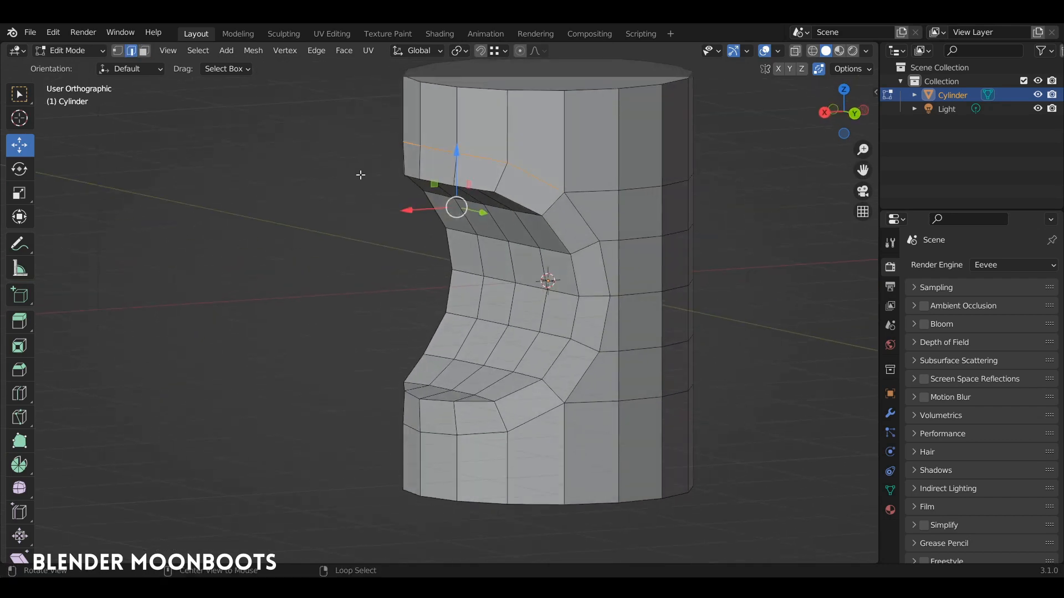
{"action": "right_click", "coordinate": [585, 219], "text": "alt"}
{"action": "left_click_drag", "start_coordinate": [585, 219], "coordinate": [479, 428], "text": "alt"}
{"action": "right_click", "coordinate": [450, 430], "text": "alt+shift"}
{"action": "left_click_drag", "start_coordinate": [455, 273], "coordinate": [492, 283], "text": "alt"}
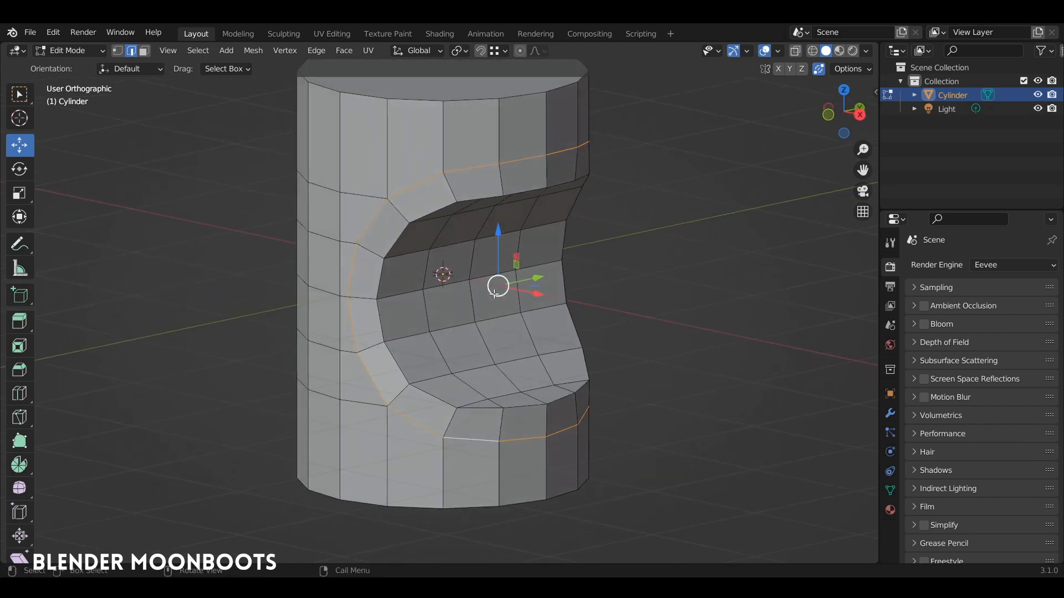
{"action": "key", "text": "ctrl+b"}
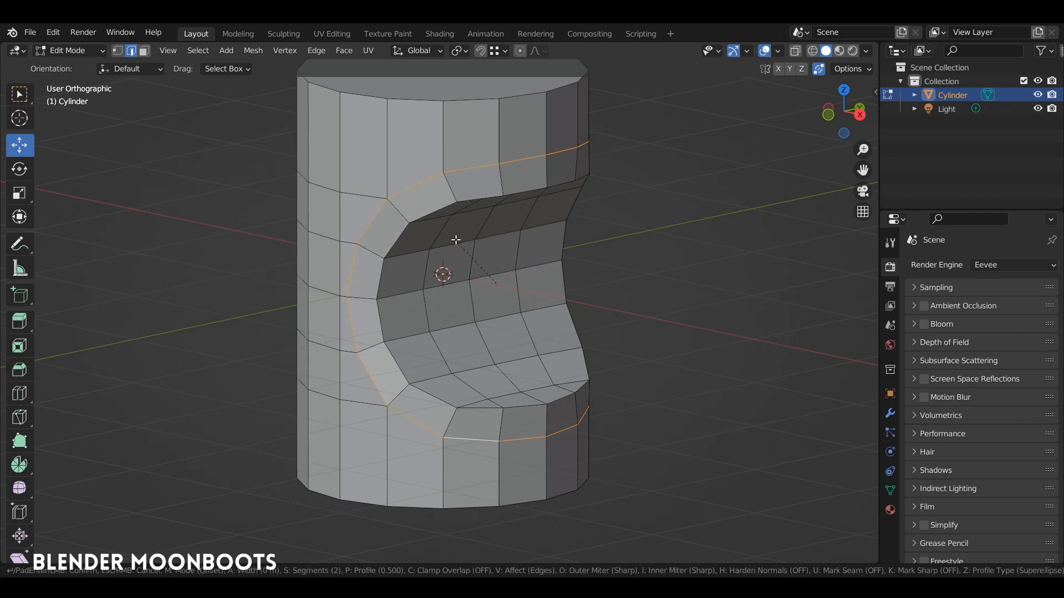
{"action": "left_click", "coordinate": [557, 231]}
Step: Extrude the bevelled face strip around the cut inward along its normals by about 0.106 m to form a groove
{"action": "middle_click_drag", "start_coordinate": [557, 232], "coordinate": [565, 228]}
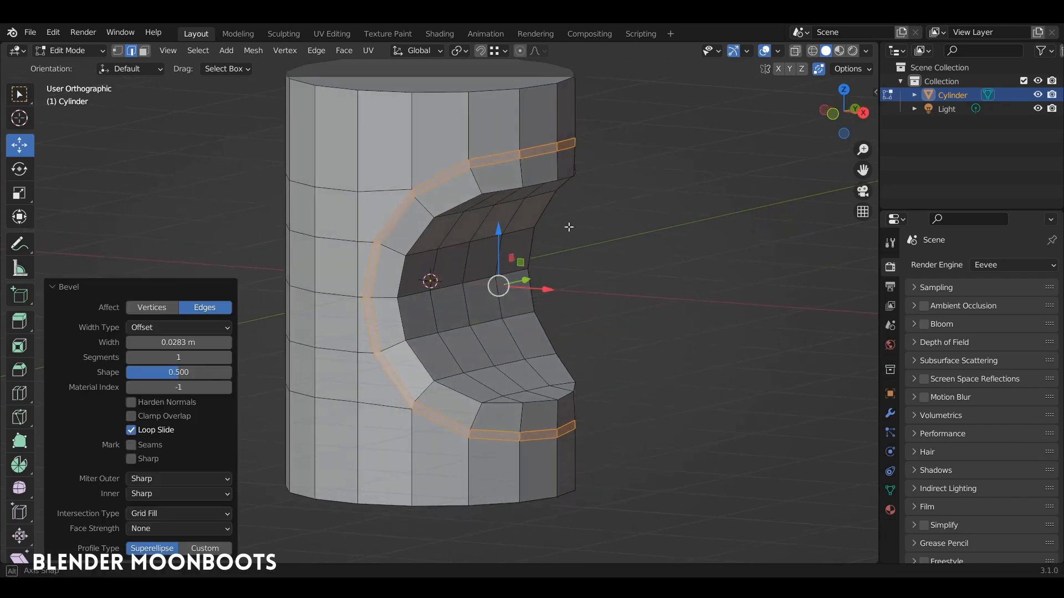
{"action": "key", "text": "alt+e"}
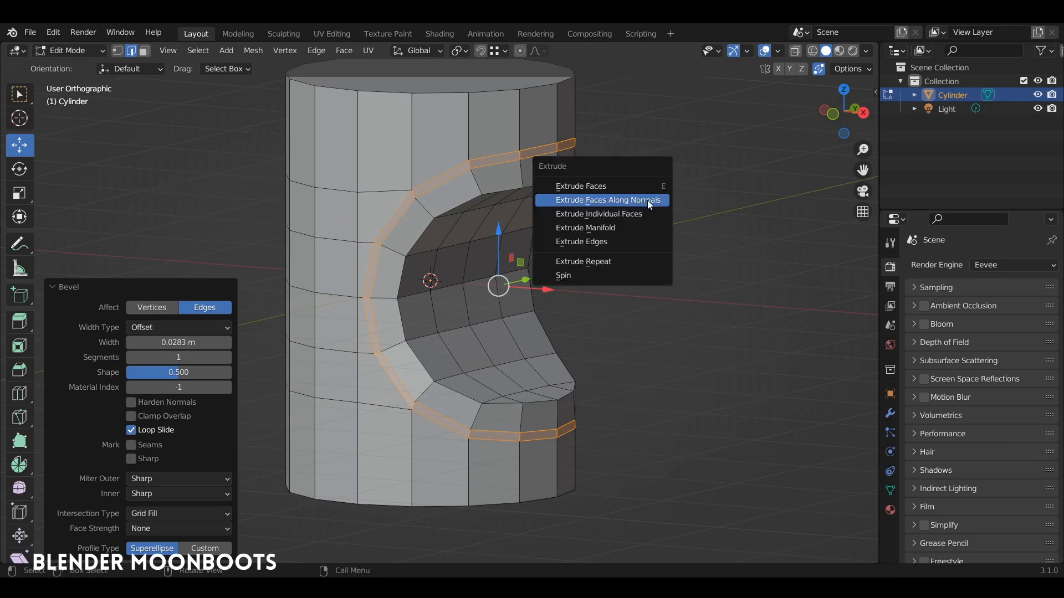
{"action": "left_click", "coordinate": [650, 204]}
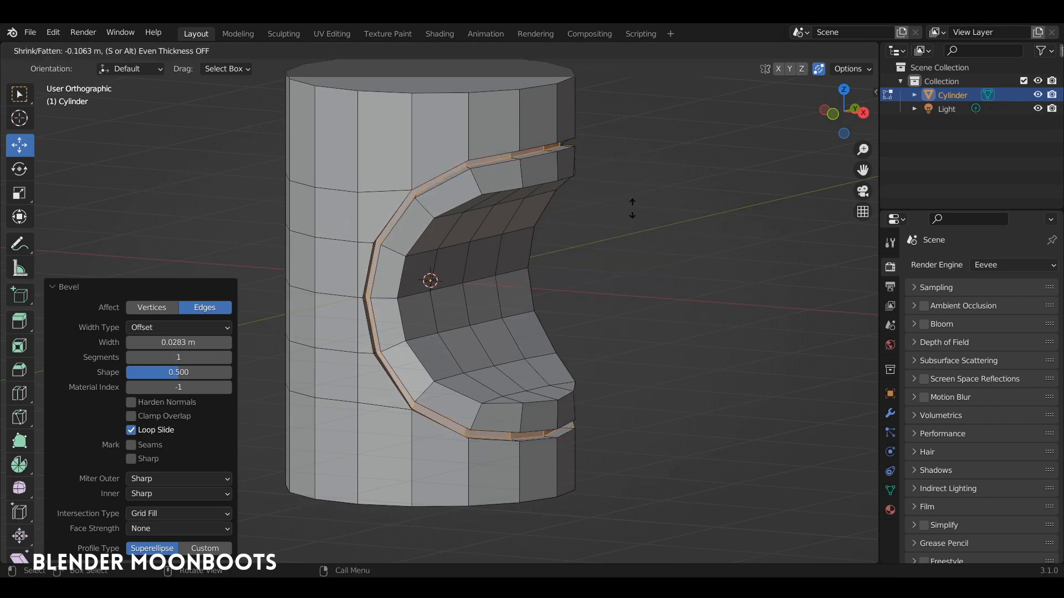
{"action": "left_click", "coordinate": [630, 210]}
Step: Slide the wall vertex beside the groove's midpoint away from the groove by a factor of about 0.256
{"action": "middle_click_drag", "start_coordinate": [625, 206], "coordinate": [343, 245]}
{"action": "key", "text": "1"}
{"action": "left_click", "coordinate": [347, 284]}
{"action": "middle_click_drag", "start_coordinate": [347, 284], "coordinate": [397, 300]}
{"action": "key", "text": "shift+v"}
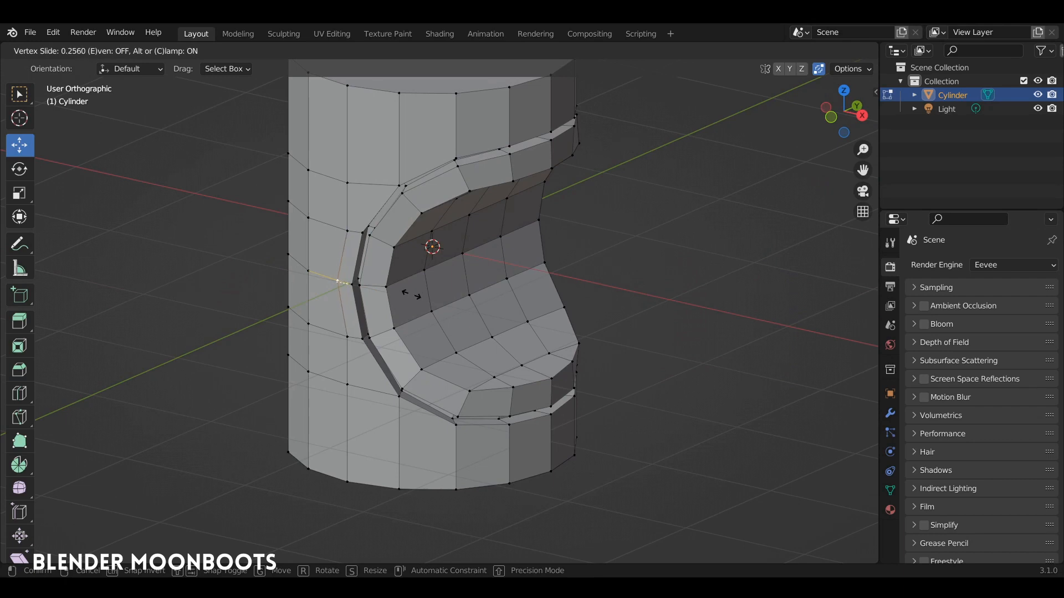
{"action": "left_click", "coordinate": [411, 295]}
Step: Select the outer edge loops on both sides of the groove and the edge loop where the rim meets the cut's inner surface
{"action": "middle_click_drag", "start_coordinate": [416, 288], "coordinate": [434, 269]}
{"action": "left_click", "coordinate": [377, 236], "text": "alt"}
{"action": "middle_click_drag", "start_coordinate": [363, 236], "coordinate": [492, 168]}
{"action": "middle_click_drag", "start_coordinate": [536, 216], "coordinate": [574, 316]}
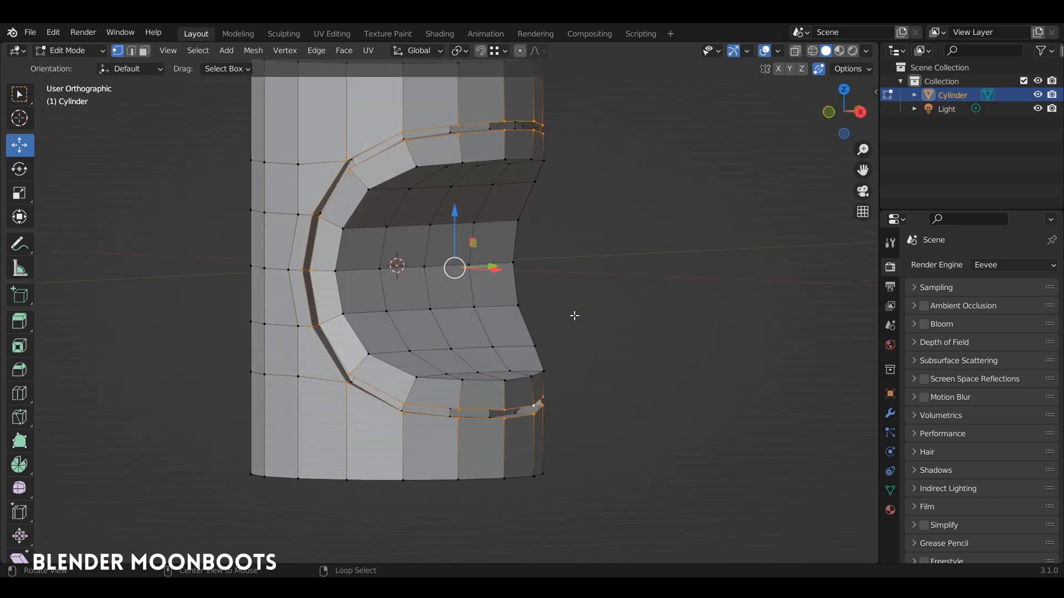
{"action": "left_click", "coordinate": [397, 175], "text": "alt+shift"}
{"action": "middle_click_drag", "start_coordinate": [397, 175], "coordinate": [379, 190]}
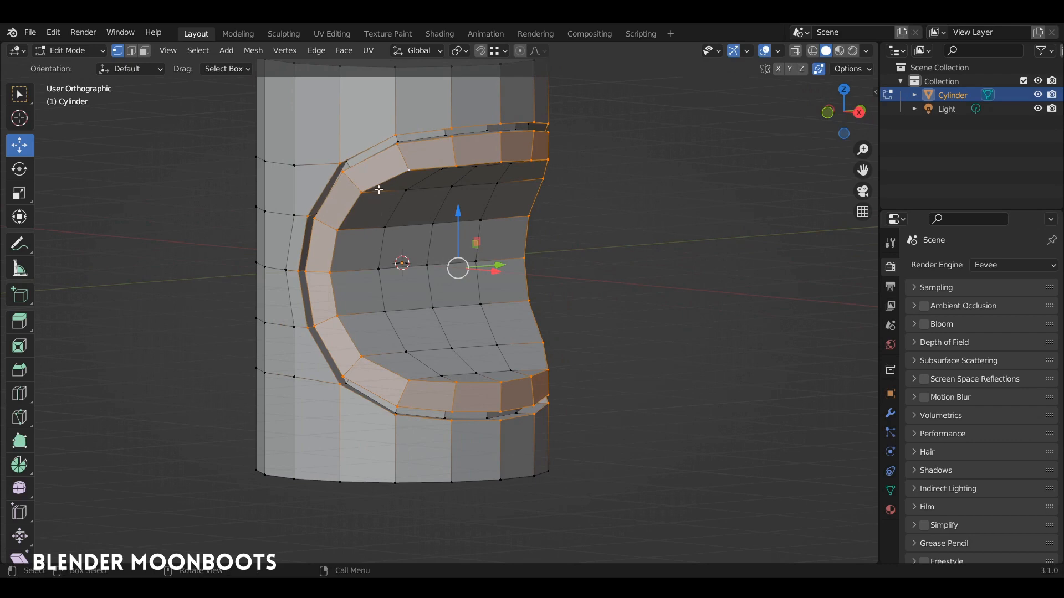
{"action": "key", "text": "2"}
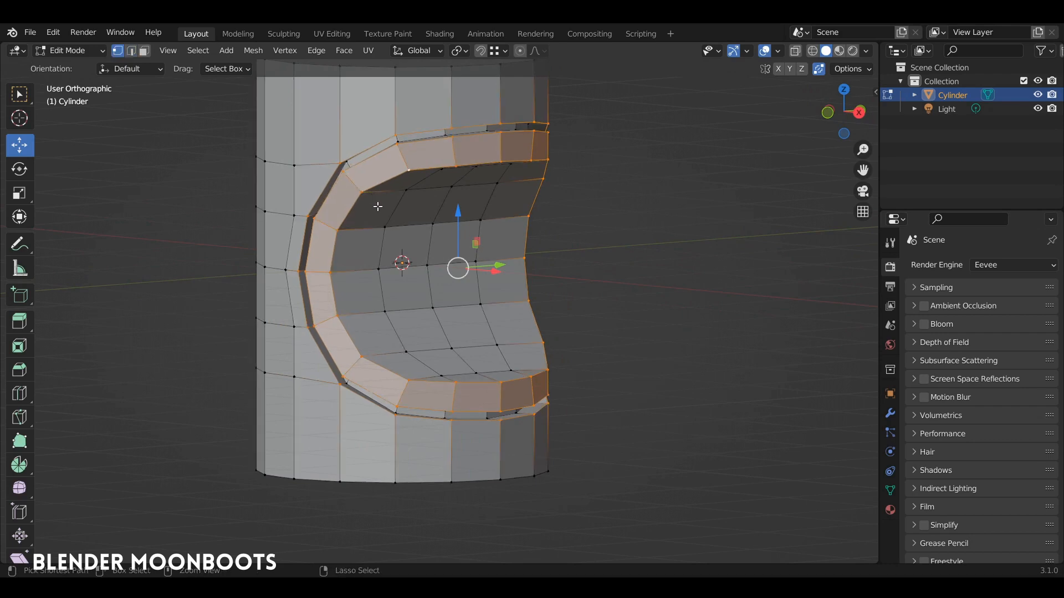
{"action": "left_click", "coordinate": [377, 207], "text": "alt"}
{"action": "left_click", "coordinate": [348, 211], "text": "alt+shift"}
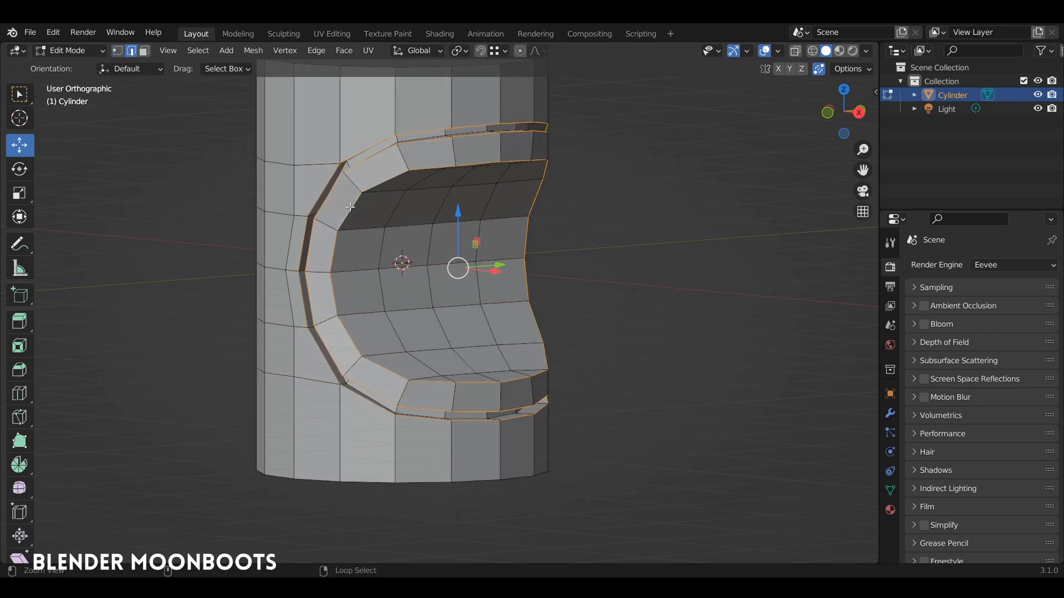
Step: Bevel the selected groove and rim edge loops with a width of about 0.0249 m and two segments
{"action": "middle_click_drag", "start_coordinate": [350, 212], "coordinate": [419, 213]}
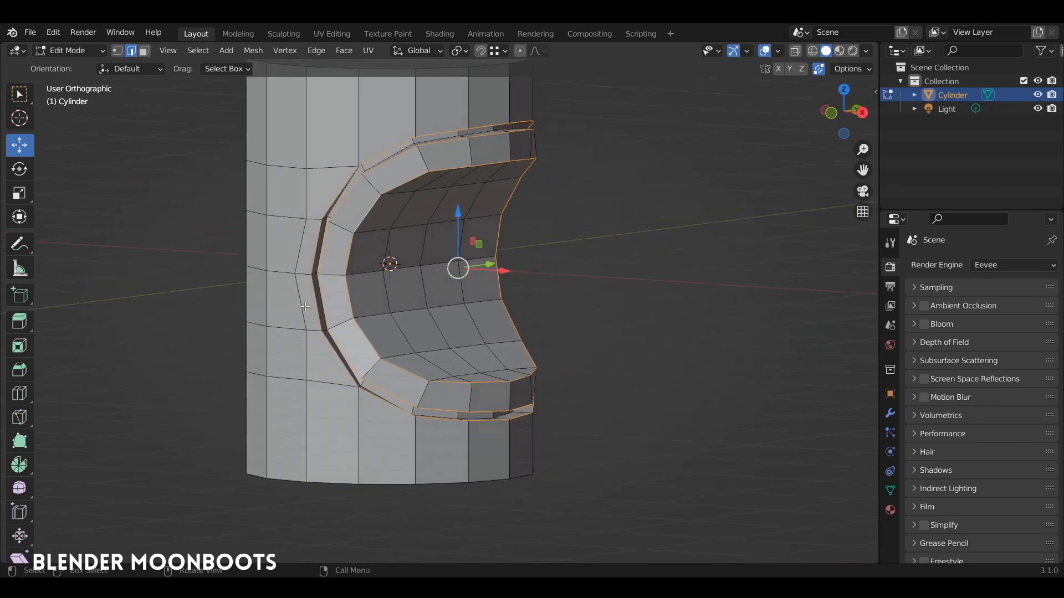
{"action": "mouse_move", "coordinate": [403, 255]}
{"action": "middle_mouse_down"}
{"action": "mouse_move", "coordinate": [412, 200]}
{"action": "mouse_move", "coordinate": [398, 238]}
{"action": "middle_mouse_up"}
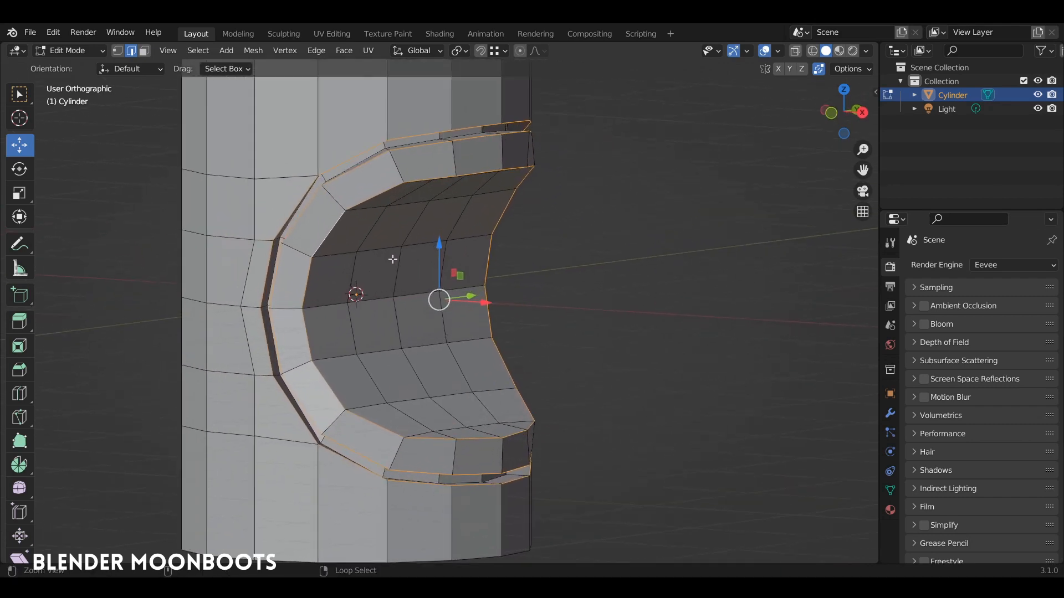
{"action": "key", "text": "ctrl+b"}
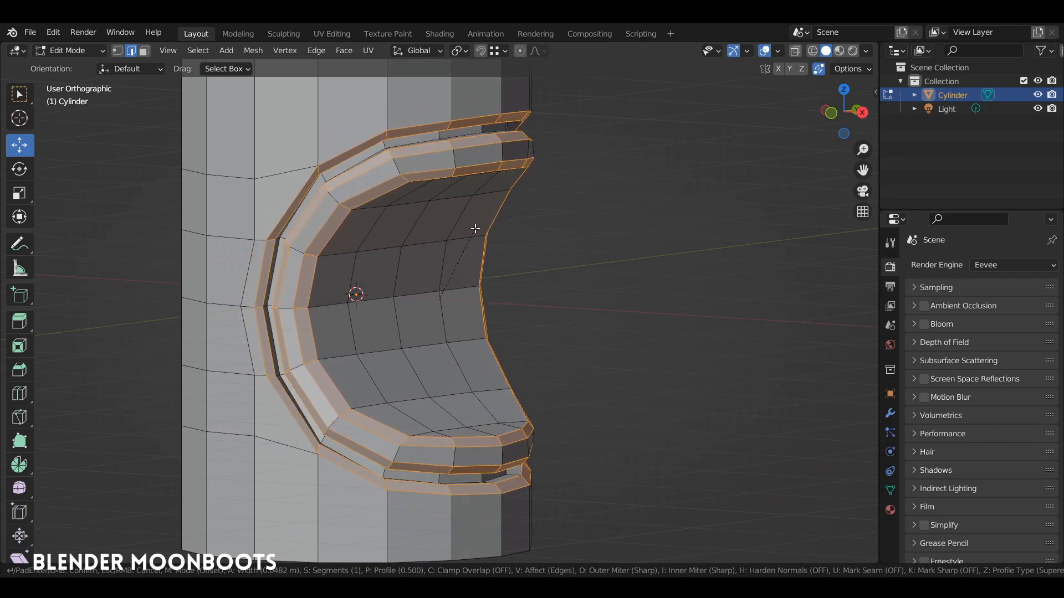
{"action": "scroll", "coordinate": [476, 229], "scroll_direction": "up", "scroll_amount": 1}
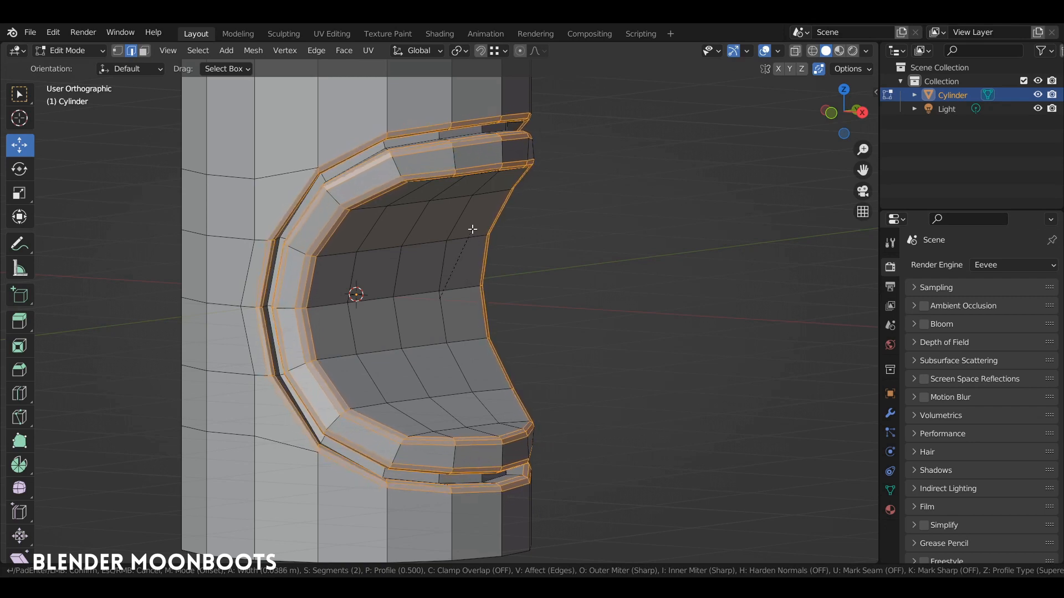
{"action": "left_click", "coordinate": [470, 228]}
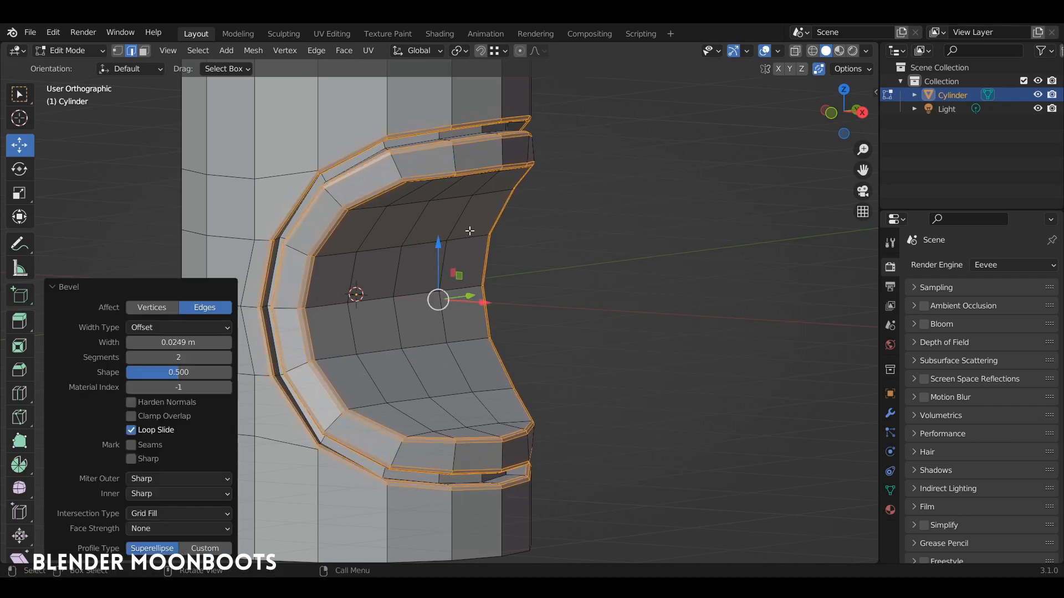
Step: Add a loop cut near the cylinder's top edge at a factor of about -0.716 and flatten it with a Z scale of 0
{"action": "middle_click_drag", "start_coordinate": [470, 228], "coordinate": [458, 192]}
{"action": "key", "text": "ctrl+r"}
{"action": "left_click", "coordinate": [457, 193]}
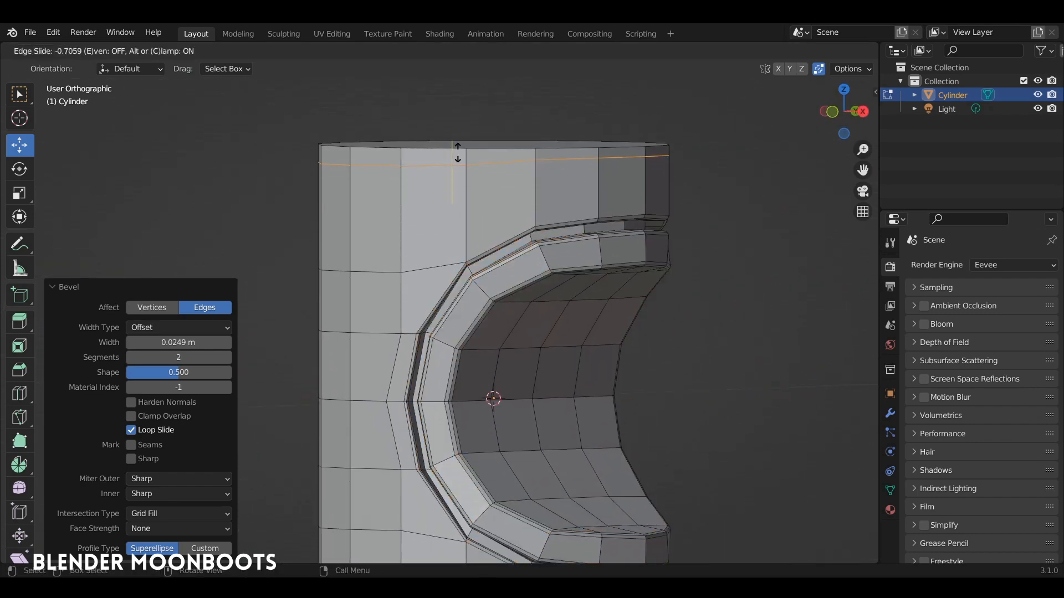
{"action": "left_click", "coordinate": [463, 146]}
{"action": "key", "text": "s"}
{"action": "key", "text": "z"}
{"action": "key", "text": "0"}
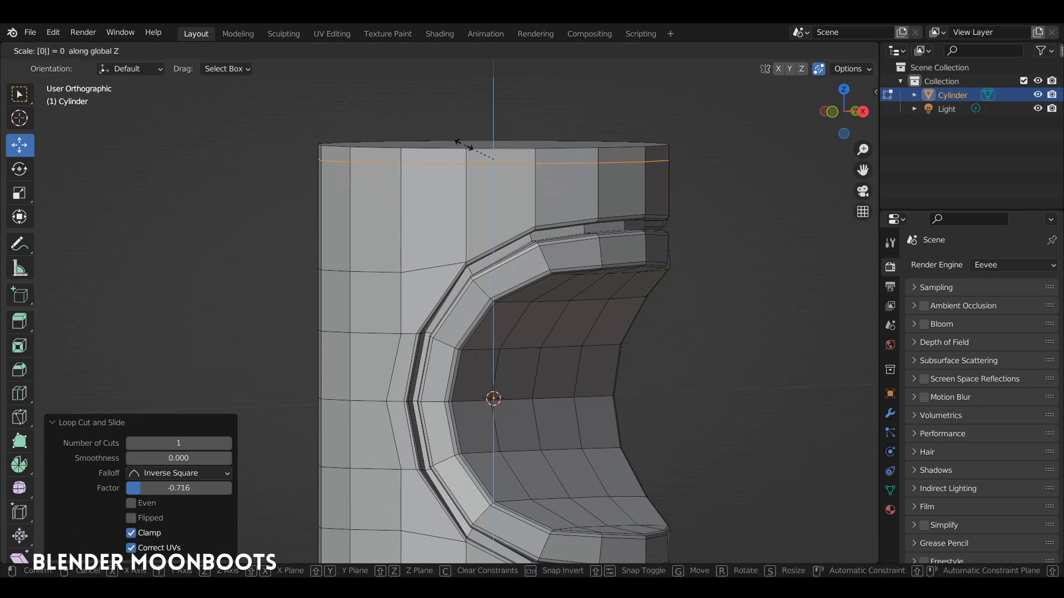
{"action": "key", "text": "Return"}
Step: Add a loop cut near the cylinder's bottom edge at a factor of about -0.609 and flatten it with a Z scale of 0
{"action": "middle_click_drag", "start_coordinate": [324, 305], "coordinate": [325, 145], "text": "shift"}
{"action": "scroll", "coordinate": [326, 145], "scroll_direction": "down", "scroll_amount": 1}
{"action": "key", "text": "ctrl+r"}
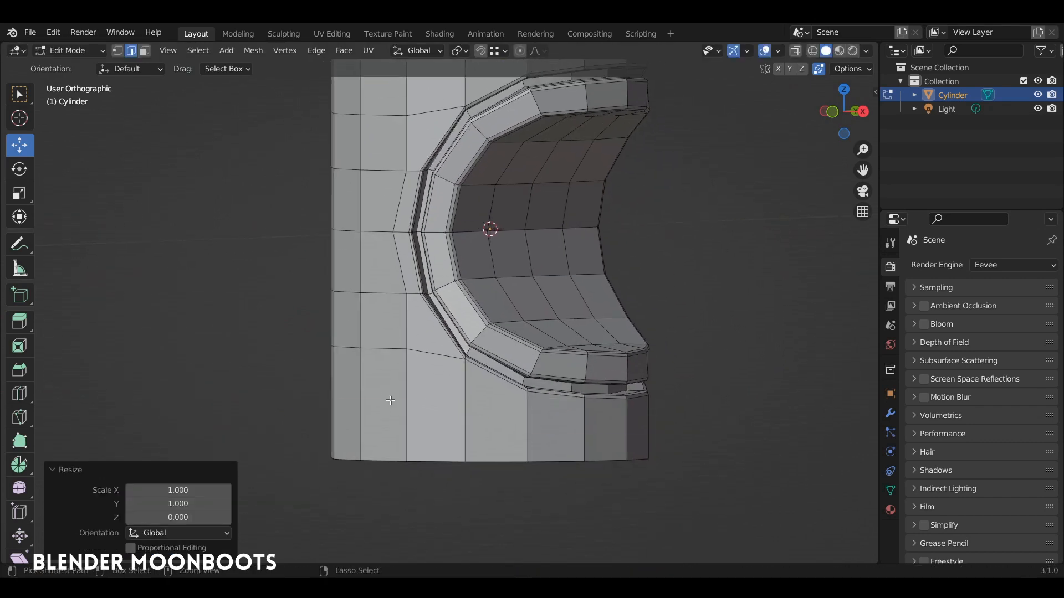
{"action": "left_click", "coordinate": [380, 433]}
{"action": "left_click", "coordinate": [379, 406]}
{"action": "key", "text": "s"}
{"action": "key", "text": "z"}
{"action": "key", "text": "0"}
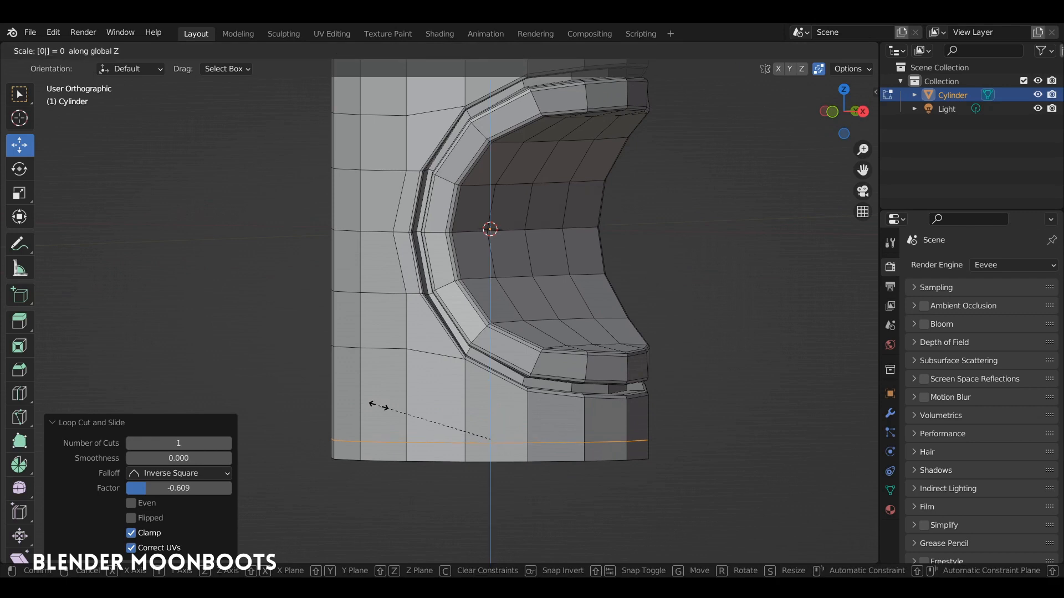
{"action": "key", "text": "Return"}
Step: Move the lower loop about -0.052 m along Z, closer to the cylinder's bottom edge
{"action": "middle_click_drag", "start_coordinate": [399, 247], "coordinate": [404, 272], "text": "shift"}
{"action": "key", "text": "g"}
{"action": "key", "text": "z"}
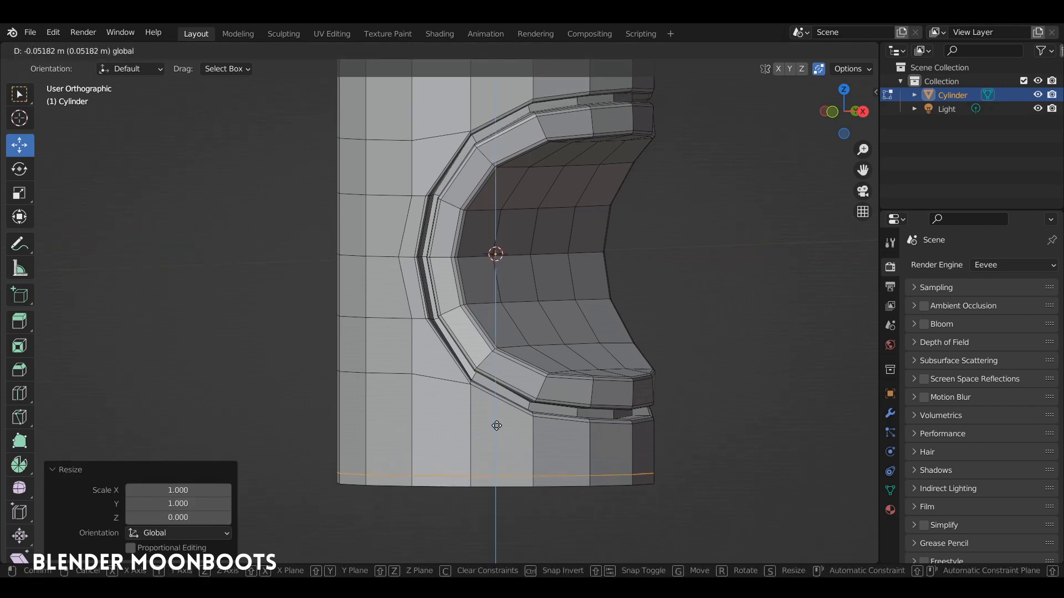
{"action": "left_click", "coordinate": [495, 426]}
Step: Select the upper loop and move it about 0.031 m along Z, closer to the cylinder's top edge
{"action": "middle_click_drag", "start_coordinate": [500, 235], "coordinate": [497, 359], "text": "shift"}
{"action": "right_click", "coordinate": [485, 159], "text": "alt"}
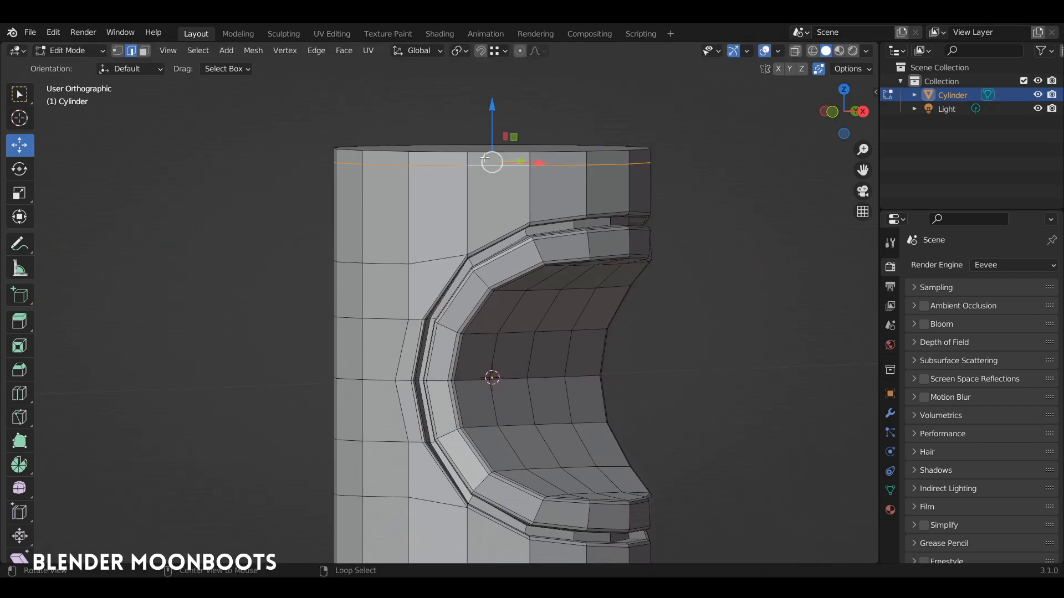
{"action": "left_click_drag", "start_coordinate": [494, 103], "coordinate": [493, 100]}
Step: Select the boundary loop of the cylinder's top cap and inset the cap face
{"action": "middle_click_drag", "start_coordinate": [493, 101], "coordinate": [510, 172]}
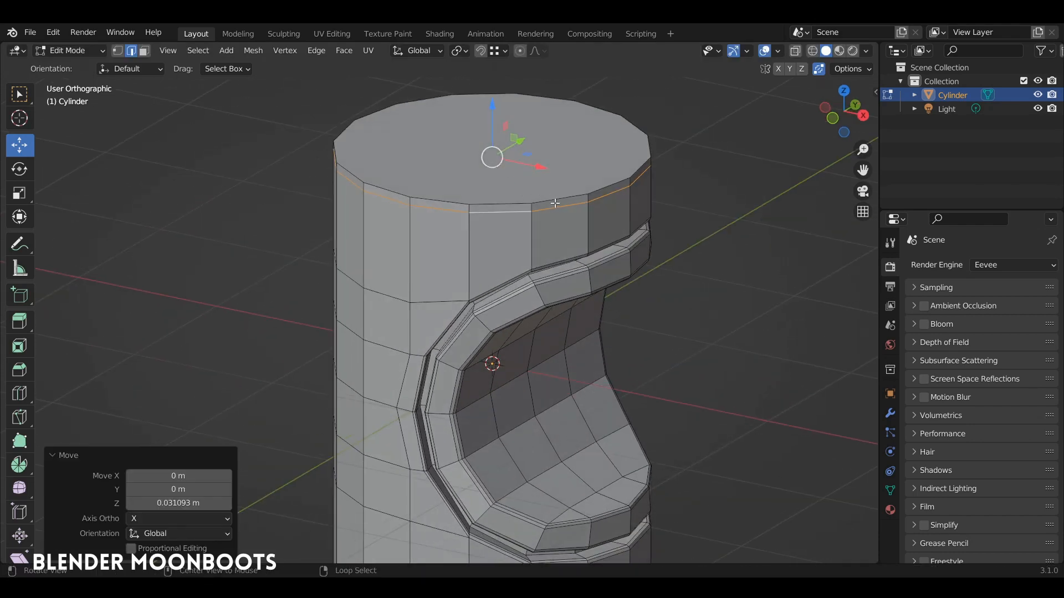
{"action": "key", "text": "1"}
{"action": "right_click", "coordinate": [600, 186], "text": "alt"}
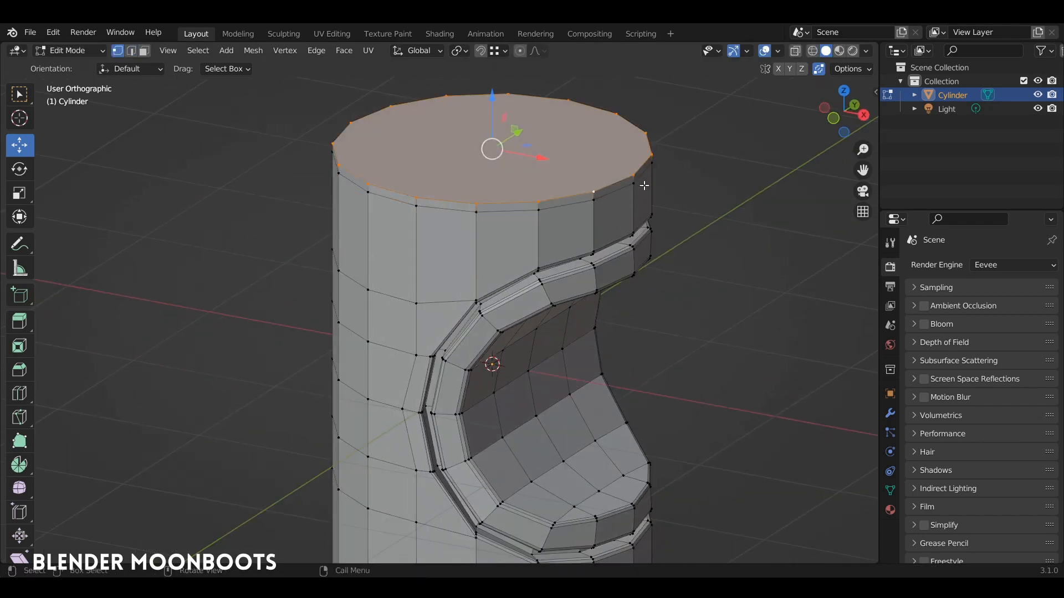
{"action": "key", "text": "i"}
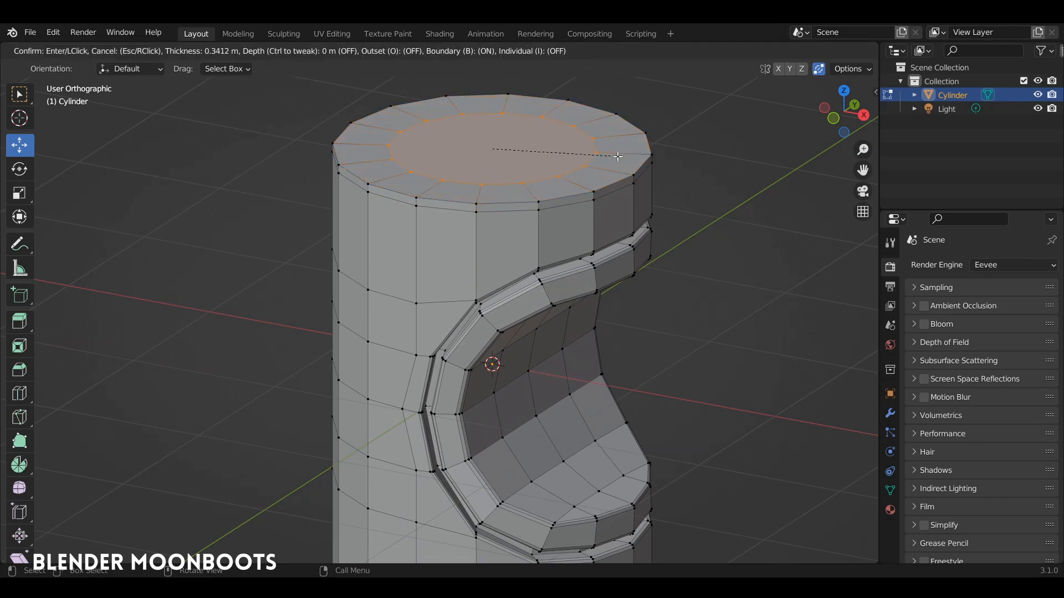
{"action": "left_click", "coordinate": [656, 154]}
Step: Select the cylinder's bottom cap and inset it with a thickness of about 0.278 m
{"action": "middle_click_drag", "start_coordinate": [655, 154], "coordinate": [554, 236]}
{"action": "left_click", "coordinate": [521, 290], "text": "alt"}
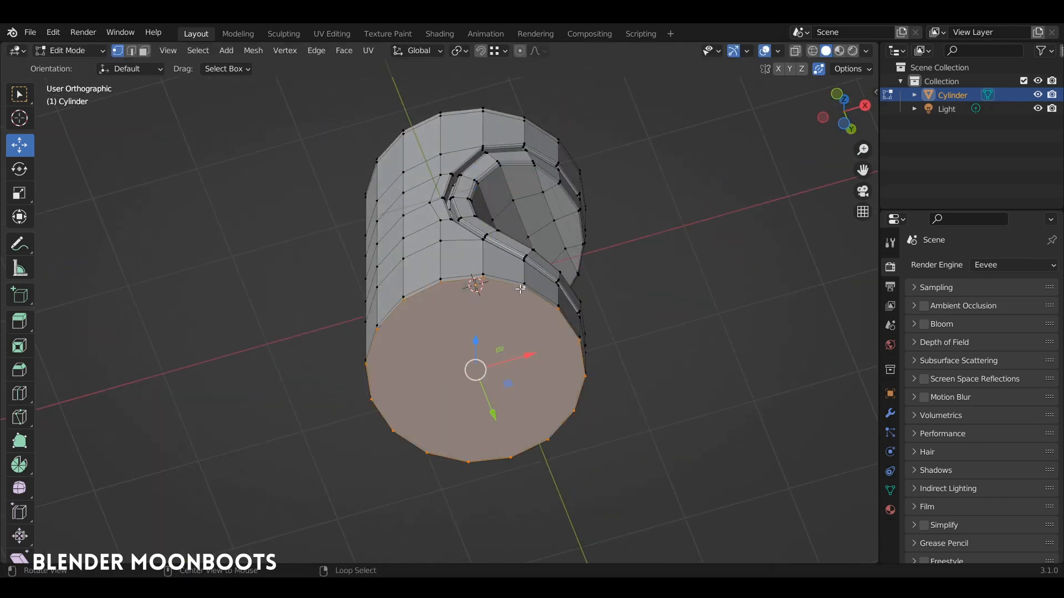
{"action": "key", "text": "i"}
{"action": "left_click", "coordinate": [589, 302]}
Step: Select the whole mesh and symmetrize it in the -Y to +Y direction
{"action": "middle_click_drag", "start_coordinate": [589, 302], "coordinate": [506, 295]}
{"action": "scroll", "coordinate": [506, 294], "scroll_direction": "up", "scroll_amount": 2}
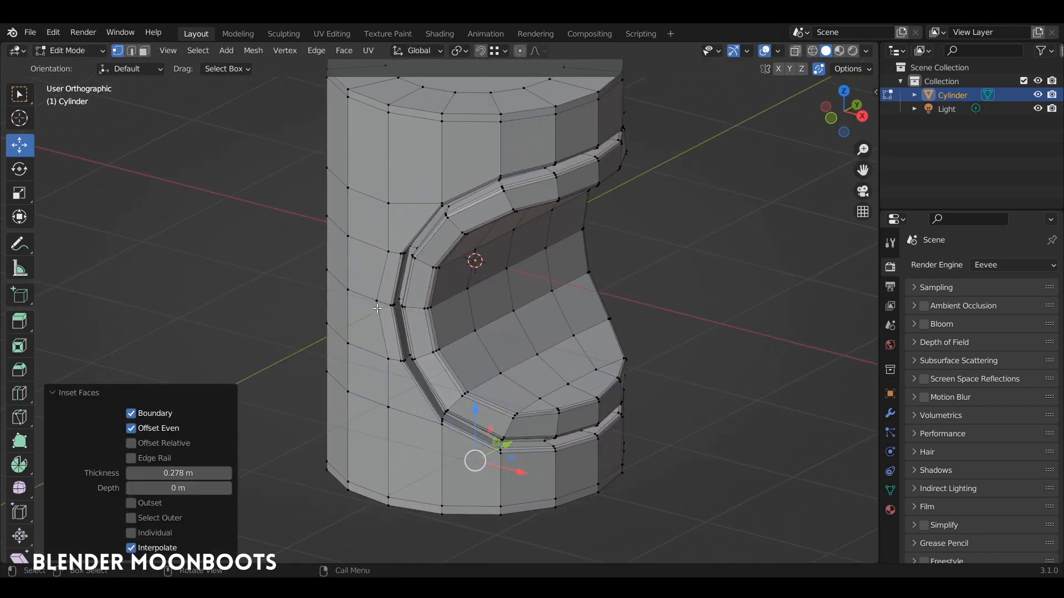
{"action": "middle_click_drag", "start_coordinate": [394, 291], "coordinate": [377, 256]}
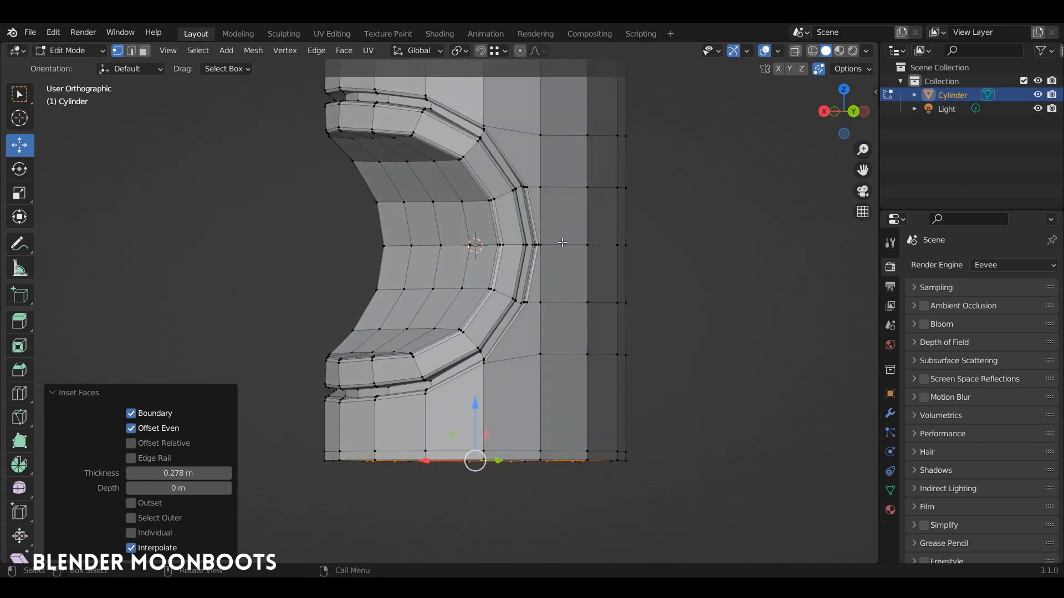
{"action": "middle_click_drag", "start_coordinate": [578, 253], "coordinate": [737, 285]}
{"action": "key", "text": "a"}
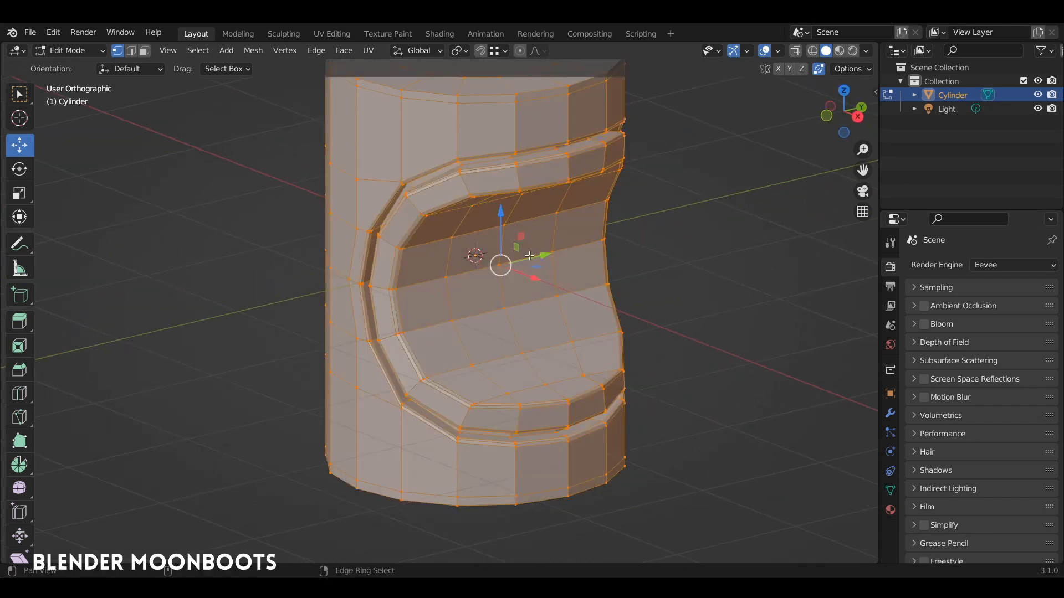
{"action": "middle_click_drag", "start_coordinate": [591, 368], "coordinate": [572, 415], "text": "shift"}
{"action": "left_click", "coordinate": [253, 51]}
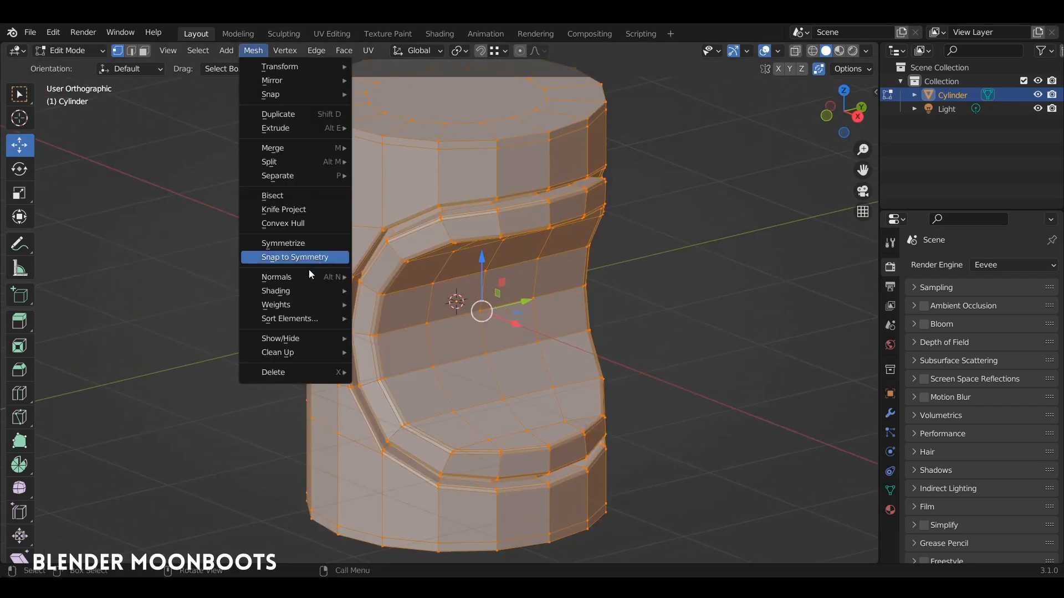
{"action": "left_click", "coordinate": [298, 245]}
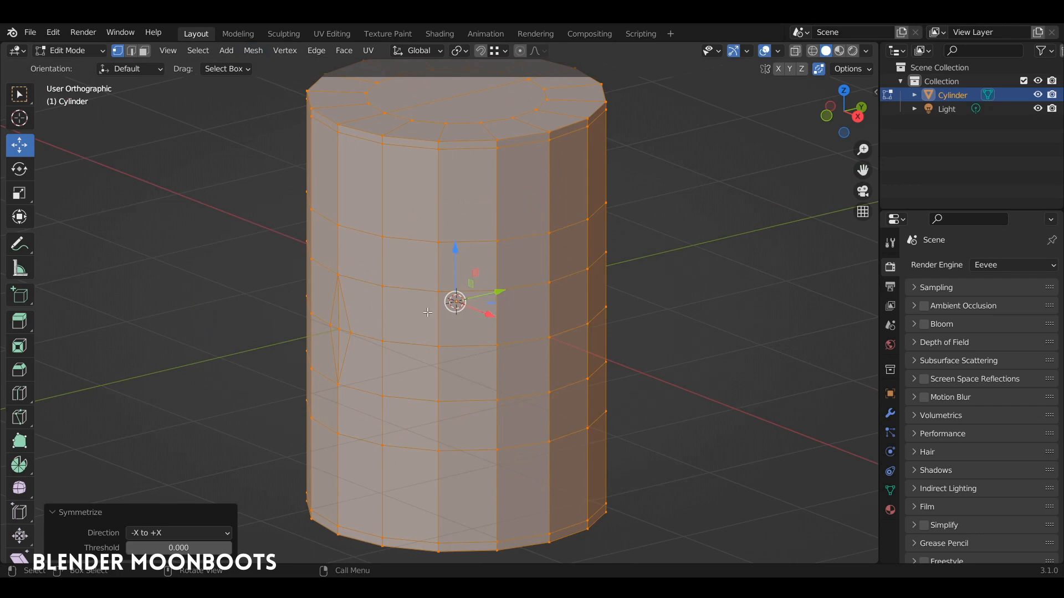
{"action": "left_click", "coordinate": [158, 534]}
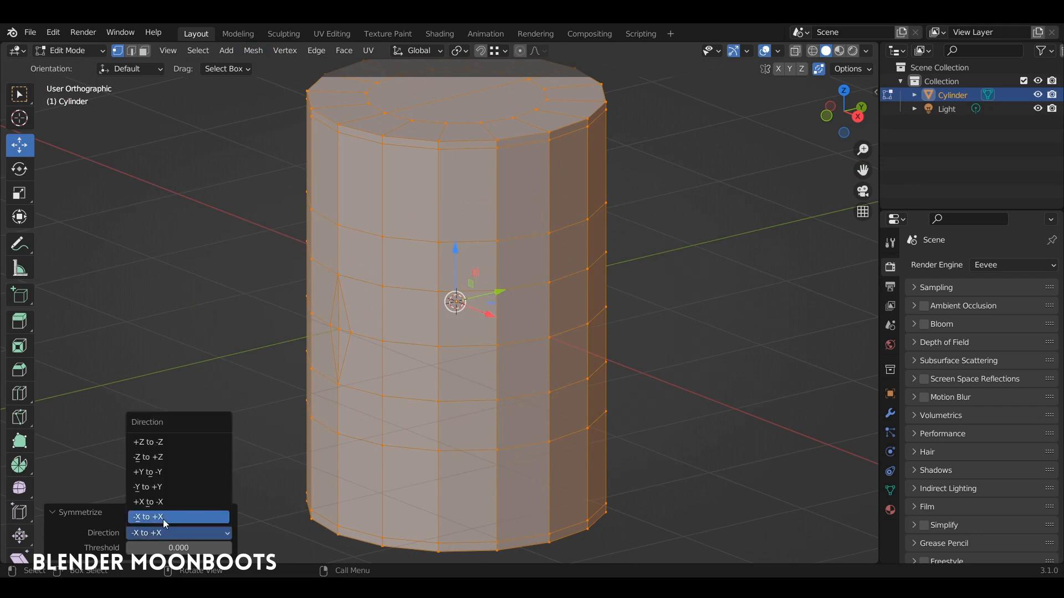
{"action": "left_click", "coordinate": [175, 487]}
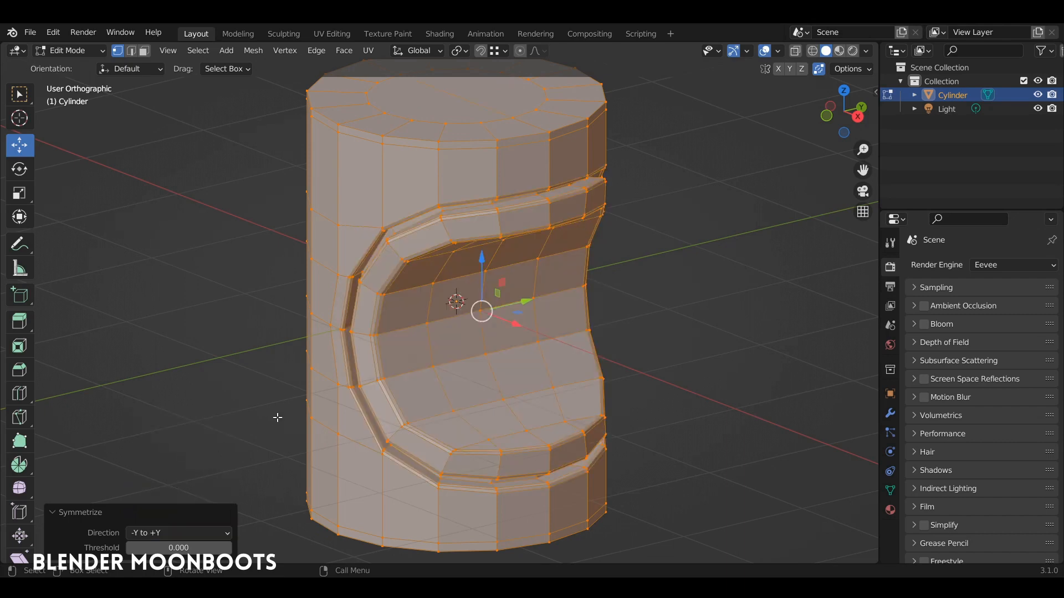
Step: Return to Object Mode, add a level 2 Subdivision modifier to the cylinder, and show its settings in a widened properties editor
{"action": "middle_click_drag", "start_coordinate": [444, 346], "coordinate": [549, 217]}
{"action": "key", "text": "Tab"}
{"action": "key", "text": "ctrl+2"}
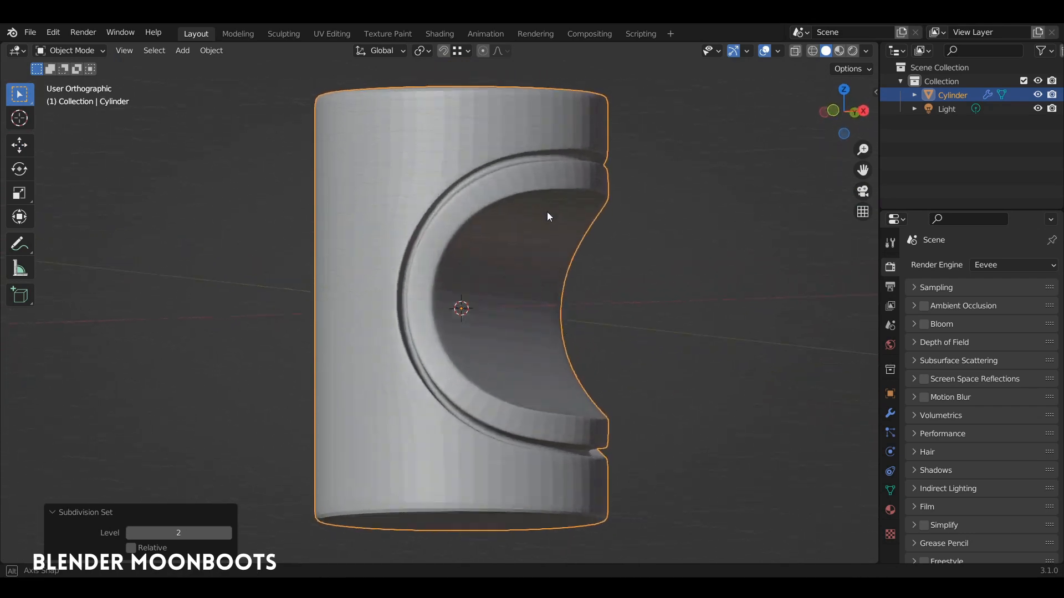
{"action": "left_click", "coordinate": [890, 413]}
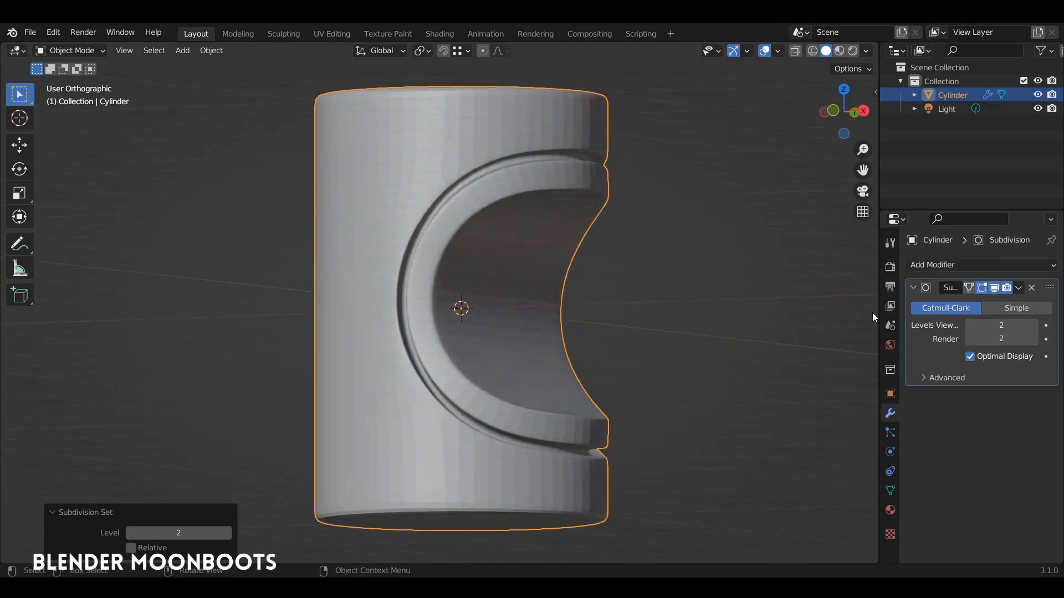
{"action": "left_click_drag", "start_coordinate": [879, 314], "coordinate": [833, 314]}
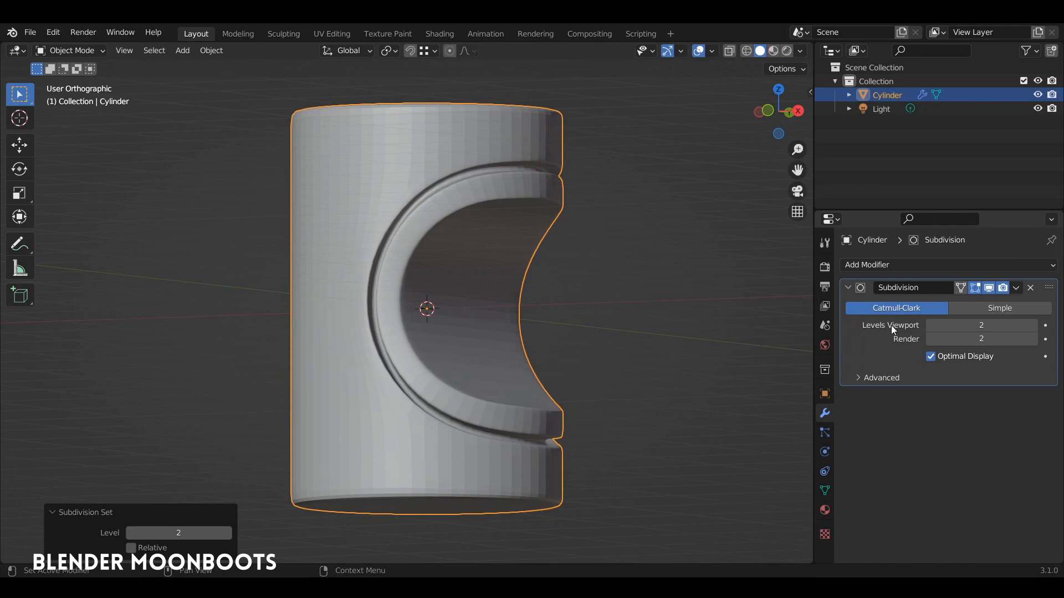
Step: Apply smooth shading to the cylinder
{"action": "middle_click_drag", "start_coordinate": [503, 240], "coordinate": [482, 250]}
{"action": "right_click", "coordinate": [397, 169]}
{"action": "left_click", "coordinate": [393, 167]}
{"action": "middle_click_drag", "start_coordinate": [410, 173], "coordinate": [421, 235]}
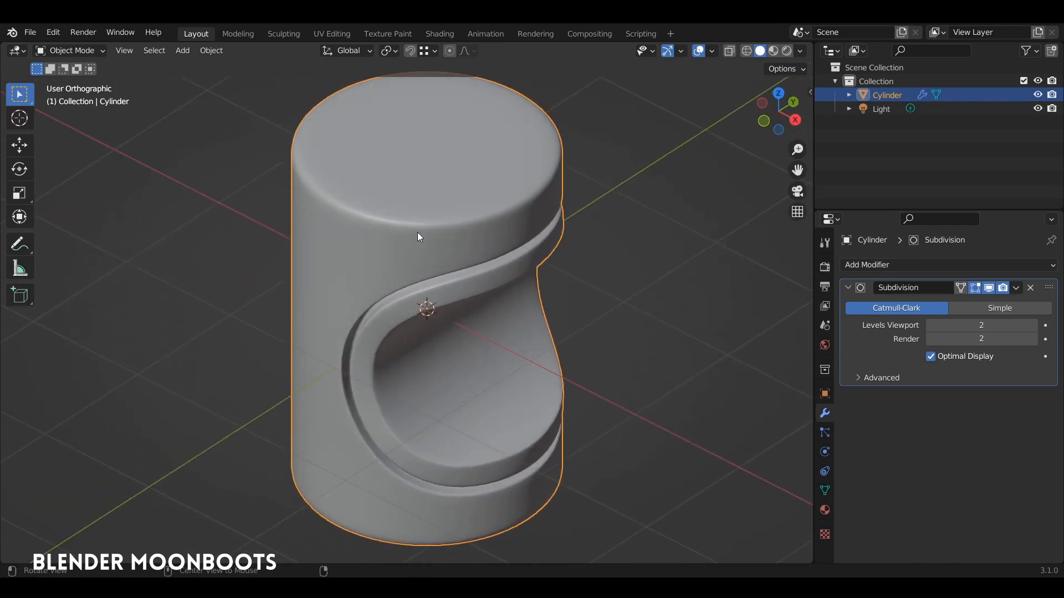
Step: Enter Edit Mode on the cylinder and dissolve the edges crossing the middle of its top and bottom caps
{"action": "key", "text": "Tab"}
{"action": "left_click", "coordinate": [456, 189], "text": "alt"}
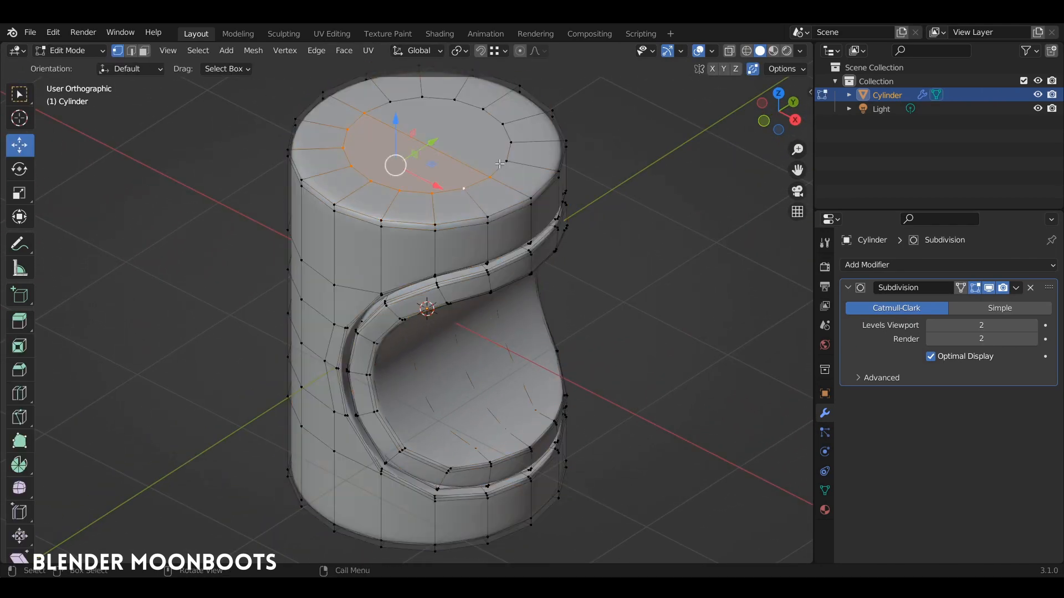
{"action": "key", "text": "2"}
{"action": "left_click", "coordinate": [406, 137], "text": "alt"}
{"action": "middle_click_drag", "start_coordinate": [405, 137], "coordinate": [487, 191]}
{"action": "left_click", "coordinate": [463, 453], "text": "alt+shift"}
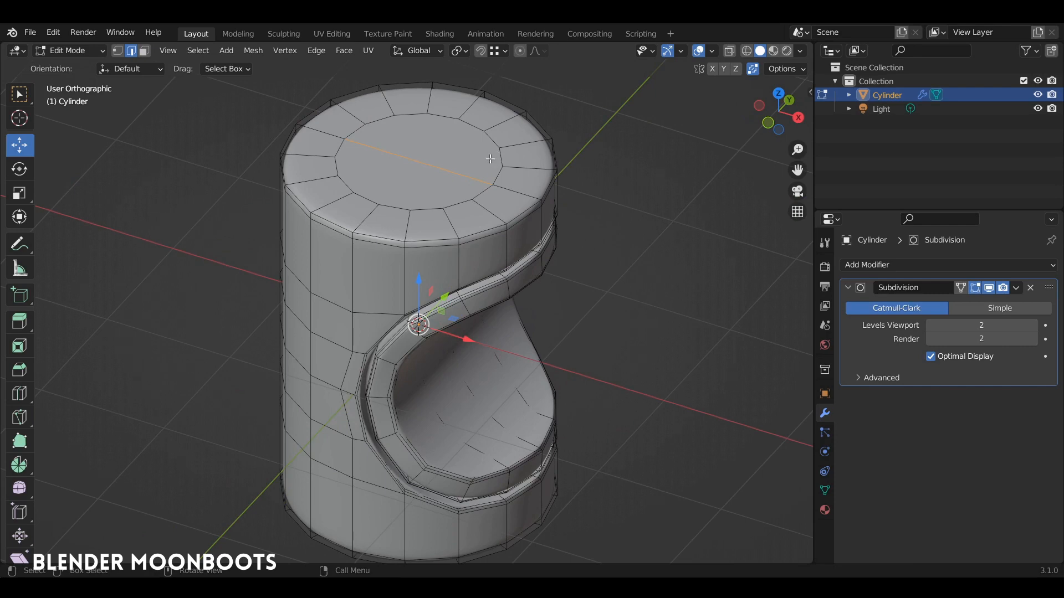
{"action": "key", "text": "ctrl+x"}
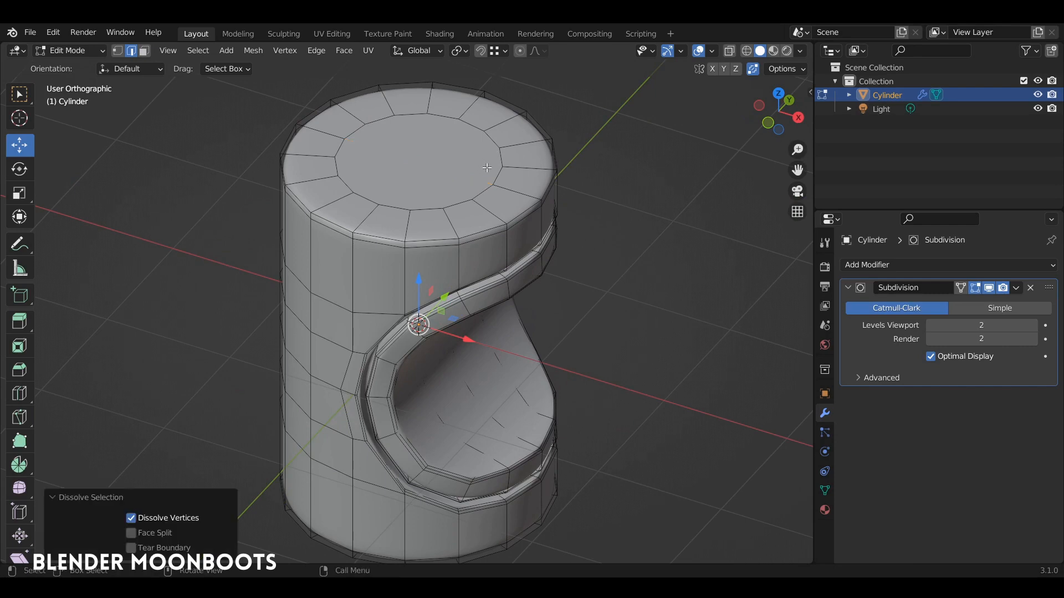
Step: Select the top cap's inset loop and scale it outward by about 1.41, close to the rim
{"action": "middle_click_drag", "start_coordinate": [488, 179], "coordinate": [482, 169]}
{"action": "key", "text": "1"}
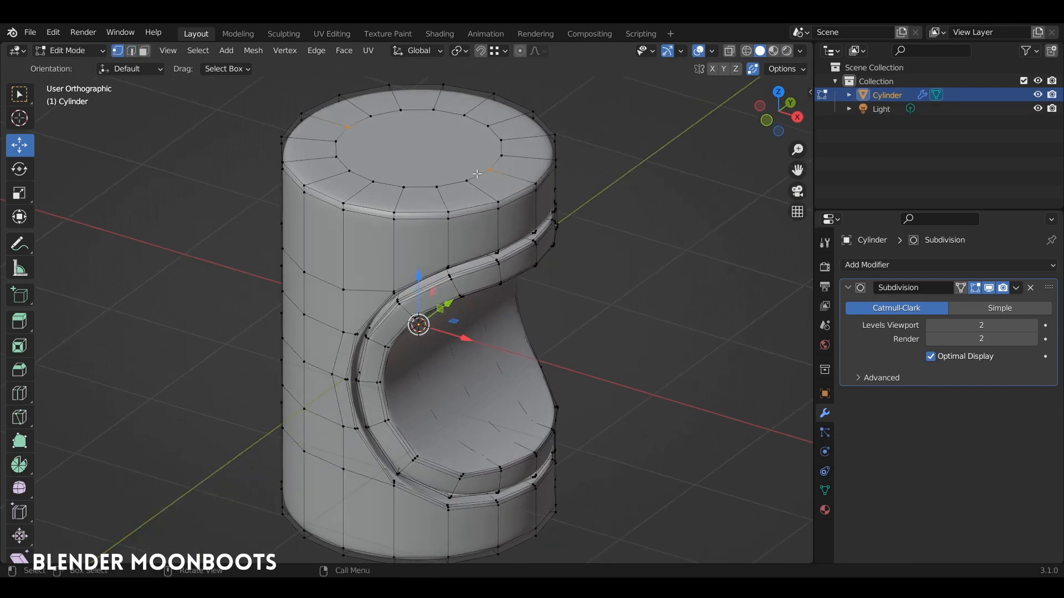
{"action": "left_click", "coordinate": [476, 174], "text": "alt"}
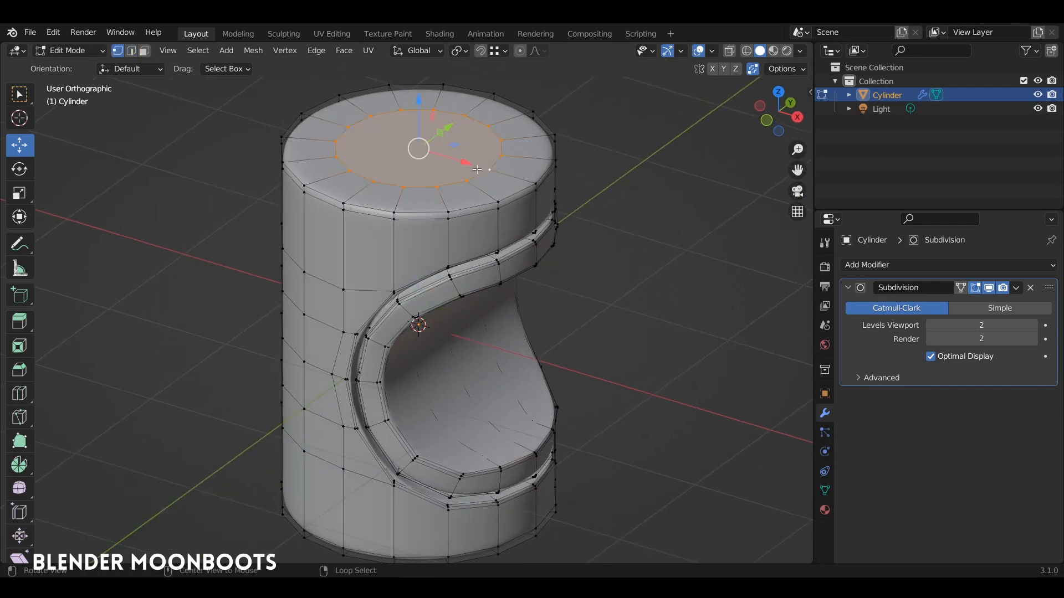
{"action": "key", "text": "s"}
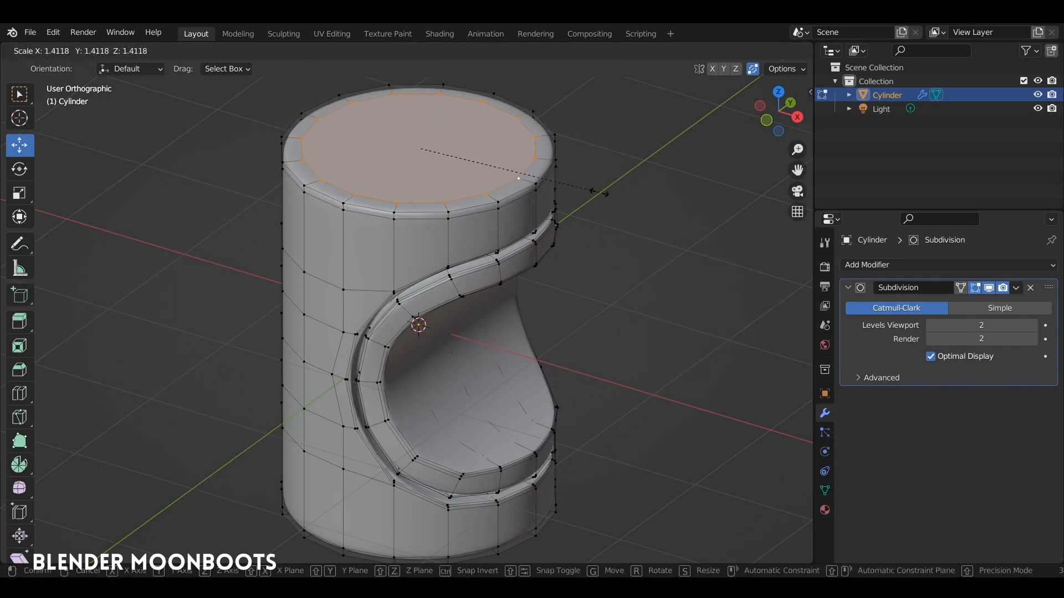
{"action": "left_click", "coordinate": [602, 195]}
{"action": "key", "text": "Tab"}
Step: Scale the bottom cap's inset loop outward toward the rim, and return to Object Mode
{"action": "middle_click_drag", "start_coordinate": [513, 308], "coordinate": [505, 226]}
{"action": "key", "text": "Tab"}
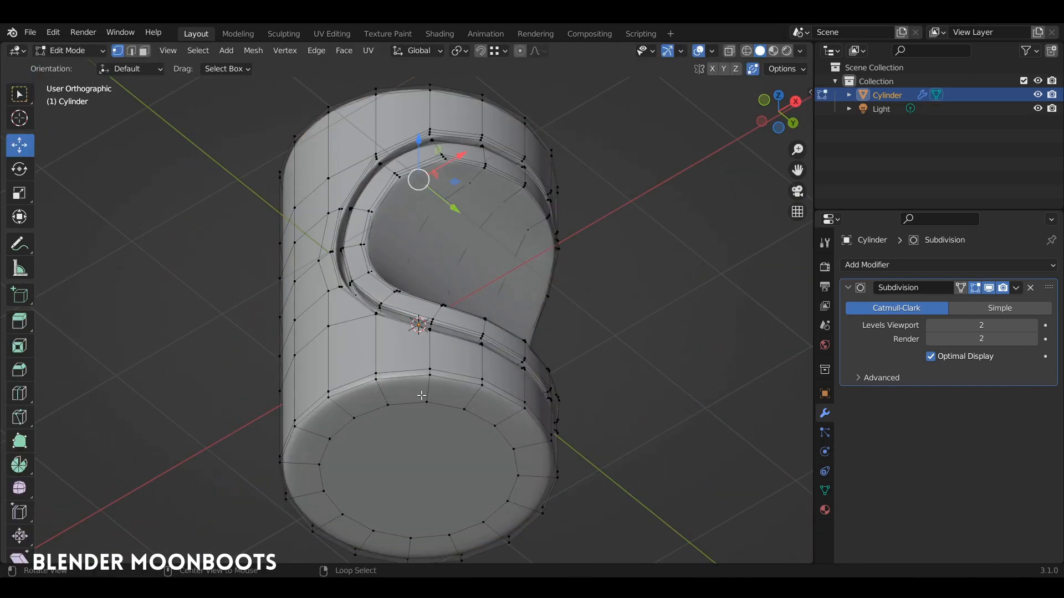
{"action": "left_click", "coordinate": [423, 398], "text": "alt"}
{"action": "key", "text": "s"}
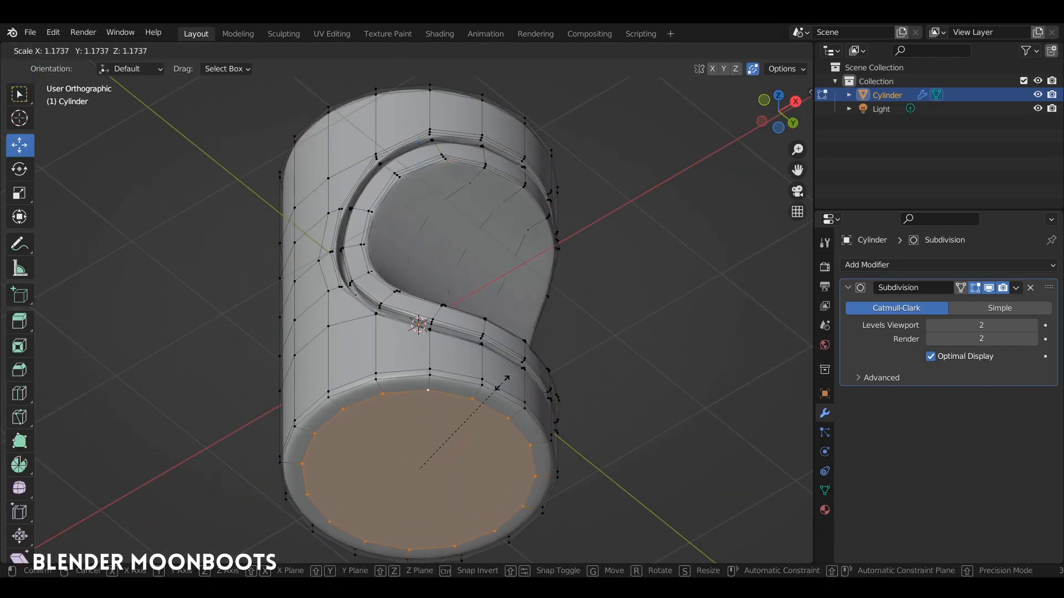
{"action": "left_click", "coordinate": [512, 378]}
{"action": "key", "text": "Tab"}
{"action": "middle_click_drag", "start_coordinate": [478, 380], "coordinate": [530, 356]}
{"action": "scroll", "coordinate": [355, 186], "scroll_direction": "up", "scroll_amount": 4}
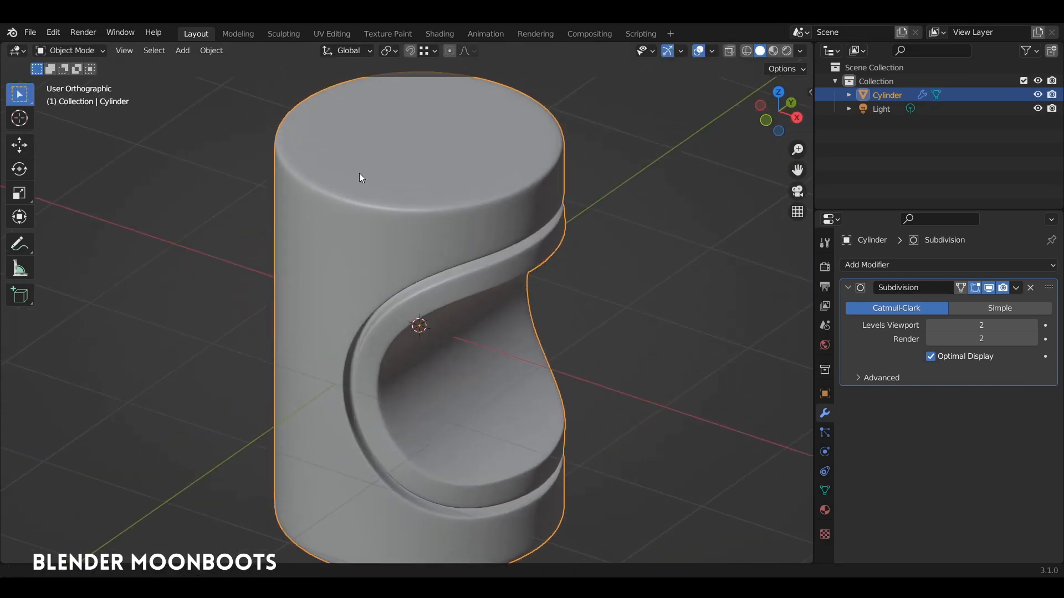
{"action": "middle_click_drag", "start_coordinate": [321, 248], "coordinate": [422, 316]}
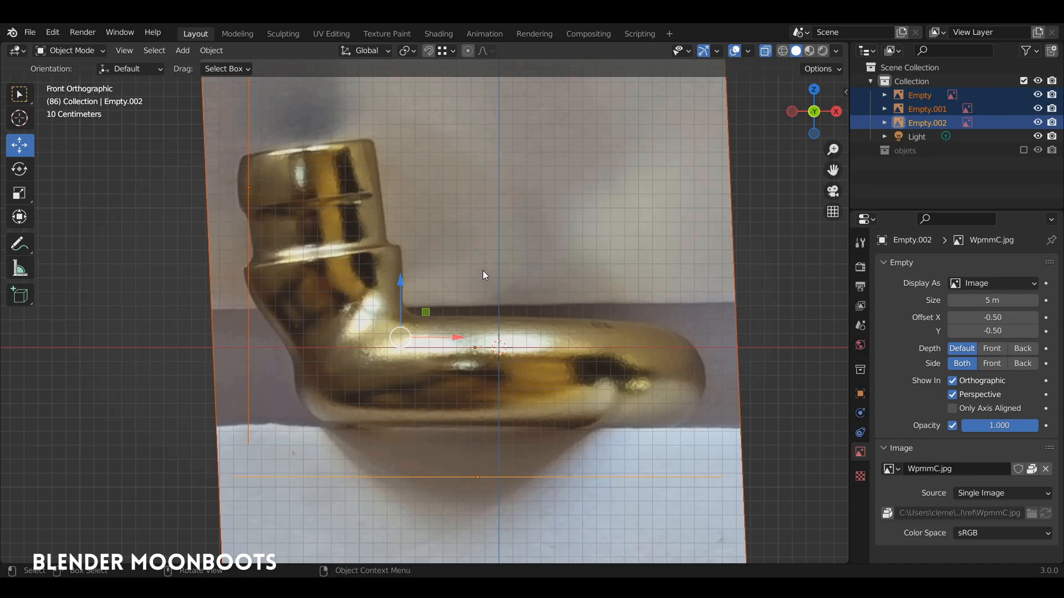
Step: Examine how the three brass fitting reference images line up in the front, right and top views
{"action": "middle_click_drag", "start_coordinate": [506, 244], "coordinate": [414, 268]}
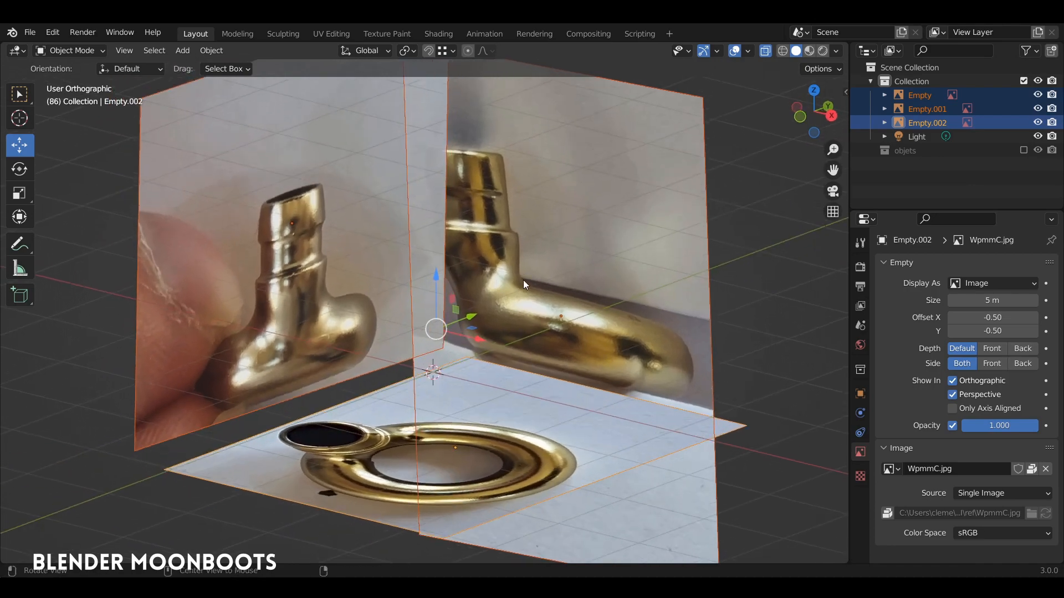
{"action": "middle_click_drag", "start_coordinate": [524, 281], "coordinate": [551, 269]}
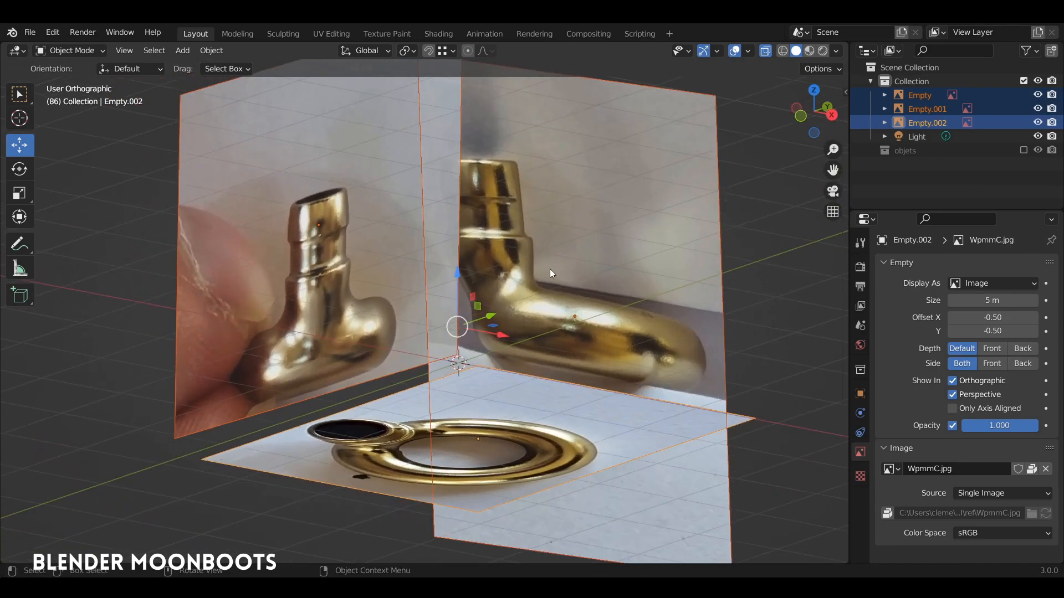
{"action": "key", "text": "KP_1"}
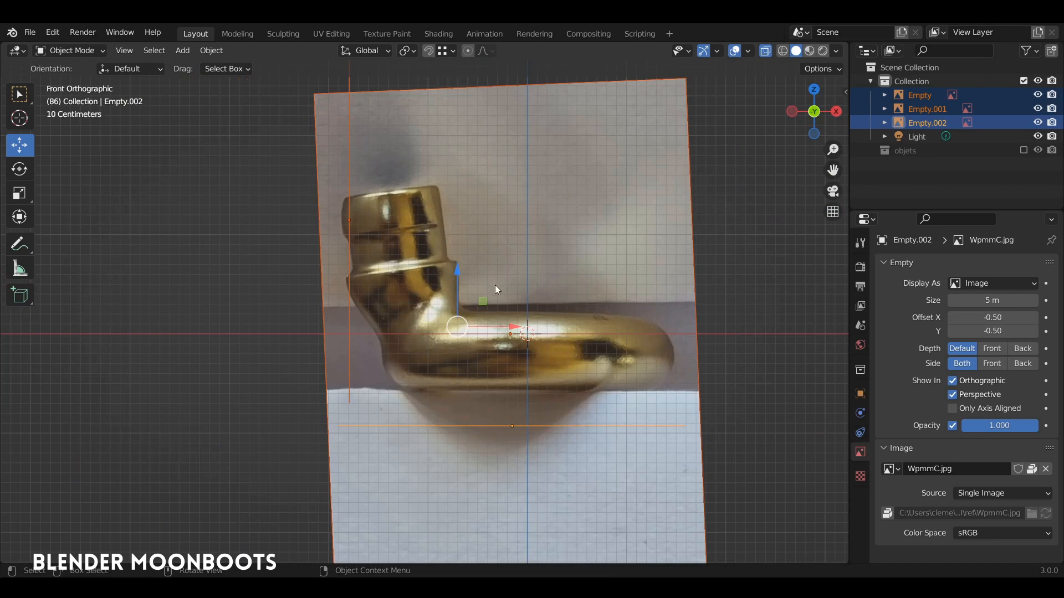
{"action": "key", "text": "KP_3"}
{"action": "middle_click_drag", "start_coordinate": [496, 286], "coordinate": [368, 221]}
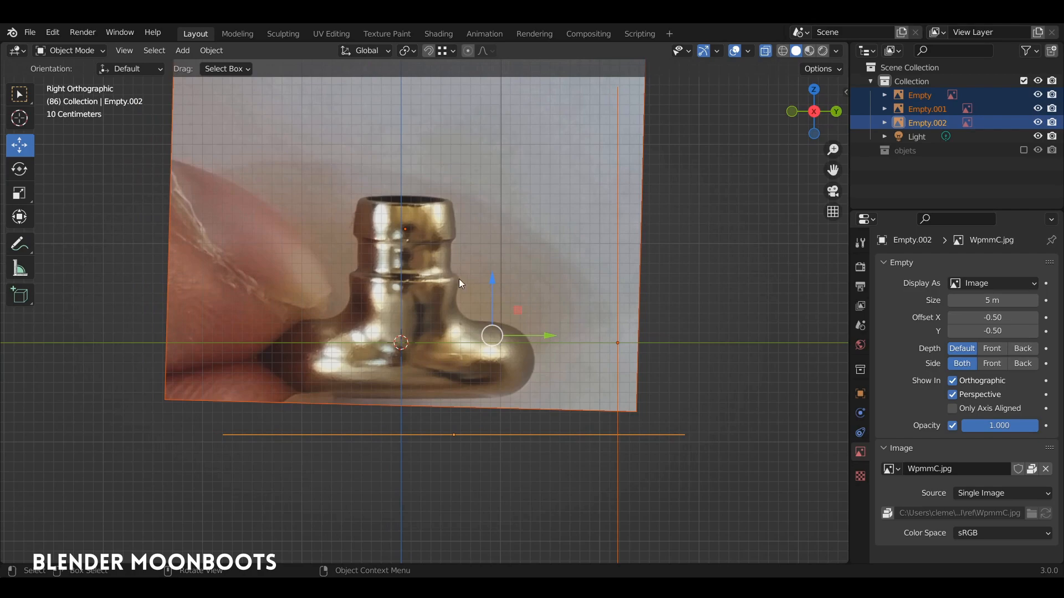
{"action": "key", "text": "KP_7"}
{"action": "middle_click_drag", "start_coordinate": [491, 333], "coordinate": [449, 324]}
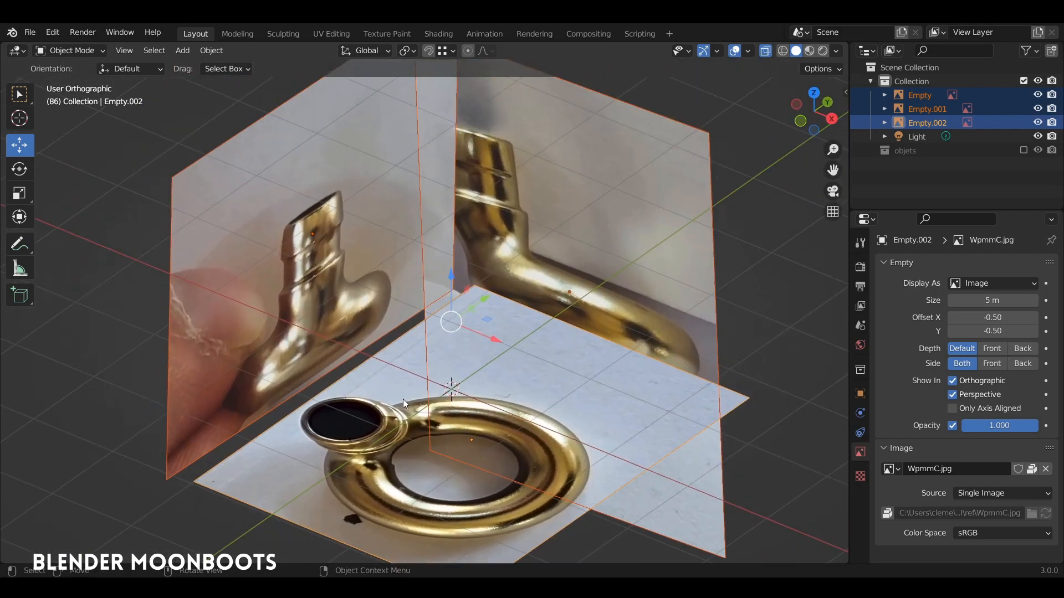
Step: Select all three reference images and set their opacity to 0.2
{"action": "left_click", "coordinate": [535, 224], "text": "shift"}
{"action": "left_click", "coordinate": [394, 194], "text": "shift"}
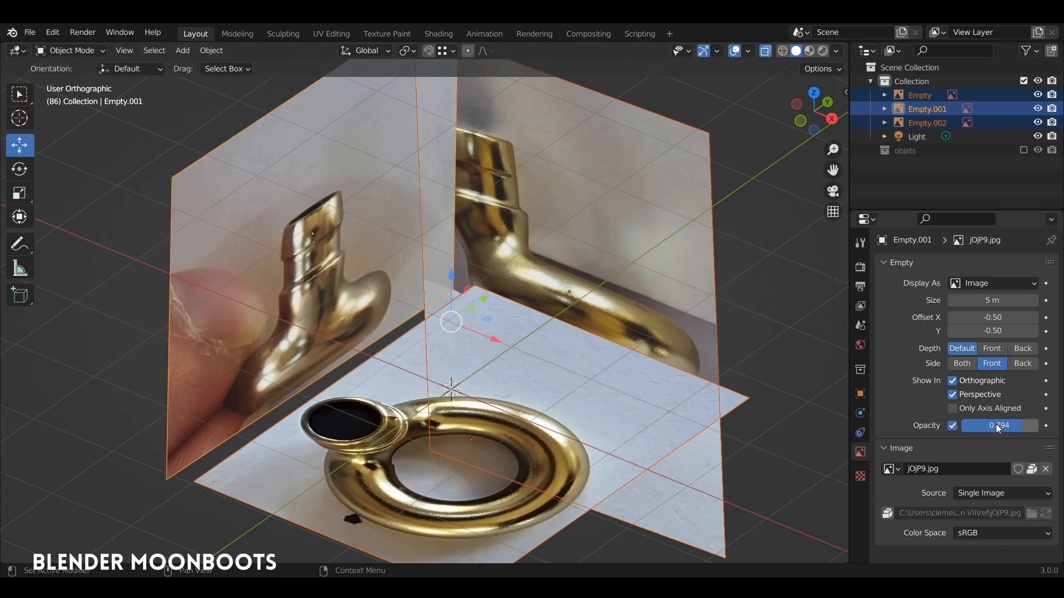
{"action": "left_click", "coordinate": [998, 427]}
{"action": "type", "text": "0.2"}
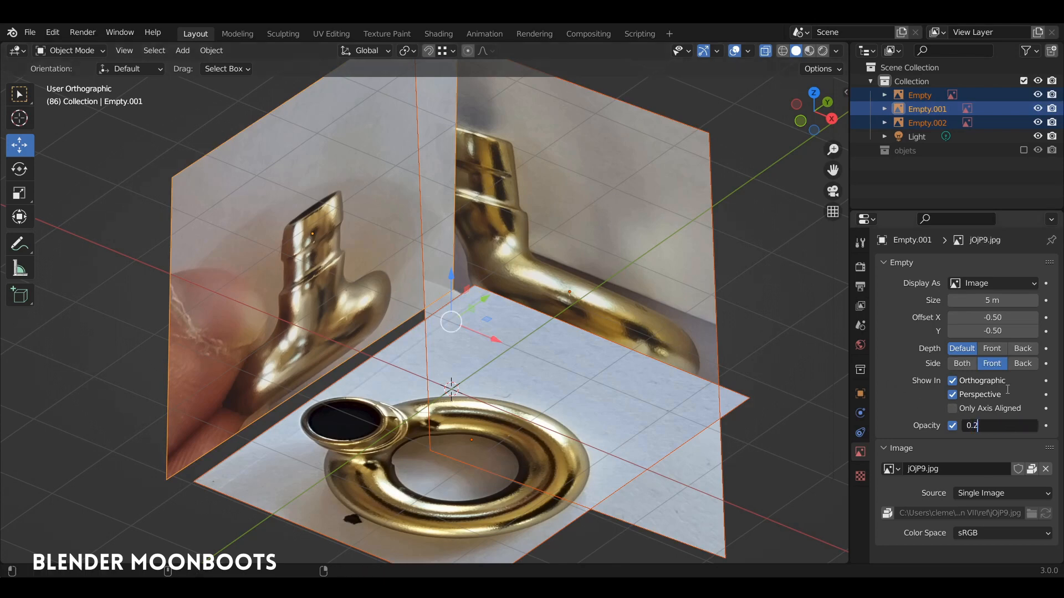
{"action": "key", "text": "alt+Return"}
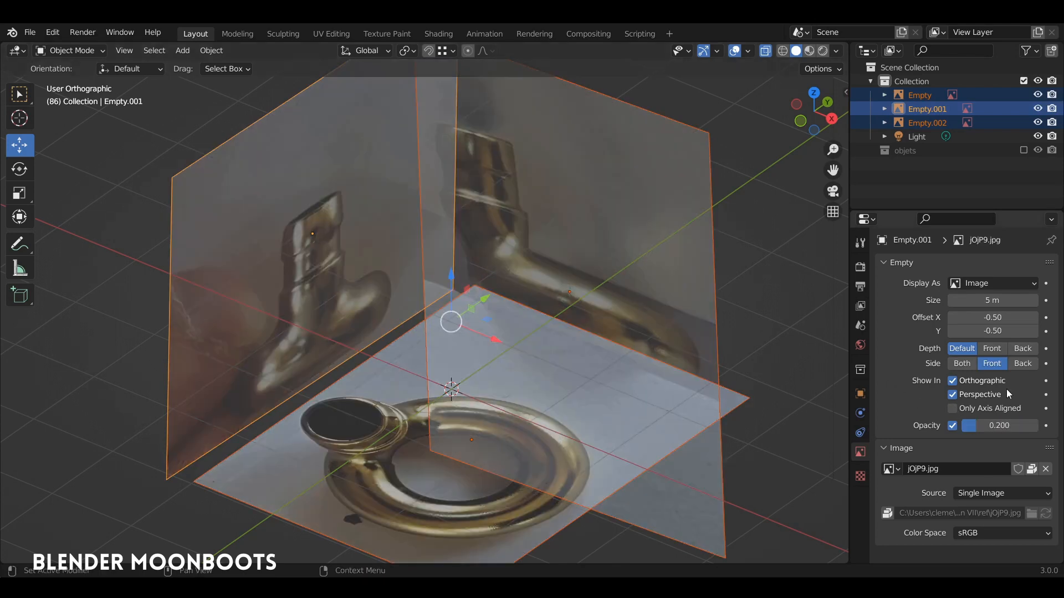
Step: Add a 24 by 8 segment torus with radii of 1 m and 0.25 m, and lower it onto the front reference's ring
{"action": "key", "text": "KP_1"}
{"action": "middle_click_drag", "start_coordinate": [501, 267], "coordinate": [465, 248], "text": "shift"}
{"action": "key", "text": "shift+a"}
{"action": "mouse_move", "coordinate": [451, 252]}
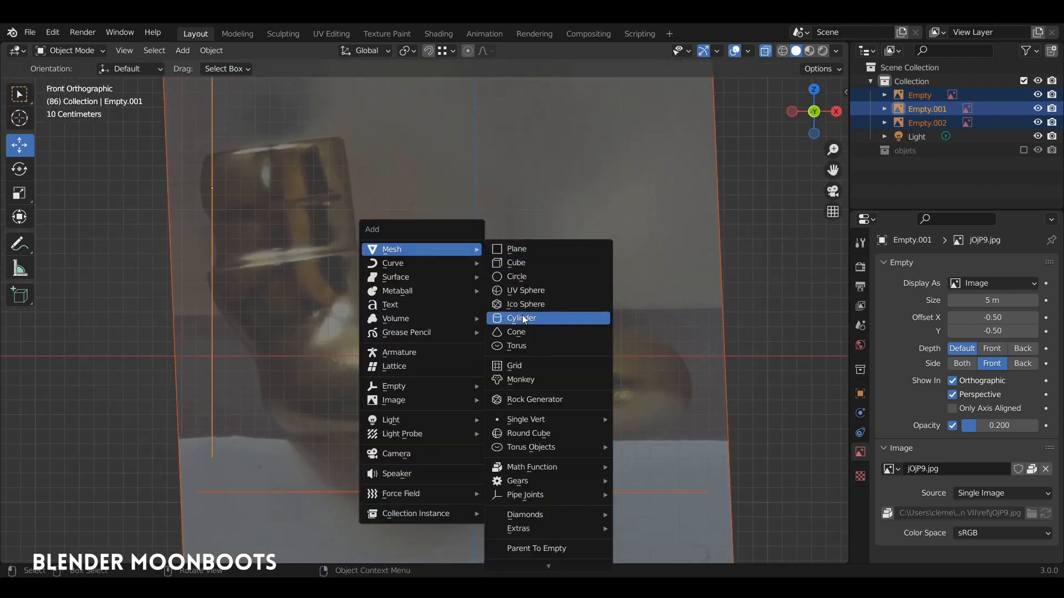
{"action": "left_click", "coordinate": [524, 344]}
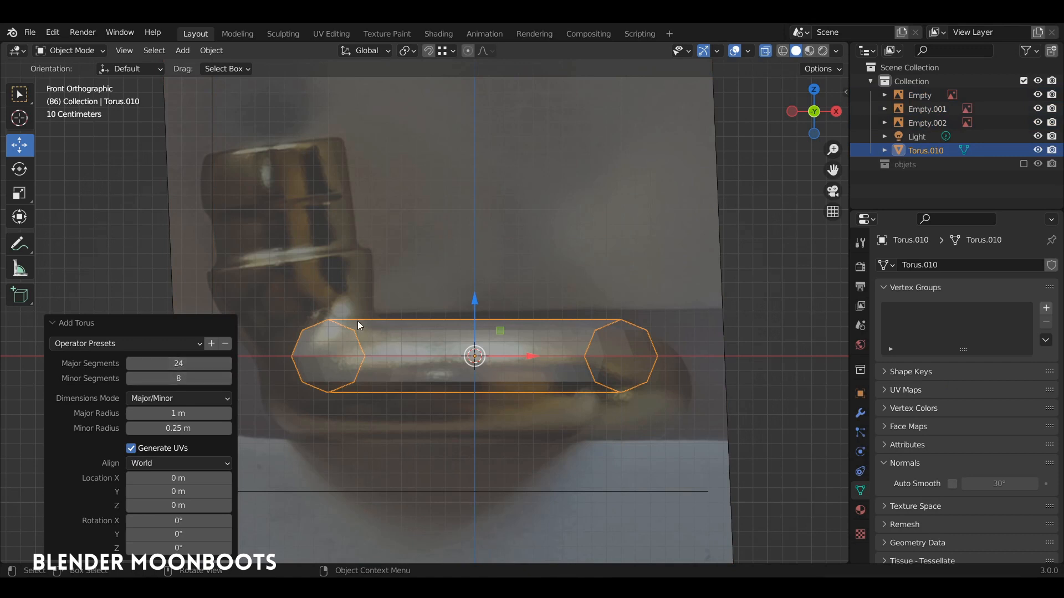
{"action": "middle_click_drag", "start_coordinate": [416, 305], "coordinate": [468, 258], "text": "shift"}
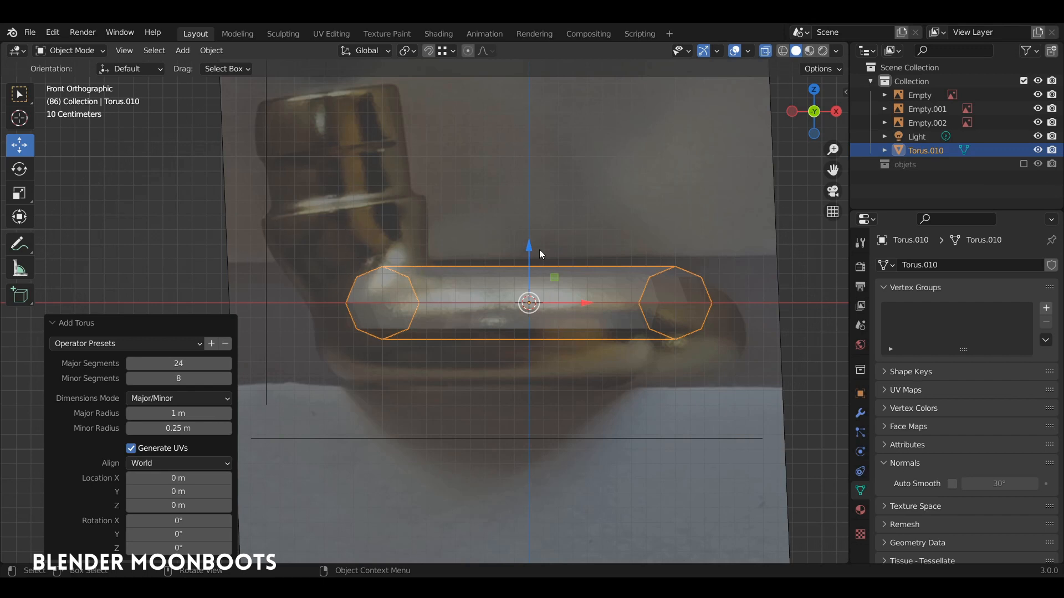
{"action": "left_click_drag", "start_coordinate": [529, 248], "coordinate": [526, 276]}
Step: In Edit Mode, scale the whole torus mesh by 1.068 and fatten it by 0.121 m to match the ring
{"action": "key", "text": "Tab"}
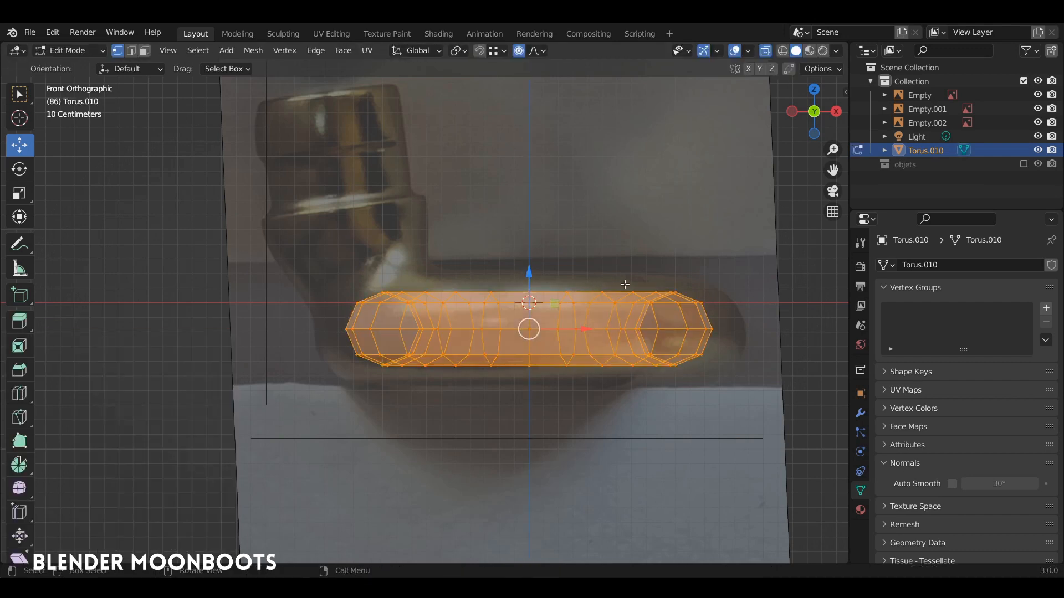
{"action": "key", "text": "s"}
{"action": "left_click", "coordinate": [651, 285]}
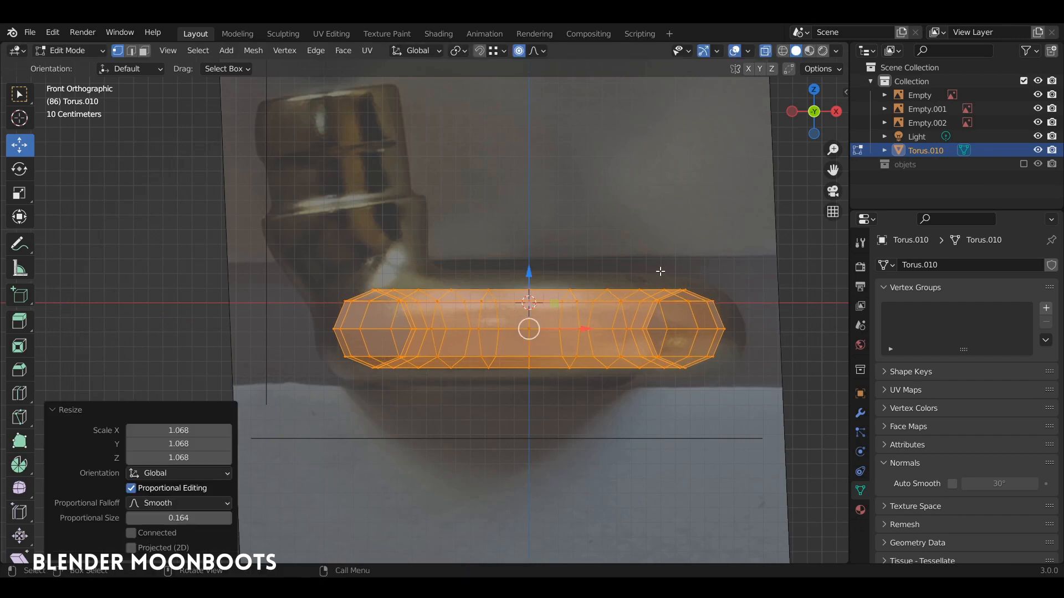
{"action": "key", "text": "alt+s"}
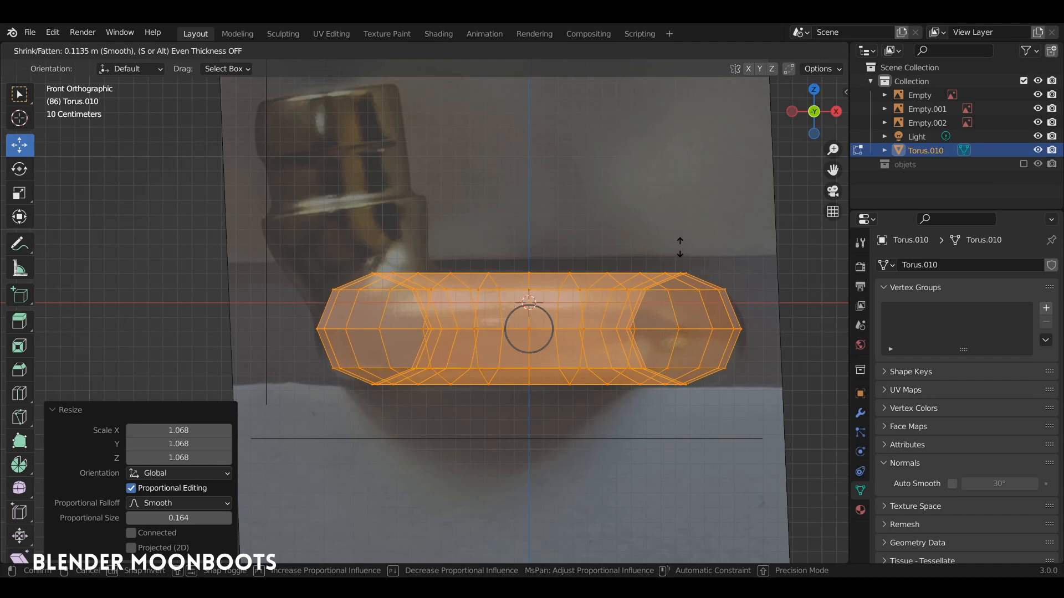
{"action": "left_click", "coordinate": [681, 247]}
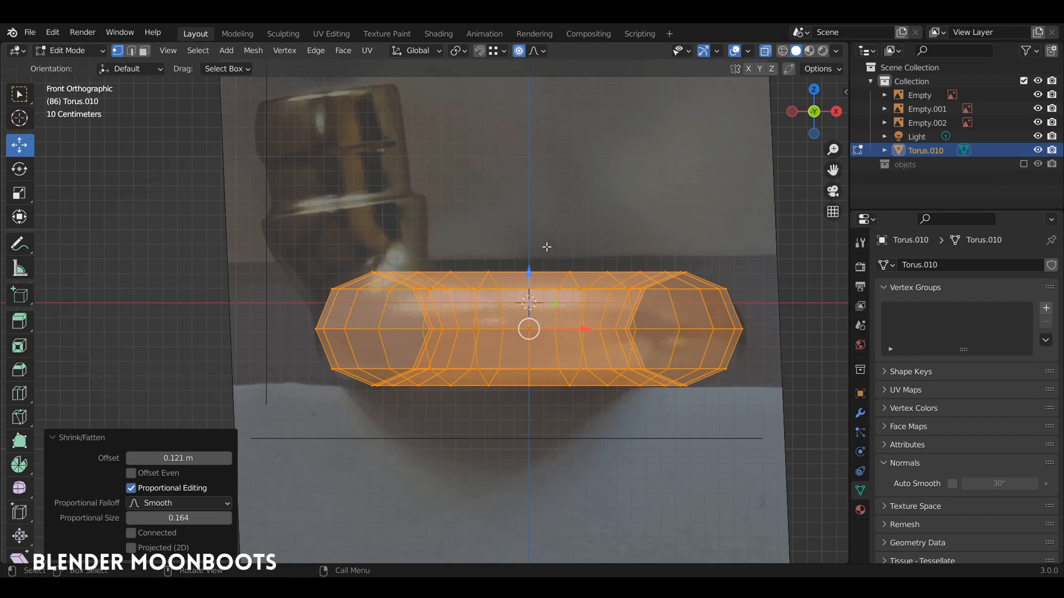
Step: Move the top-view reference image about -0.061 m in X and -0.011 m in Y, and scale it by about 1.07 to fit the torus
{"action": "key", "text": "KP_3"}
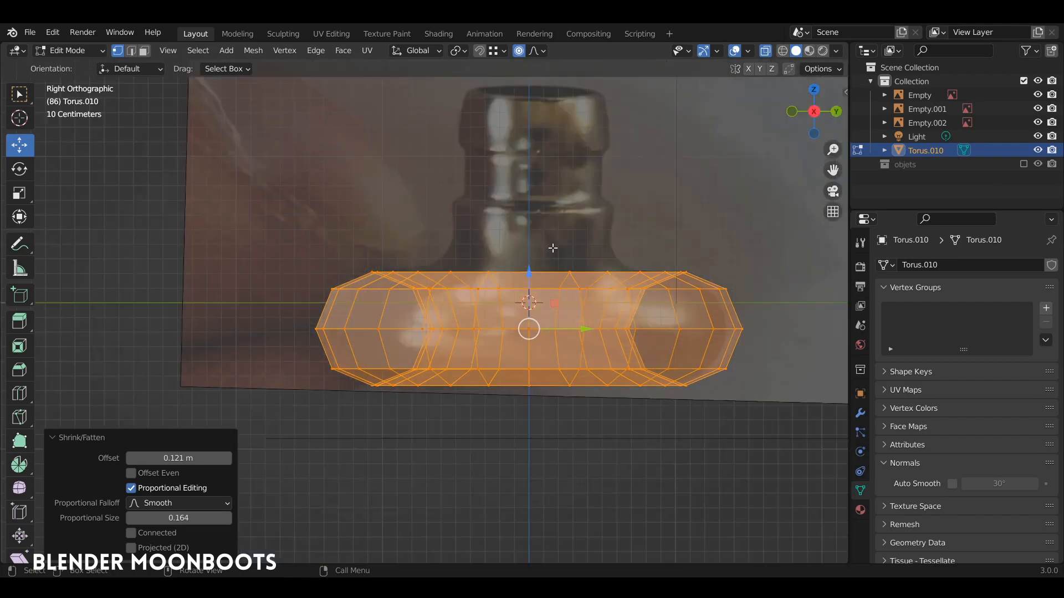
{"action": "key", "text": "KP_7"}
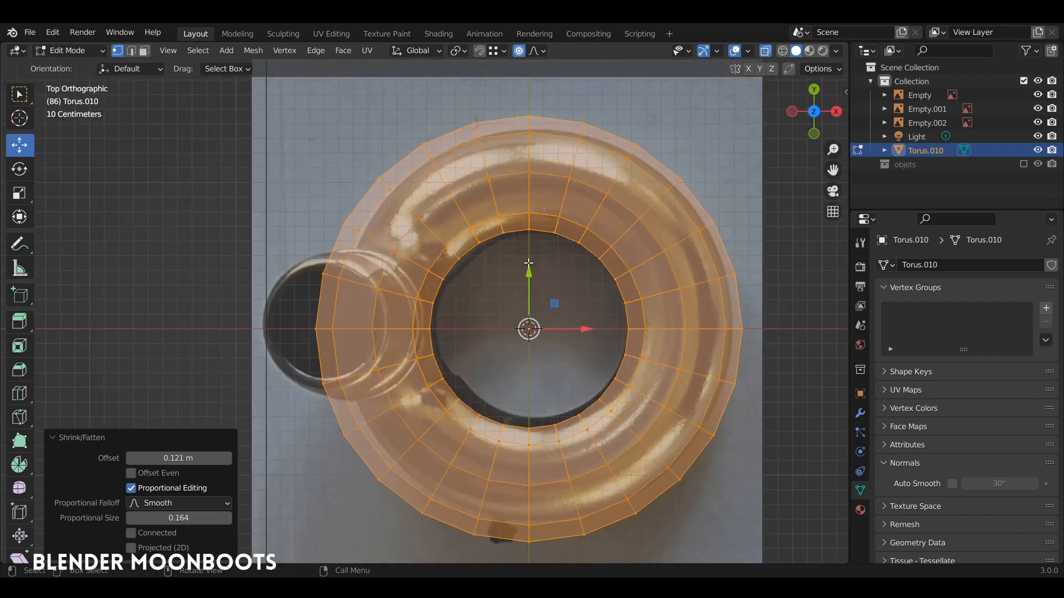
{"action": "left_click_drag", "start_coordinate": [529, 267], "coordinate": [529, 260]}
{"action": "key", "text": "ctrl+z"}
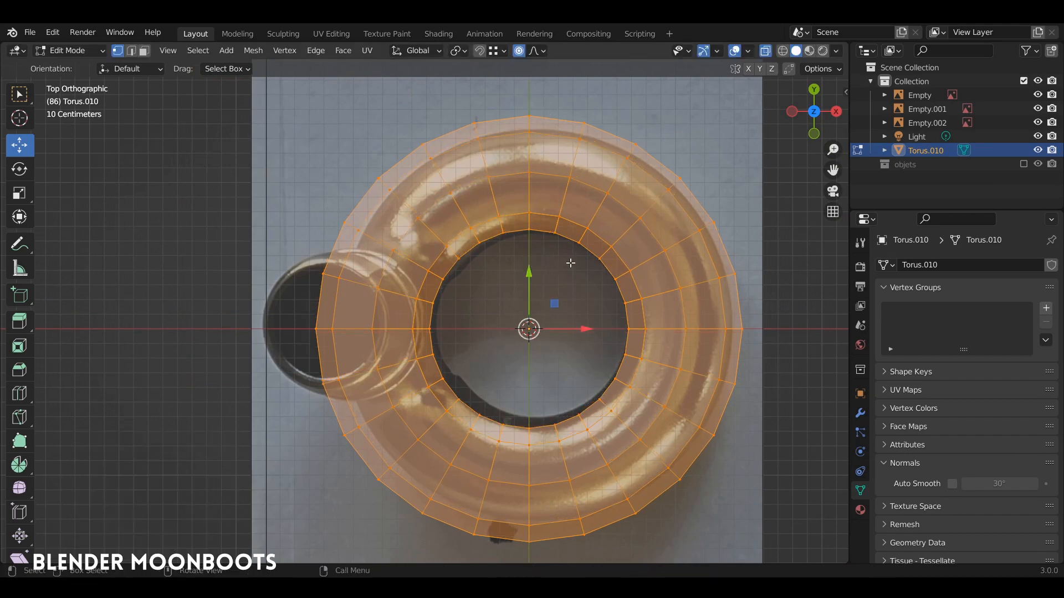
{"action": "key", "text": "Tab"}
{"action": "left_click", "coordinate": [529, 268]}
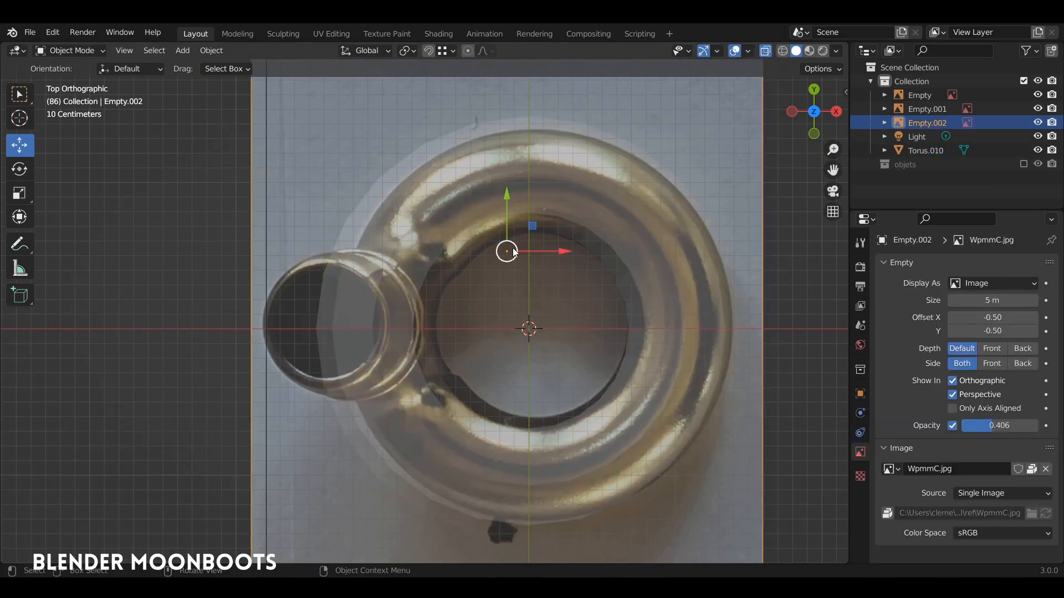
{"action": "left_click_drag", "start_coordinate": [514, 252], "coordinate": [497, 252]}
{"action": "key", "text": "s"}
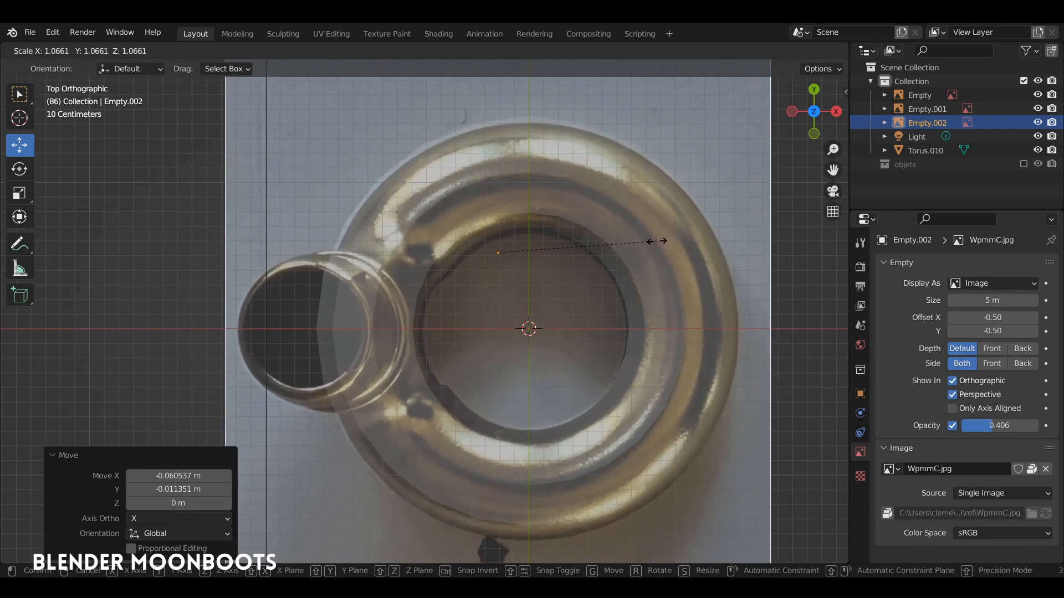
{"action": "left_click", "coordinate": [656, 241]}
Step: Select the torus, enter Edit Mode and turn off X-ray display
{"action": "key", "text": "KP_1"}
{"action": "middle_click_drag", "start_coordinate": [572, 226], "coordinate": [545, 469], "text": "shift"}
{"action": "left_click", "coordinate": [461, 348]}
{"action": "key", "text": "Tab"}
{"action": "middle_click_drag", "start_coordinate": [477, 343], "coordinate": [569, 421]}
{"action": "key", "text": "alt+z"}
{"action": "middle_click_drag", "start_coordinate": [568, 421], "coordinate": [560, 308], "text": "shift"}
{"action": "middle_click_drag", "start_coordinate": [559, 308], "coordinate": [445, 337]}
Step: Select a block of six vertices on the torus's upper surface where the neck joins, and delete them
{"action": "left_click", "coordinate": [393, 361]}
{"action": "left_click", "coordinate": [368, 392], "text": "ctrl"}
{"action": "left_click", "coordinate": [410, 417], "text": "ctrl"}
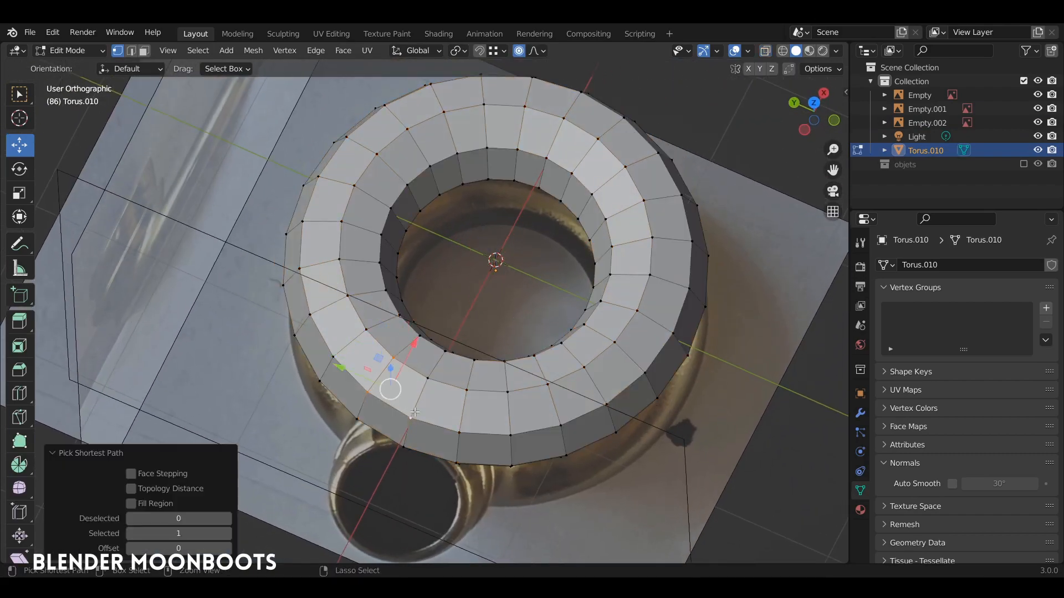
{"action": "left_click", "coordinate": [459, 432], "text": "ctrl"}
{"action": "left_click", "coordinate": [466, 390], "text": "ctrl"}
{"action": "left_click", "coordinate": [426, 378], "text": "ctrl"}
{"action": "key", "text": "x"}
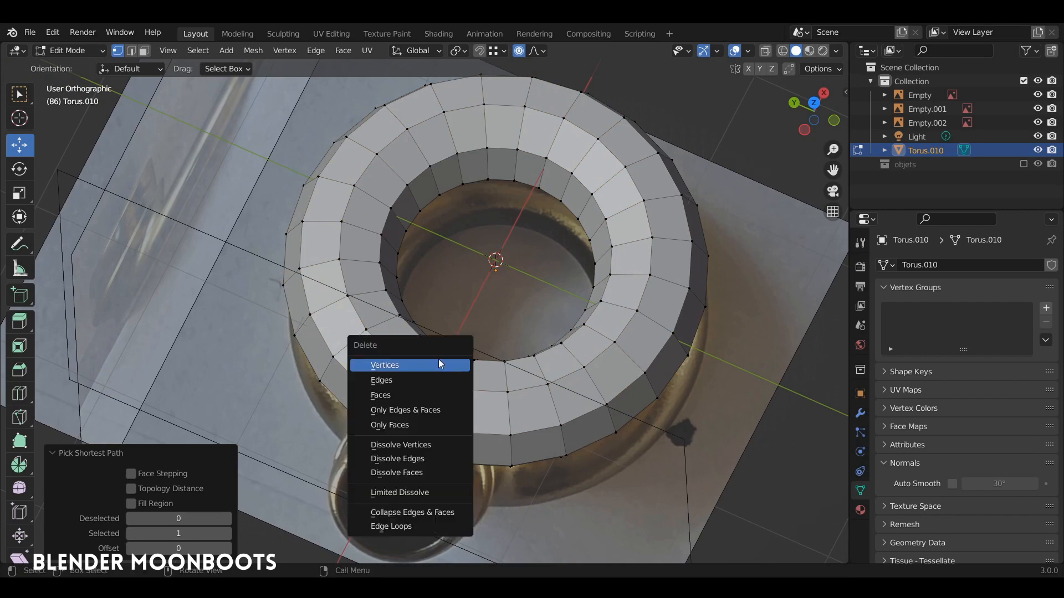
{"action": "left_click", "coordinate": [441, 364]}
Step: Extrude the hole's border loop, scale it inward and raise it about 0.2985 m along Z to start the neck
{"action": "middle_click_drag", "start_coordinate": [441, 363], "coordinate": [394, 254]}
{"action": "left_click", "coordinate": [425, 317], "text": "alt"}
{"action": "middle_click_drag", "start_coordinate": [324, 246], "coordinate": [511, 62]}
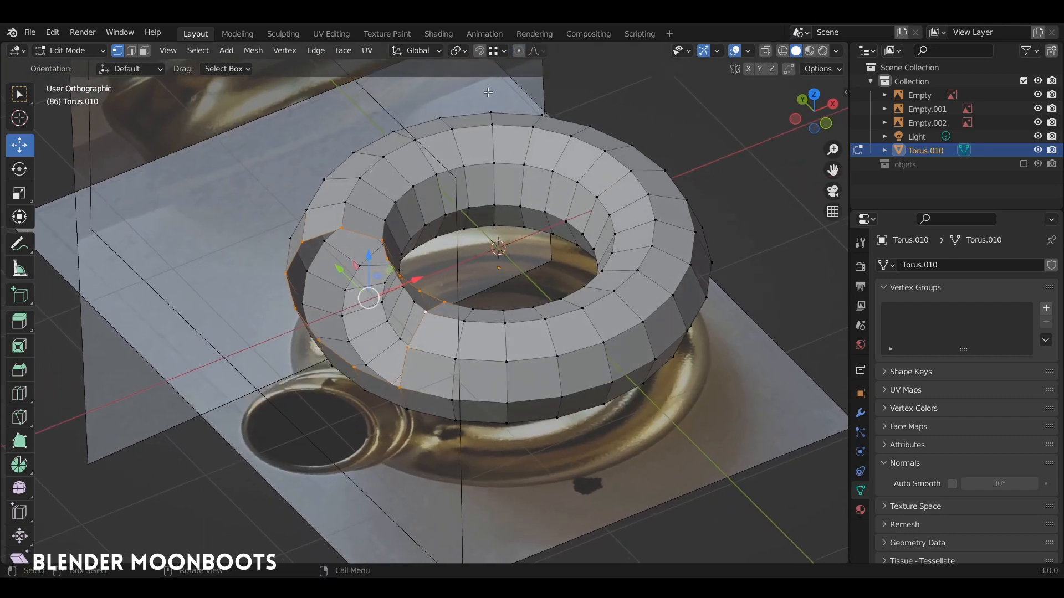
{"action": "key", "text": "e"}
{"action": "key", "text": "Escape"}
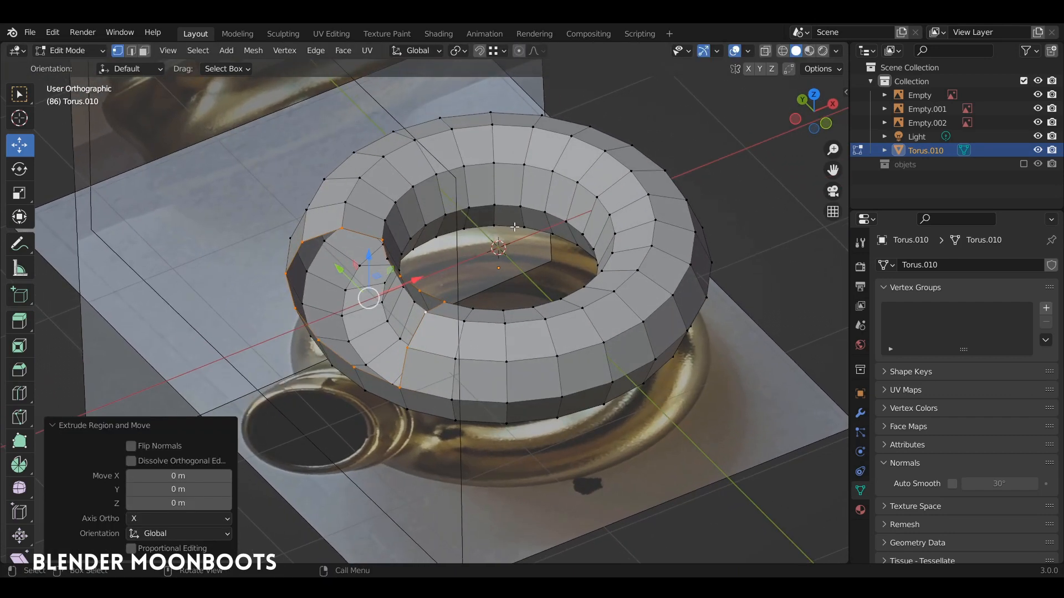
{"action": "key", "text": "s"}
{"action": "left_click", "coordinate": [441, 263]}
{"action": "left_click_drag", "start_coordinate": [368, 251], "coordinate": [363, 215]}
{"action": "middle_click_drag", "start_coordinate": [363, 214], "coordinate": [379, 238]}
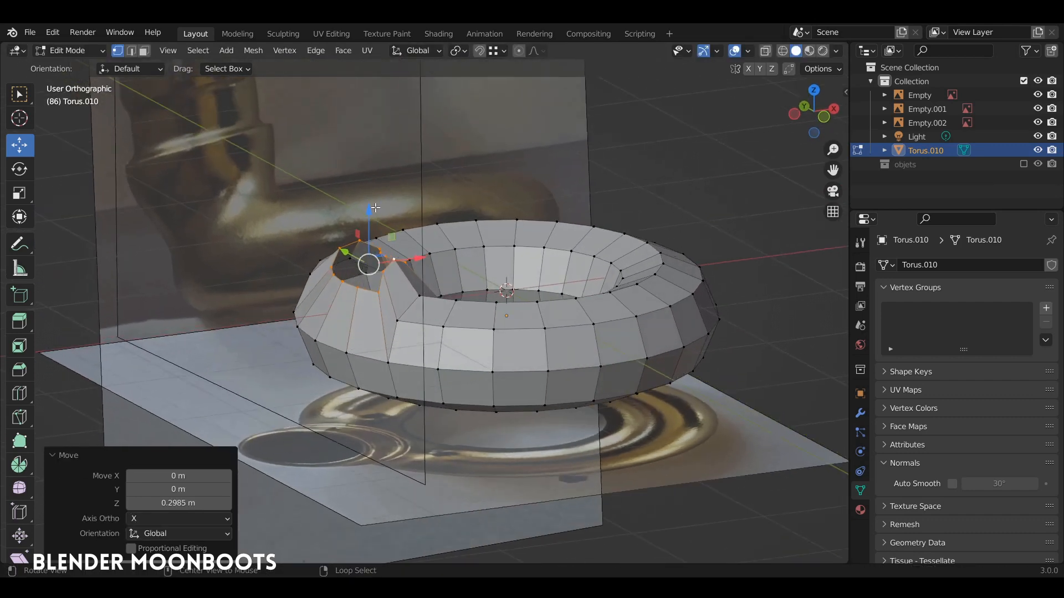
Step: Reshape the neck's open border loop into an even circle with LoopTools Circle
{"action": "right_click", "coordinate": [377, 239]}
{"action": "mouse_move", "coordinate": [355, 197]}
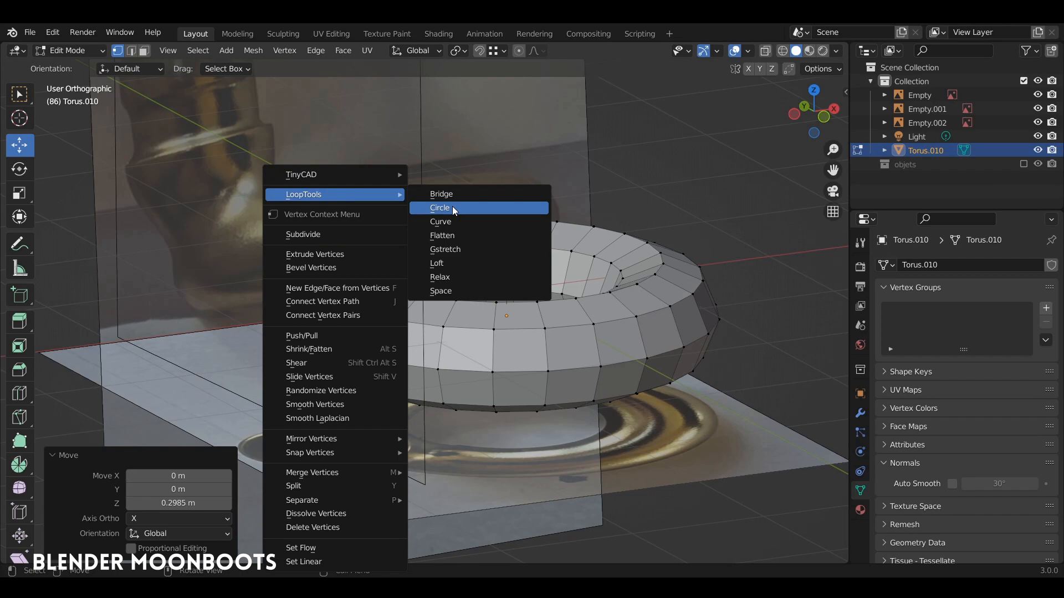
{"action": "left_click", "coordinate": [452, 206]}
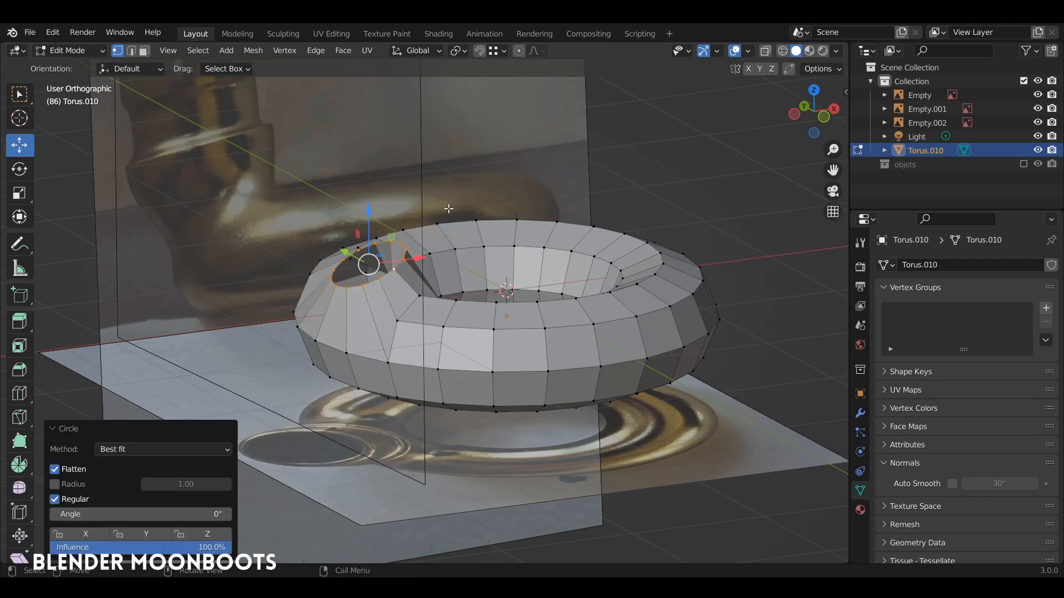
{"action": "middle_click_drag", "start_coordinate": [452, 206], "coordinate": [417, 237]}
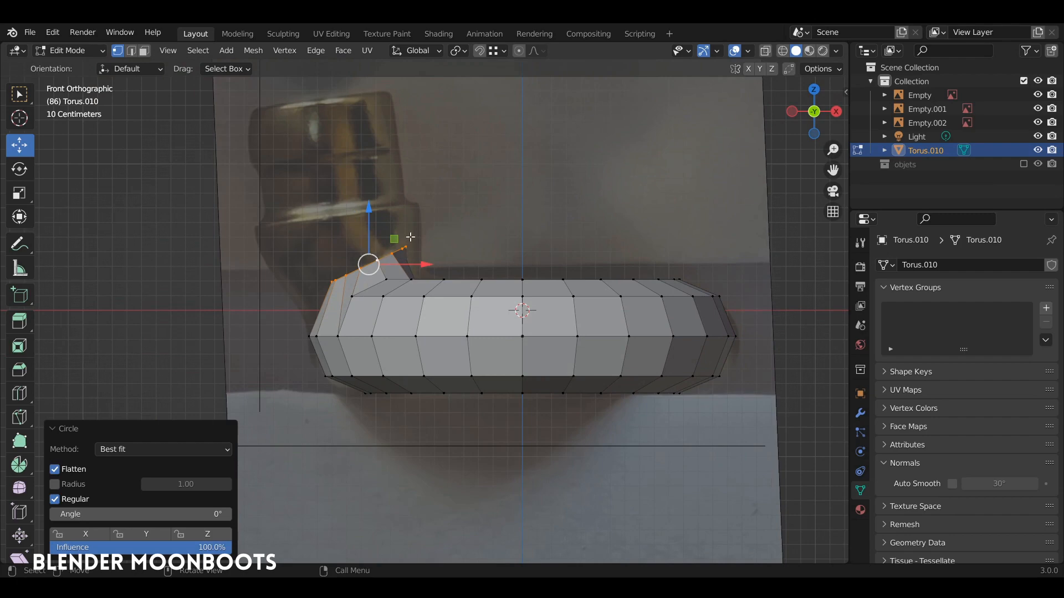
Step: With X-ray on, rotate the neck loop about 14° in front view, scale it by 1.493, and move it about -0.09 m in X and -0.056 m in Z
{"action": "key", "text": "alt+z"}
{"action": "scroll", "coordinate": [389, 235], "scroll_direction": "up", "scroll_amount": 3}
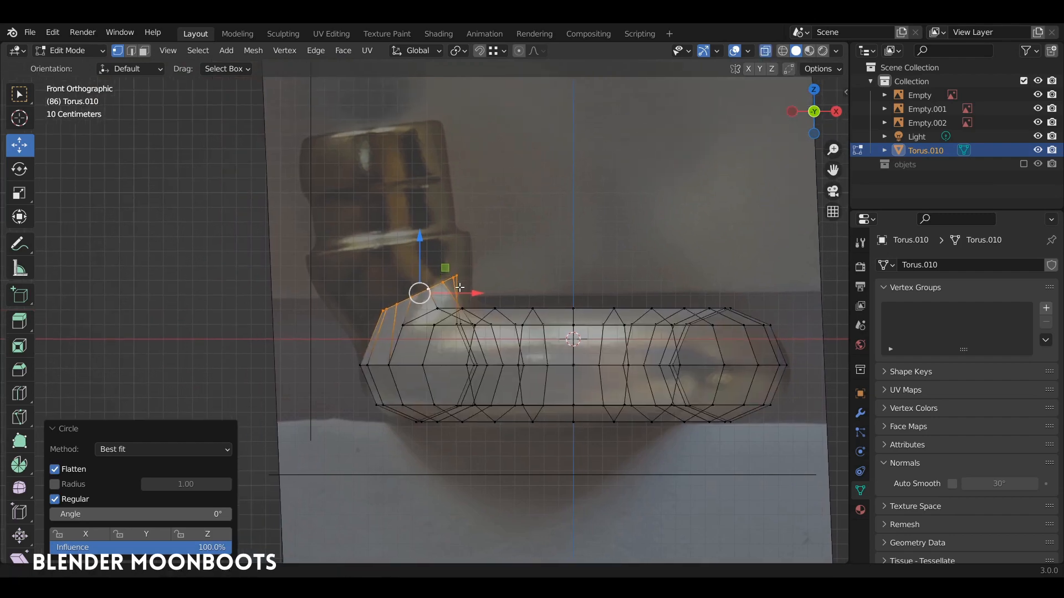
{"action": "key", "text": "r"}
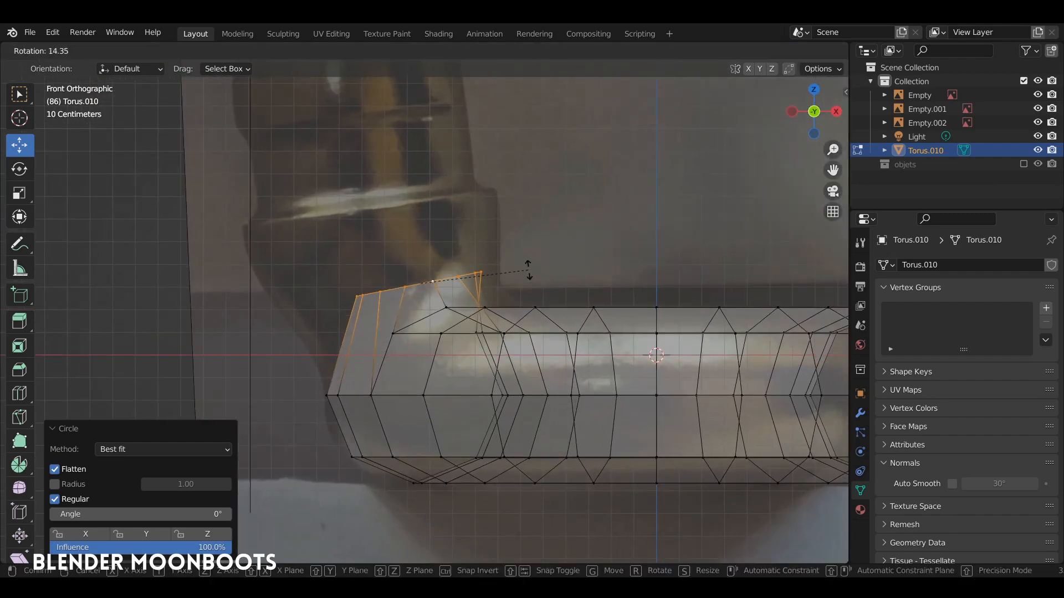
{"action": "left_click", "coordinate": [522, 268]}
{"action": "key", "text": "s"}
{"action": "left_click", "coordinate": [586, 250]}
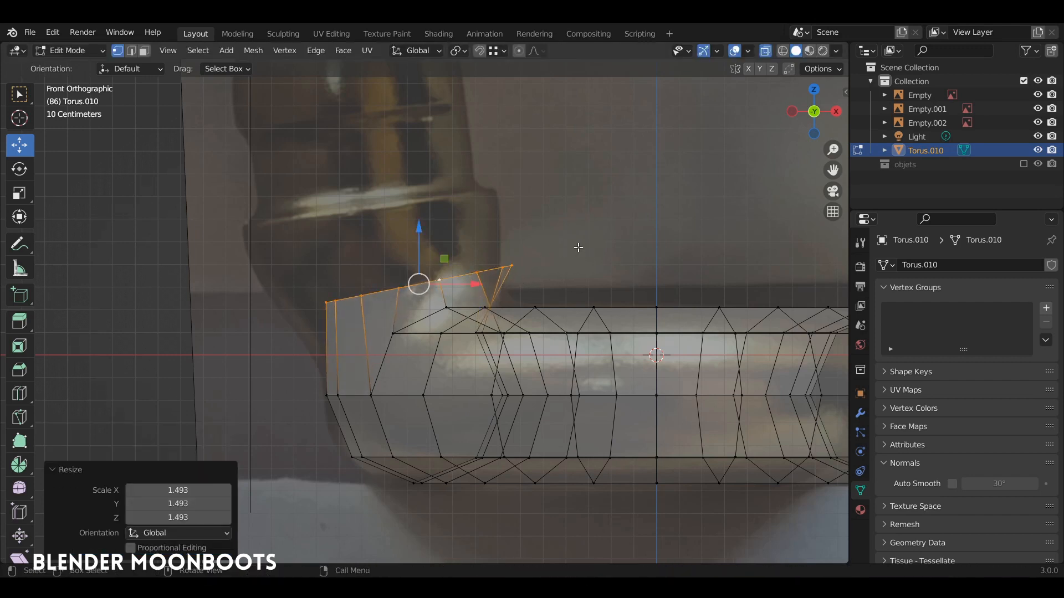
{"action": "key", "text": "g"}
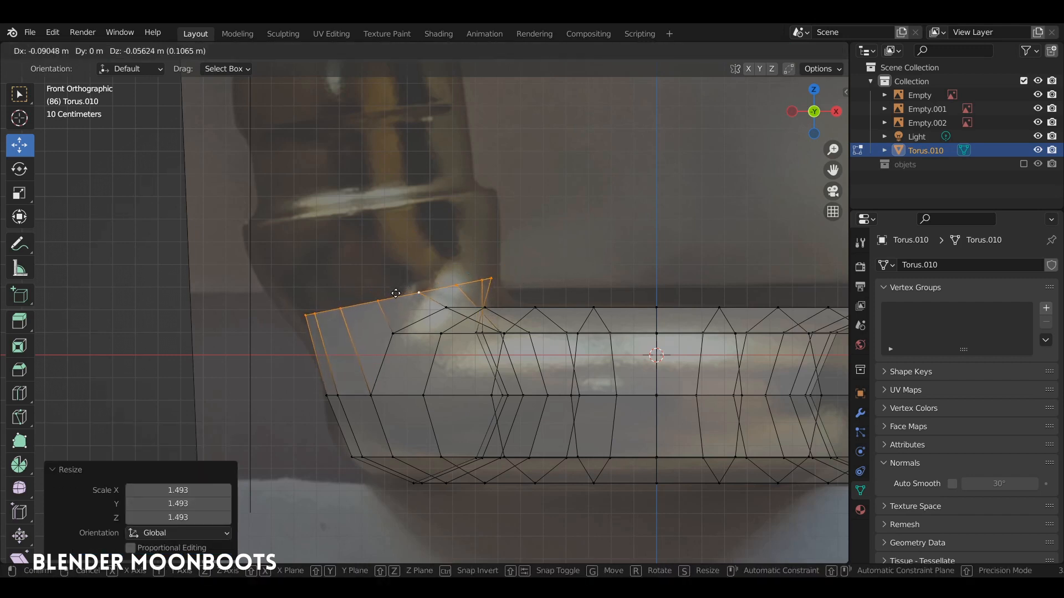
{"action": "left_click", "coordinate": [396, 293]}
Step: Raise the neck loop 0.3986 m, tilt it 2.34°, shift it about -0.117 m in X, and enlarge it to meet the reference collar's base
{"action": "left_click_drag", "start_coordinate": [400, 239], "coordinate": [401, 148]}
{"action": "key", "text": "r"}
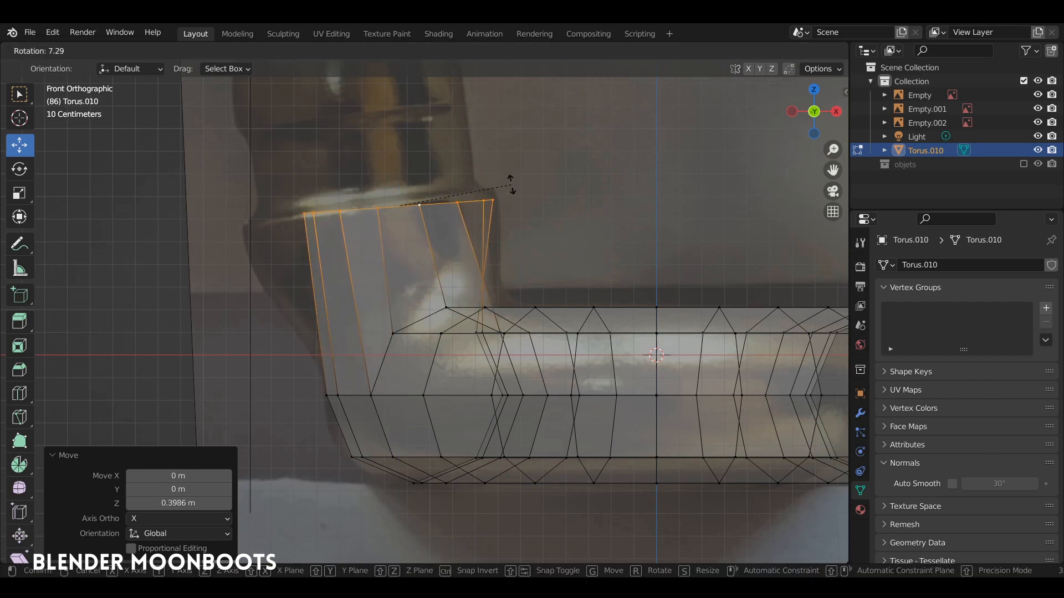
{"action": "left_click", "coordinate": [511, 172]}
{"action": "key", "text": "s"}
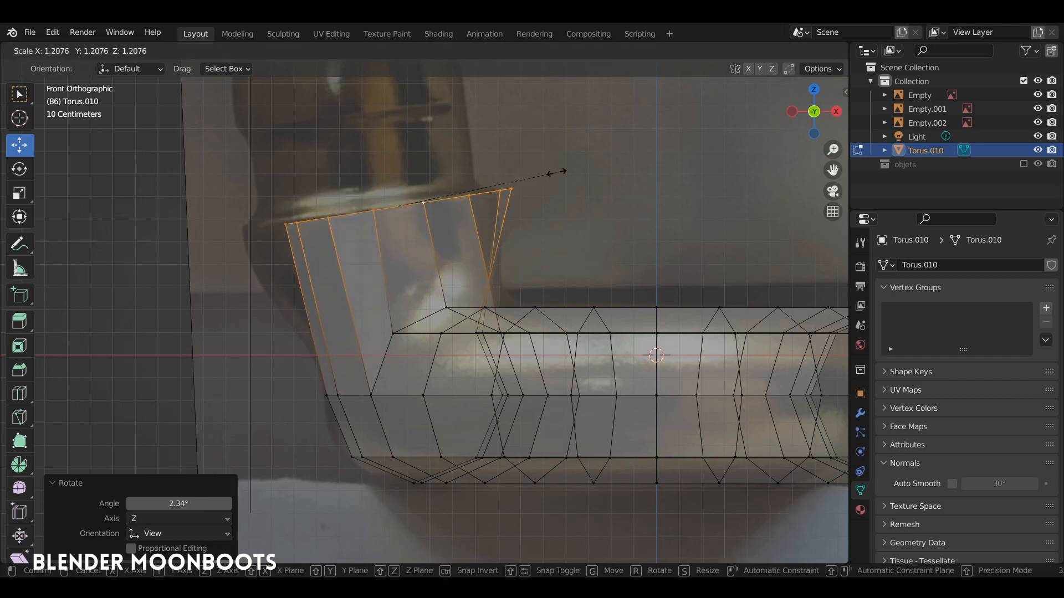
{"action": "left_click", "coordinate": [557, 172]}
{"action": "left_click_drag", "start_coordinate": [399, 204], "coordinate": [373, 209]}
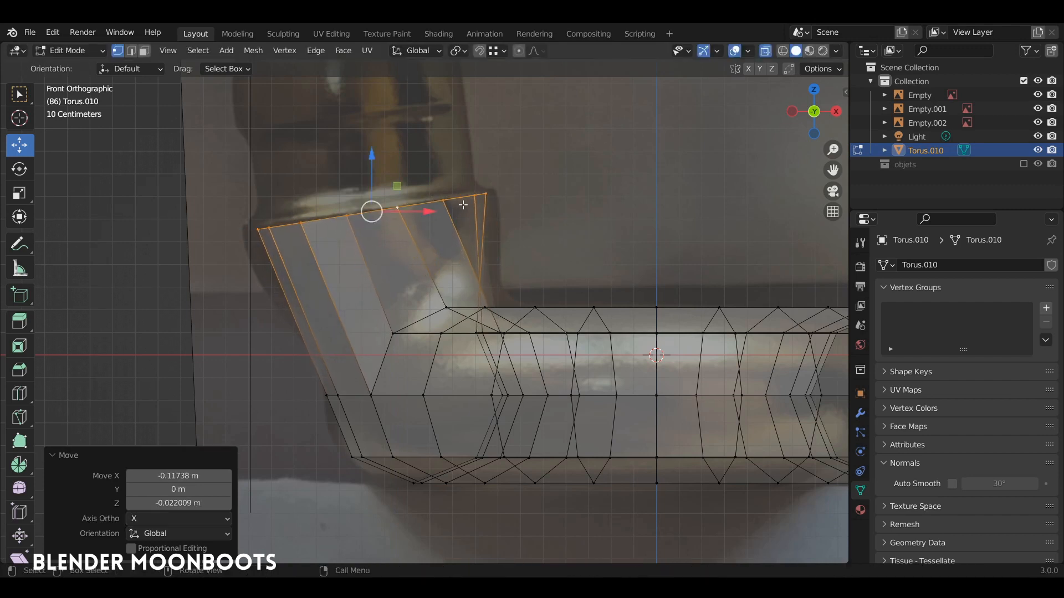
{"action": "key", "text": "s"}
{"action": "left_click", "coordinate": [475, 203]}
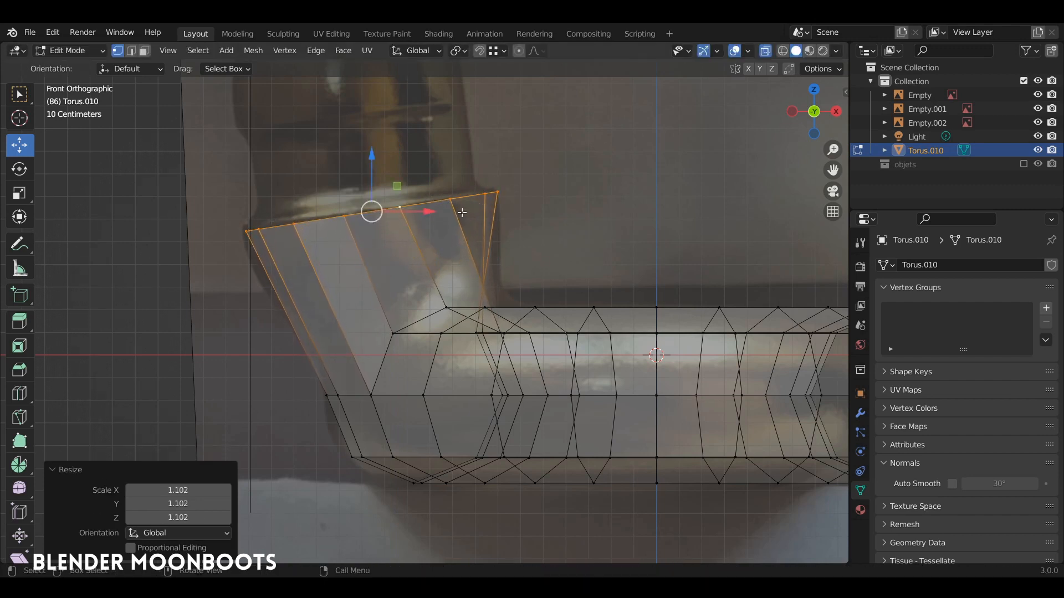
Step: Add one centered loop cut around the neck and scale it by 0.916 against the side reference
{"action": "key", "text": "KP_3"}
{"action": "middle_click_drag", "start_coordinate": [452, 239], "coordinate": [504, 228], "text": "shift"}
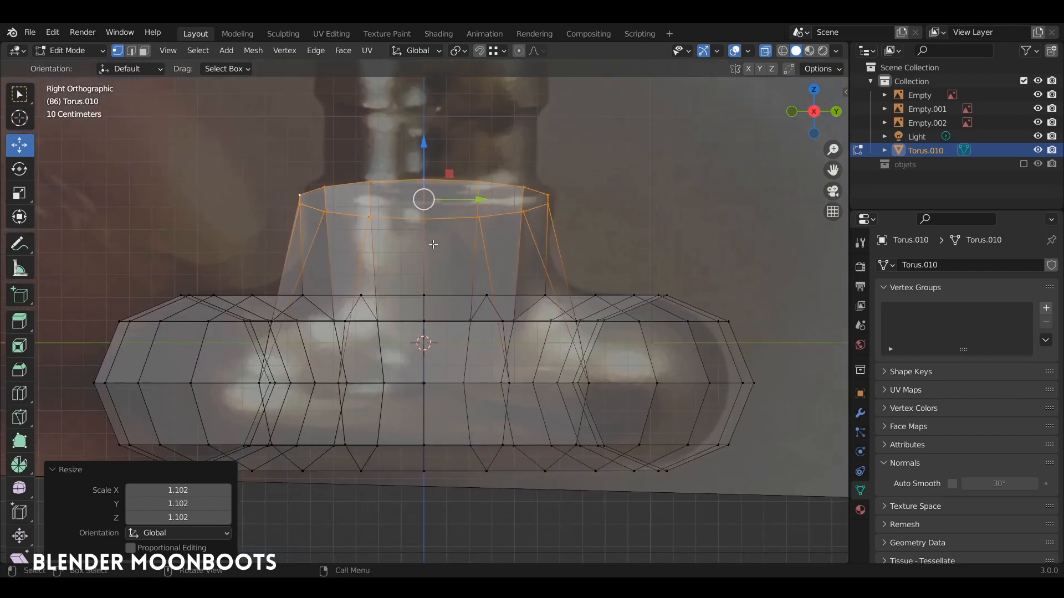
{"action": "key", "text": "ctrl+r"}
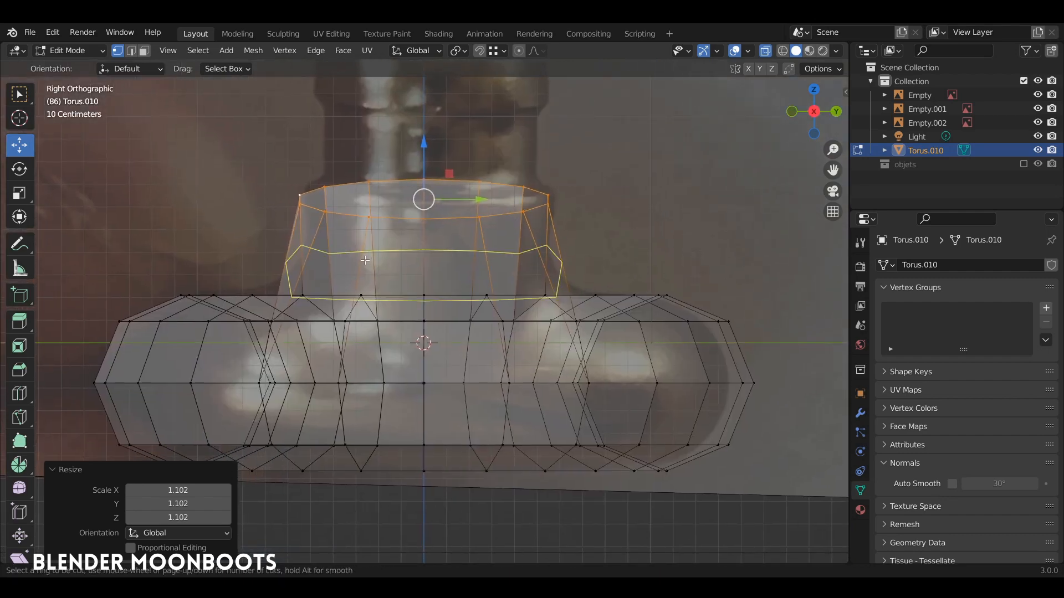
{"action": "left_click", "coordinate": [366, 260]}
{"action": "right_click", "coordinate": [465, 235]}
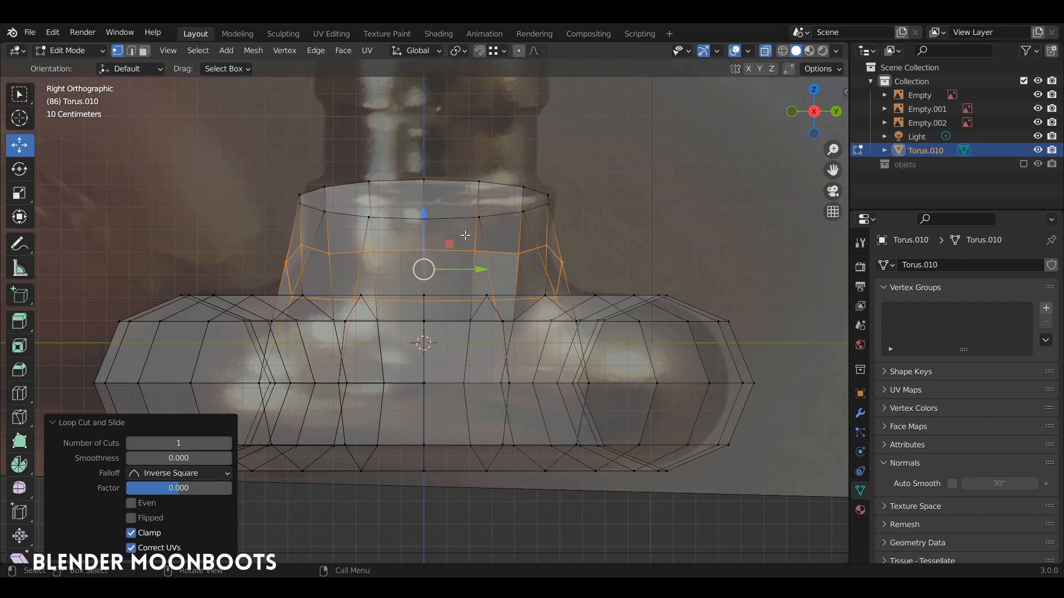
{"action": "key", "text": "s"}
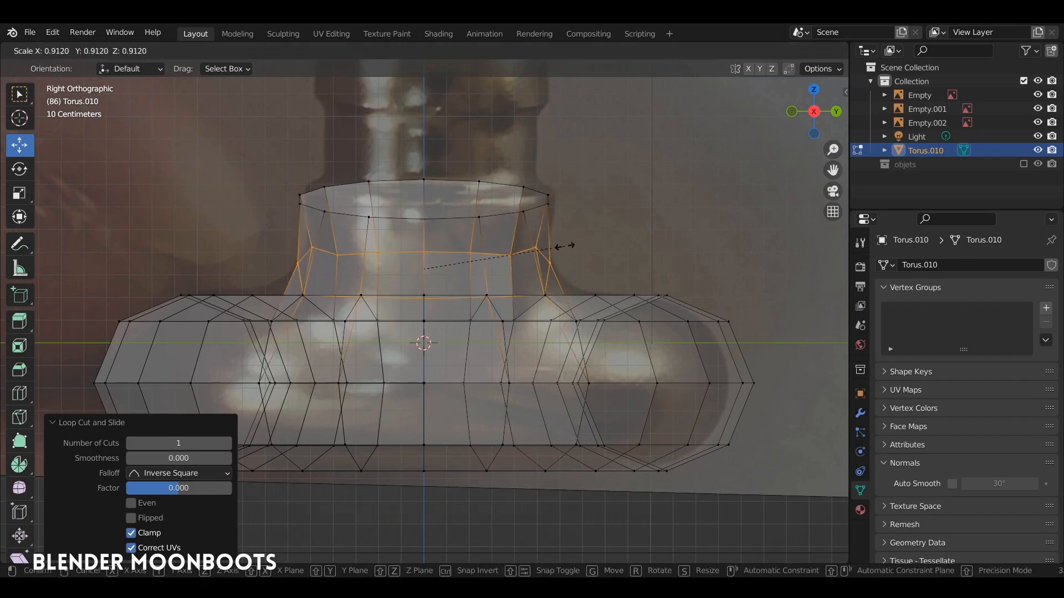
{"action": "left_click", "coordinate": [566, 246]}
Step: Scale the neck's middle loop by 1.134 and move it about 0.024 m in X and 0.007 m in Z to follow the front reference
{"action": "key", "text": "KP_1"}
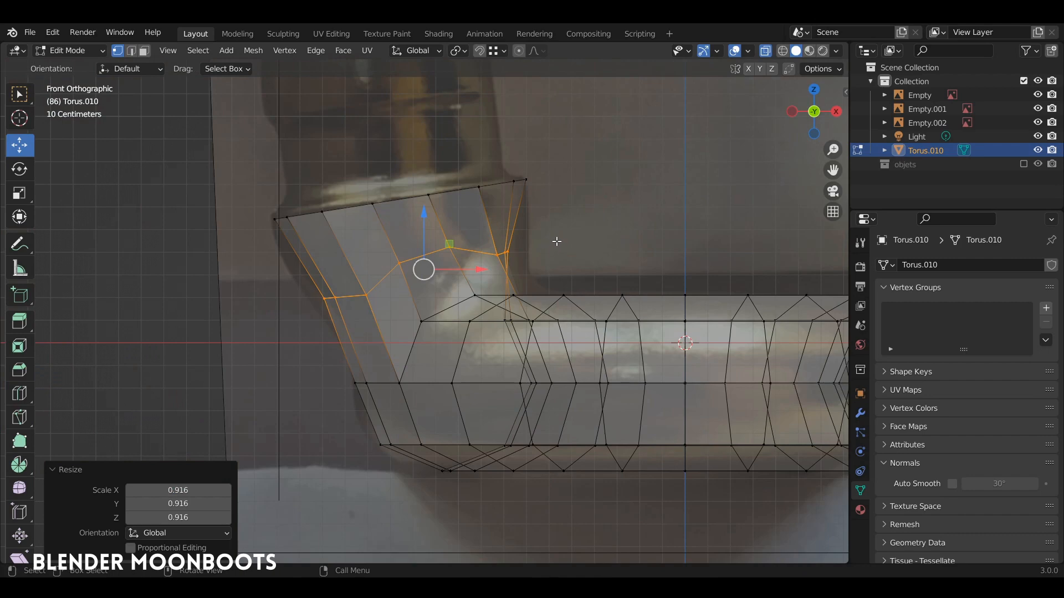
{"action": "key", "text": "KP_7"}
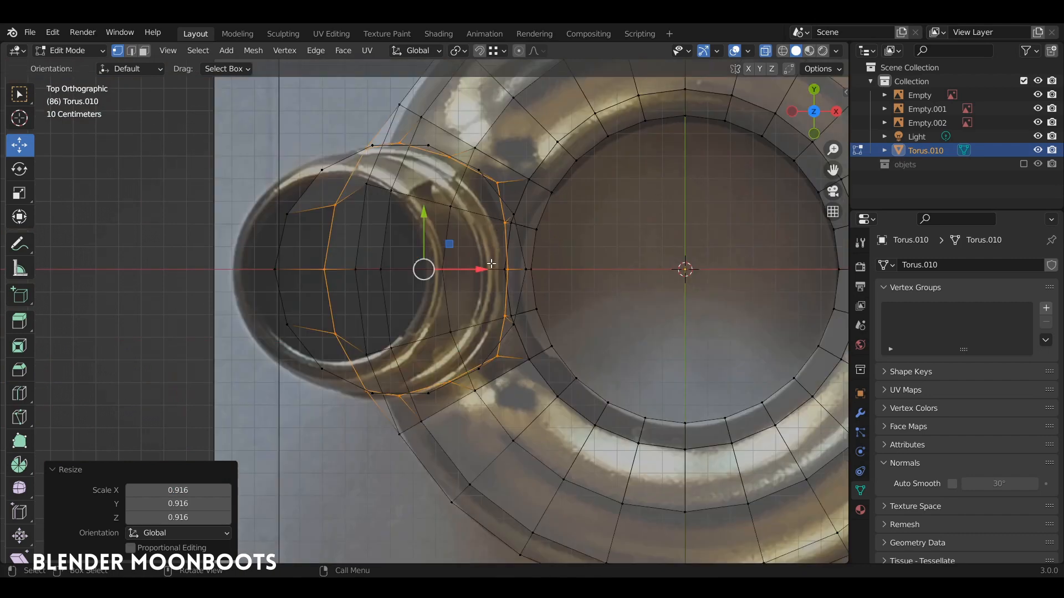
{"action": "key", "text": "KP_3"}
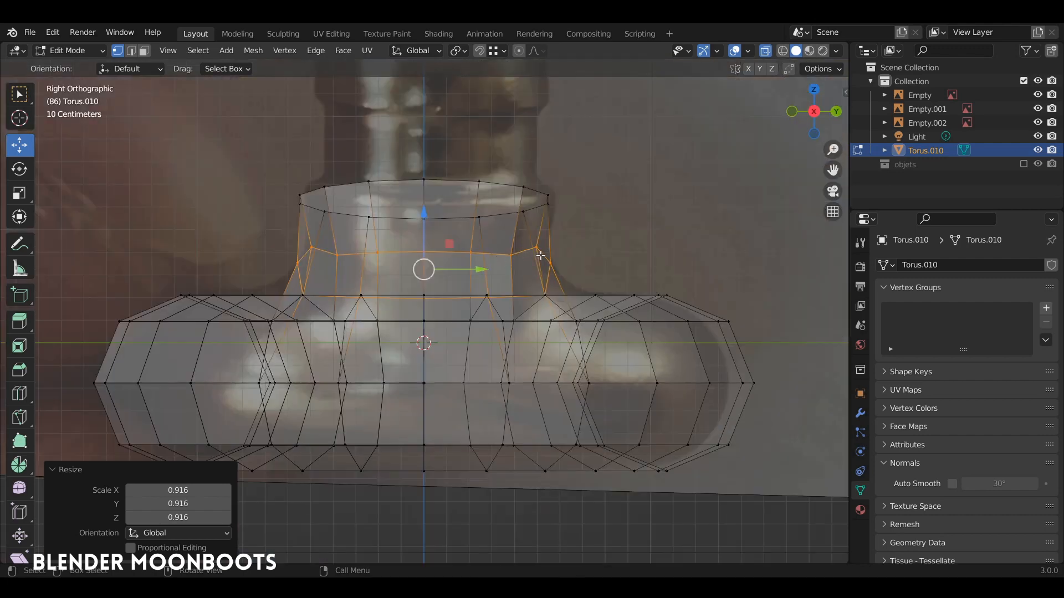
{"action": "key", "text": "KP_1"}
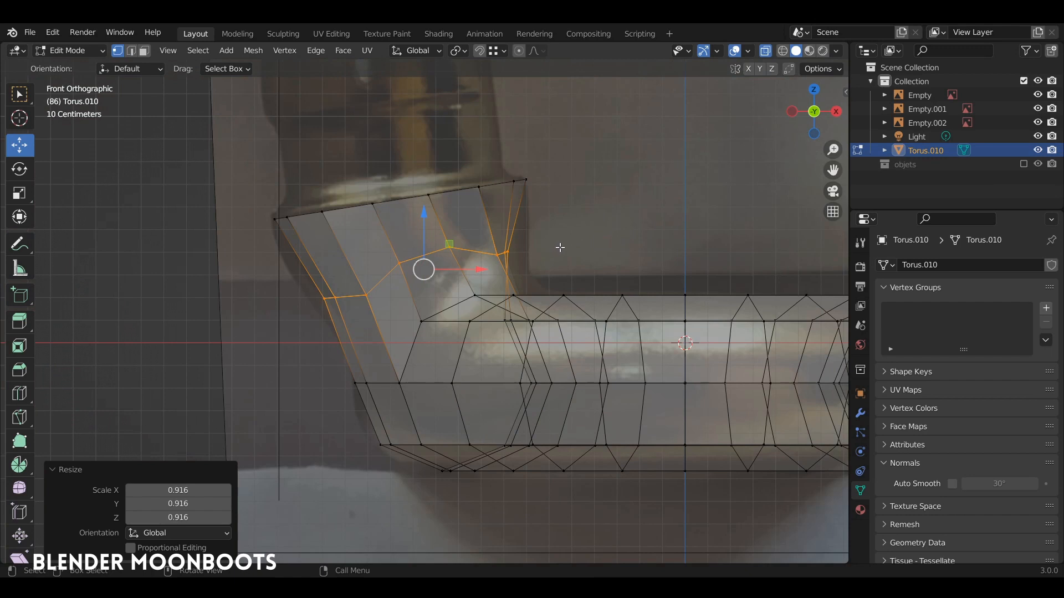
{"action": "key", "text": "s"}
{"action": "left_click", "coordinate": [559, 240]}
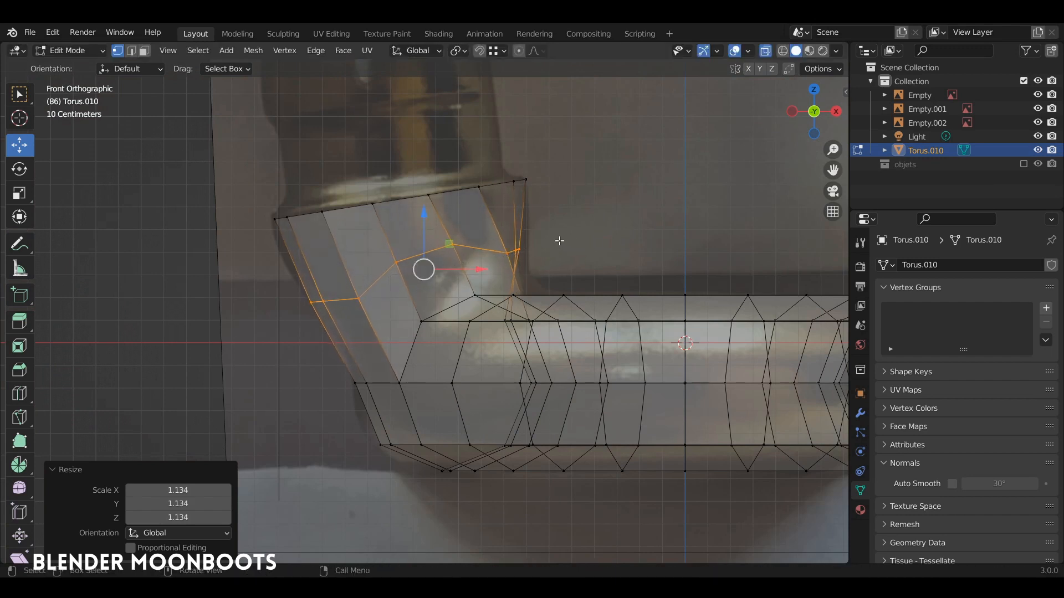
{"action": "key", "text": "g"}
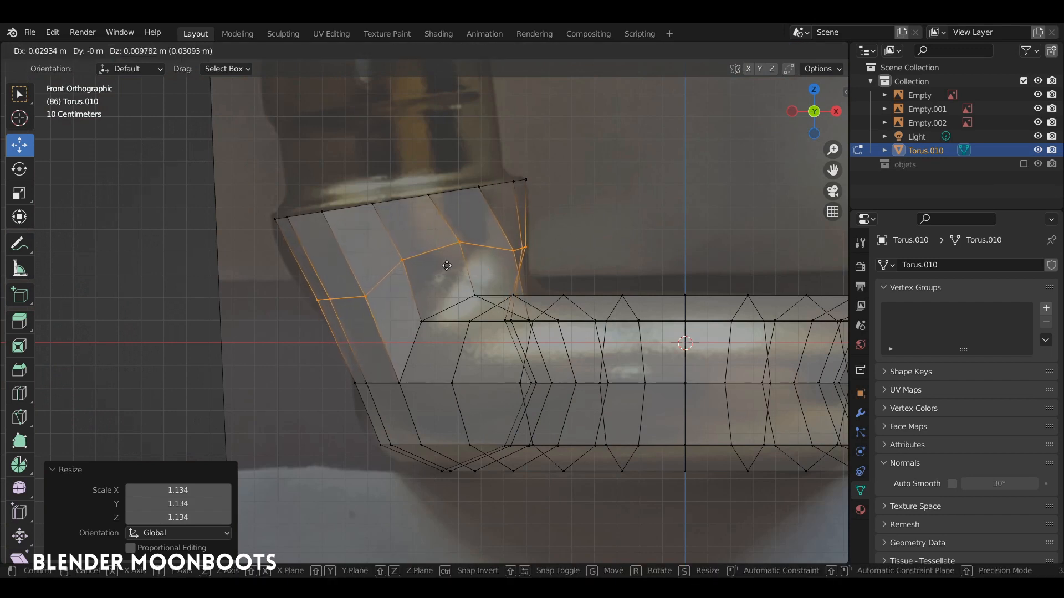
{"action": "left_click", "coordinate": [446, 266]}
Step: Scale the neck's middle loop by 0.916 along Y to match the side reference
{"action": "key", "text": "KP_3"}
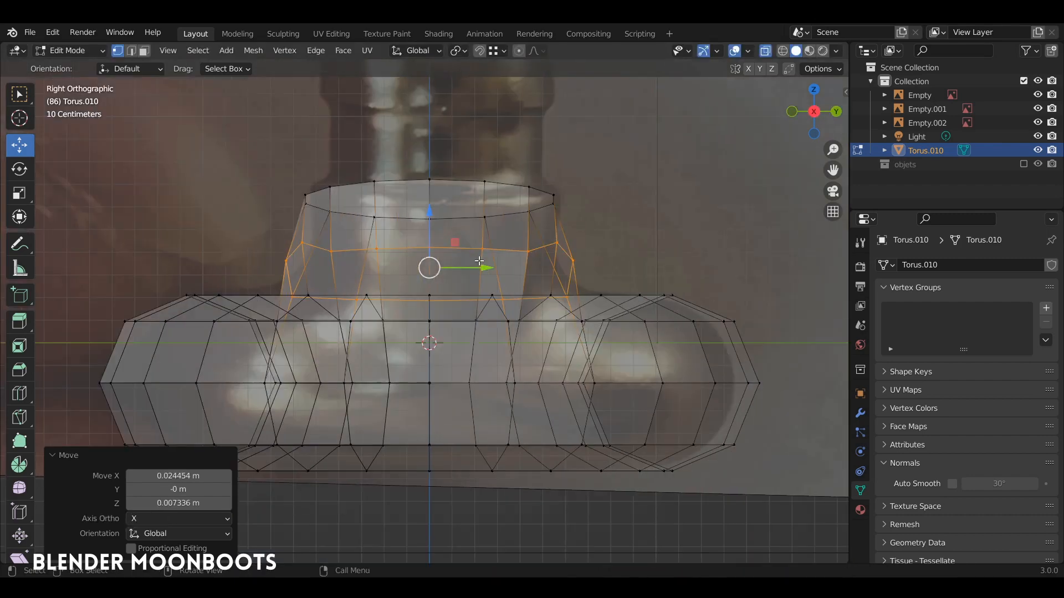
{"action": "key", "text": "s"}
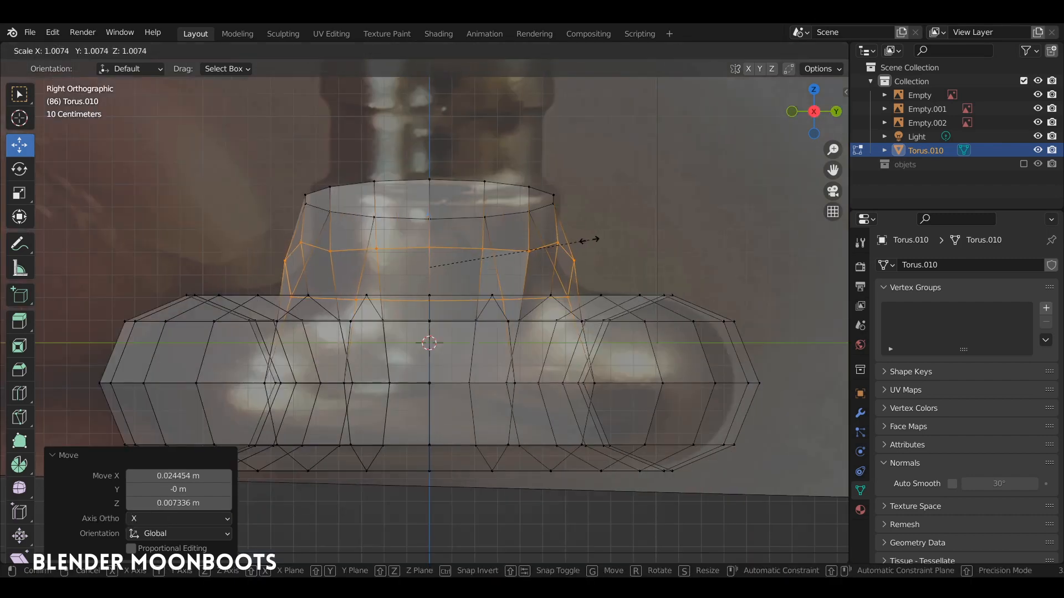
{"action": "key", "text": "y"}
{"action": "left_click", "coordinate": [574, 242]}
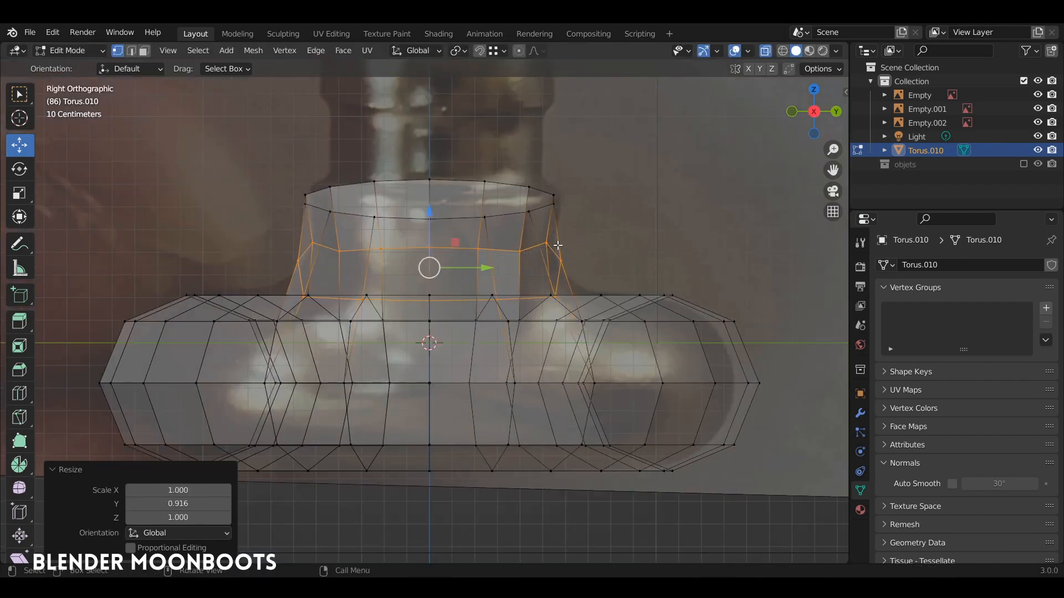
Step: With X-ray off, select the two vertices flanking the neck's base on the ring's inner side and nudge them slightly along X
{"action": "key", "text": "KP_1"}
{"action": "left_click_drag", "start_coordinate": [546, 267], "coordinate": [461, 325], "text": "alt"}
{"action": "key", "text": "alt+z"}
{"action": "left_click", "coordinate": [432, 380]}
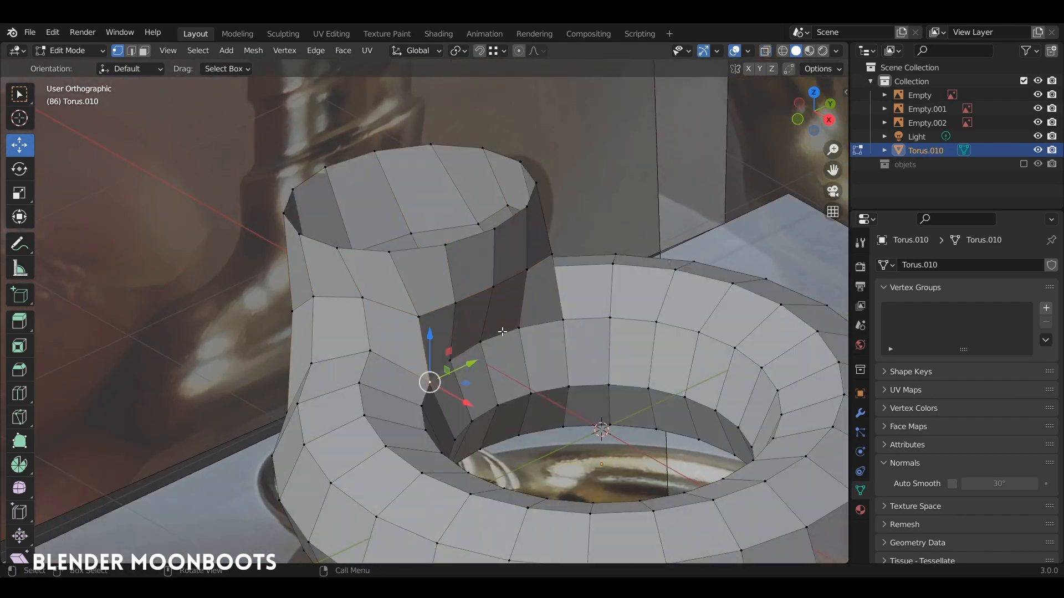
{"action": "left_click", "coordinate": [454, 356]}
{"action": "left_click", "coordinate": [520, 329], "text": "ctrl"}
{"action": "mouse_move", "coordinate": [523, 335]}
{"action": "left_mouse_down", "text": "alt"}
{"action": "mouse_move", "coordinate": [529, 368]}
{"action": "mouse_move", "coordinate": [569, 352]}
{"action": "left_mouse_up", "text": "alt"}
{"action": "key", "text": "KP_1"}
{"action": "key", "text": "alt+z"}
{"action": "mouse_move", "coordinate": [569, 352]}
{"action": "middle_mouse_down"}
{"action": "mouse_move", "coordinate": [497, 366]}
{"action": "mouse_move", "coordinate": [519, 345]}
{"action": "middle_mouse_up"}
{"action": "key", "text": "alt+z"}
{"action": "middle_click_drag", "start_coordinate": [591, 349], "coordinate": [556, 386]}
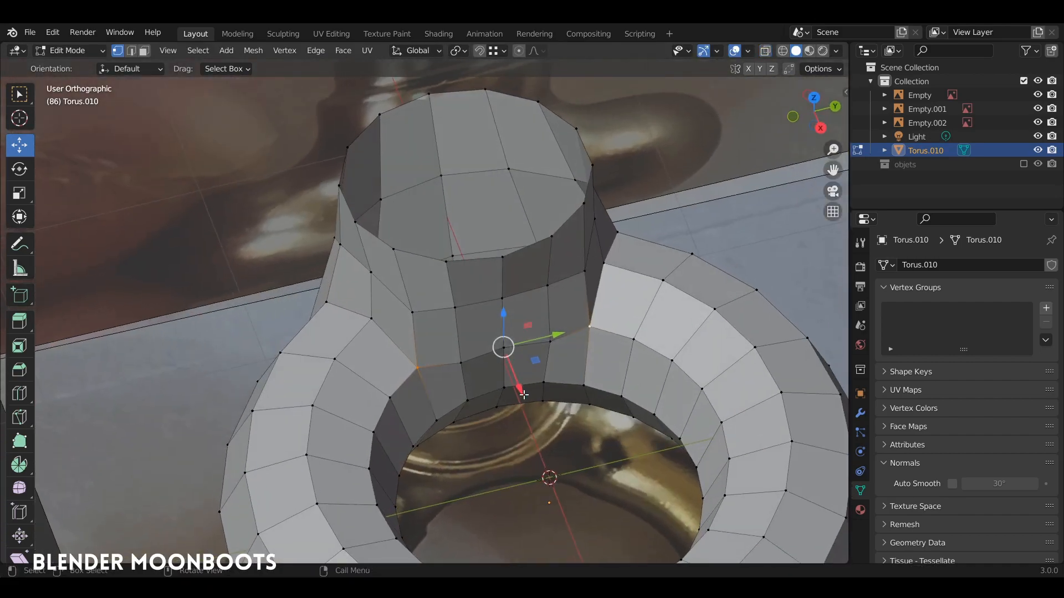
{"action": "left_click_drag", "start_coordinate": [523, 395], "coordinate": [526, 392]}
Step: Adjust the central vertices of the neck's base on the ring's inner side along X, ending with a shift of about -0.01 m
{"action": "left_click", "coordinate": [504, 350]}
{"action": "left_click", "coordinate": [461, 360]}
{"action": "left_click", "coordinate": [547, 344], "text": "shift"}
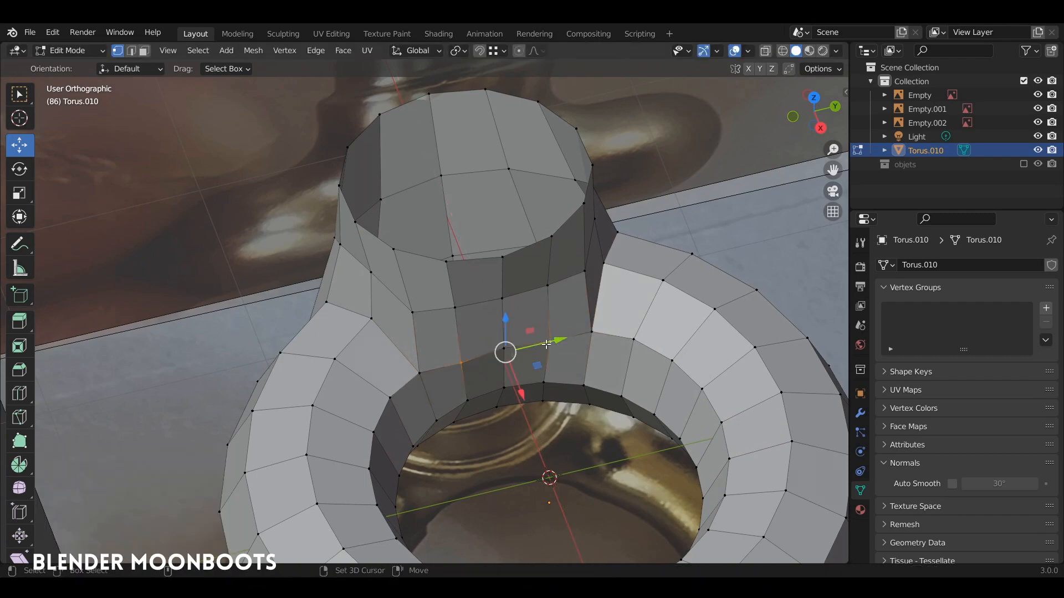
{"action": "middle_click_drag", "start_coordinate": [547, 344], "coordinate": [523, 390]}
{"action": "left_click_drag", "start_coordinate": [524, 390], "coordinate": [503, 349]}
{"action": "left_click_drag", "start_coordinate": [527, 395], "coordinate": [525, 395]}
Step: Turn X-ray on in front view and add a centered loop cut around the lower part of the neck
{"action": "middle_click_drag", "start_coordinate": [525, 395], "coordinate": [537, 299]}
{"action": "key", "text": "KP_1"}
{"action": "key", "text": "alt+z"}
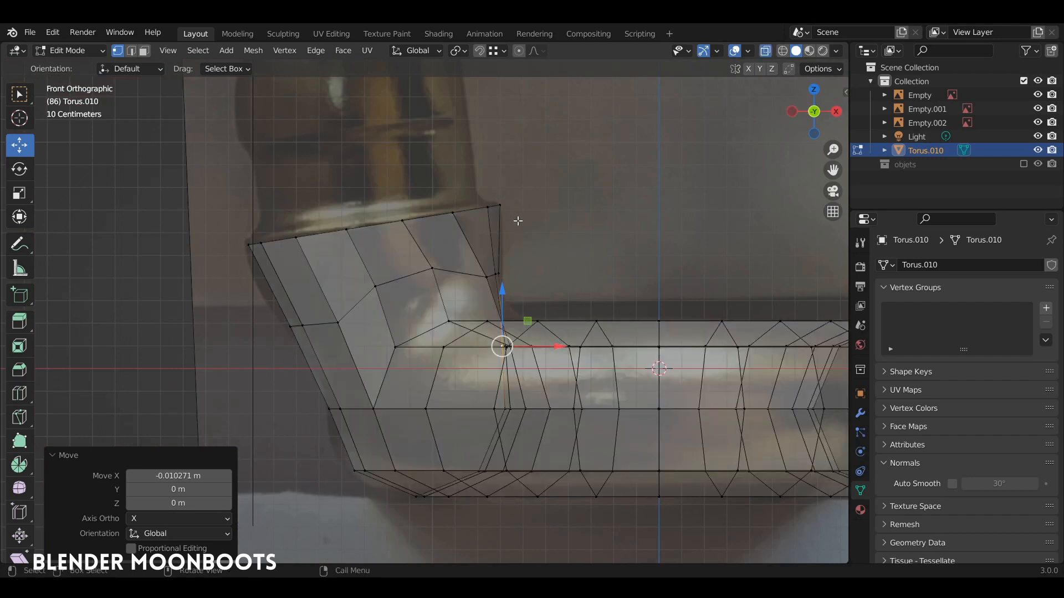
{"action": "middle_click_drag", "start_coordinate": [518, 222], "coordinate": [366, 304], "text": "ctrl"}
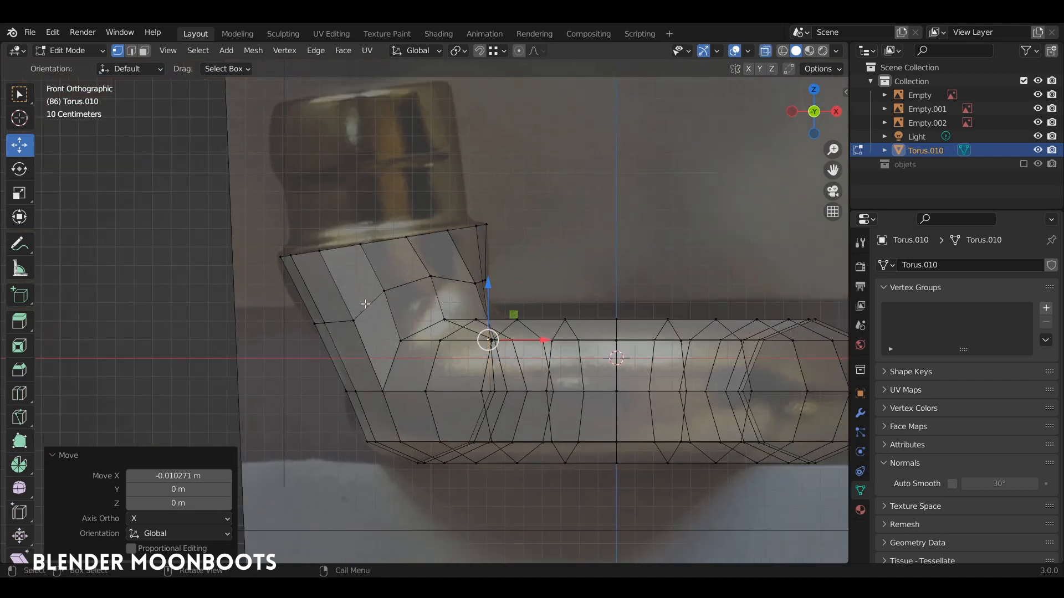
{"action": "key", "text": "ctrl+r"}
{"action": "left_click", "coordinate": [338, 360]}
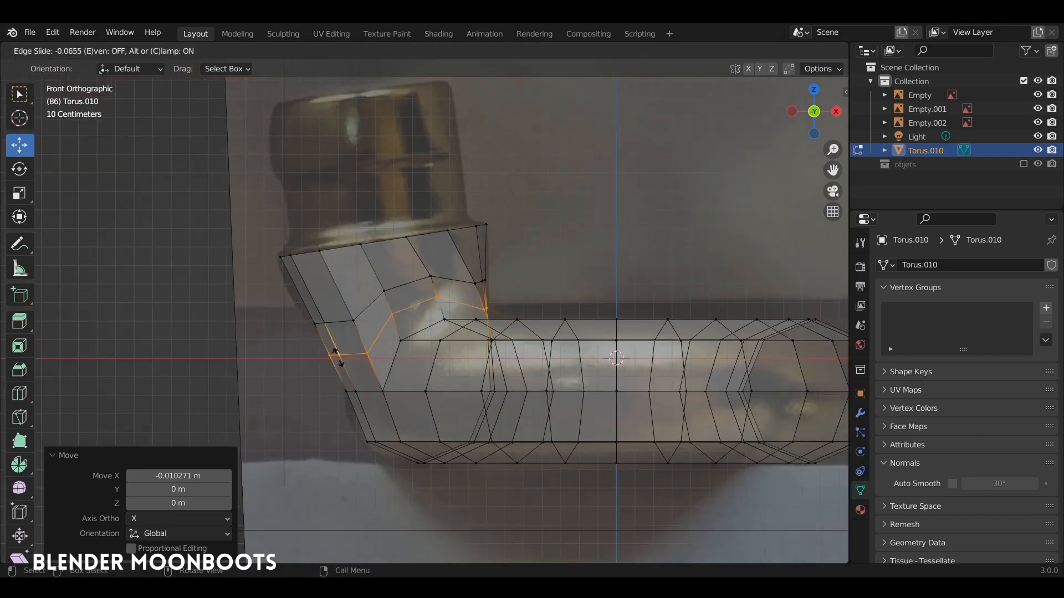
{"action": "right_click", "coordinate": [346, 358]}
Step: Enable proportional editing and move the new loop's outermost vertex about 0.039 m in X and 0.012 m in Z, with an influence size of 0.1978 m
{"action": "left_click", "coordinate": [341, 332]}
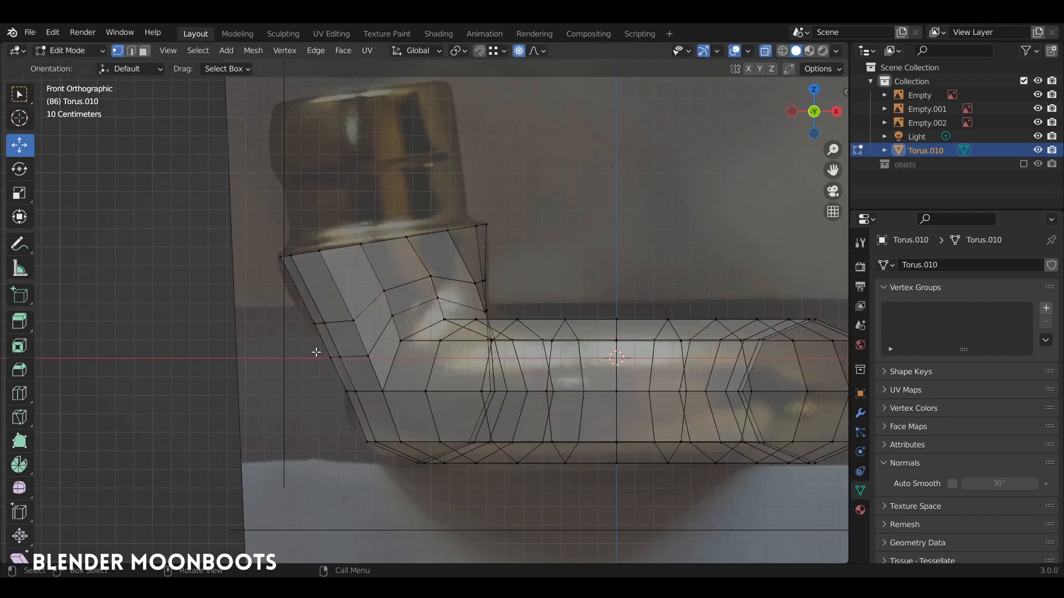
{"action": "left_click", "coordinate": [338, 357]}
{"action": "key", "text": "g"}
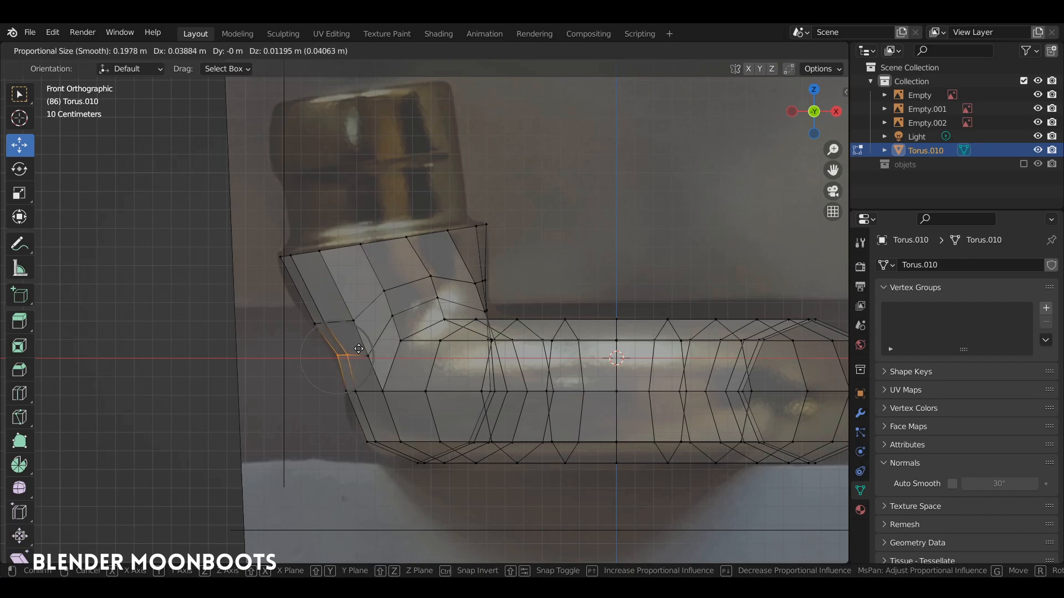
{"action": "left_click", "coordinate": [359, 349]}
Step: In right view, select the neck's middle edge loop and scale it to 0.946 along Y with proportional editing
{"action": "left_click", "coordinate": [409, 226], "text": "alt"}
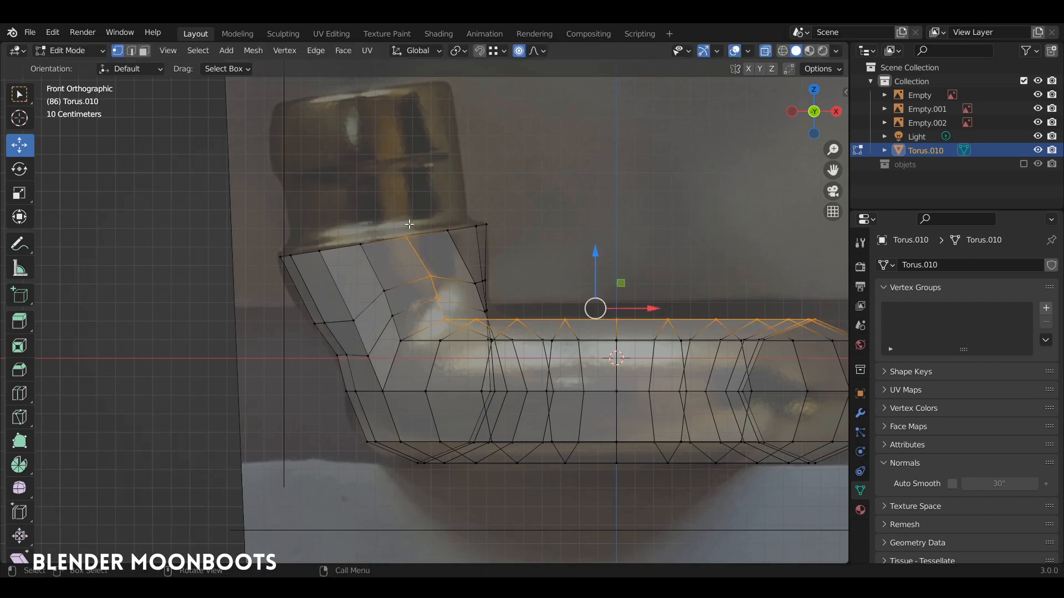
{"action": "key", "text": "KP_3"}
{"action": "left_click", "coordinate": [553, 231], "text": "alt"}
{"action": "middle_click_drag", "start_coordinate": [550, 227], "coordinate": [479, 254], "text": "shift"}
{"action": "left_click", "coordinate": [499, 306], "text": "alt"}
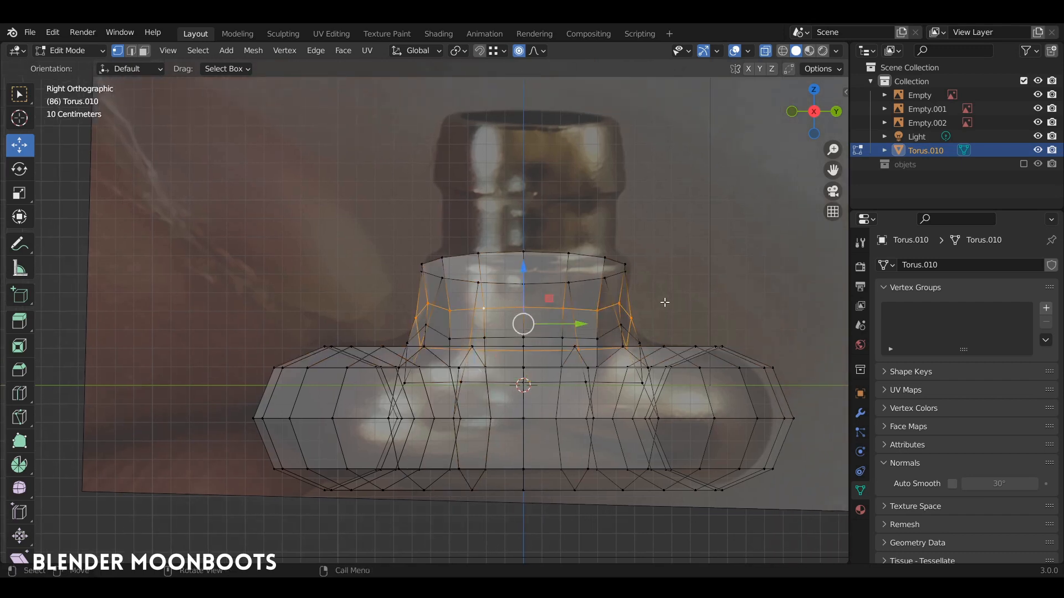
{"action": "key", "text": "s"}
{"action": "key", "text": "y"}
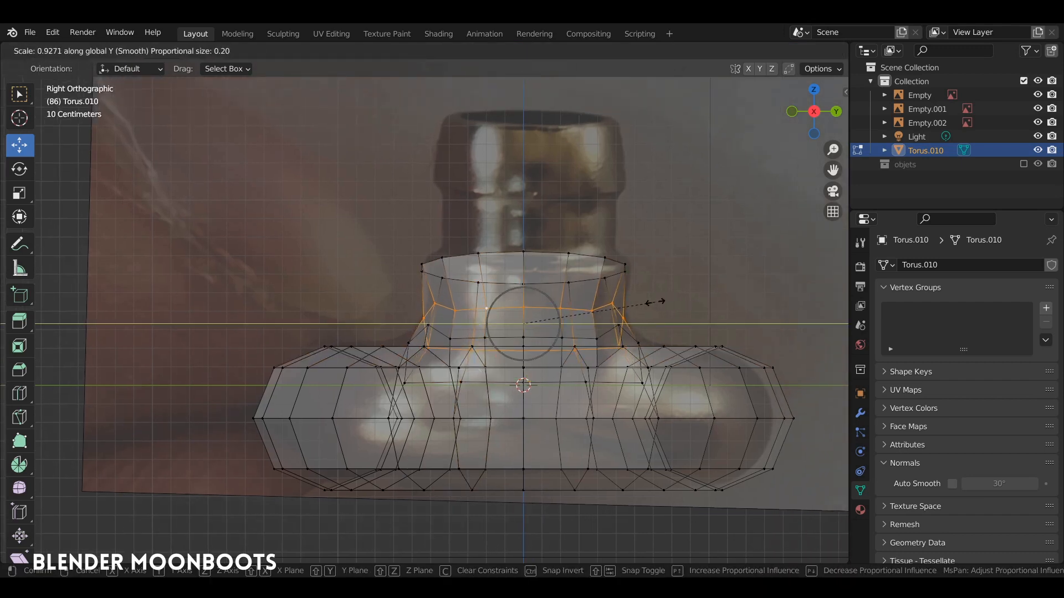
{"action": "scroll", "coordinate": [658, 302], "scroll_direction": "up", "scroll_amount": 8}
{"action": "left_click", "coordinate": [658, 302]}
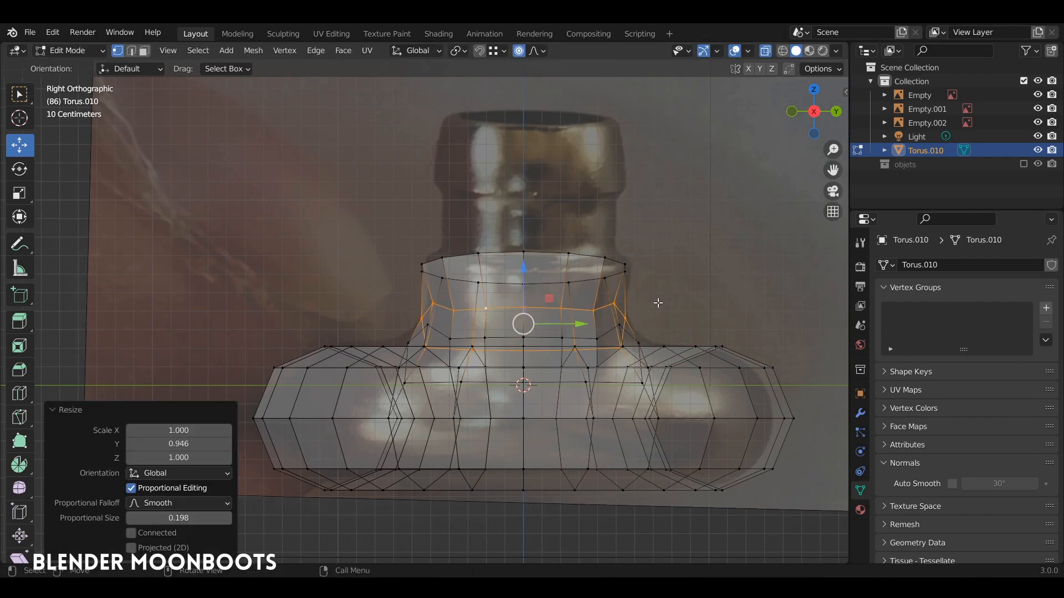
Step: With proportional editing off, extrude the neck's top rim upward about 0.066 m in front view and rotate it slightly
{"action": "key", "text": "KP_1"}
{"action": "left_click", "coordinate": [552, 265], "text": "alt"}
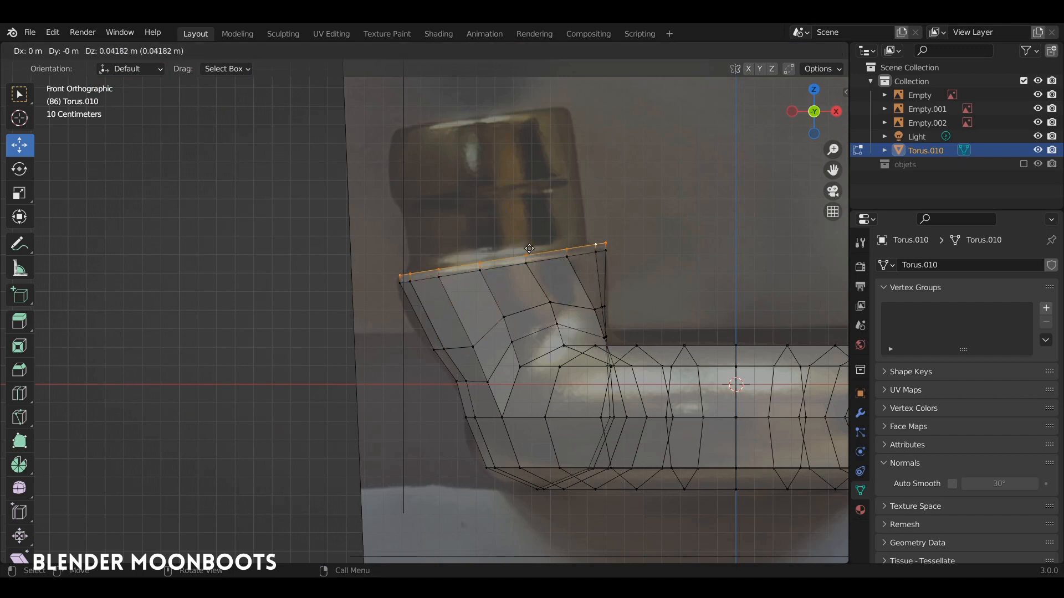
{"action": "key", "text": "e"}
{"action": "left_click", "coordinate": [597, 230]}
{"action": "key", "text": "r"}
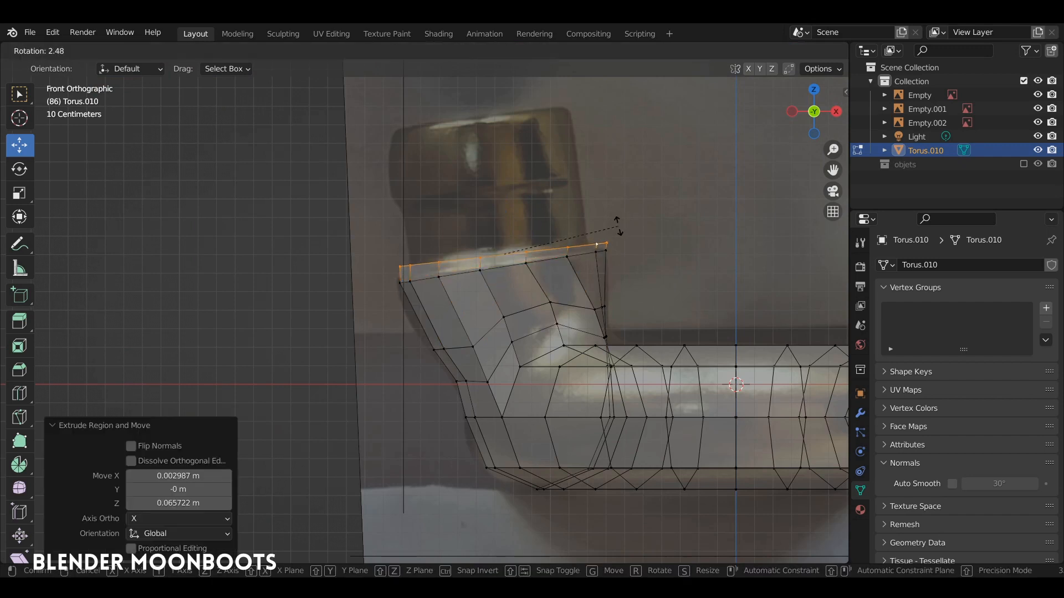
{"action": "left_click", "coordinate": [617, 225]}
Step: Scale the new rim to 0.895, shift it into line with the front reference and rotate it by -0.89°
{"action": "key", "text": "s"}
{"action": "left_click", "coordinate": [598, 230]}
{"action": "key", "text": "g"}
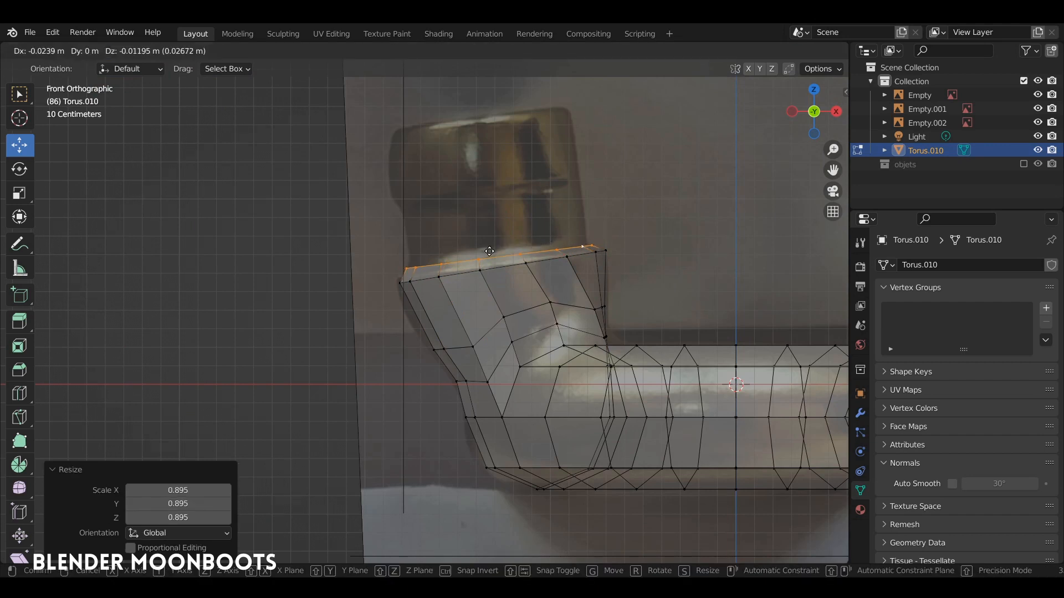
{"action": "left_click", "coordinate": [502, 254]}
{"action": "key", "text": "r"}
{"action": "left_click", "coordinate": [586, 234]}
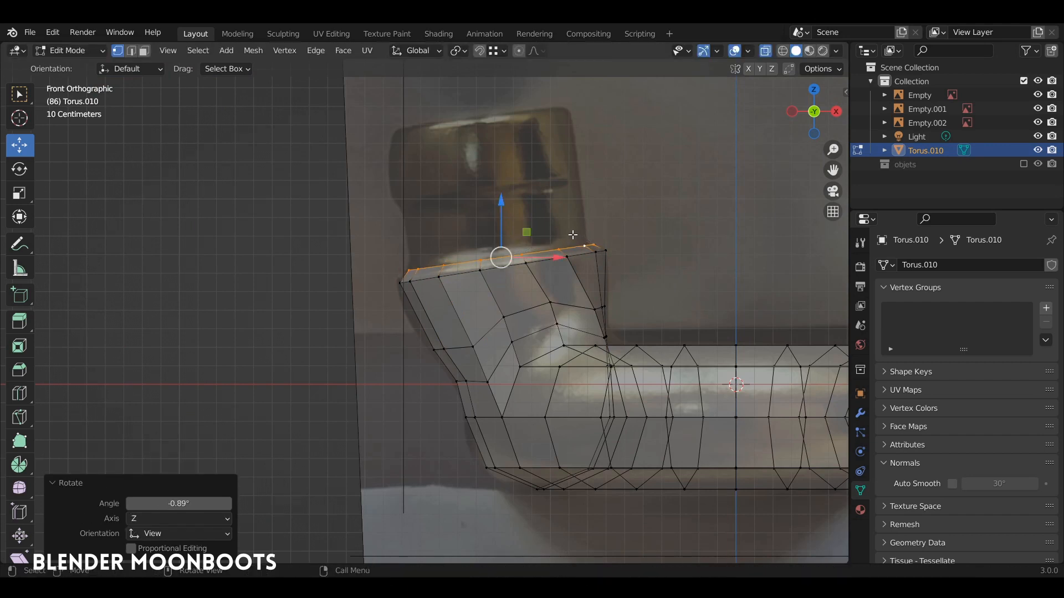
Step: Extrude the rim about -0.057 m in X and 0.332 m in Z, then extrude 0.036 m up and scale it to 1.036
{"action": "key", "text": "g"}
{"action": "left_click", "coordinate": [556, 165]}
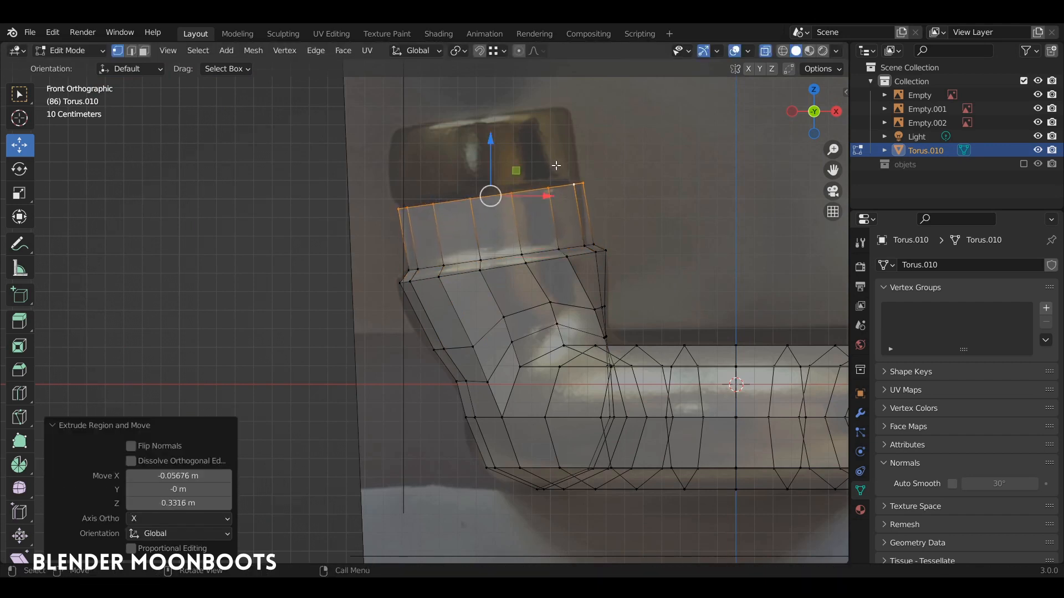
{"action": "key", "text": "e"}
{"action": "left_click", "coordinate": [550, 169]}
{"action": "key", "text": "s"}
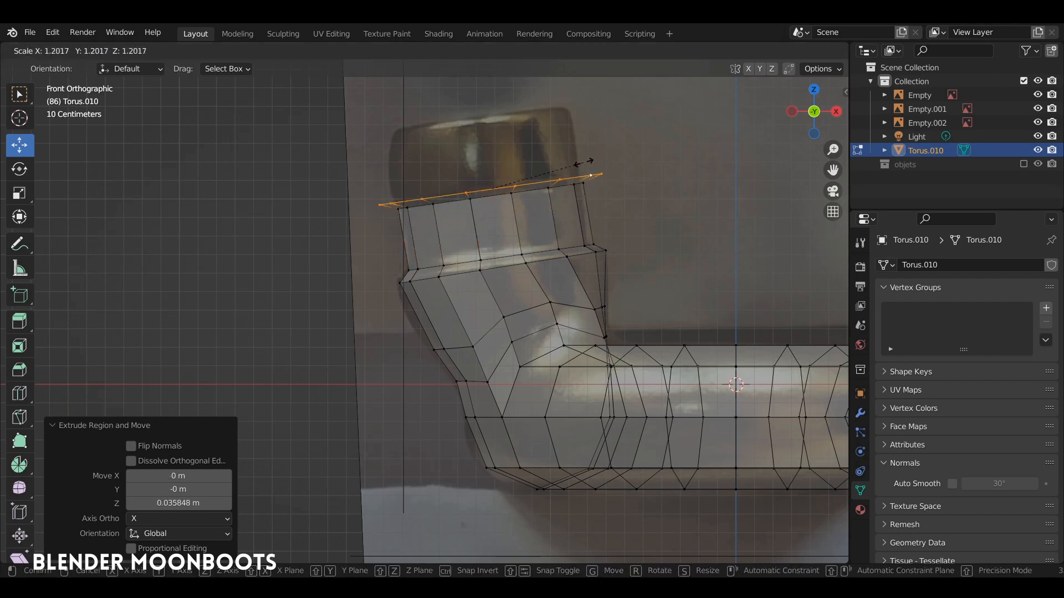
{"action": "left_click", "coordinate": [568, 169]}
Step: Extrude the neck's upper collar about 0.36 m up to the reference's top edge, then rotate the rim 1.06° and scale it to fit
{"action": "key", "text": "e"}
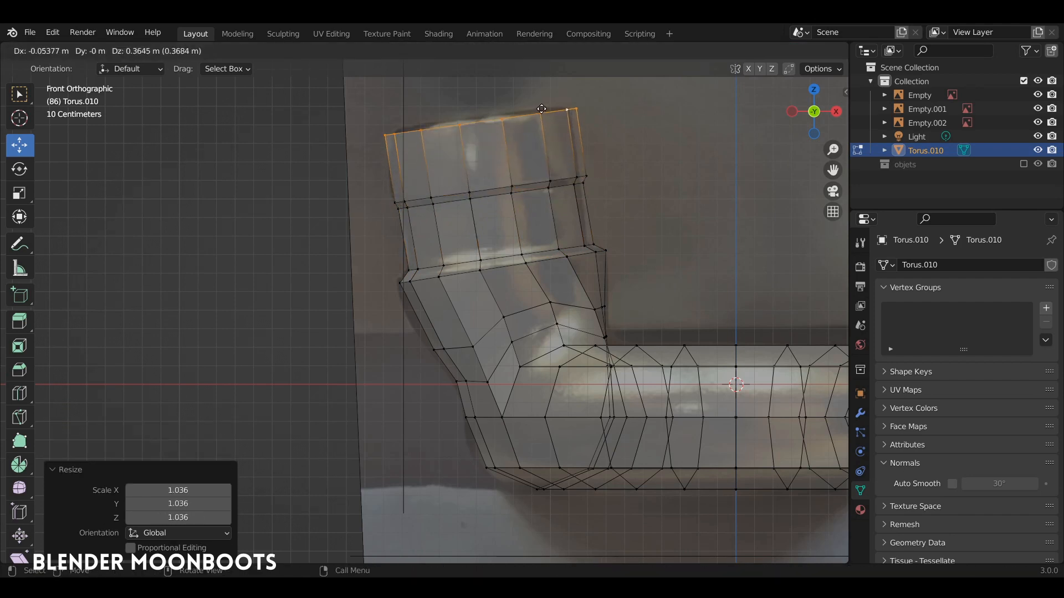
{"action": "left_click", "coordinate": [544, 107]}
{"action": "key", "text": "r"}
{"action": "left_click", "coordinate": [593, 112]}
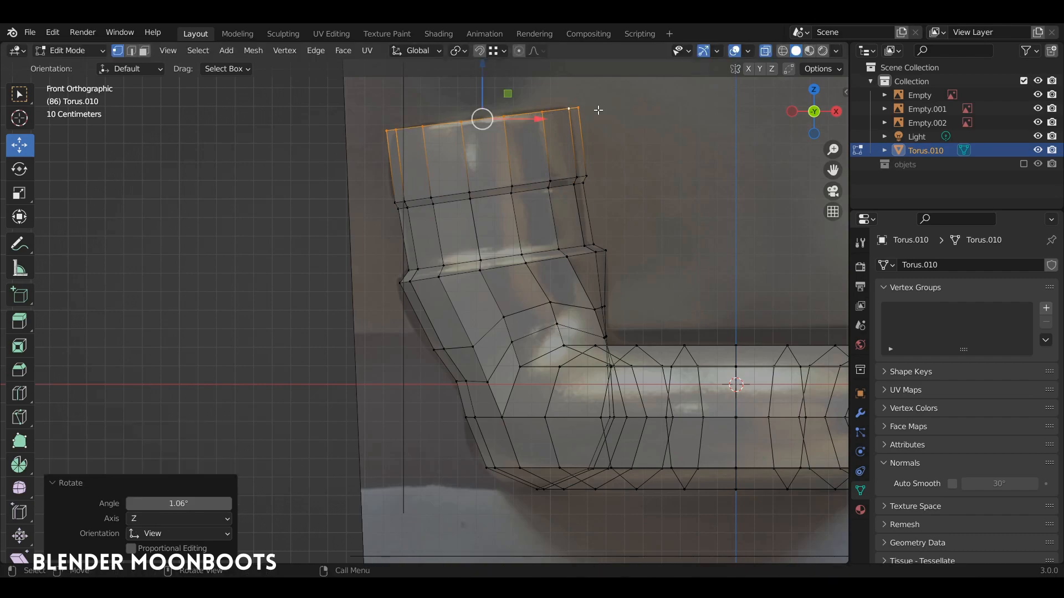
{"action": "key", "text": "s"}
{"action": "left_click", "coordinate": [593, 112]}
Step: With X-ray off, slide the edge beside the neck's base on the +Y side away from the neck by a factor of -0.394
{"action": "middle_click_drag", "start_coordinate": [593, 112], "coordinate": [500, 320]}
{"action": "key", "text": "alt+z"}
{"action": "key", "text": "Tab"}
{"action": "key", "text": "alt+z"}
{"action": "scroll", "coordinate": [504, 246], "scroll_direction": "up", "scroll_amount": 4}
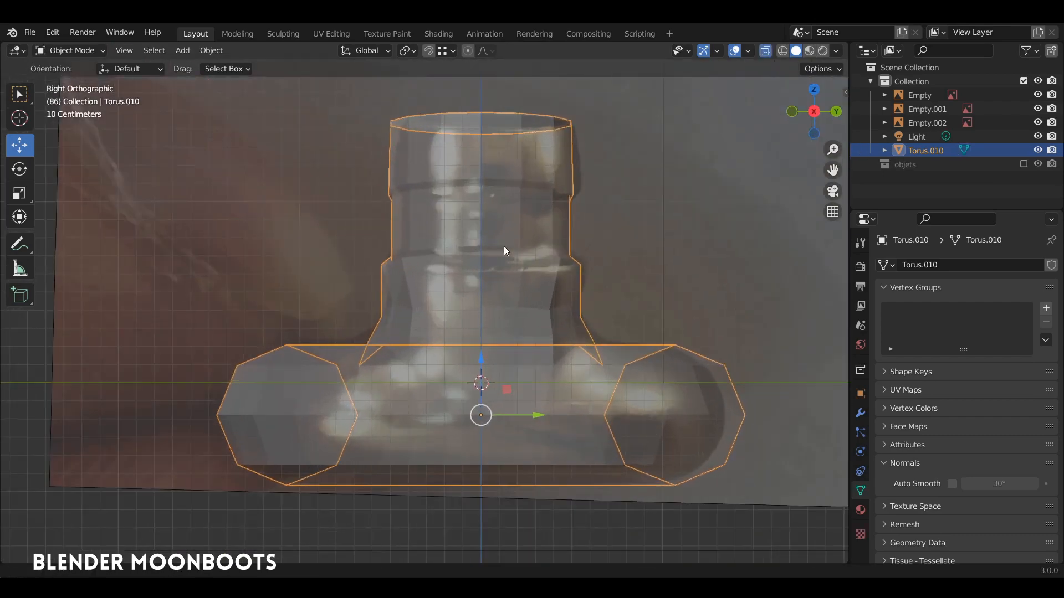
{"action": "key", "text": "Tab"}
{"action": "middle_click_drag", "start_coordinate": [582, 334], "coordinate": [472, 384]}
{"action": "left_click", "coordinate": [392, 362]}
{"action": "middle_click_drag", "start_coordinate": [392, 362], "coordinate": [643, 387]}
{"action": "left_click", "coordinate": [638, 377], "text": "alt"}
{"action": "key", "text": "alt+z"}
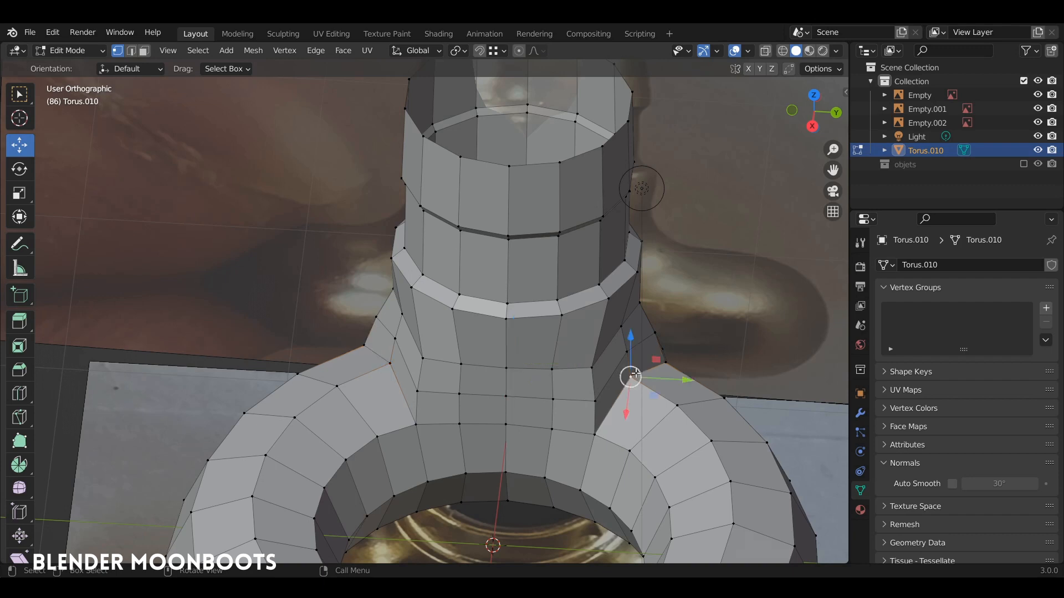
{"action": "key", "text": "g"}
{"action": "key", "text": "g"}
{"action": "left_click", "coordinate": [705, 382]}
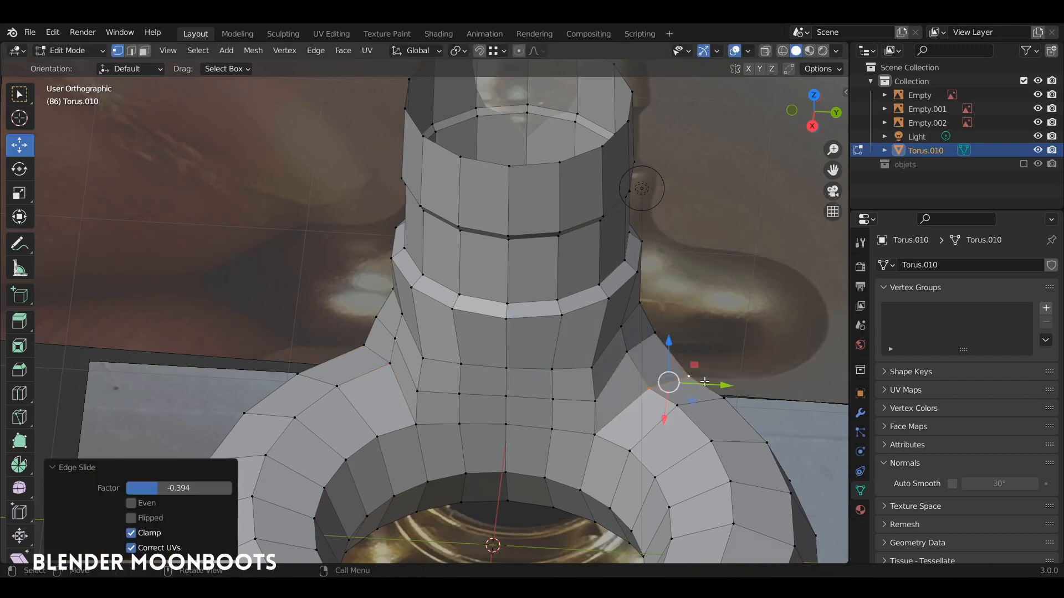
Step: Edge-slide the matching edge beside the neck's base on the -Y side
{"action": "left_click", "coordinate": [367, 348]}
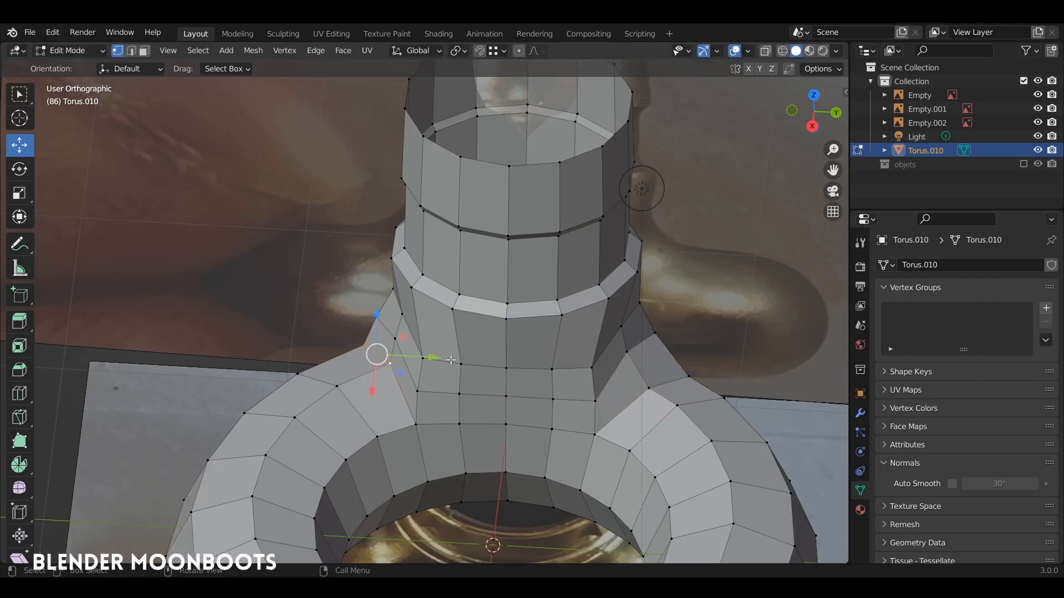
{"action": "key", "text": "g"}
{"action": "key", "text": "g"}
{"action": "left_click", "coordinate": [427, 373]}
{"action": "middle_click_drag", "start_coordinate": [426, 372], "coordinate": [463, 317]}
{"action": "scroll", "coordinate": [463, 317], "scroll_direction": "down", "scroll_amount": 3}
Step: Symmetrize the whole mesh with direction -Y to +Y, then return to Object Mode
{"action": "key", "text": "a"}
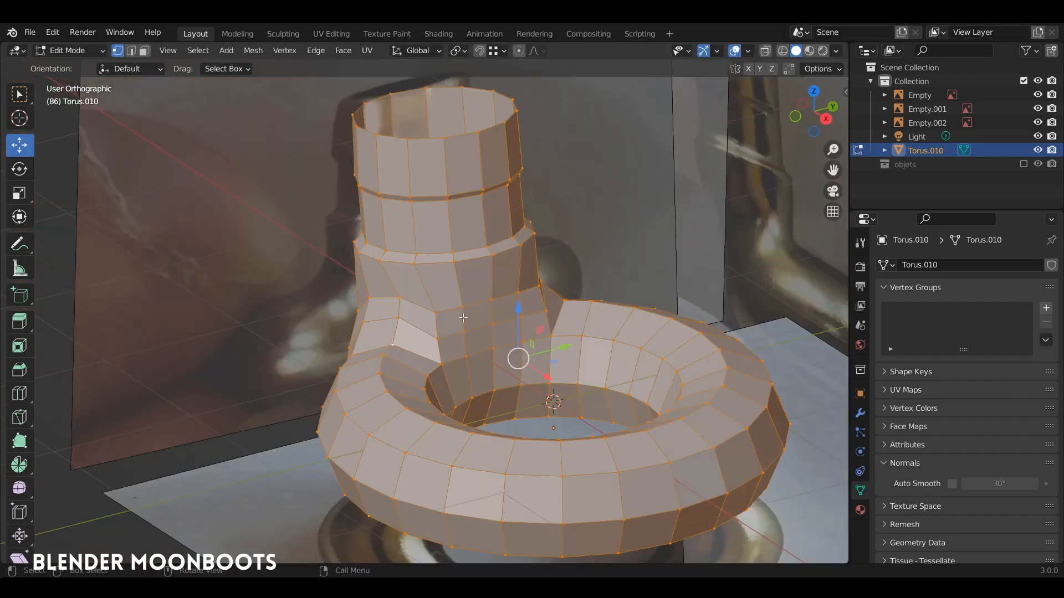
{"action": "left_click", "coordinate": [255, 51]}
{"action": "left_click", "coordinate": [297, 244]}
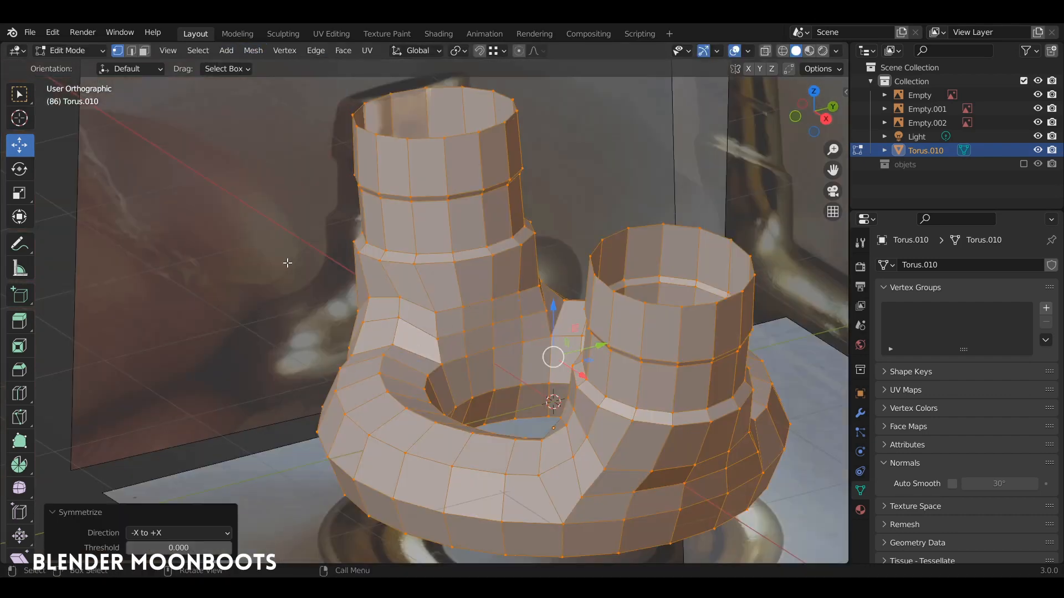
{"action": "left_click", "coordinate": [155, 534]}
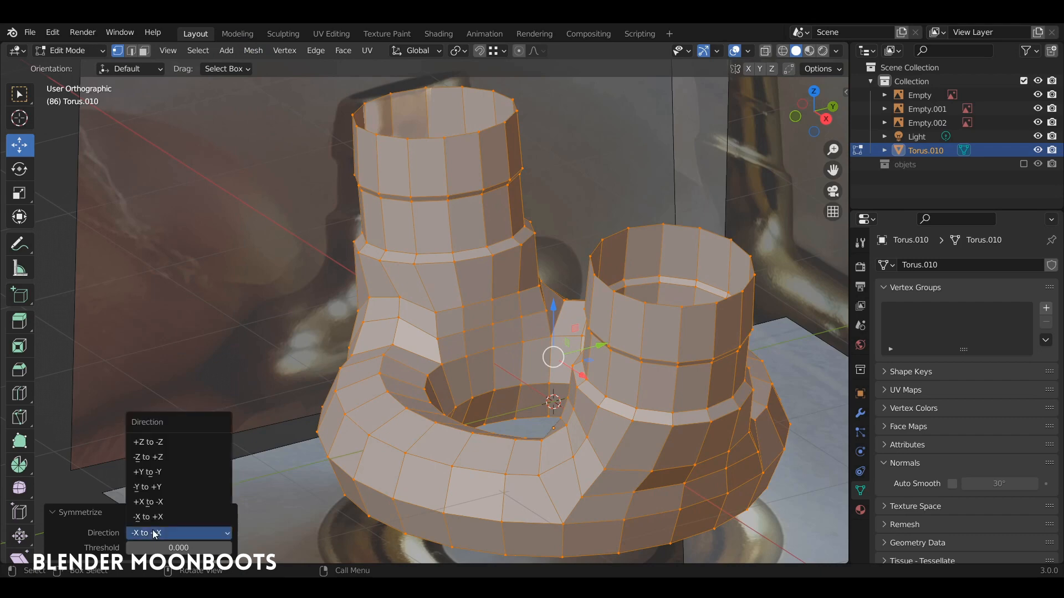
{"action": "left_click", "coordinate": [182, 485]}
{"action": "middle_click_drag", "start_coordinate": [377, 374], "coordinate": [439, 306]}
{"action": "left_click_drag", "start_coordinate": [575, 318], "coordinate": [577, 288], "text": "alt"}
{"action": "key", "text": "KP_1"}
{"action": "key", "text": "Tab"}
Step: Add a level 2 subdivision surface to the fitting, shade it smooth and reopen the mesh for editing
{"action": "middle_click_drag", "start_coordinate": [568, 287], "coordinate": [698, 341]}
{"action": "key", "text": "ctrl+2"}
{"action": "right_click", "coordinate": [602, 335]}
{"action": "left_click", "coordinate": [586, 324]}
{"action": "key", "text": "Tab"}
{"action": "key", "text": "Tab"}
{"action": "key", "text": "Tab"}
Step: Select the two vertices flanking the neck's base on the ring's inner side and scale them along Y
{"action": "left_click", "coordinate": [527, 342]}
{"action": "left_click", "coordinate": [490, 319], "text": "ctrl"}
{"action": "key", "text": "s"}
{"action": "key", "text": "y"}
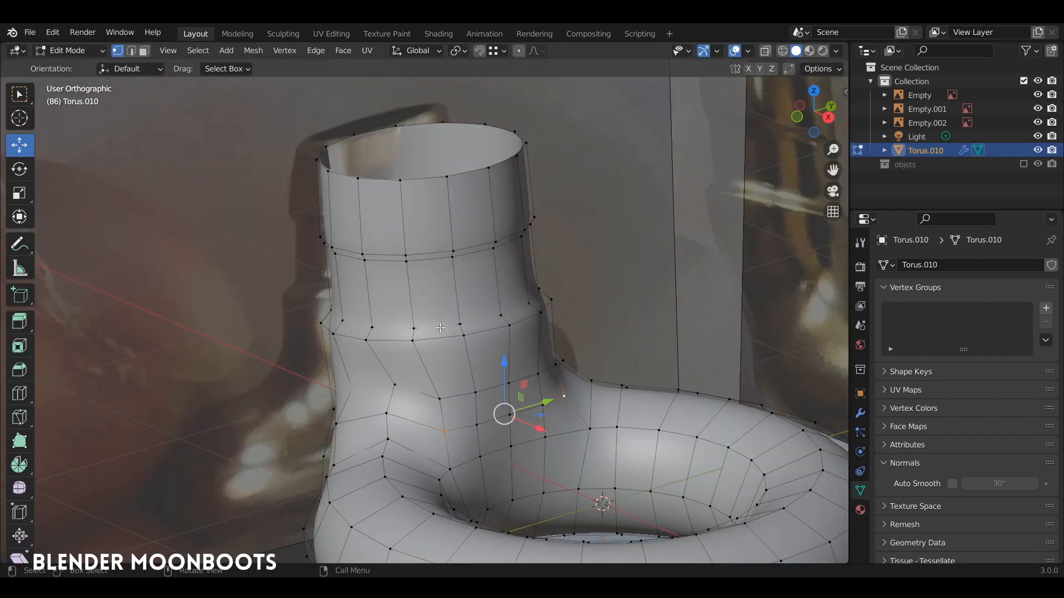
Step: Bevel the edge loop around the neck's lower shoulder with two segments and a width of about 0.013 m
{"action": "key", "text": "2"}
{"action": "left_click", "coordinate": [437, 336], "text": "alt"}
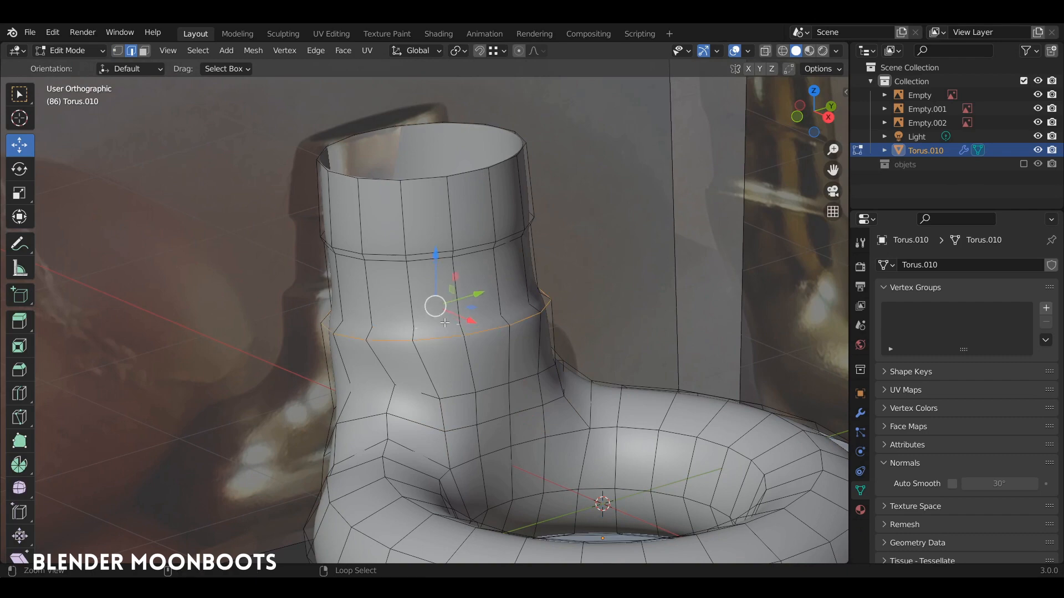
{"action": "middle_click_drag", "start_coordinate": [452, 319], "coordinate": [472, 324]}
{"action": "key", "text": "ctrl+b"}
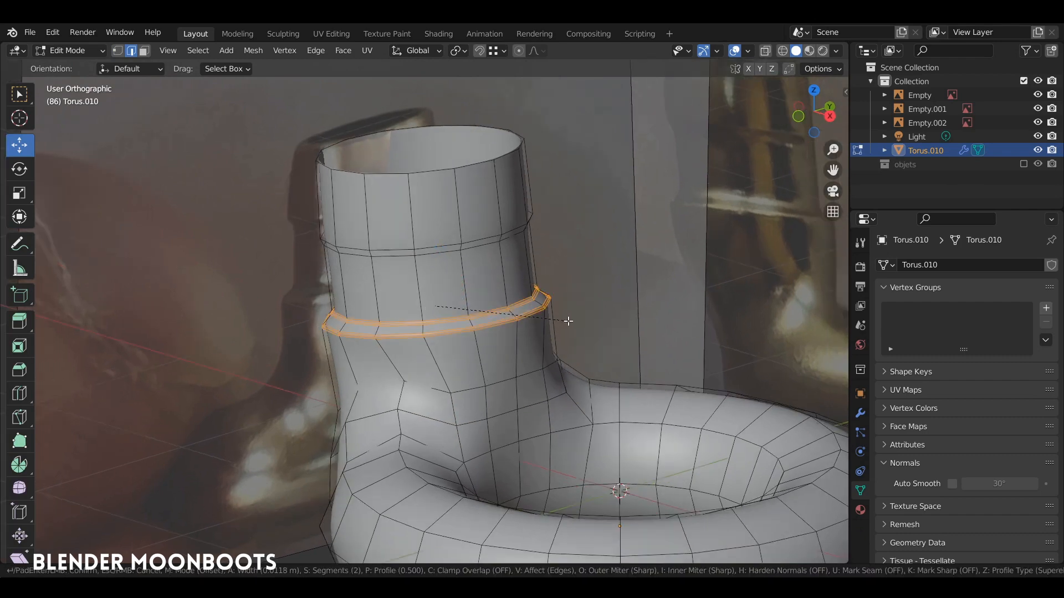
{"action": "left_click", "coordinate": [582, 324]}
Step: Bevel the two edge loops forming the step below the neck's upper collar, using two segments
{"action": "middle_click_drag", "start_coordinate": [652, 482], "coordinate": [646, 448]}
{"action": "scroll", "coordinate": [646, 449], "scroll_direction": "up", "scroll_amount": 1}
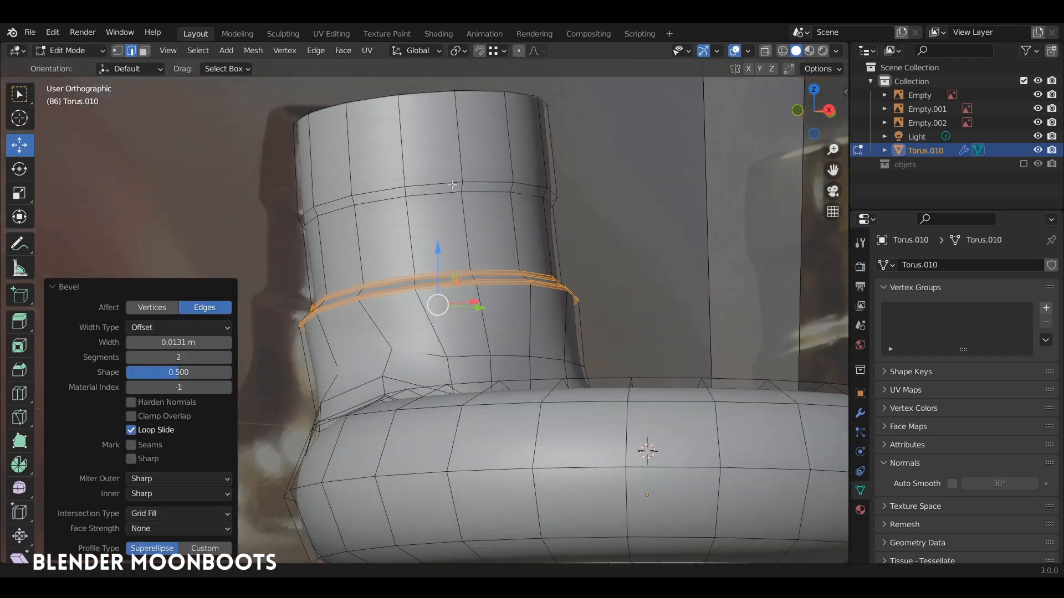
{"action": "middle_click_drag", "start_coordinate": [463, 213], "coordinate": [481, 279], "text": "shift"}
{"action": "scroll", "coordinate": [481, 279], "scroll_direction": "up", "scroll_amount": 2}
{"action": "left_click", "coordinate": [442, 223], "text": "alt"}
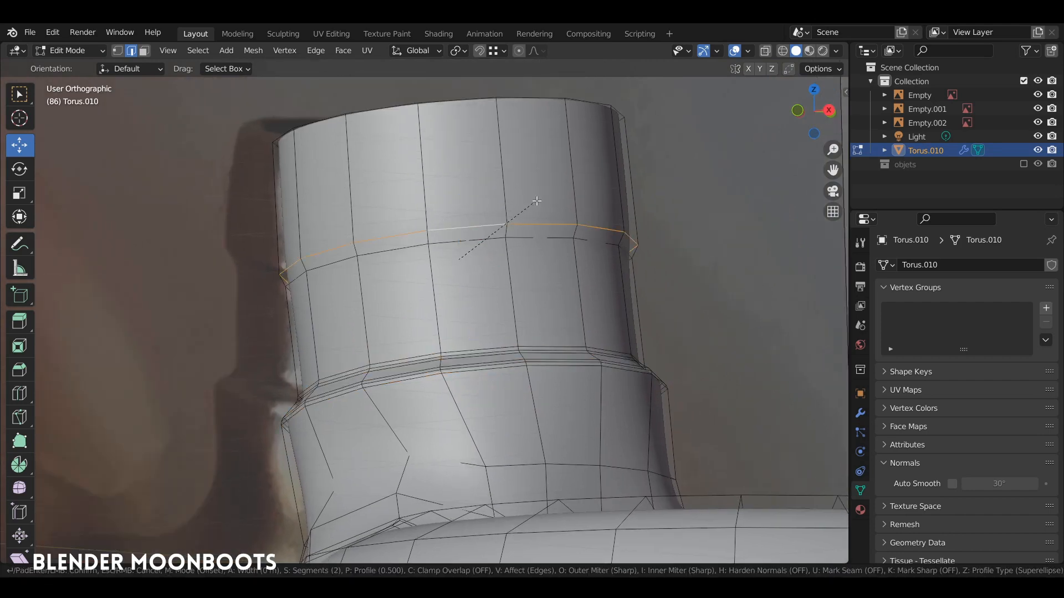
{"action": "key", "text": "ctrl+b"}
{"action": "left_click", "coordinate": [481, 237]}
{"action": "key", "text": "ctrl+z"}
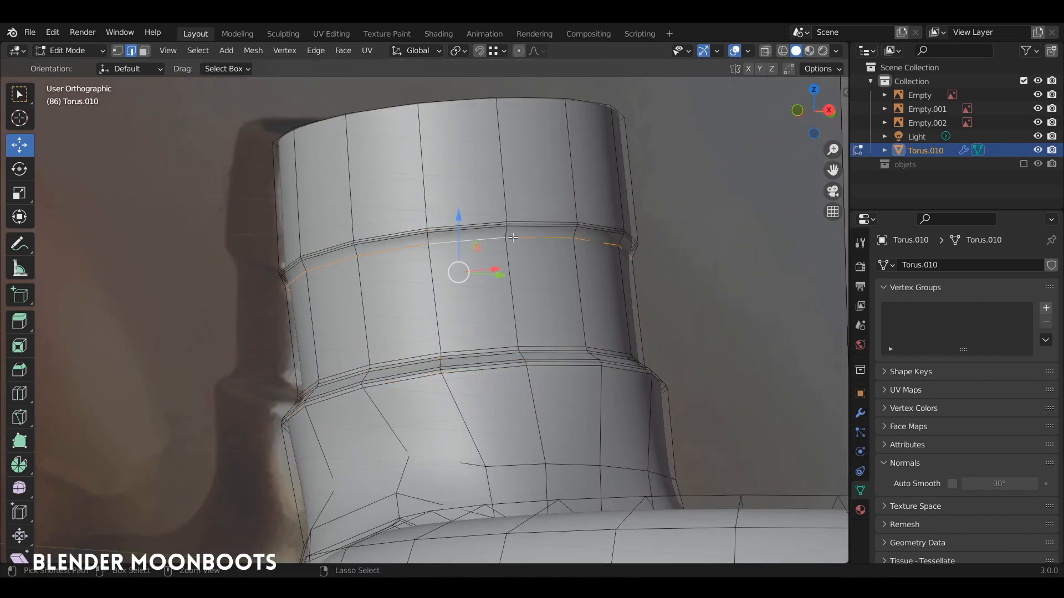
{"action": "key", "text": "ctrl+b"}
{"action": "left_click", "coordinate": [458, 268]}
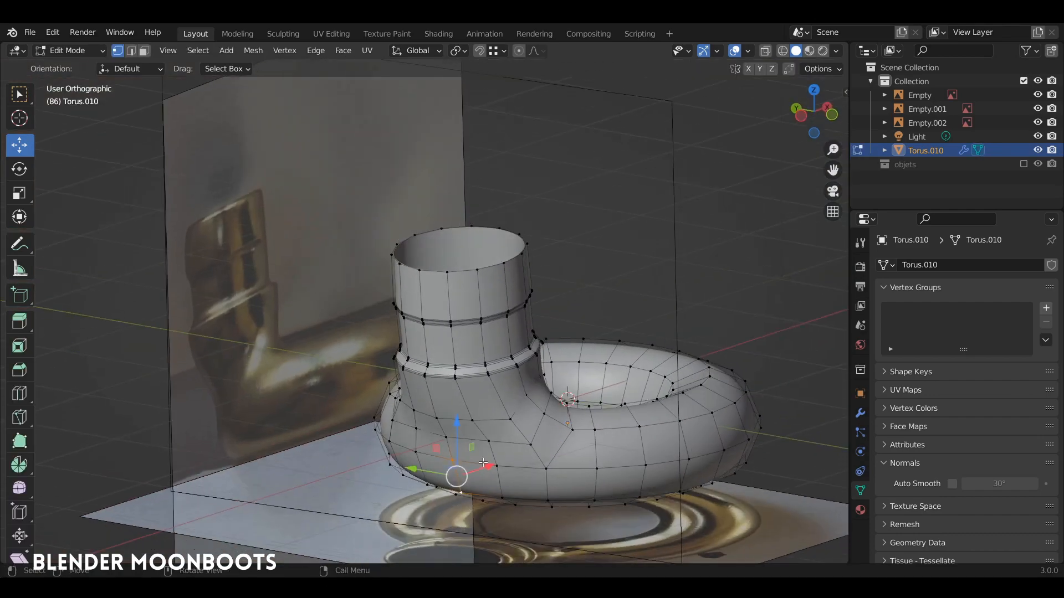
Step: Move the selected vertex low on the ring's outer side below the neck slightly, then return to Object Mode
{"action": "key", "text": "g"}
{"action": "left_click", "coordinate": [480, 471]}
{"action": "key", "text": "Tab"}
{"action": "middle_click_drag", "start_coordinate": [497, 440], "coordinate": [482, 369]}
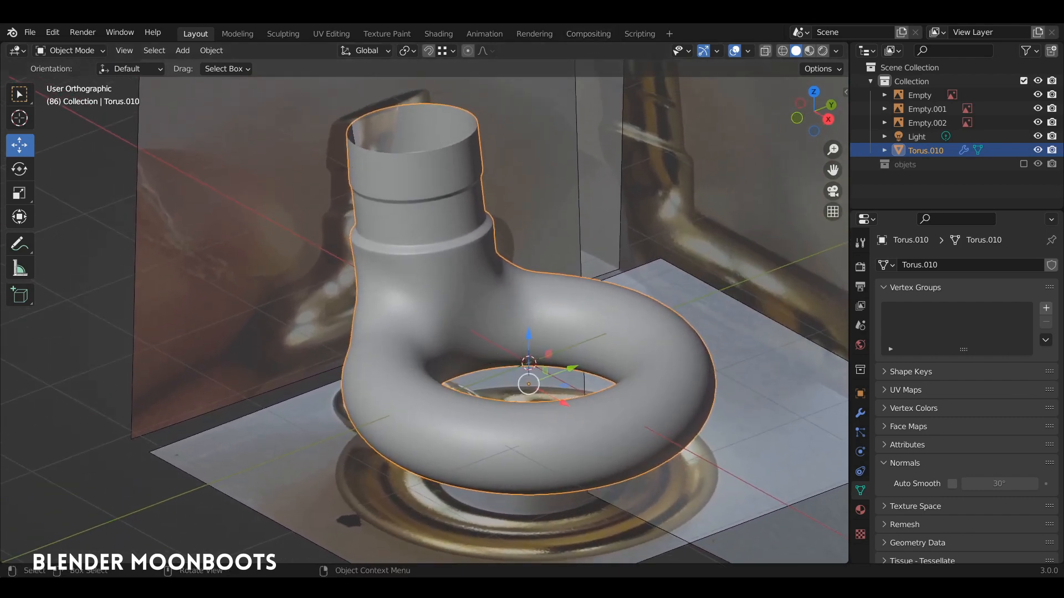